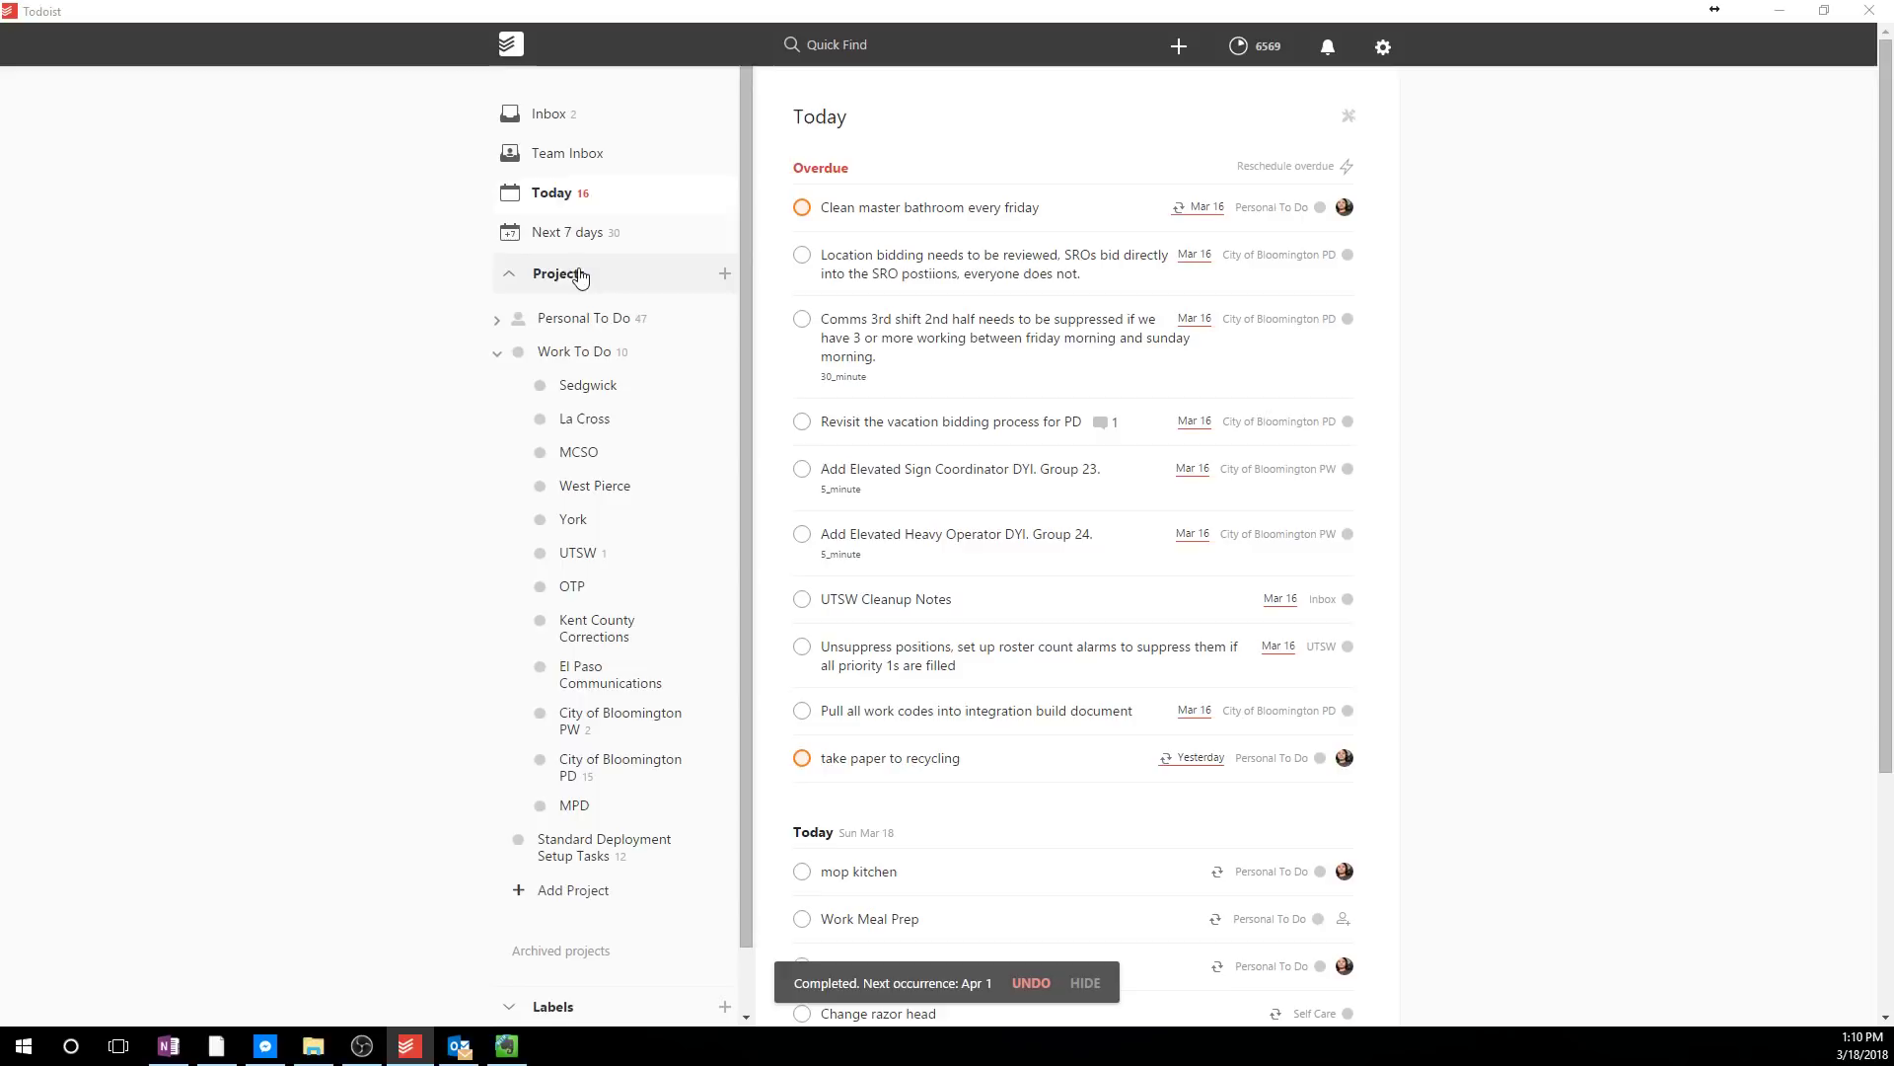
- Collapse Work To Do and expand Personal To Do to reveal its five sub-projects
click(499, 353)
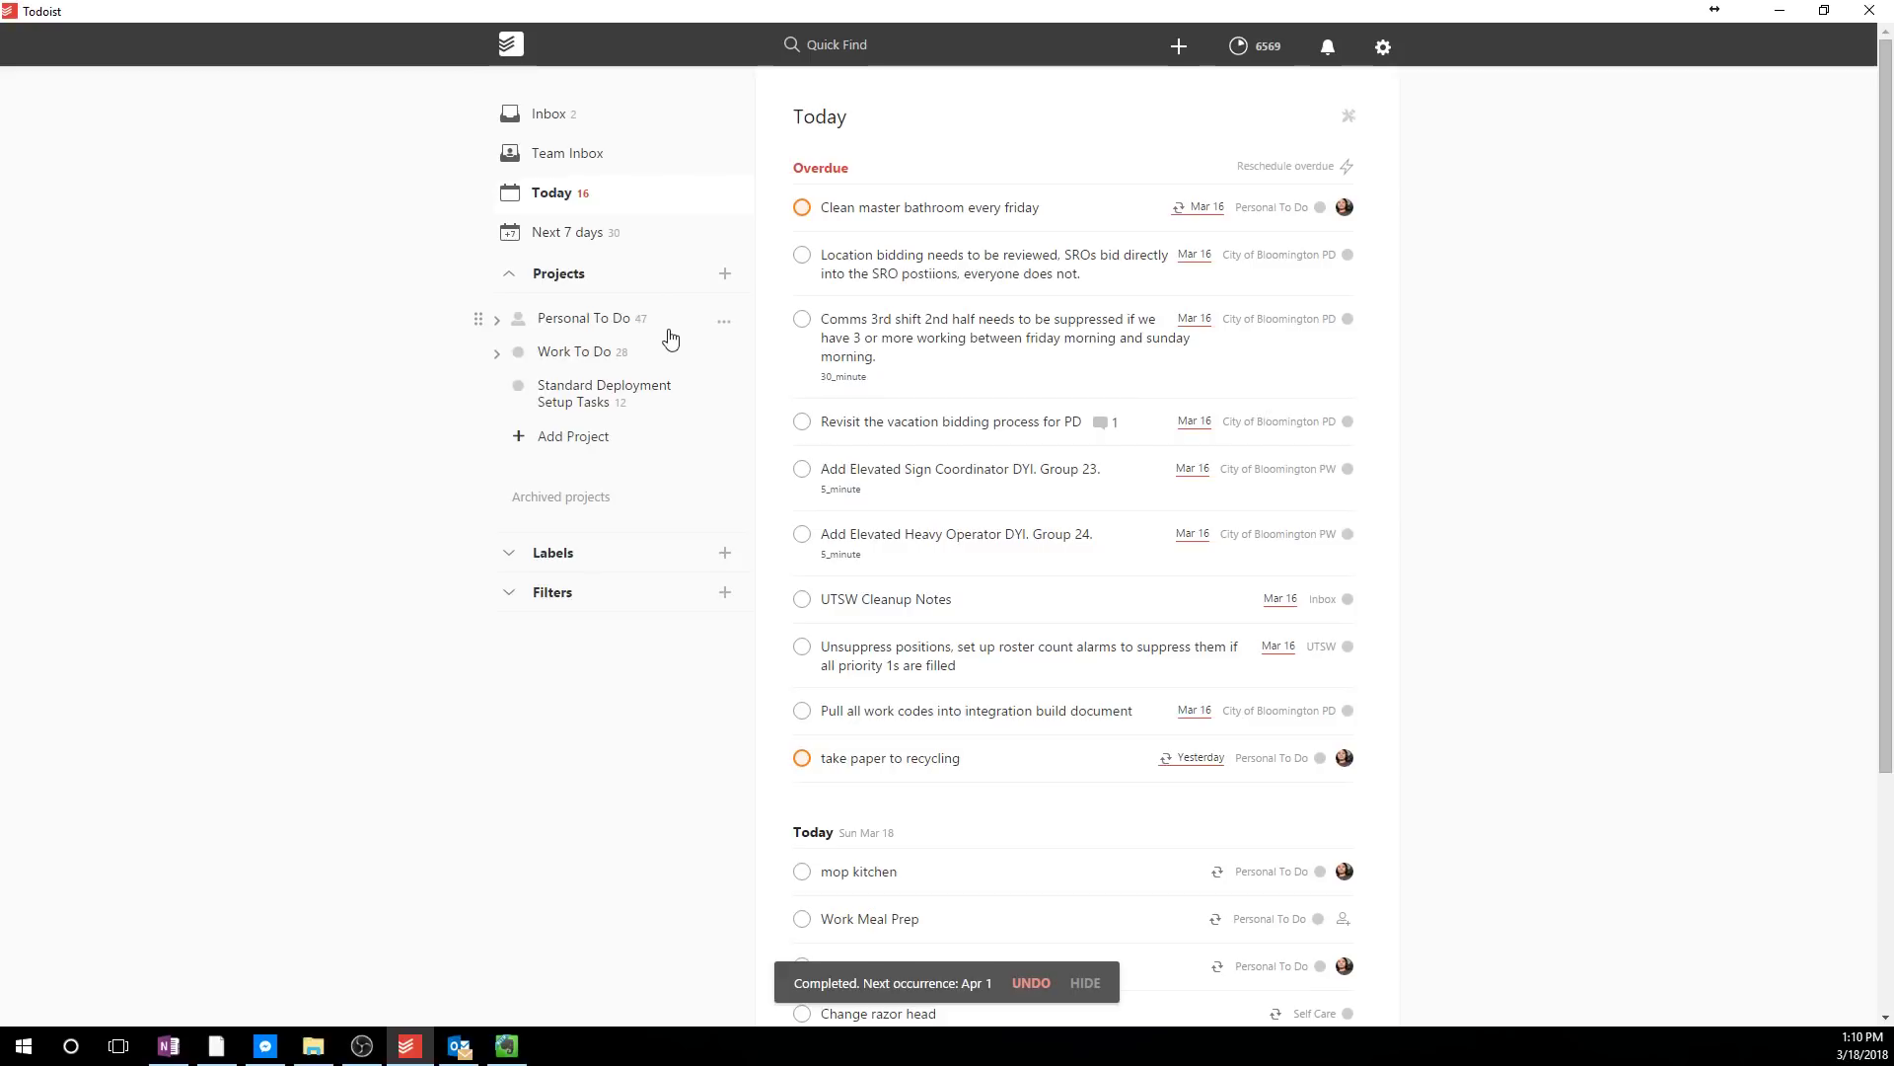
click(496, 319)
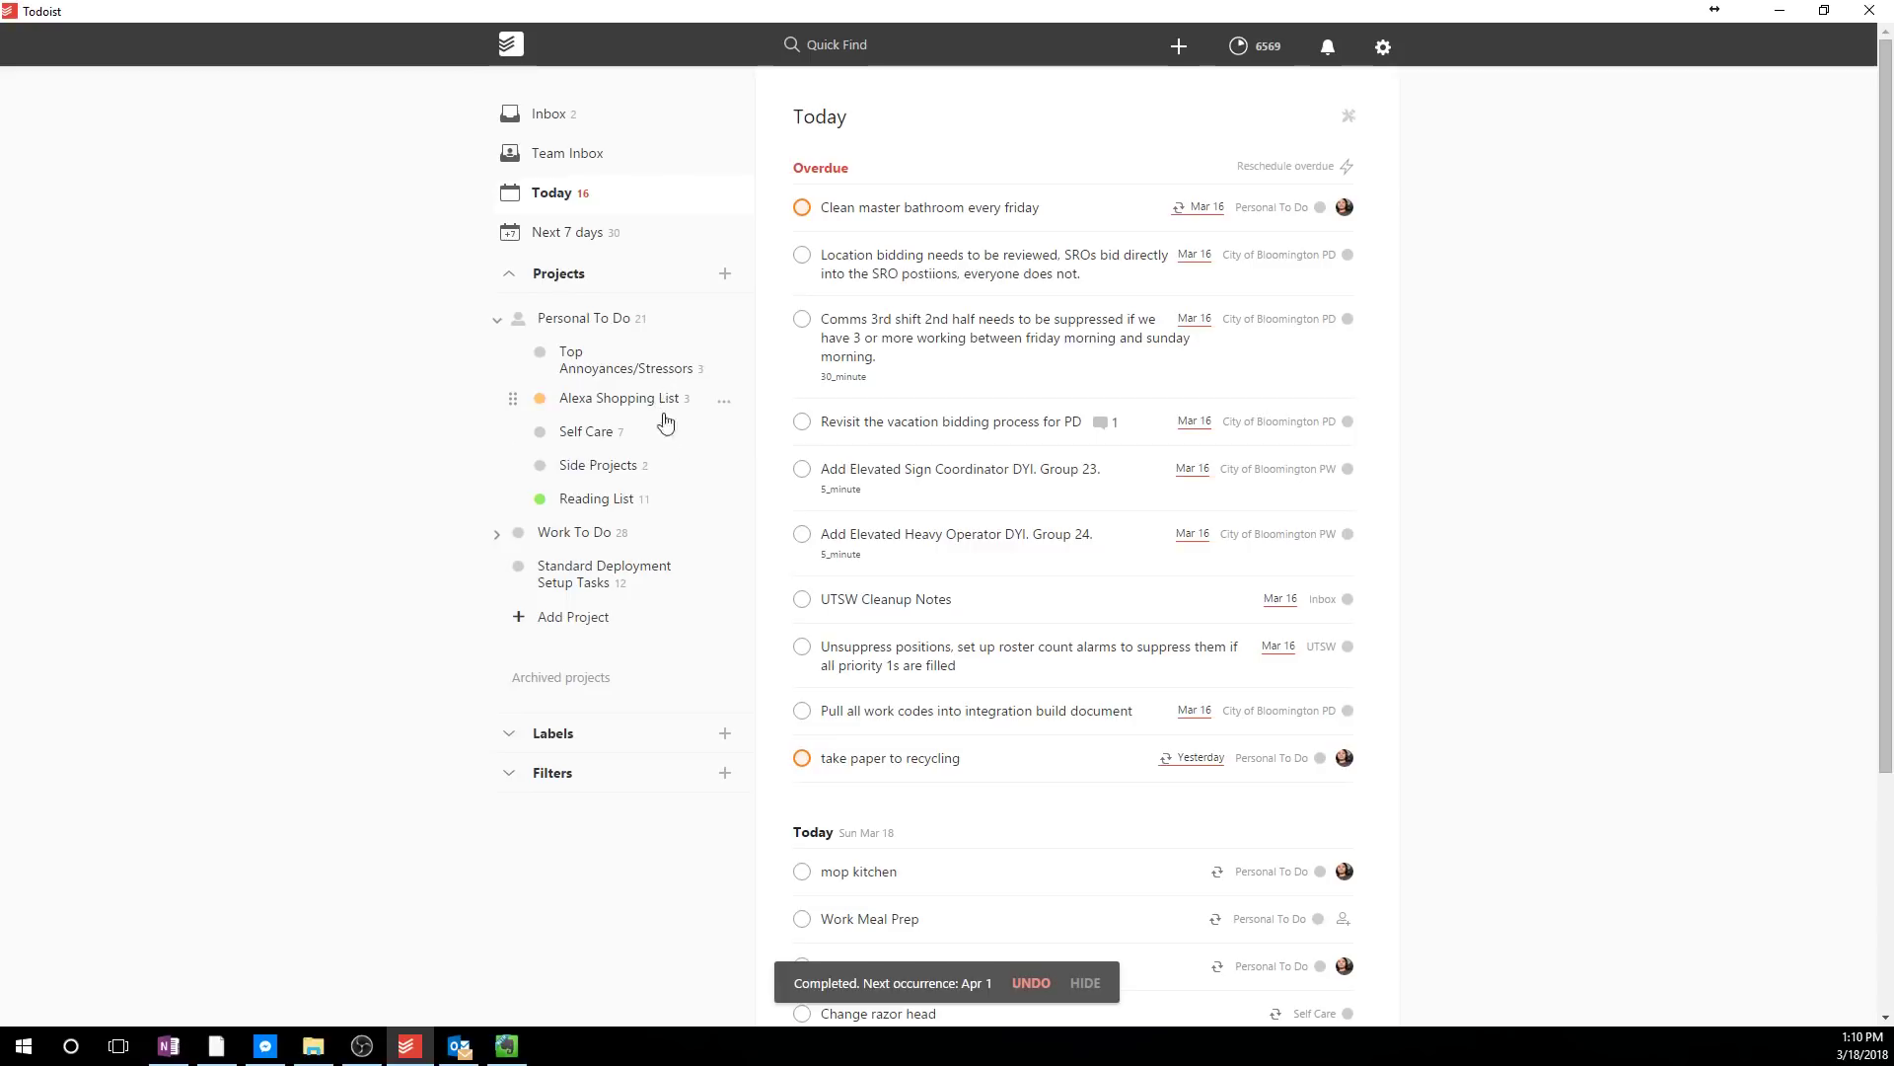
- Open Personal To Do and make 'take paper to recycling' recur every 1st Sunday at 8pm
click(631, 323)
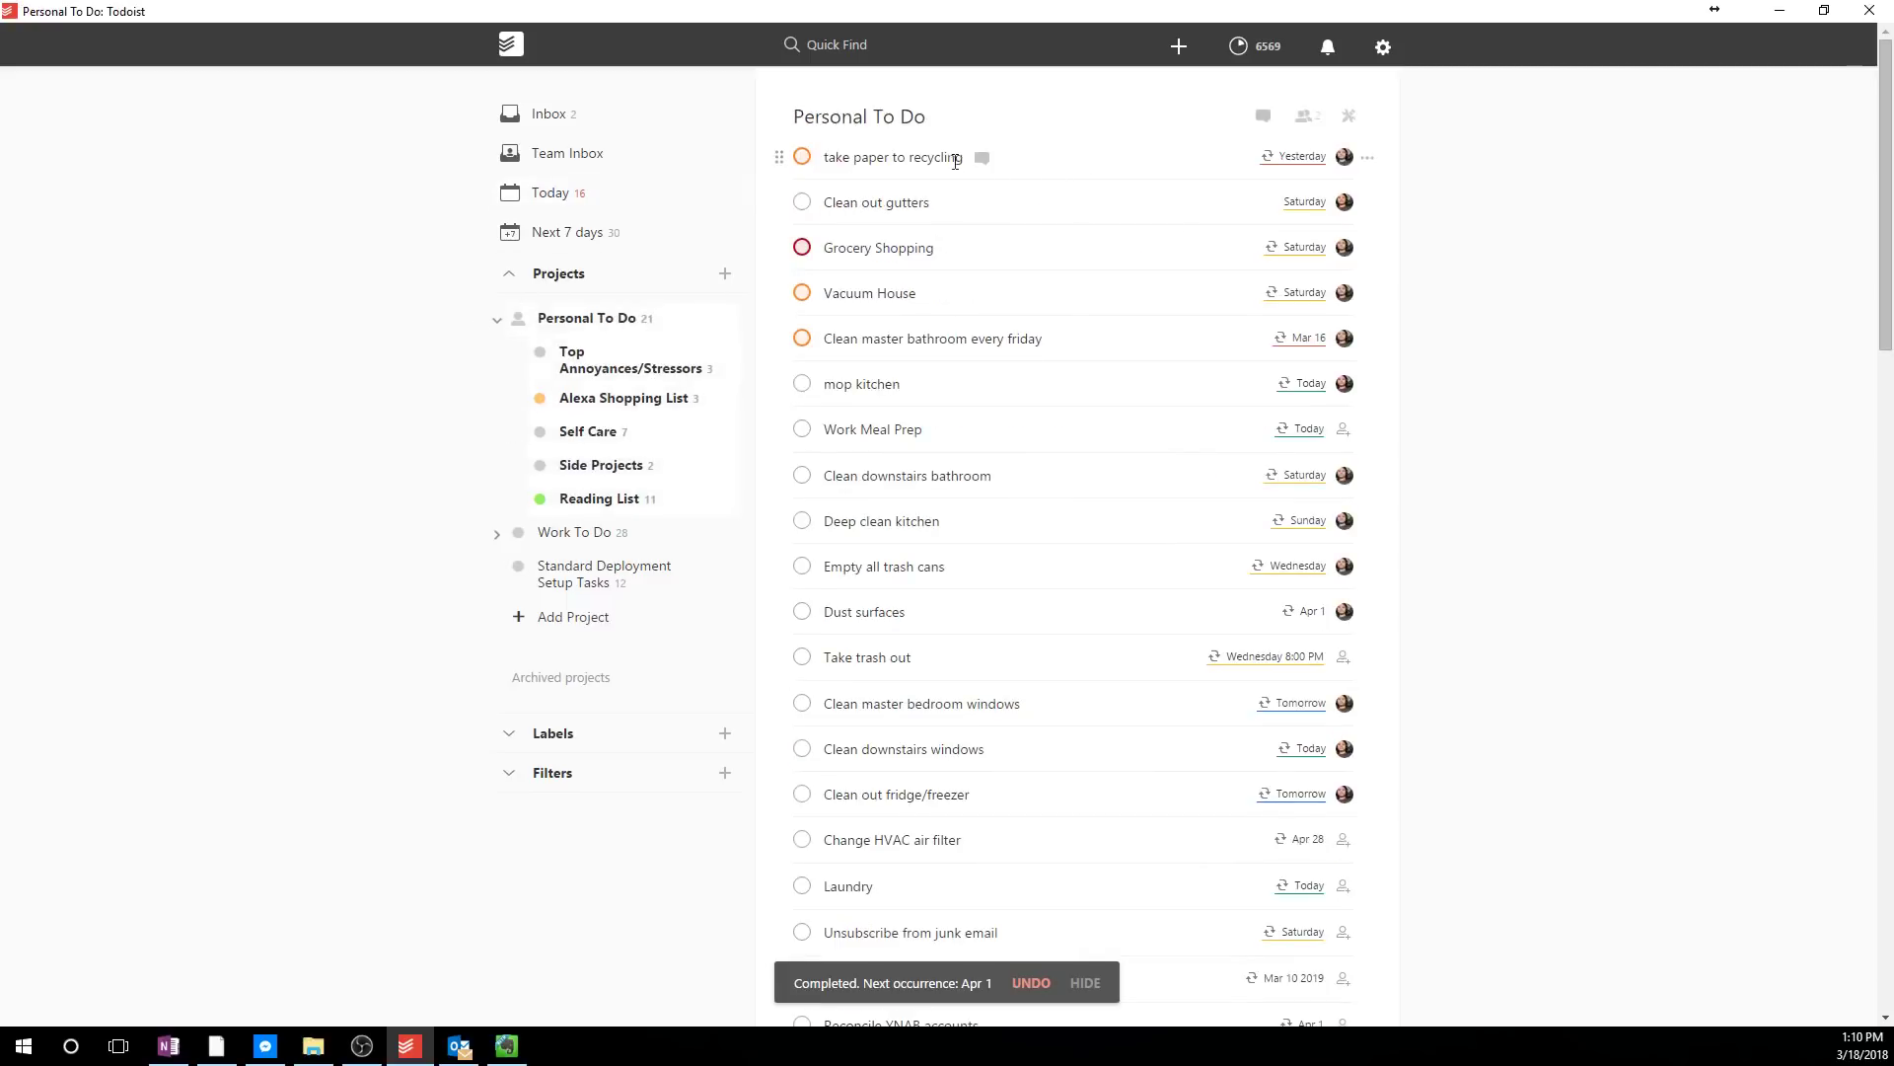
mouse_move(1287, 160)
mouse_move(1321, 204)
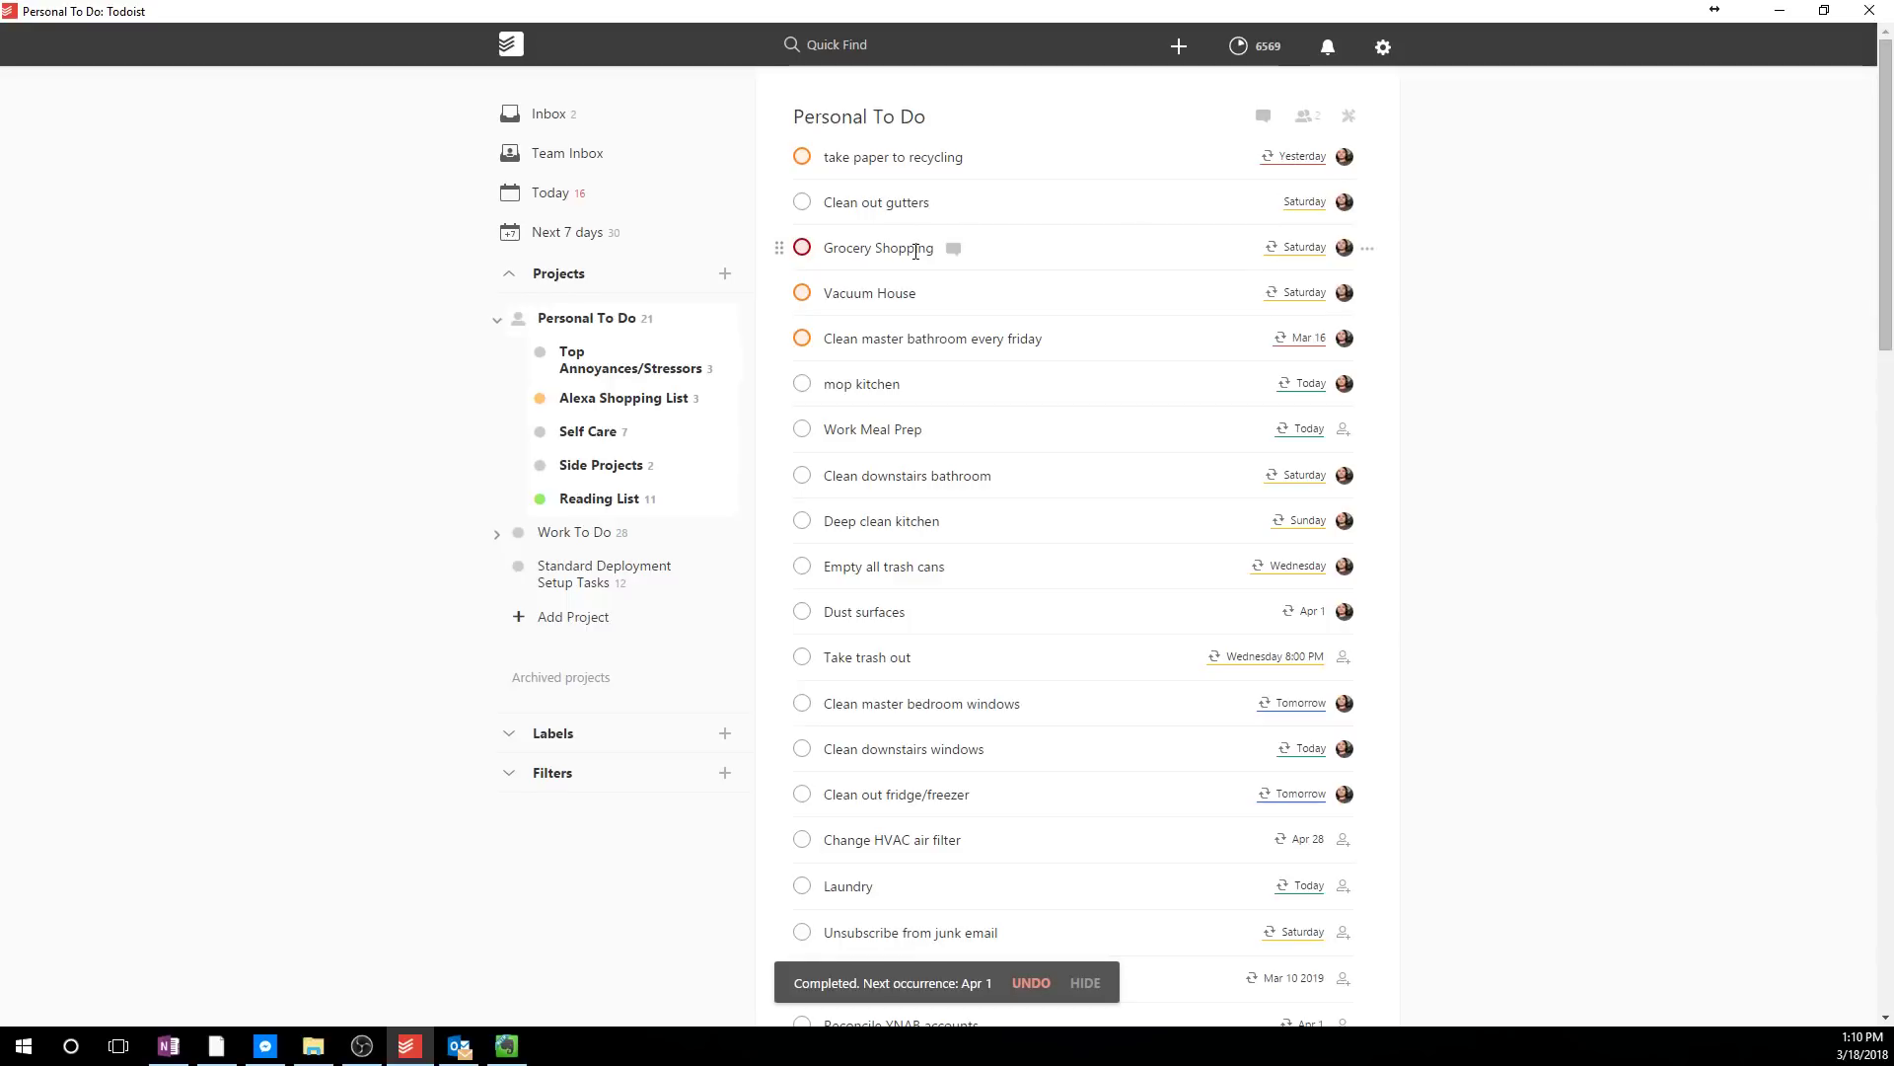
mouse_move(1296, 245)
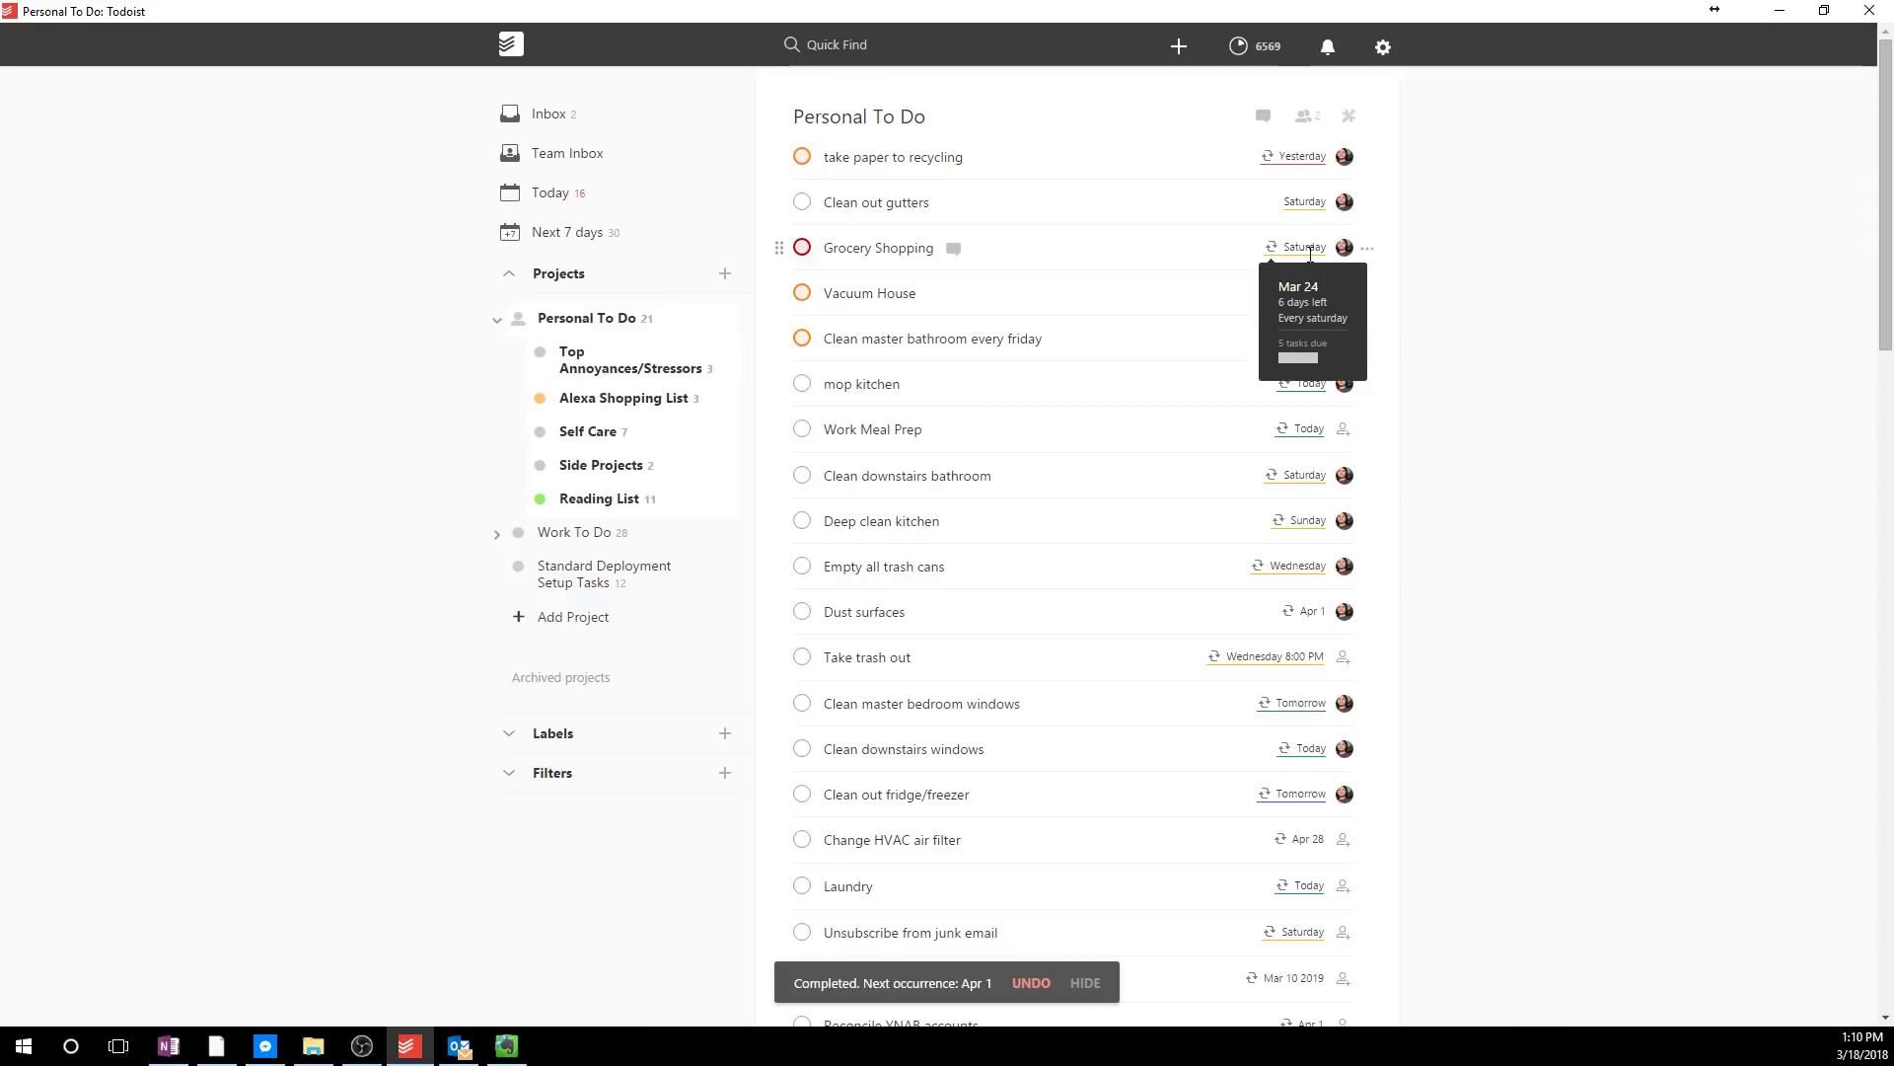
click(1303, 158)
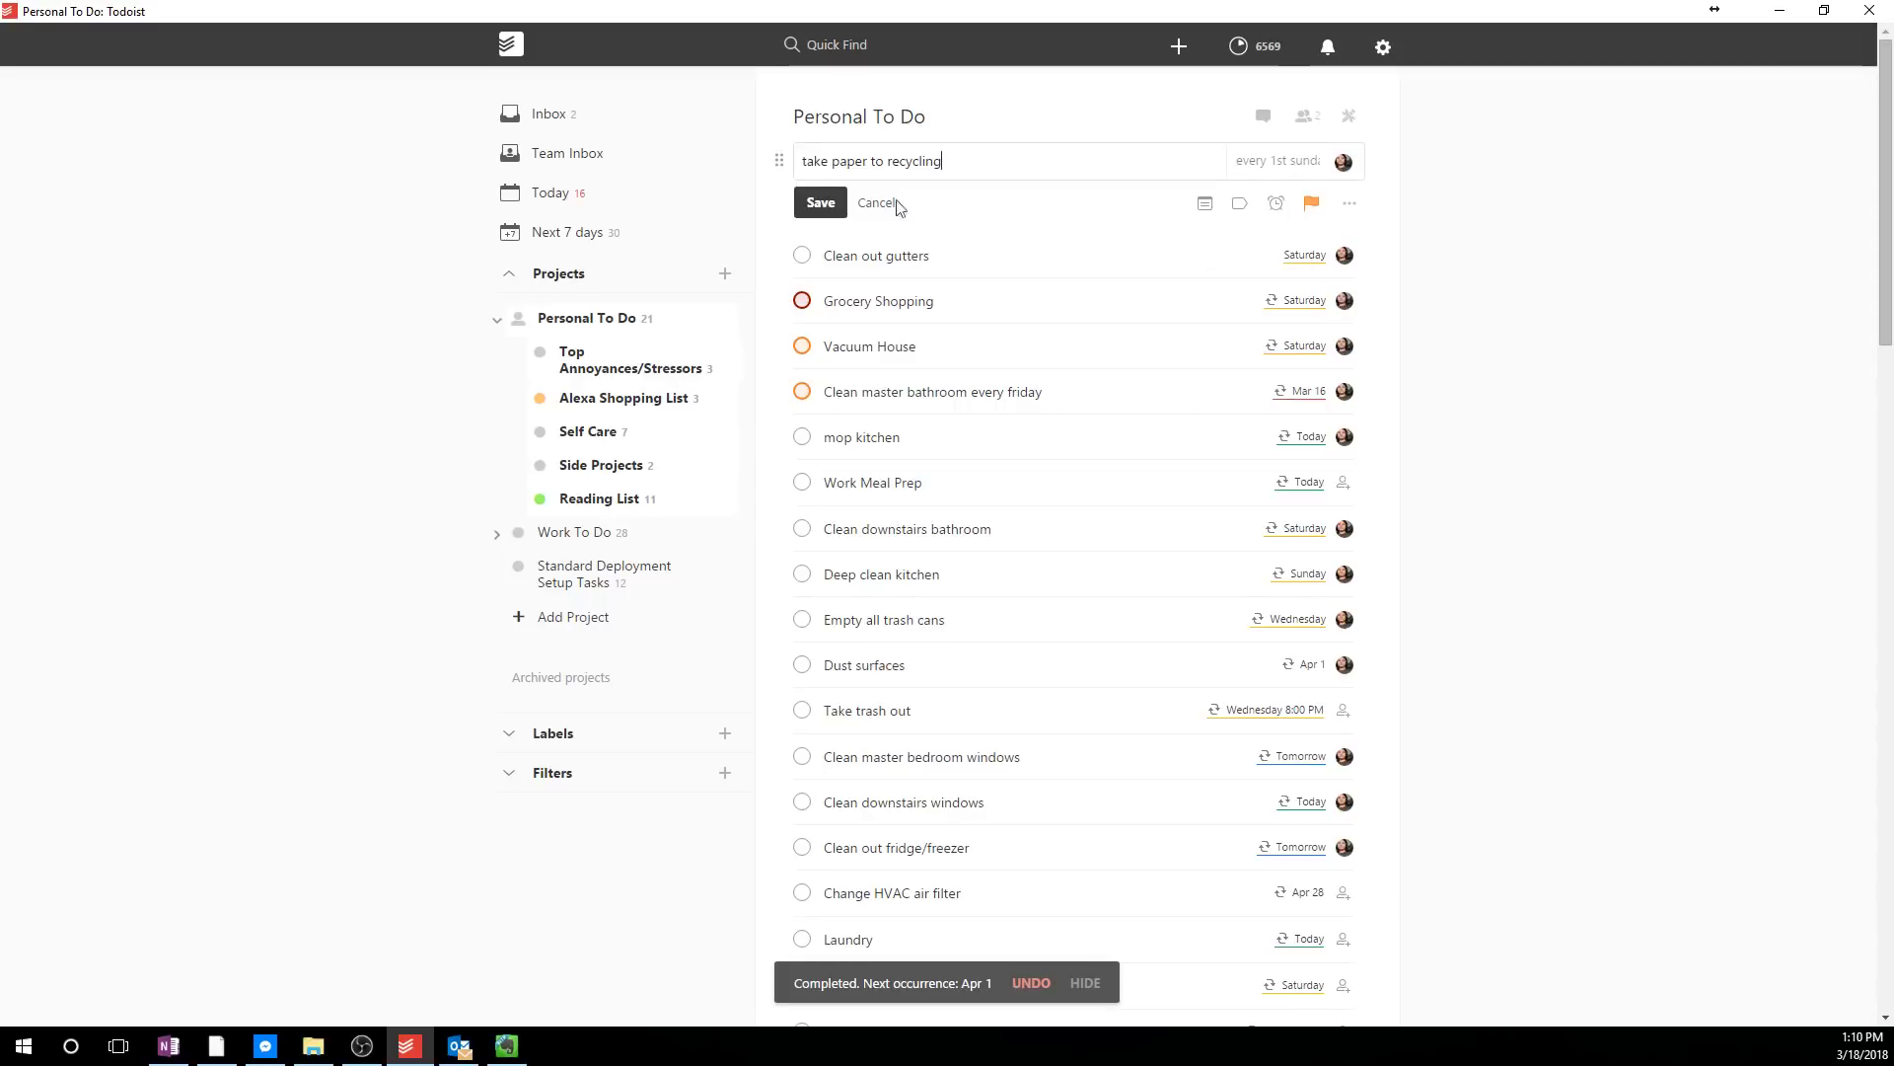
click(1277, 162)
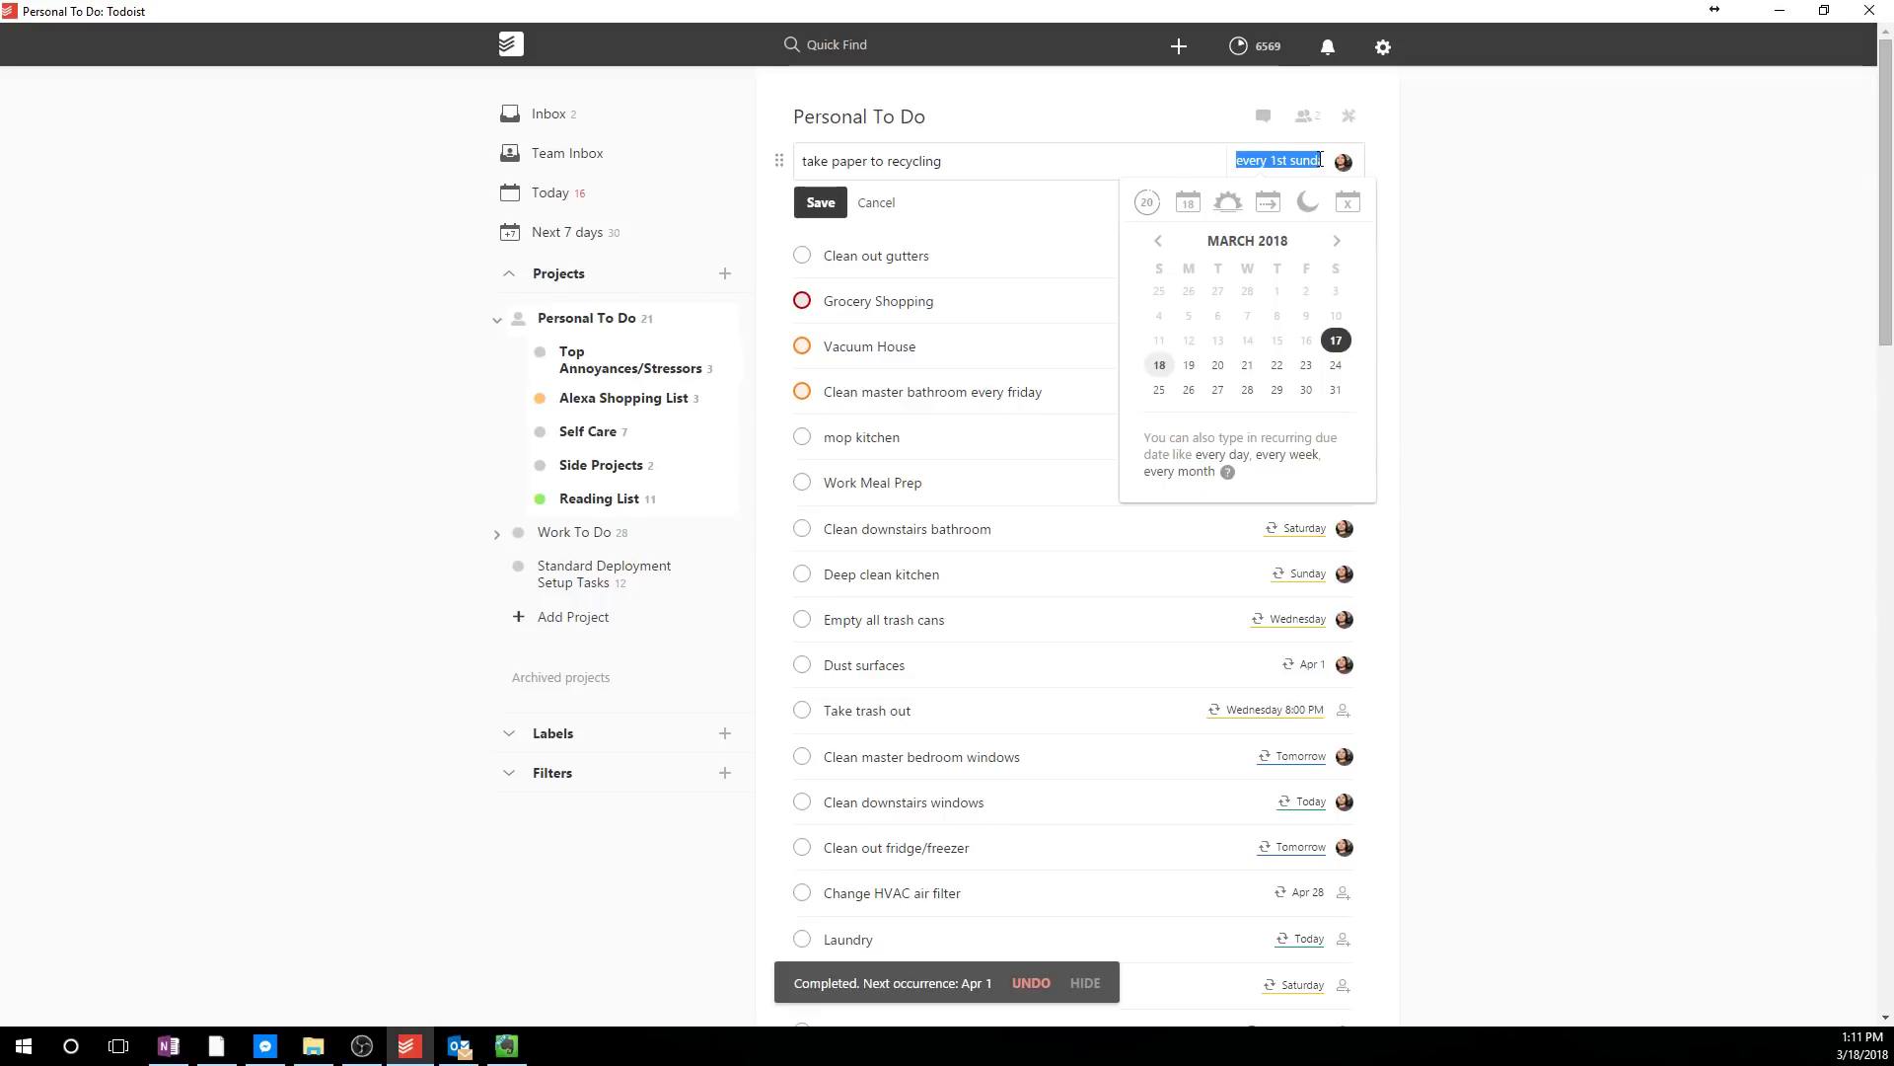
click(1628, 183)
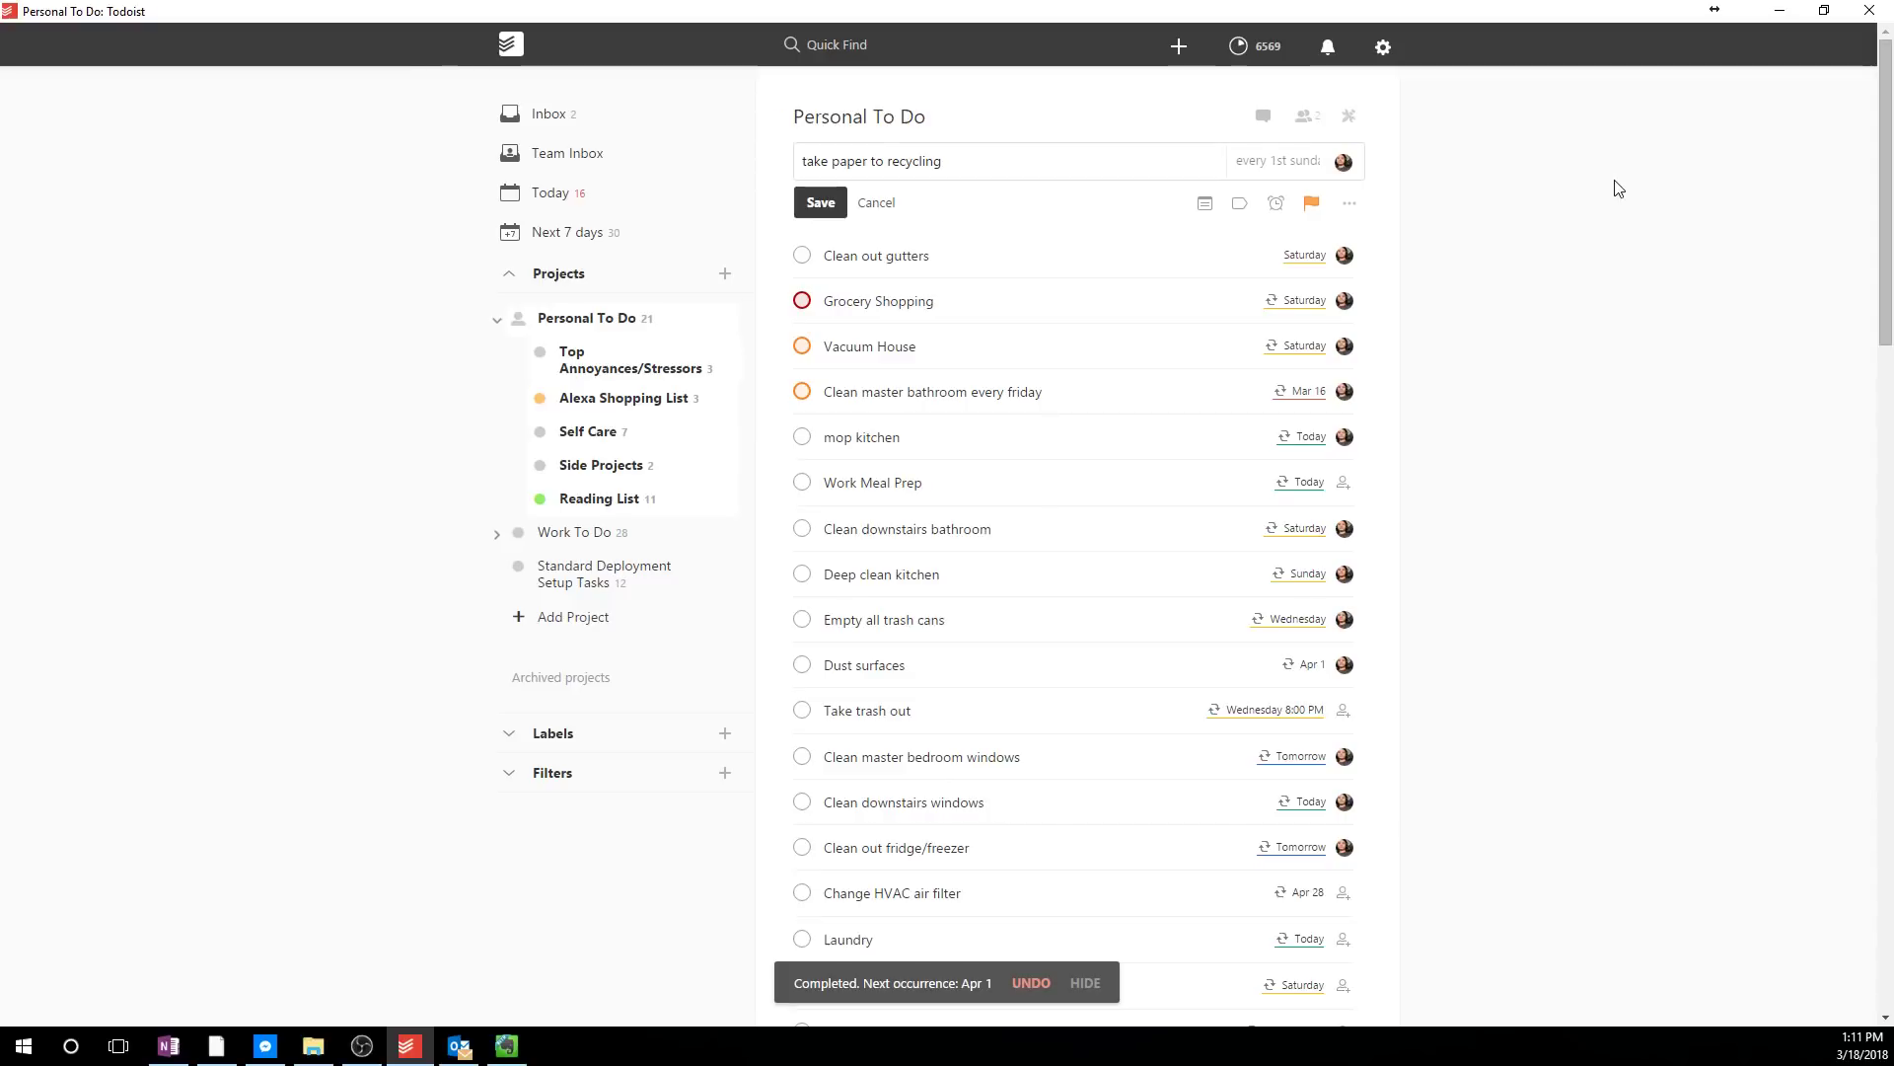
click(1303, 161)
key(End)
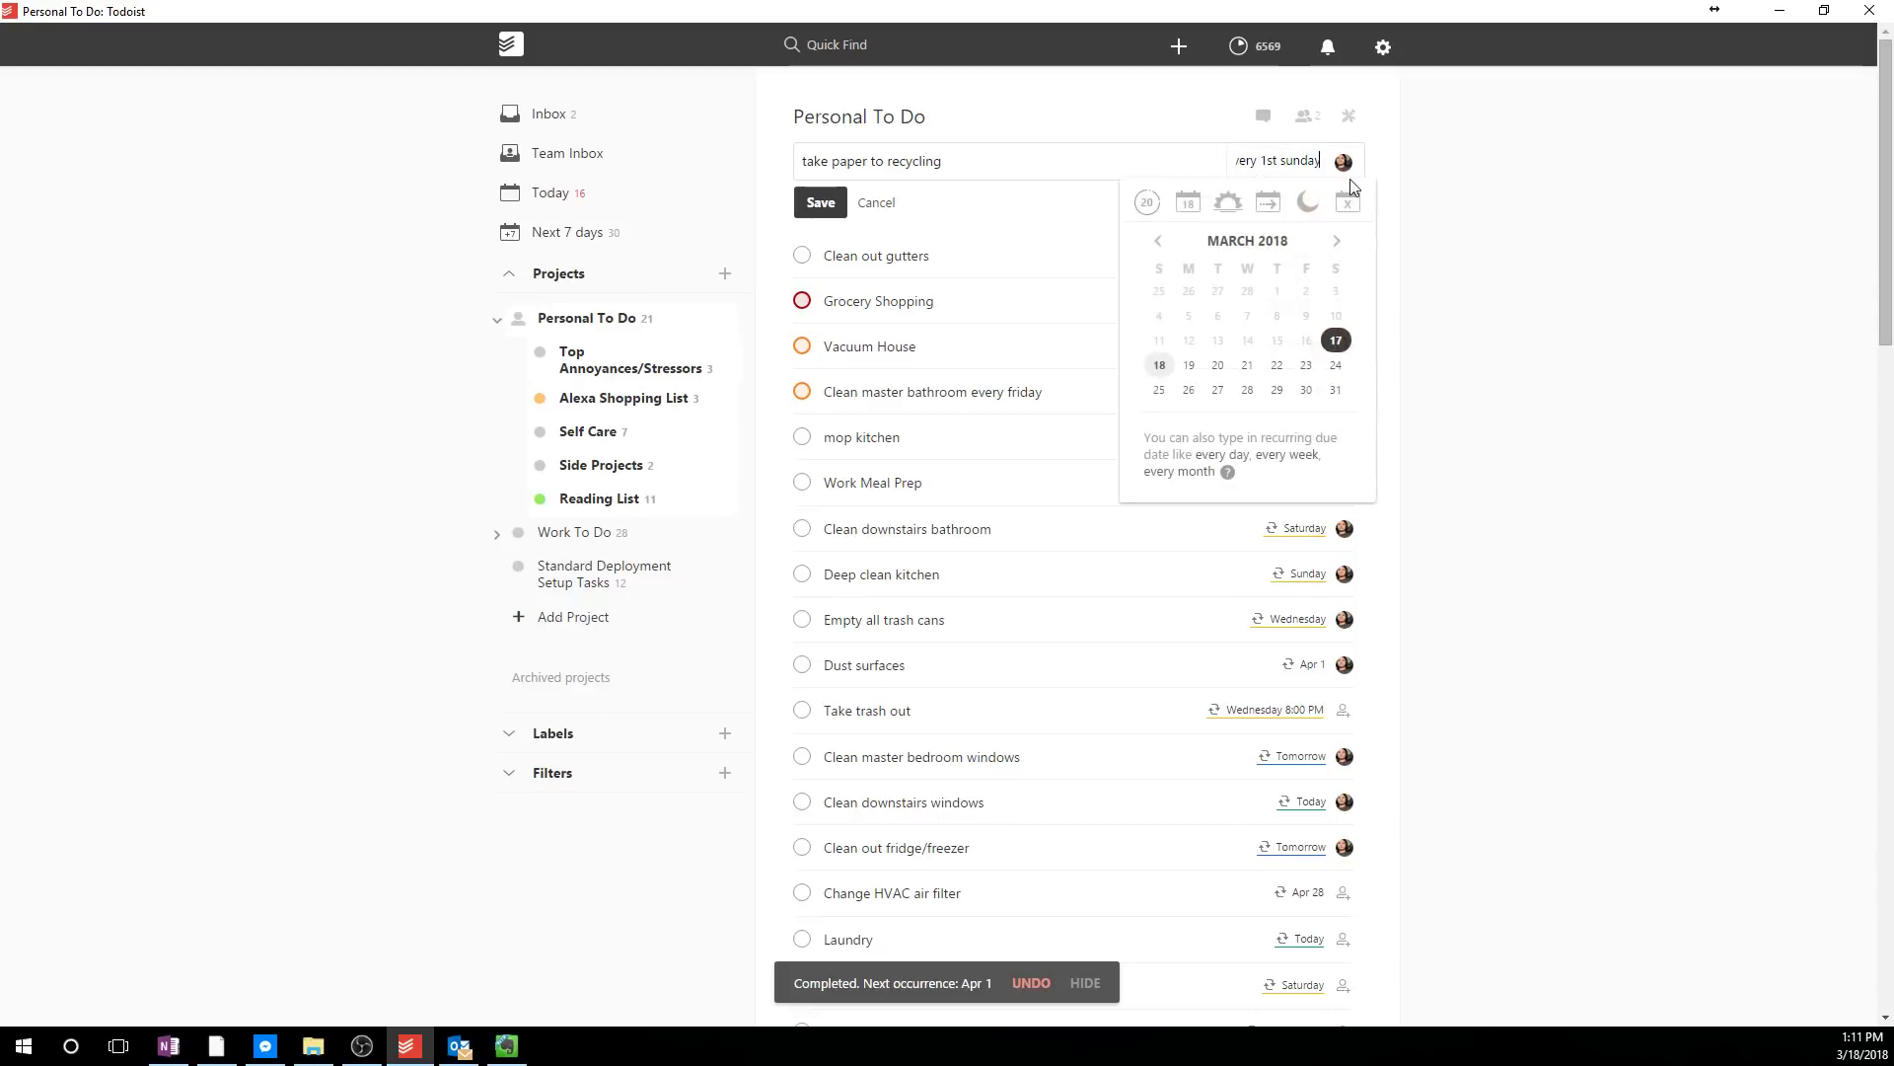
text(at 8pm)
key(Return)
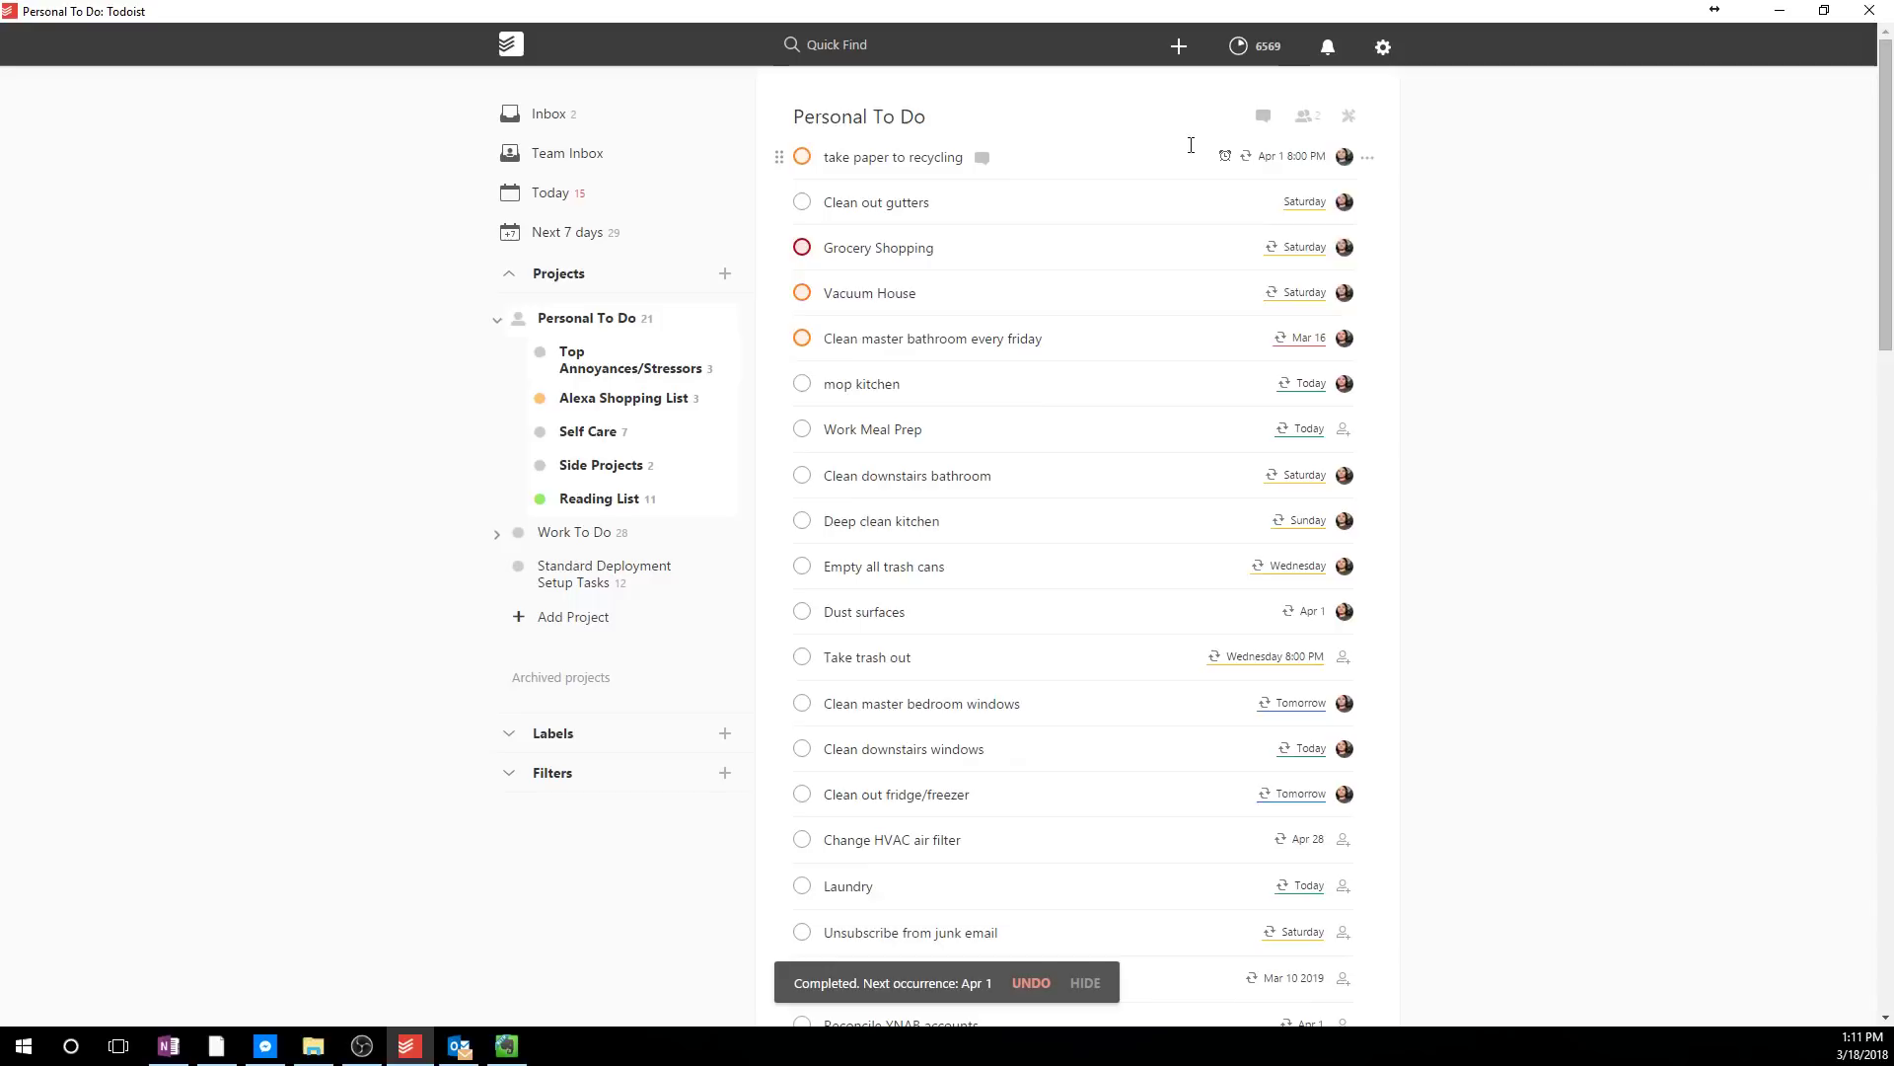
mouse_move(1229, 160)
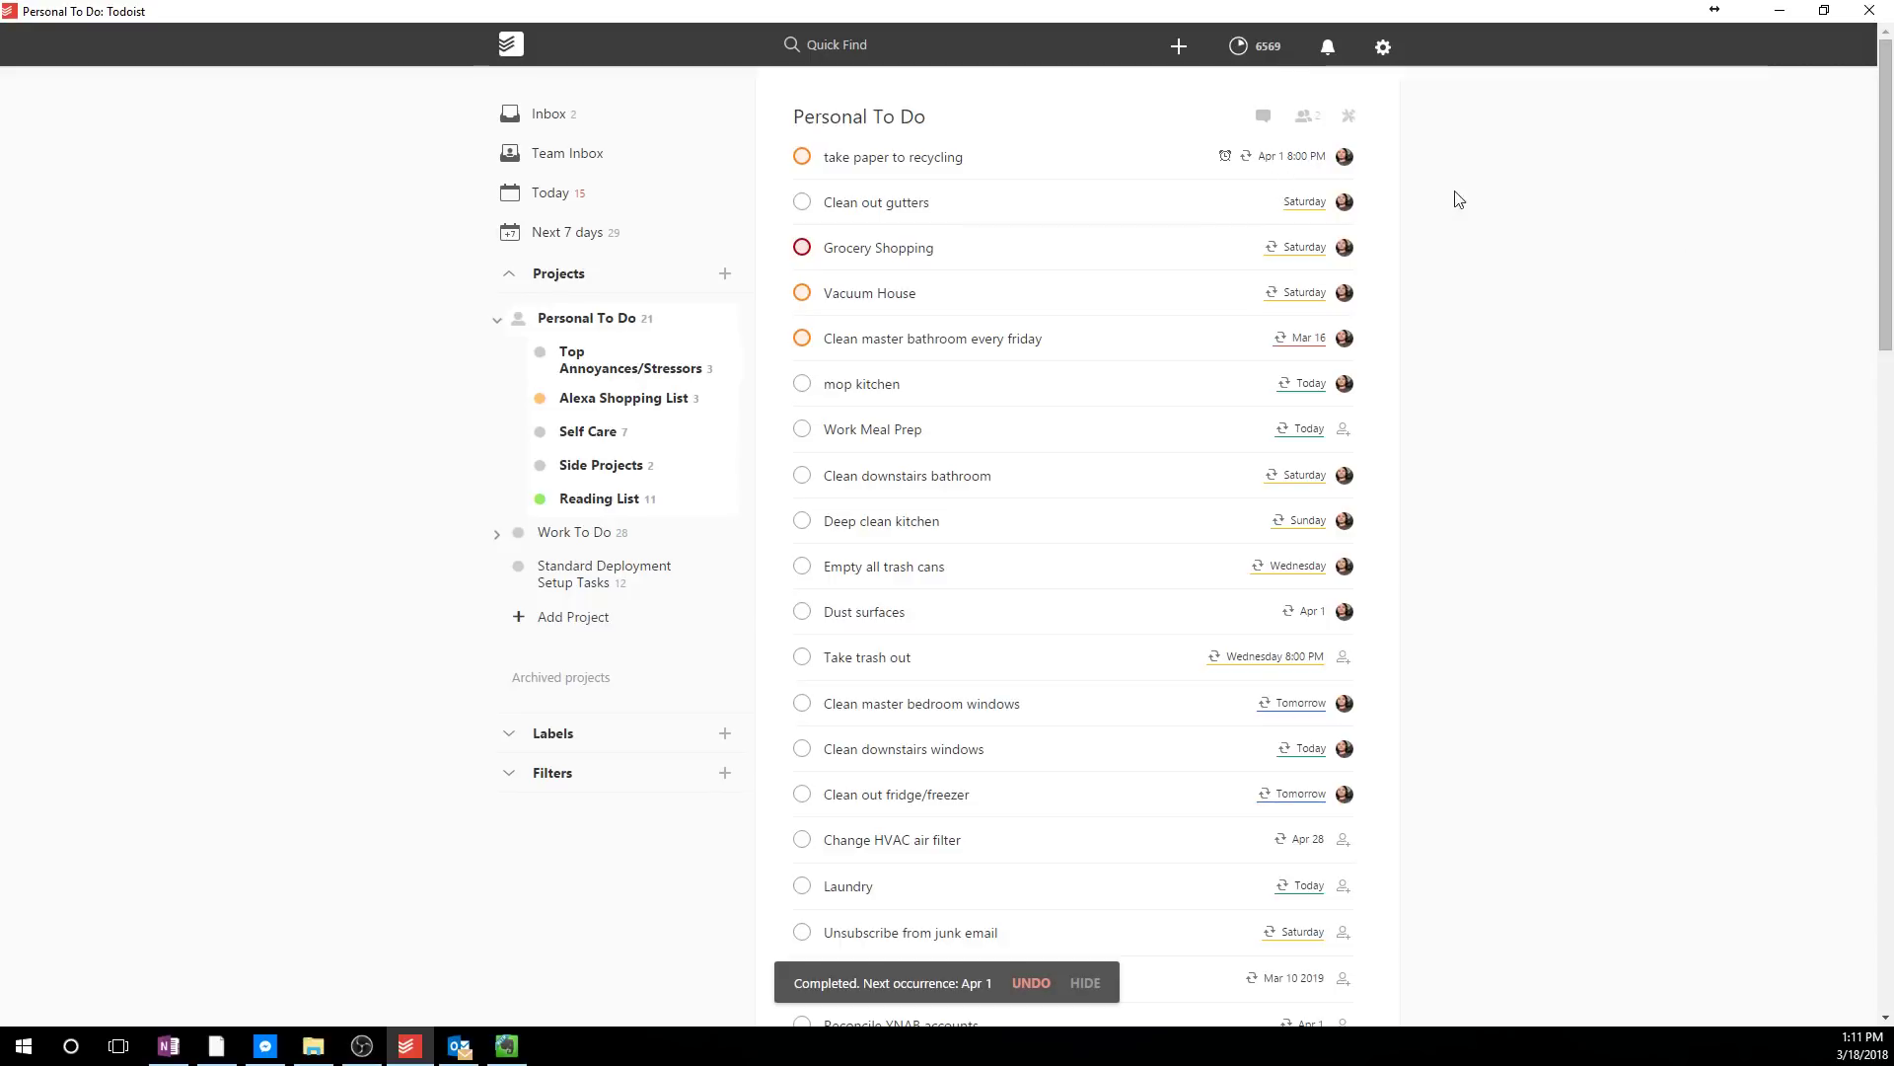
click(1230, 161)
click(1276, 202)
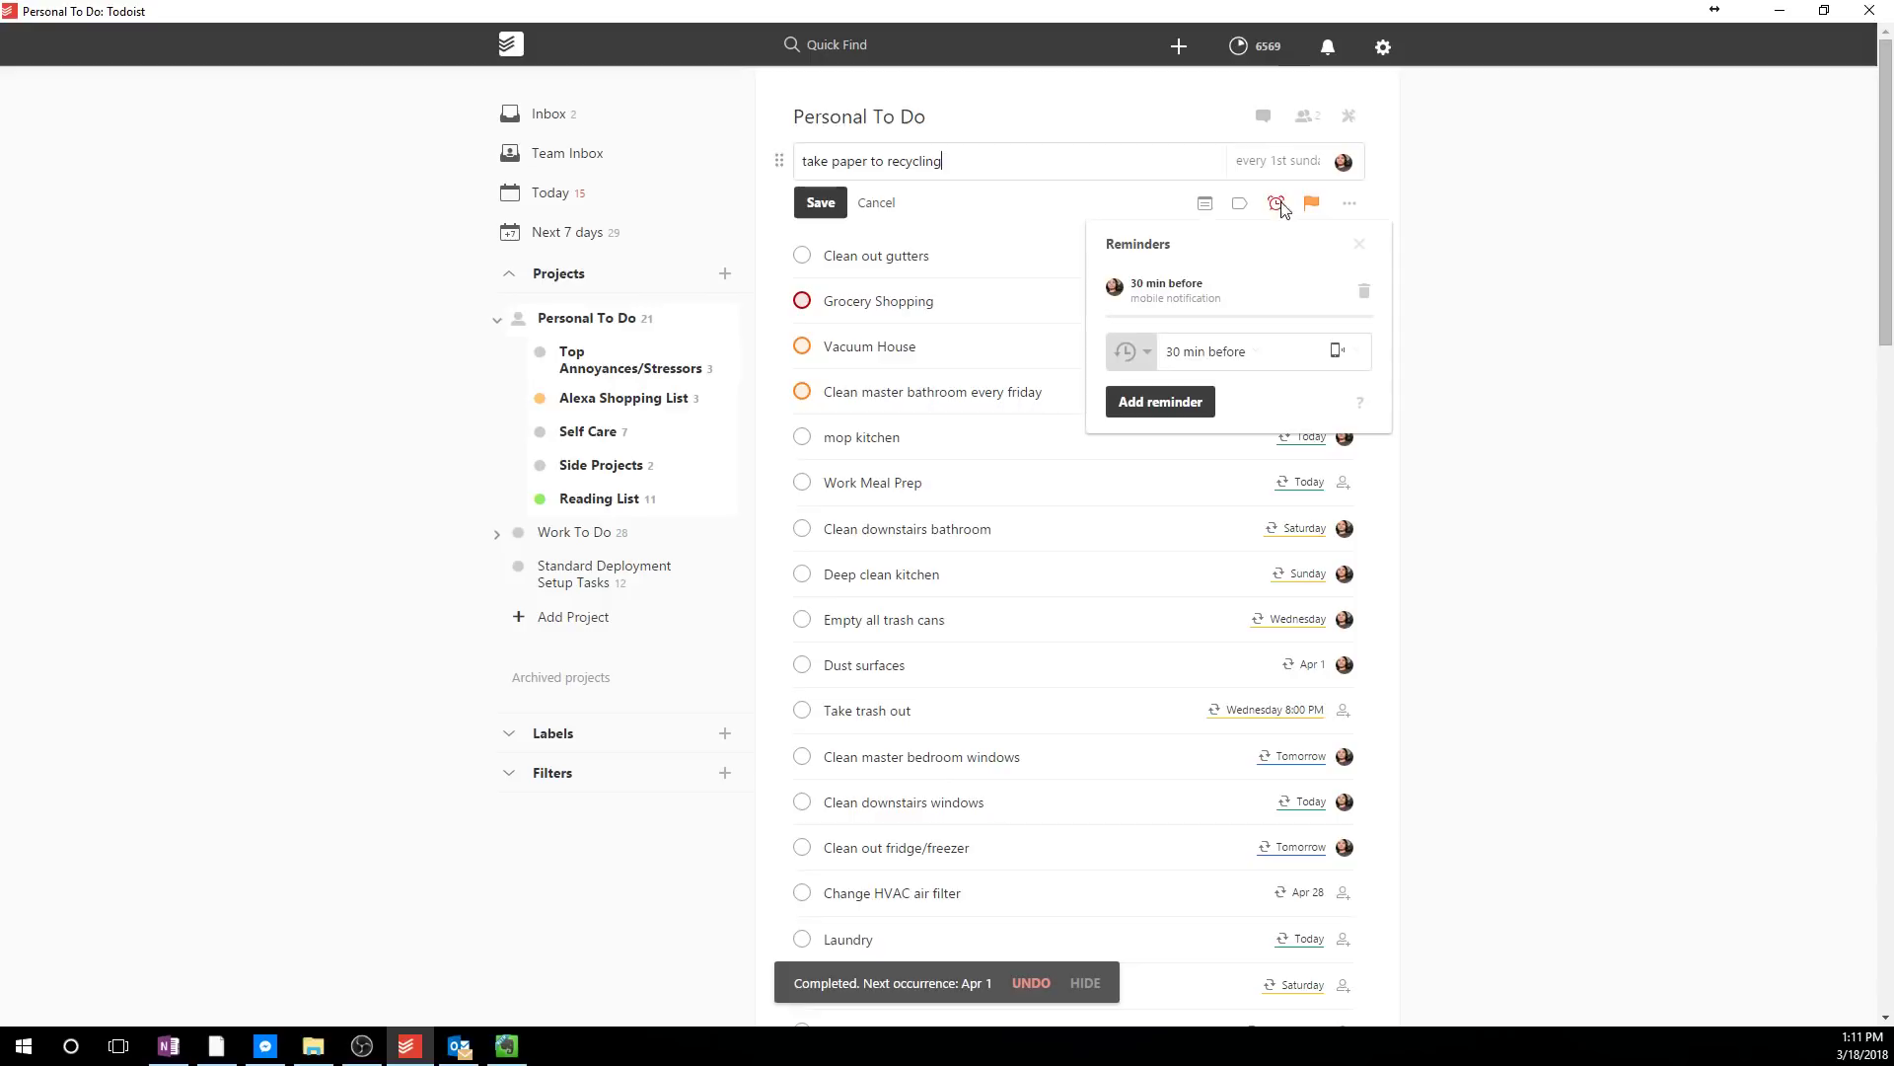
click(1140, 357)
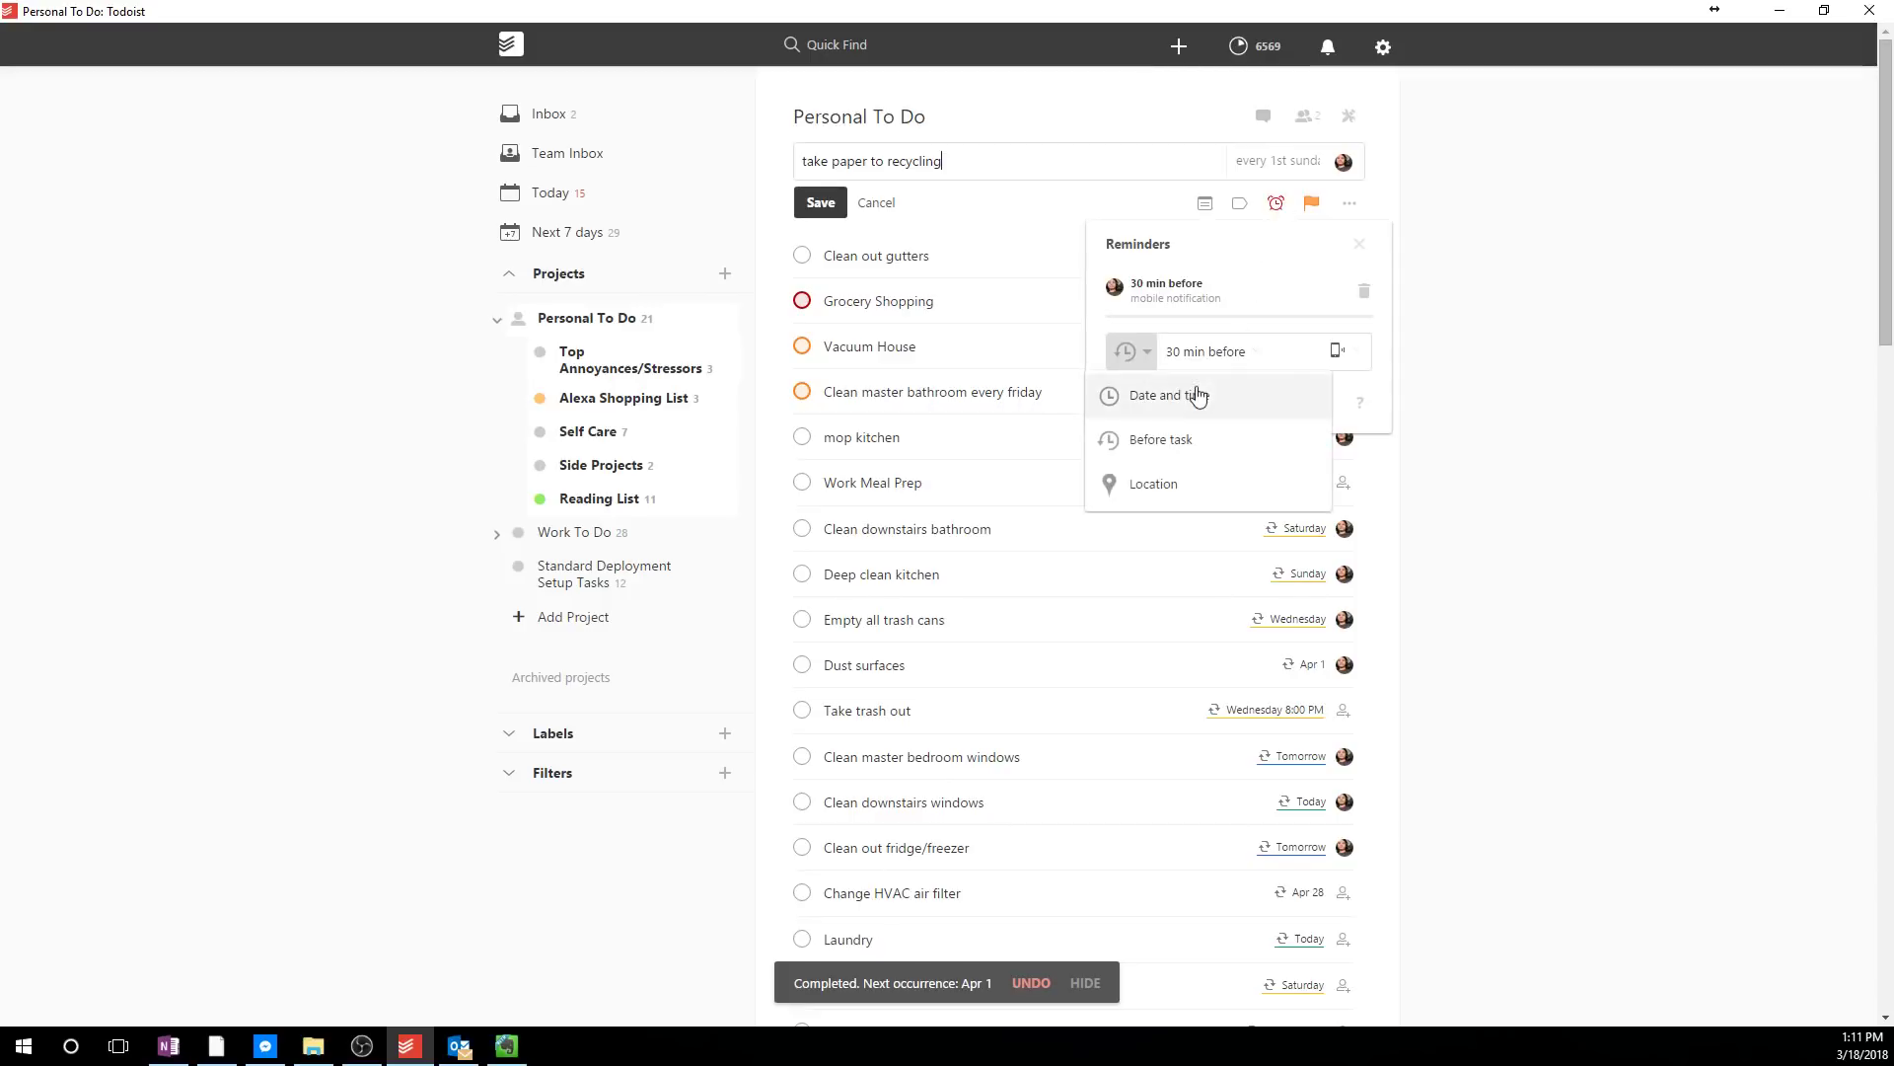
click(1185, 483)
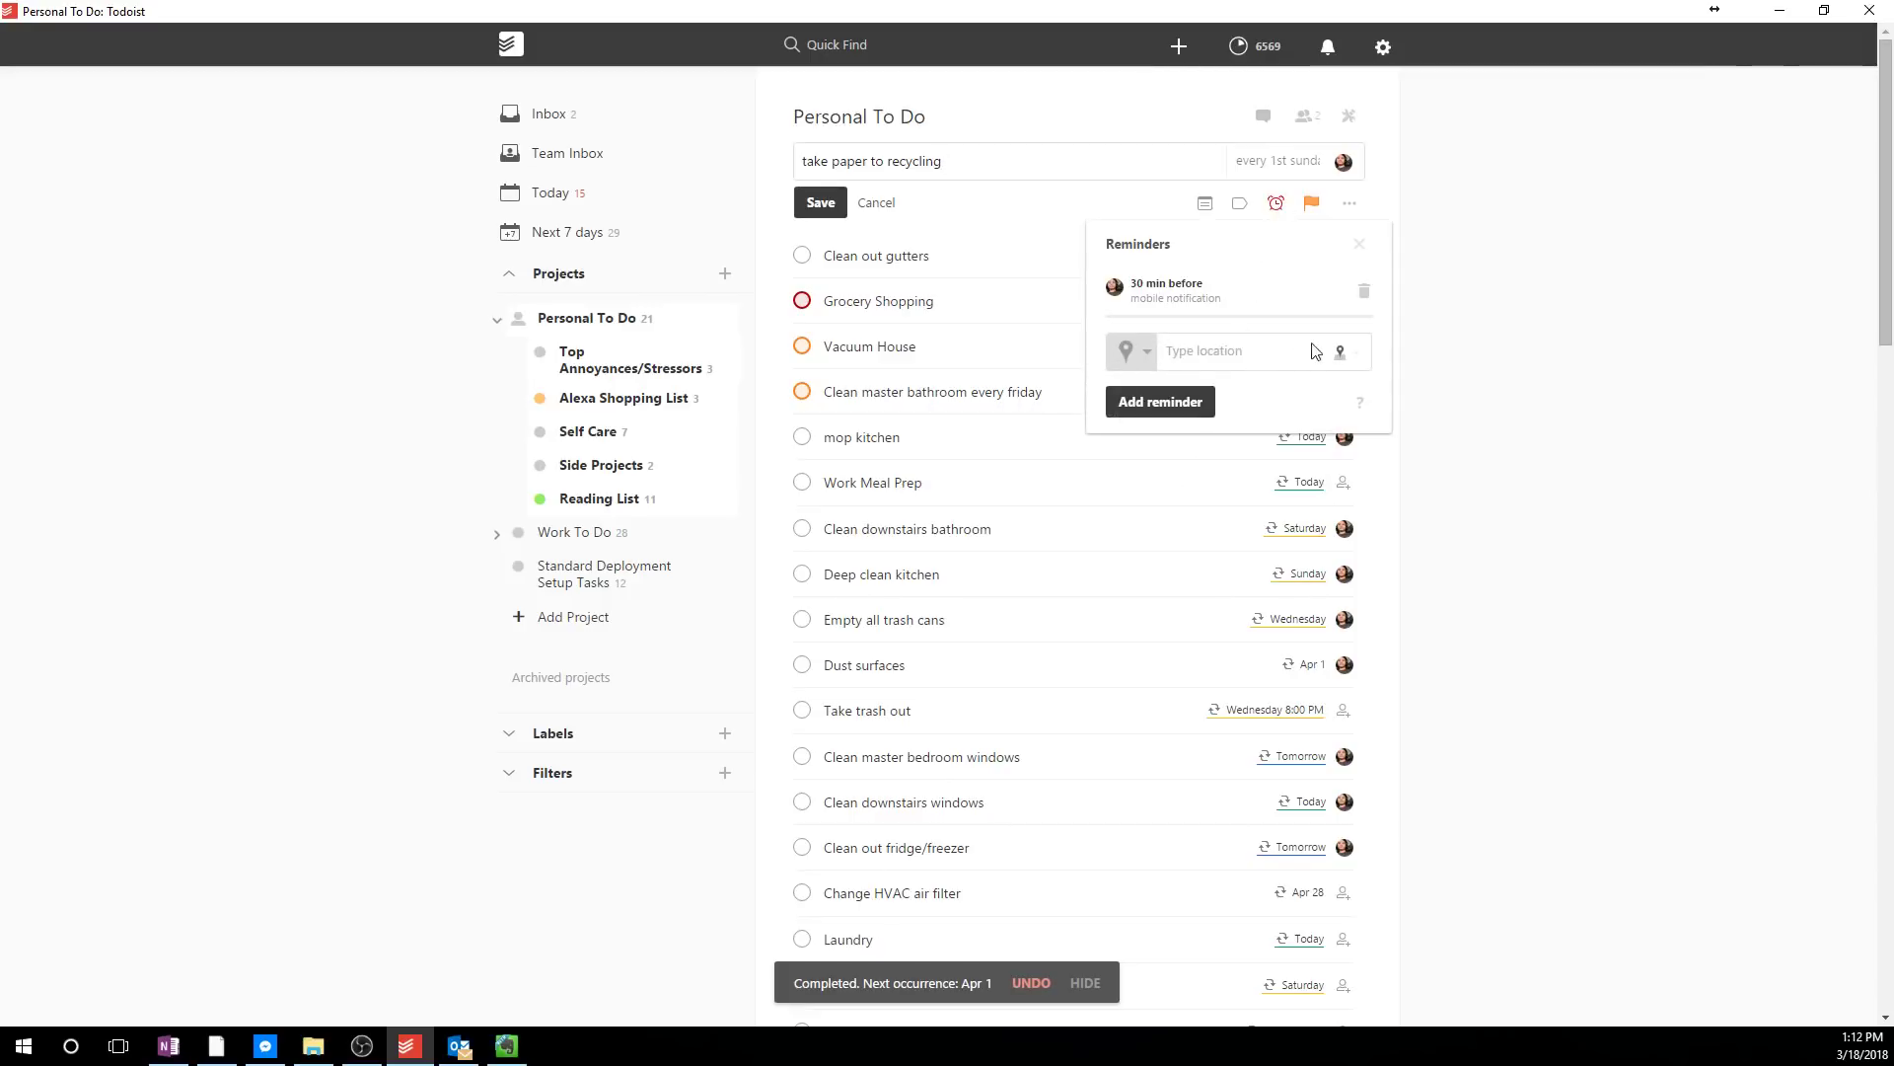
click(1249, 359)
click(1360, 245)
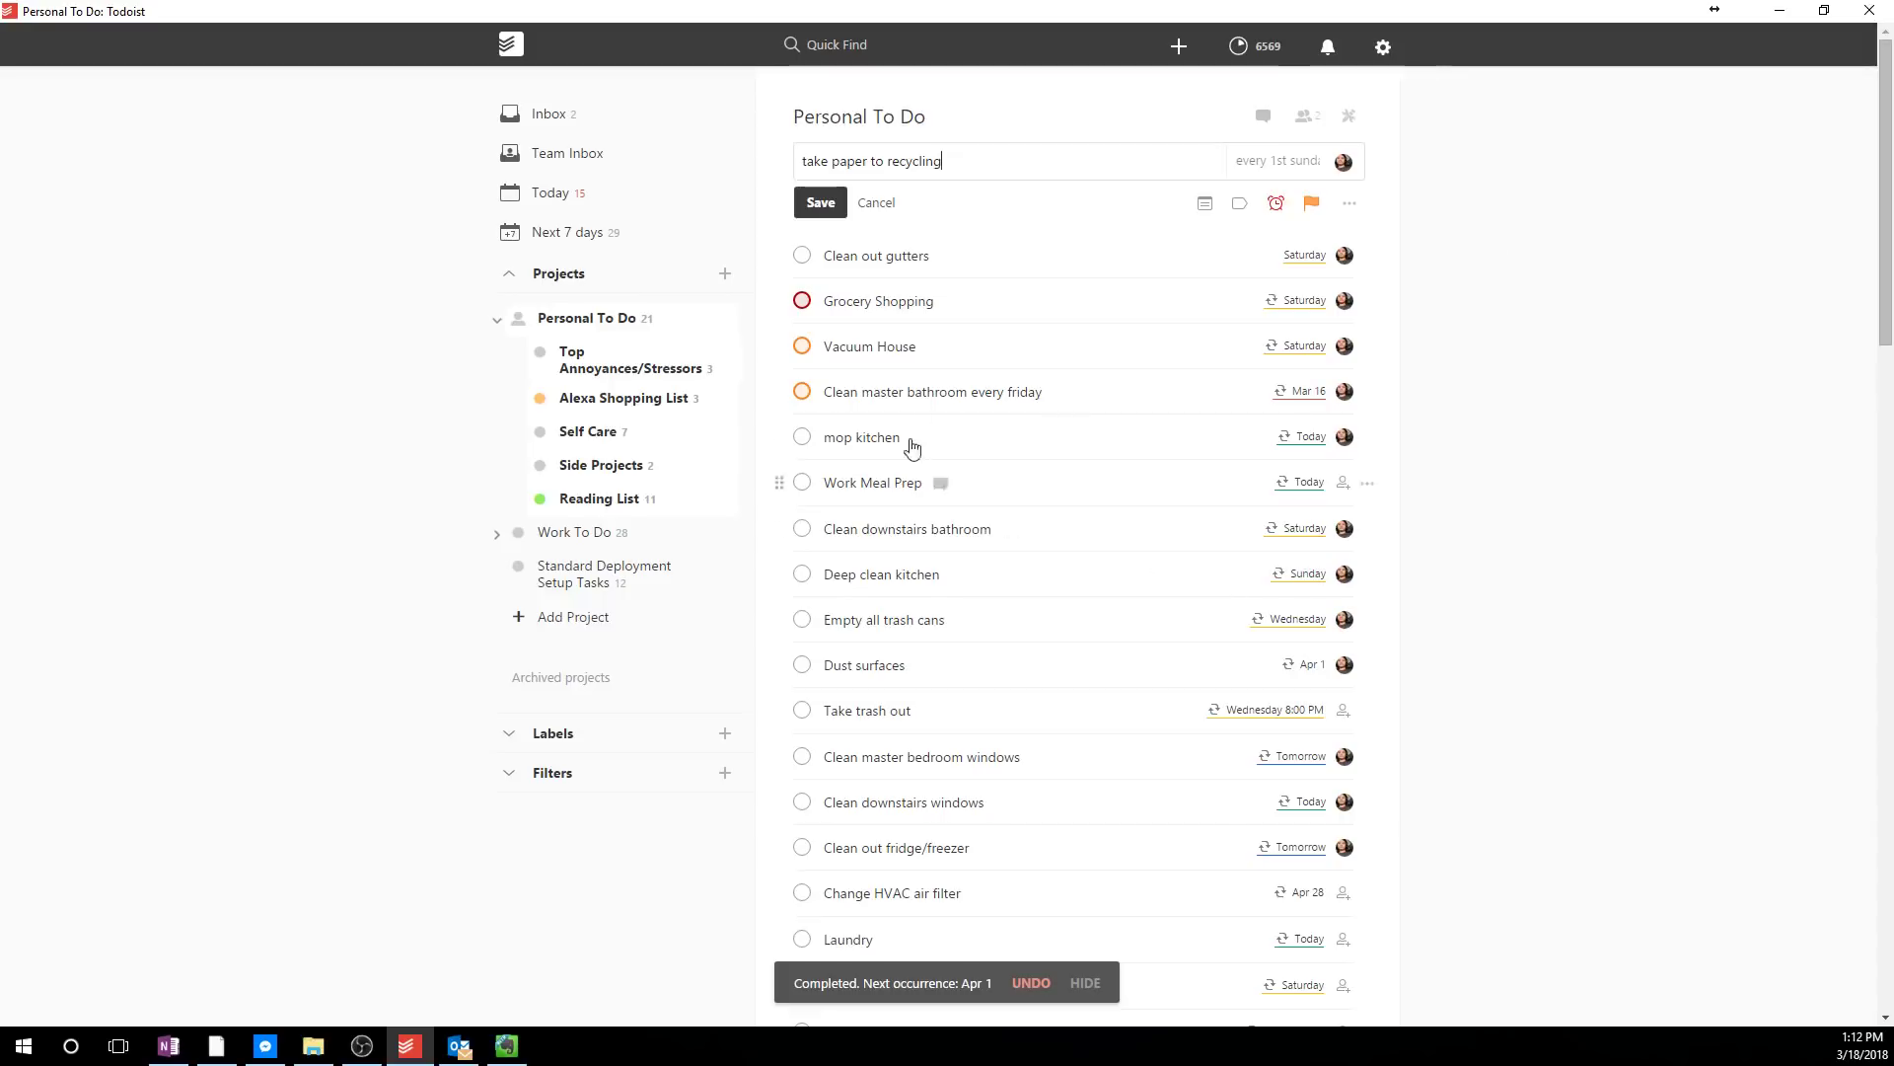
key(Return)
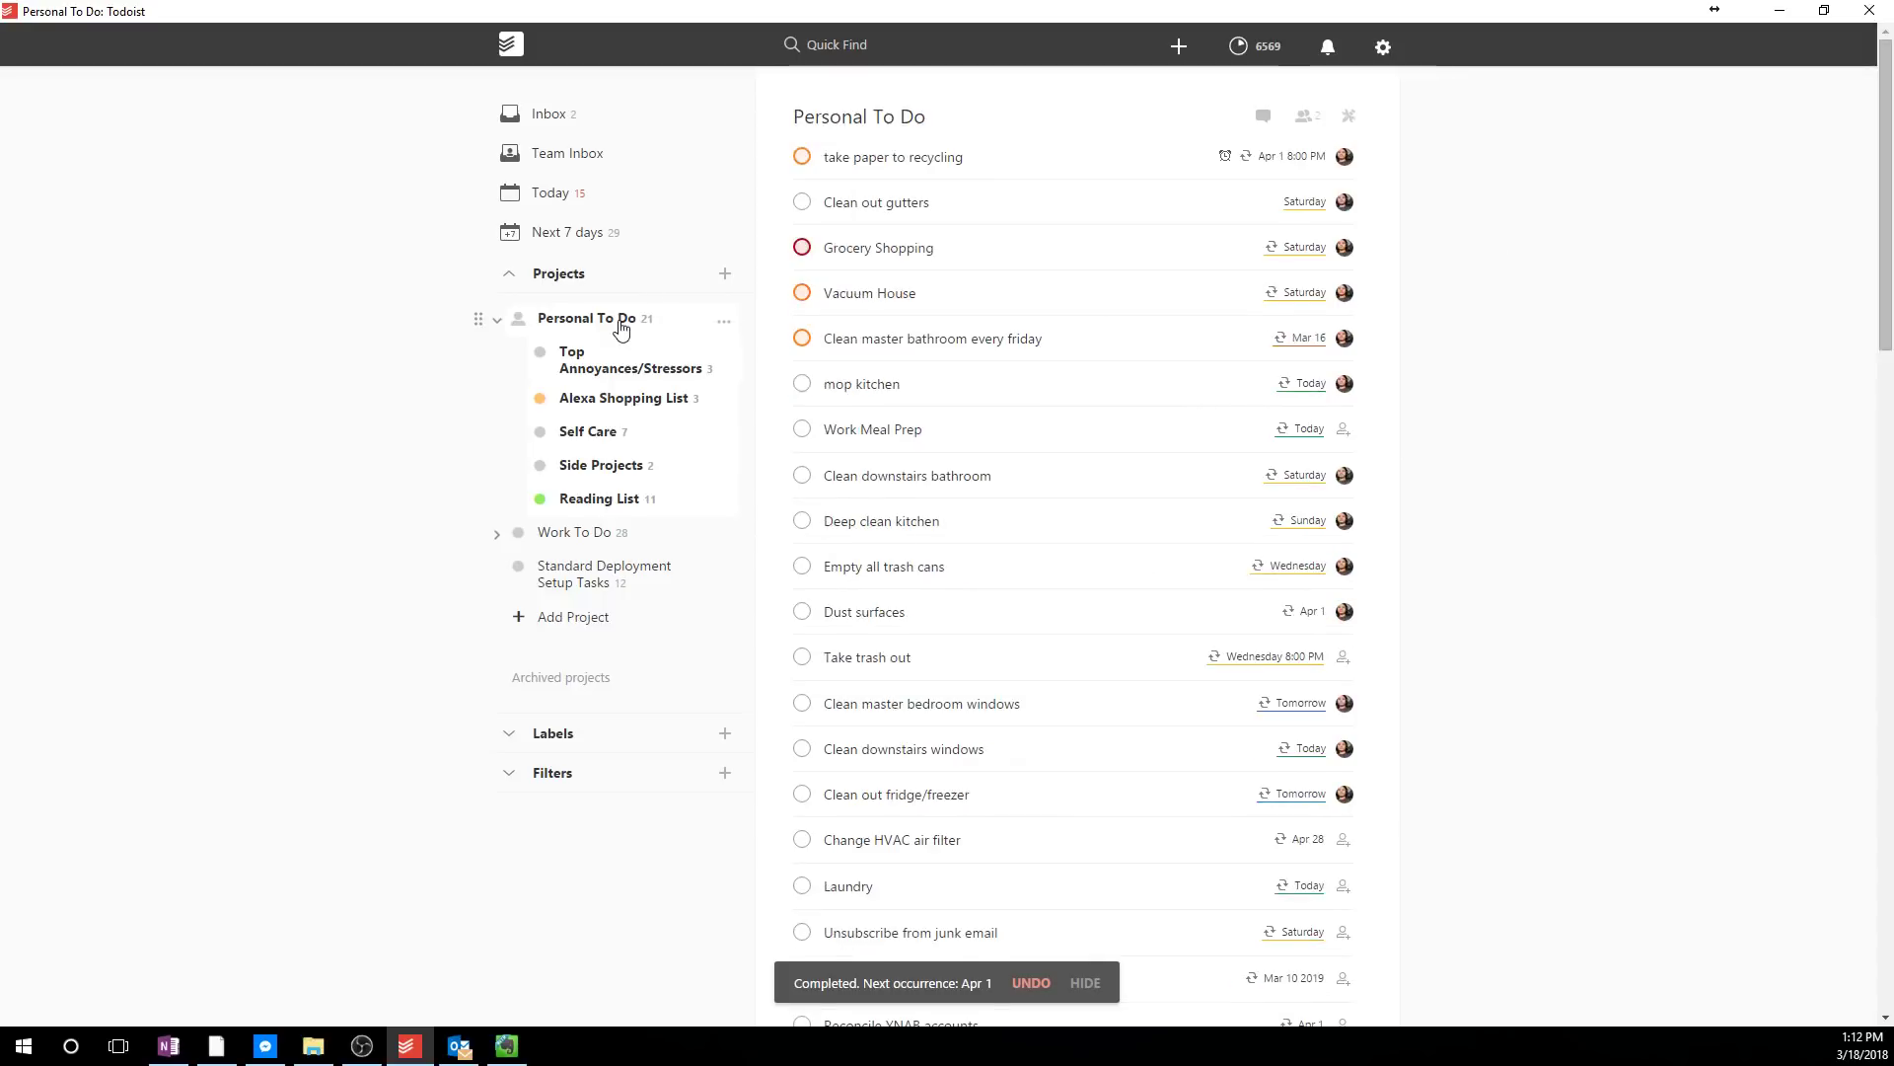
- Browse Alexa Shopping List, Self Care and Side Projects, ending on Work To Do's tasks
click(695, 410)
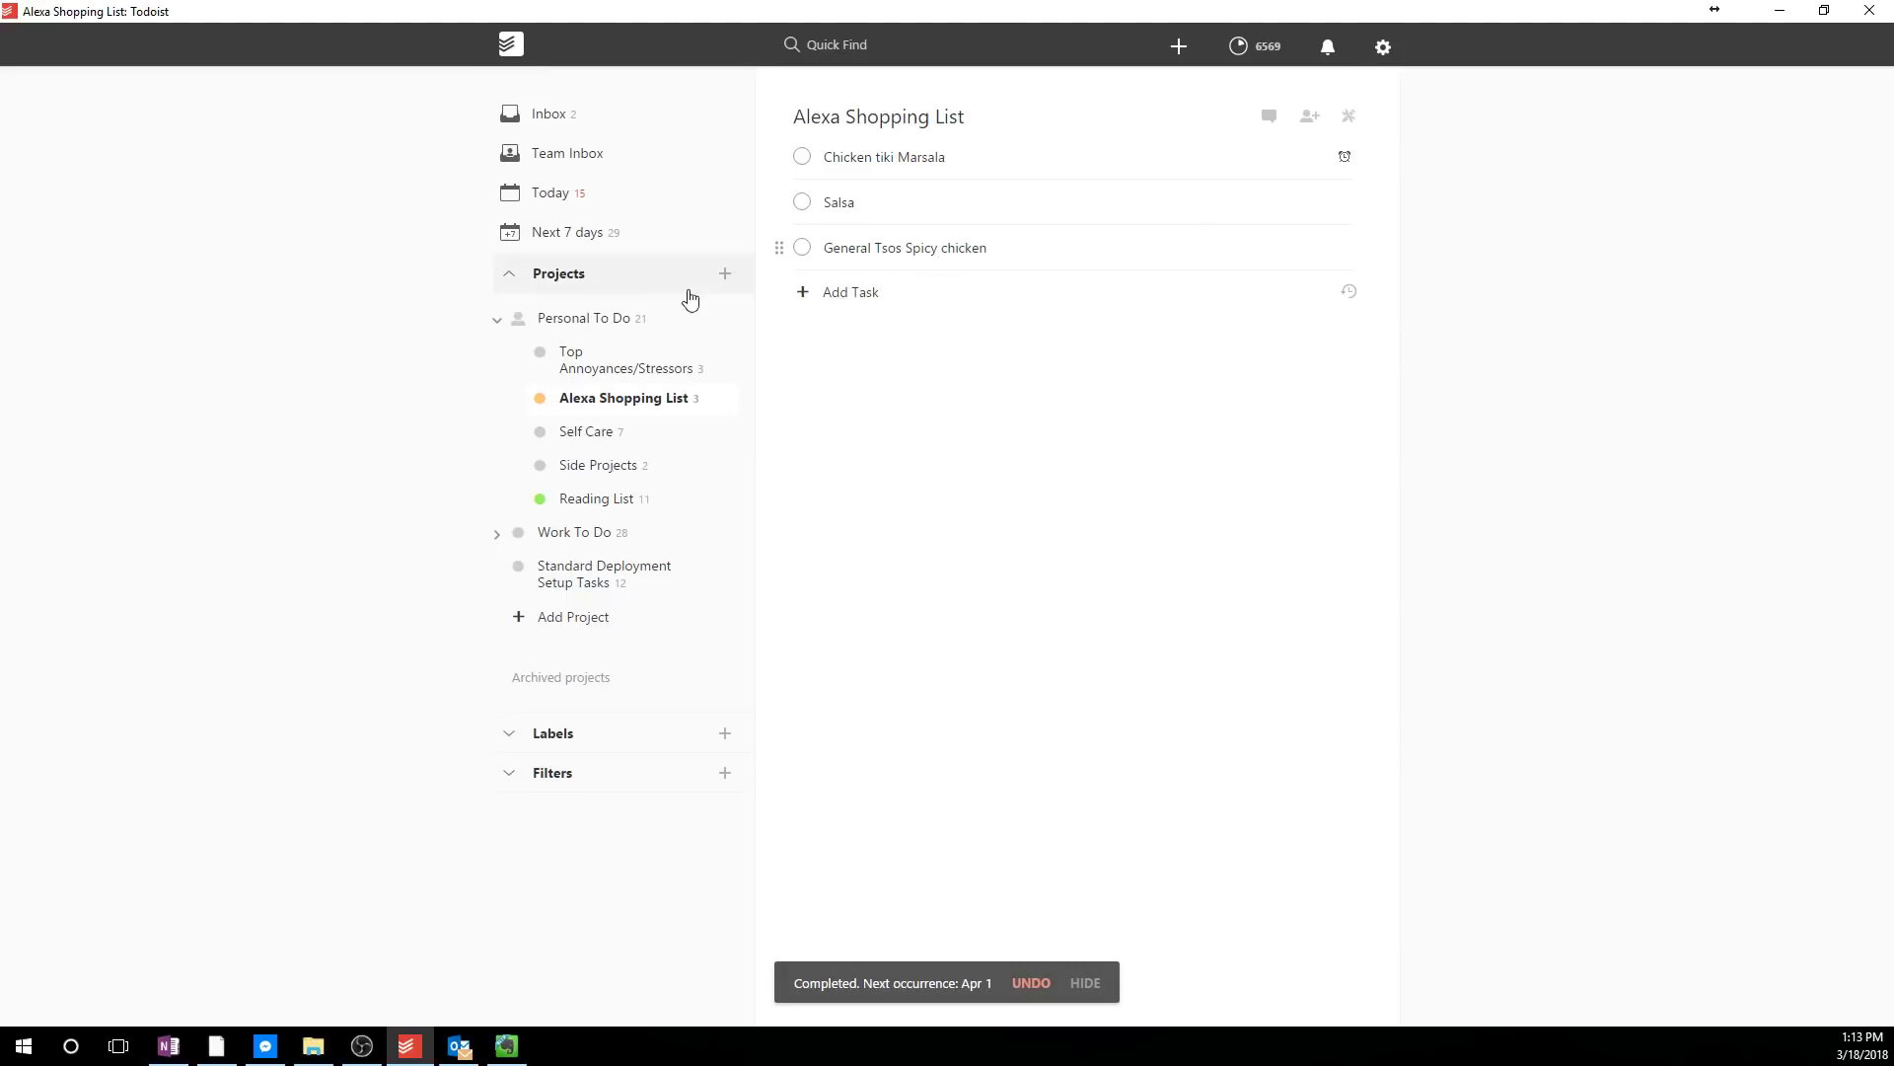
click(632, 443)
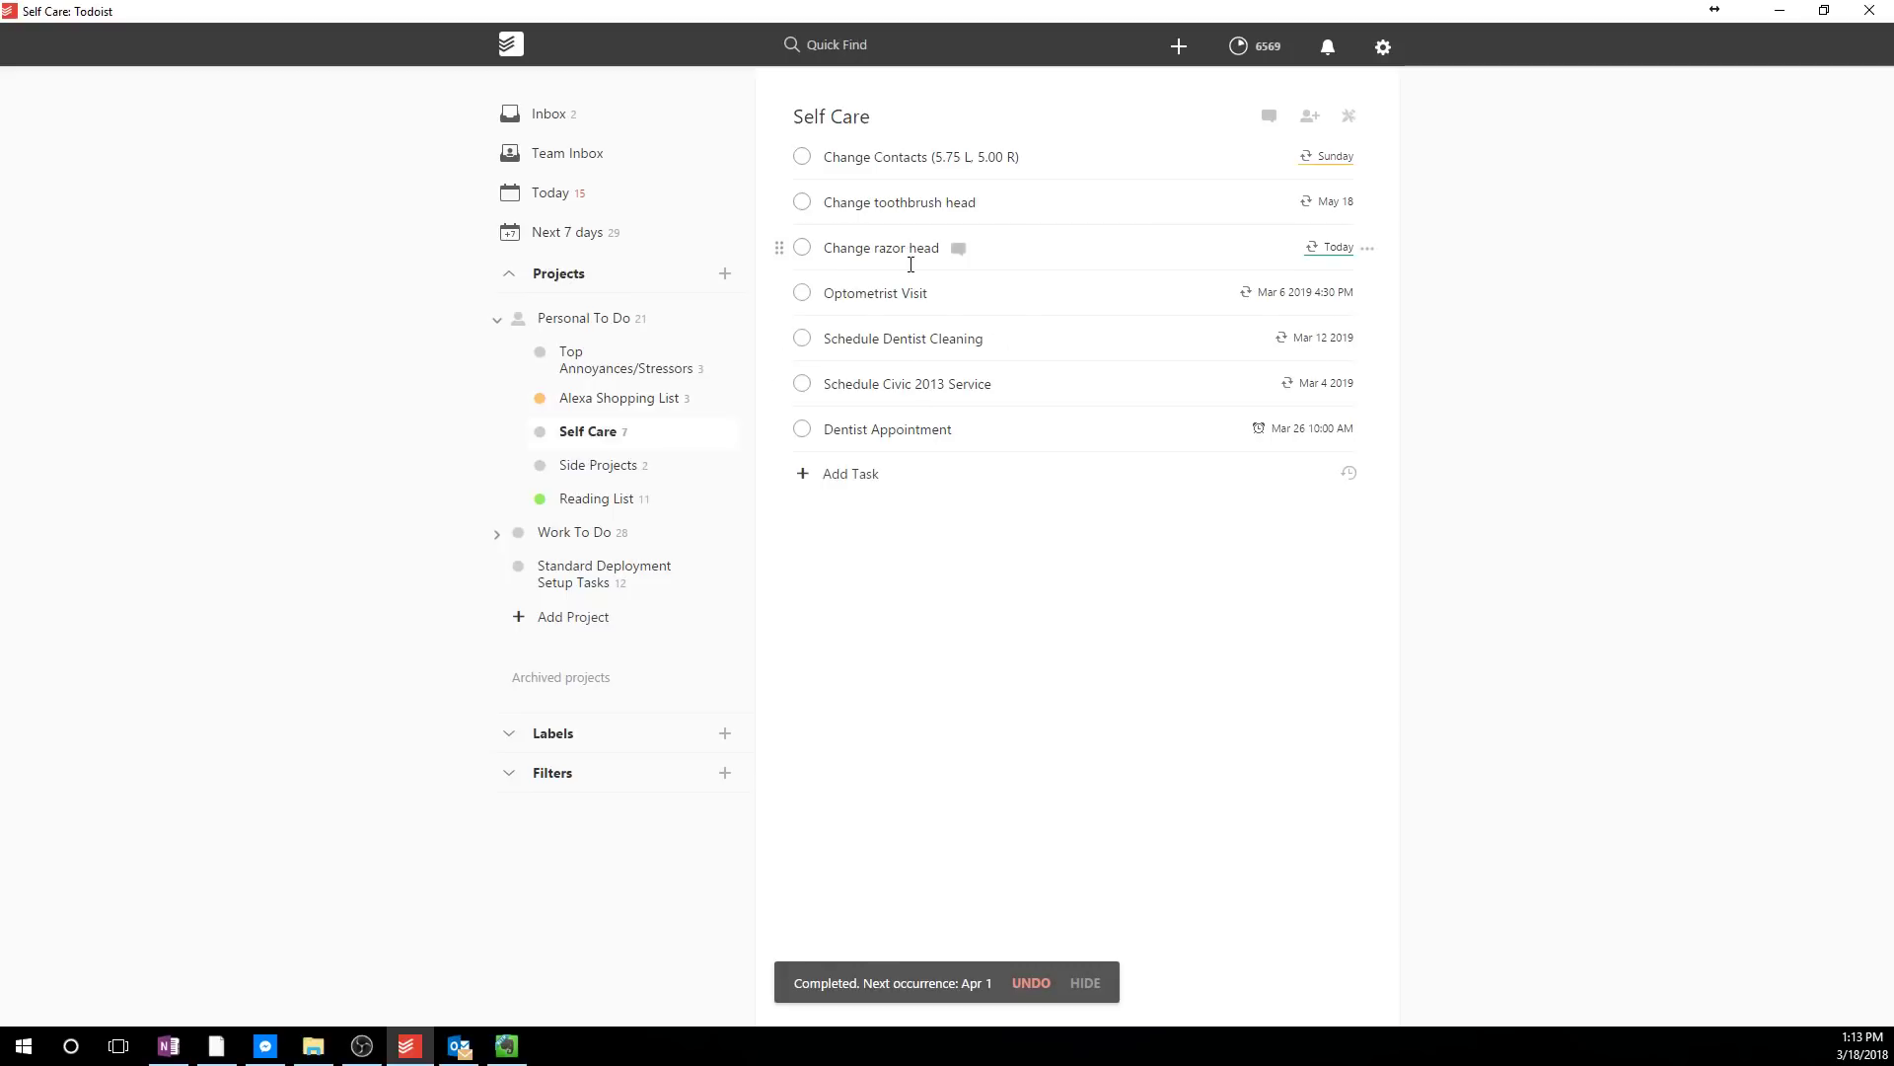
click(647, 471)
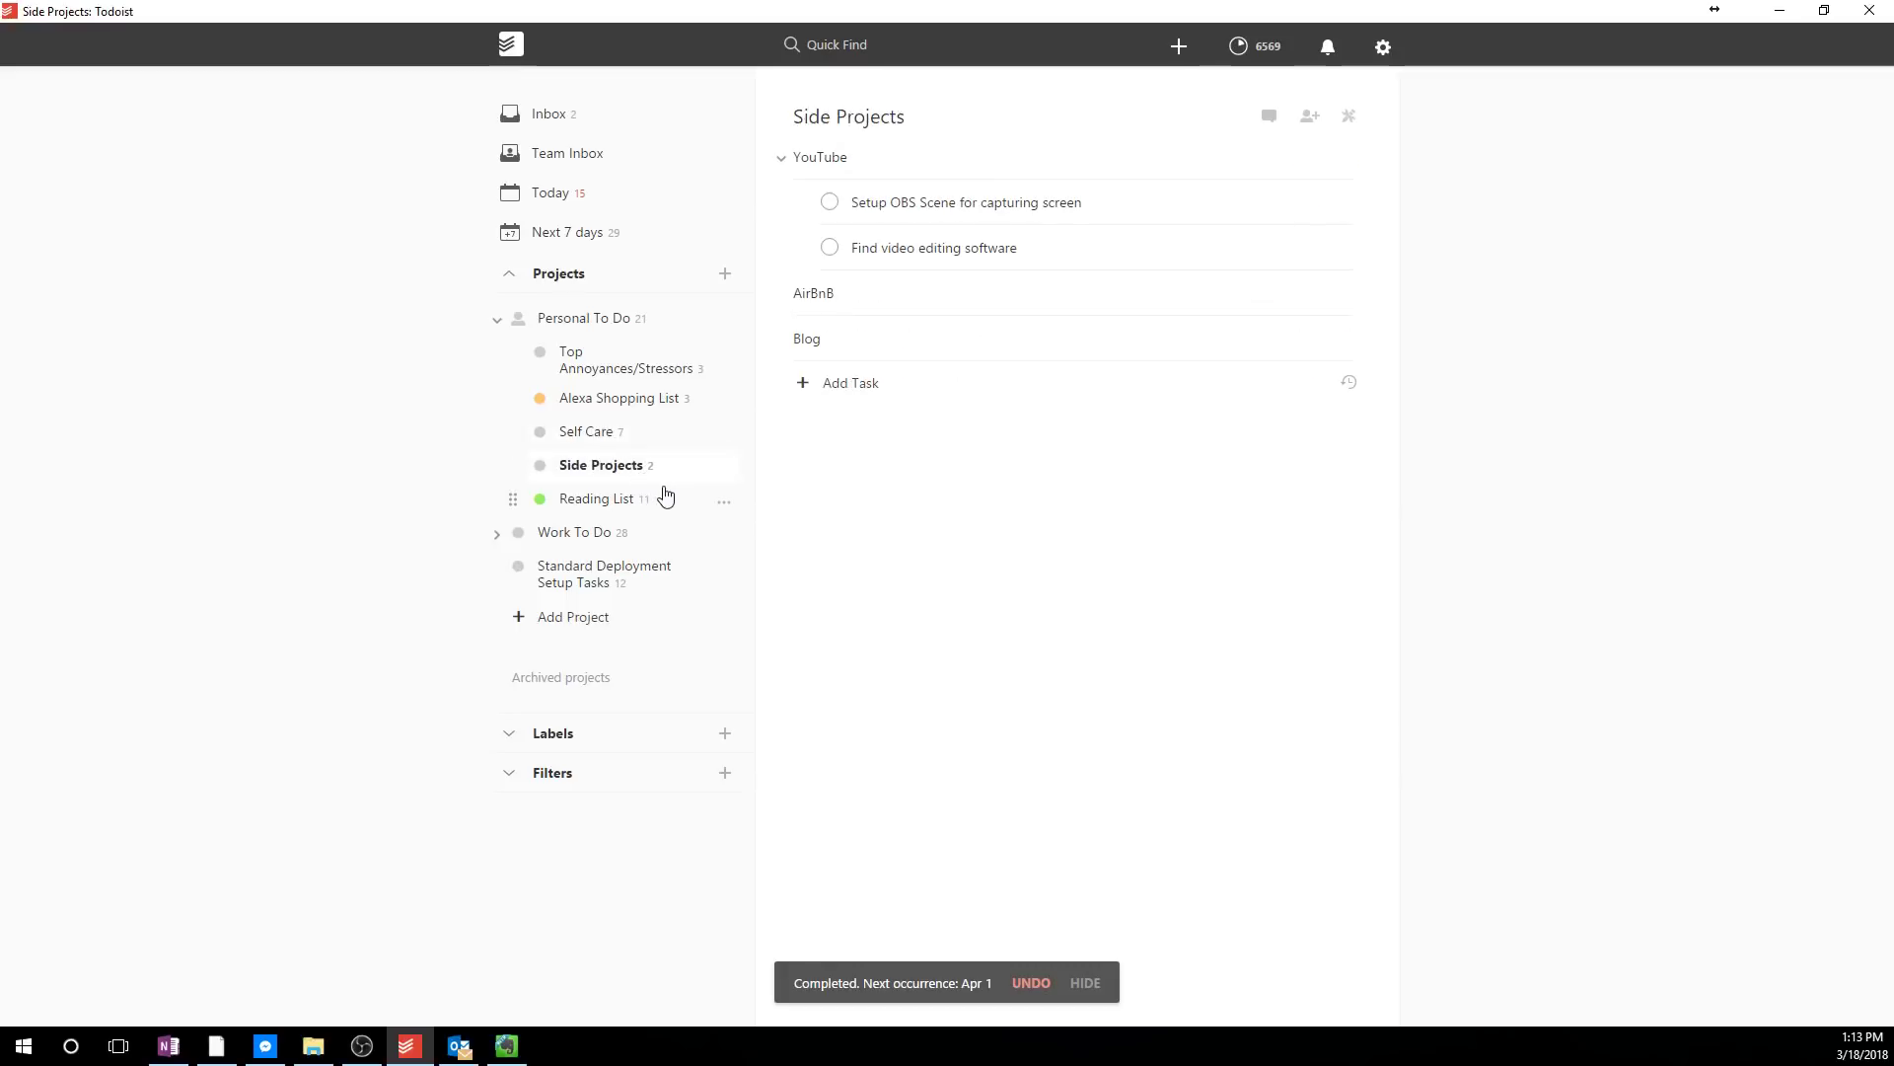
click(637, 543)
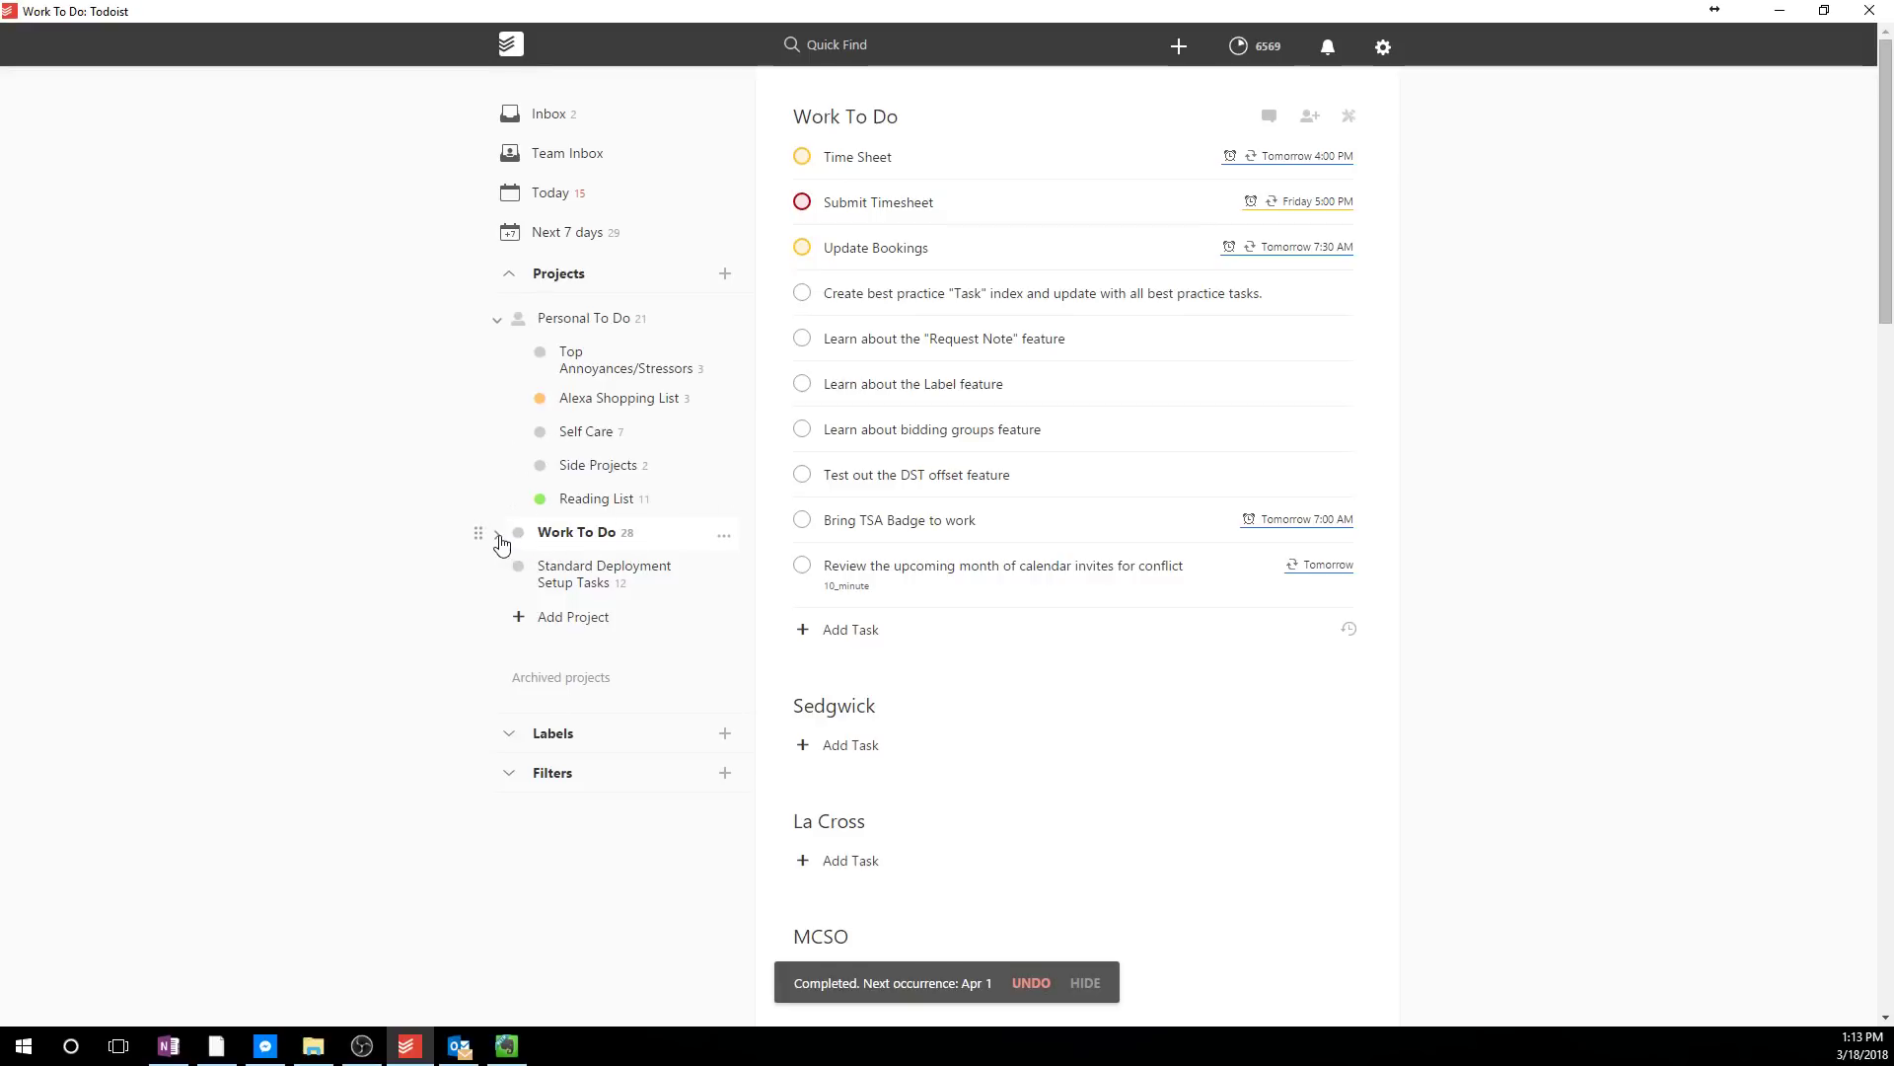
- Expand Work To Do's client sub-projects and open the City of Bloomington PD task list
click(498, 539)
scroll(663, 501, down, 1)
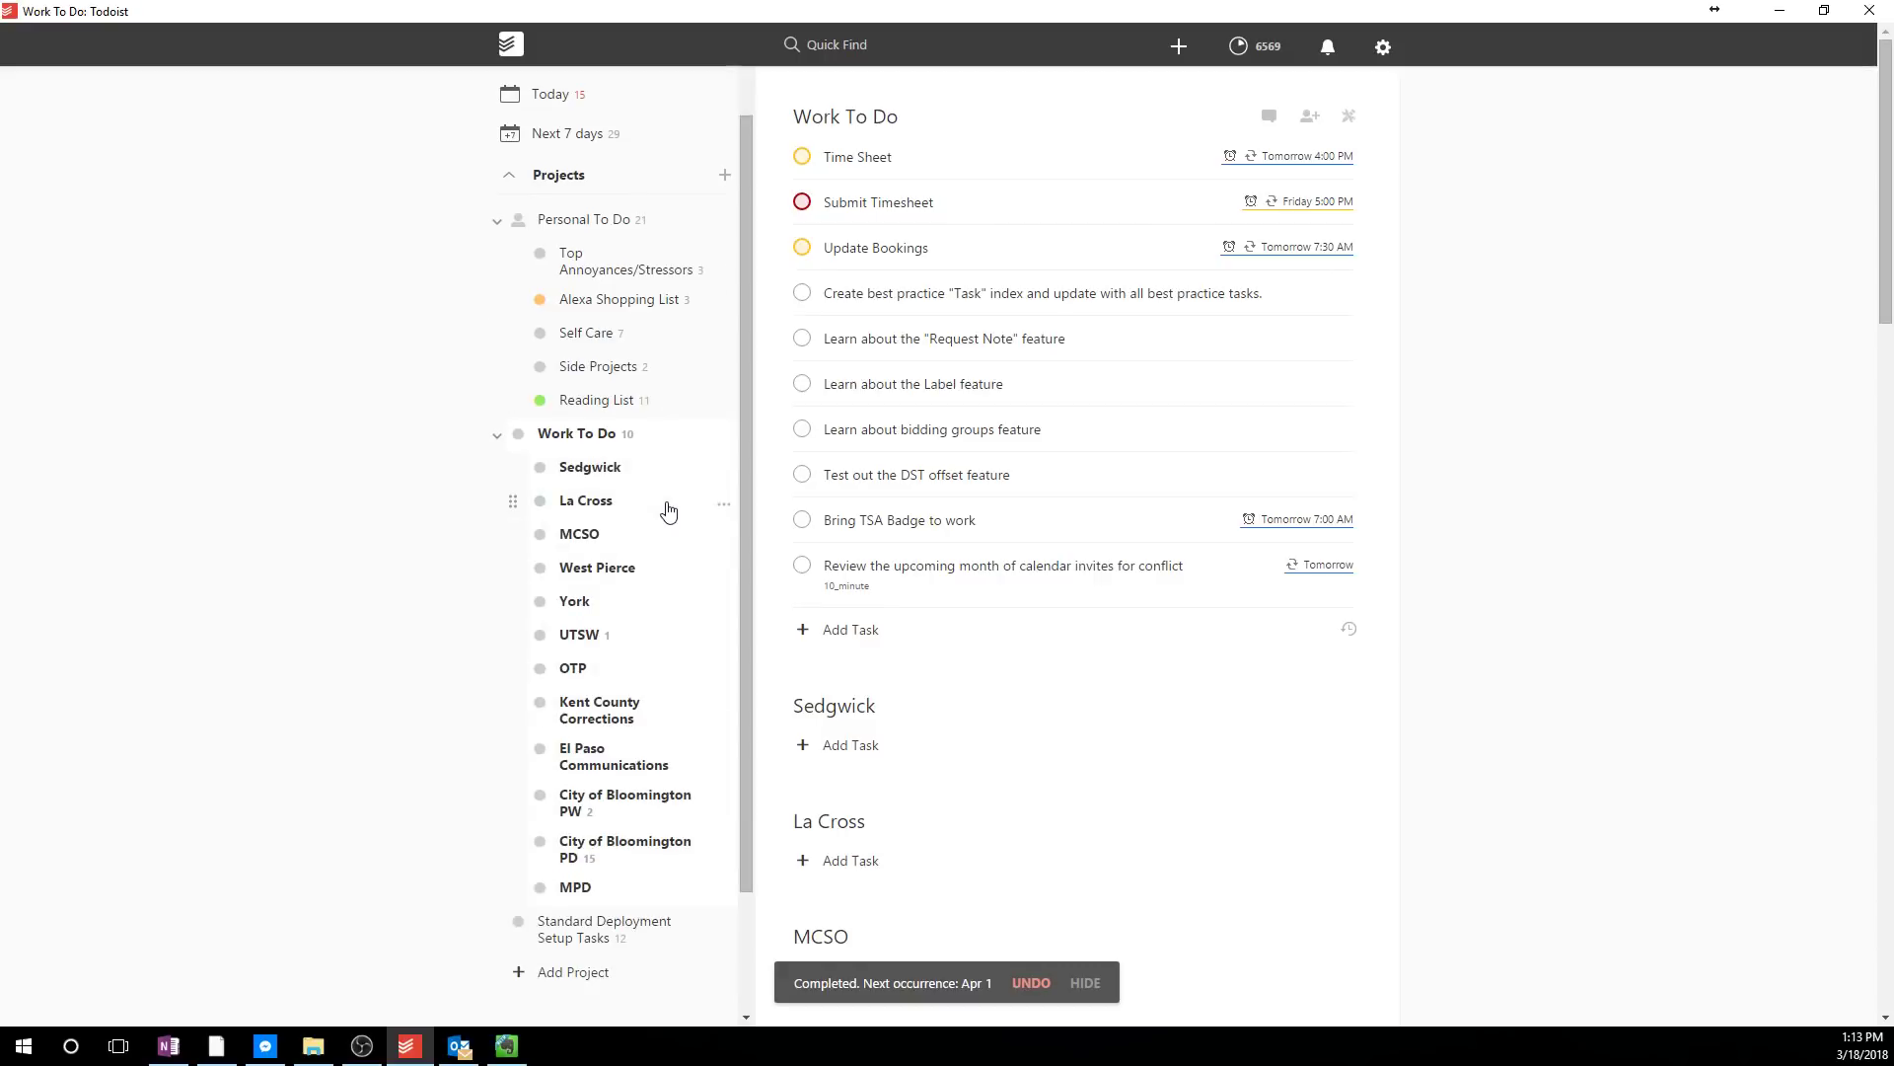
scroll(661, 495, up, 1)
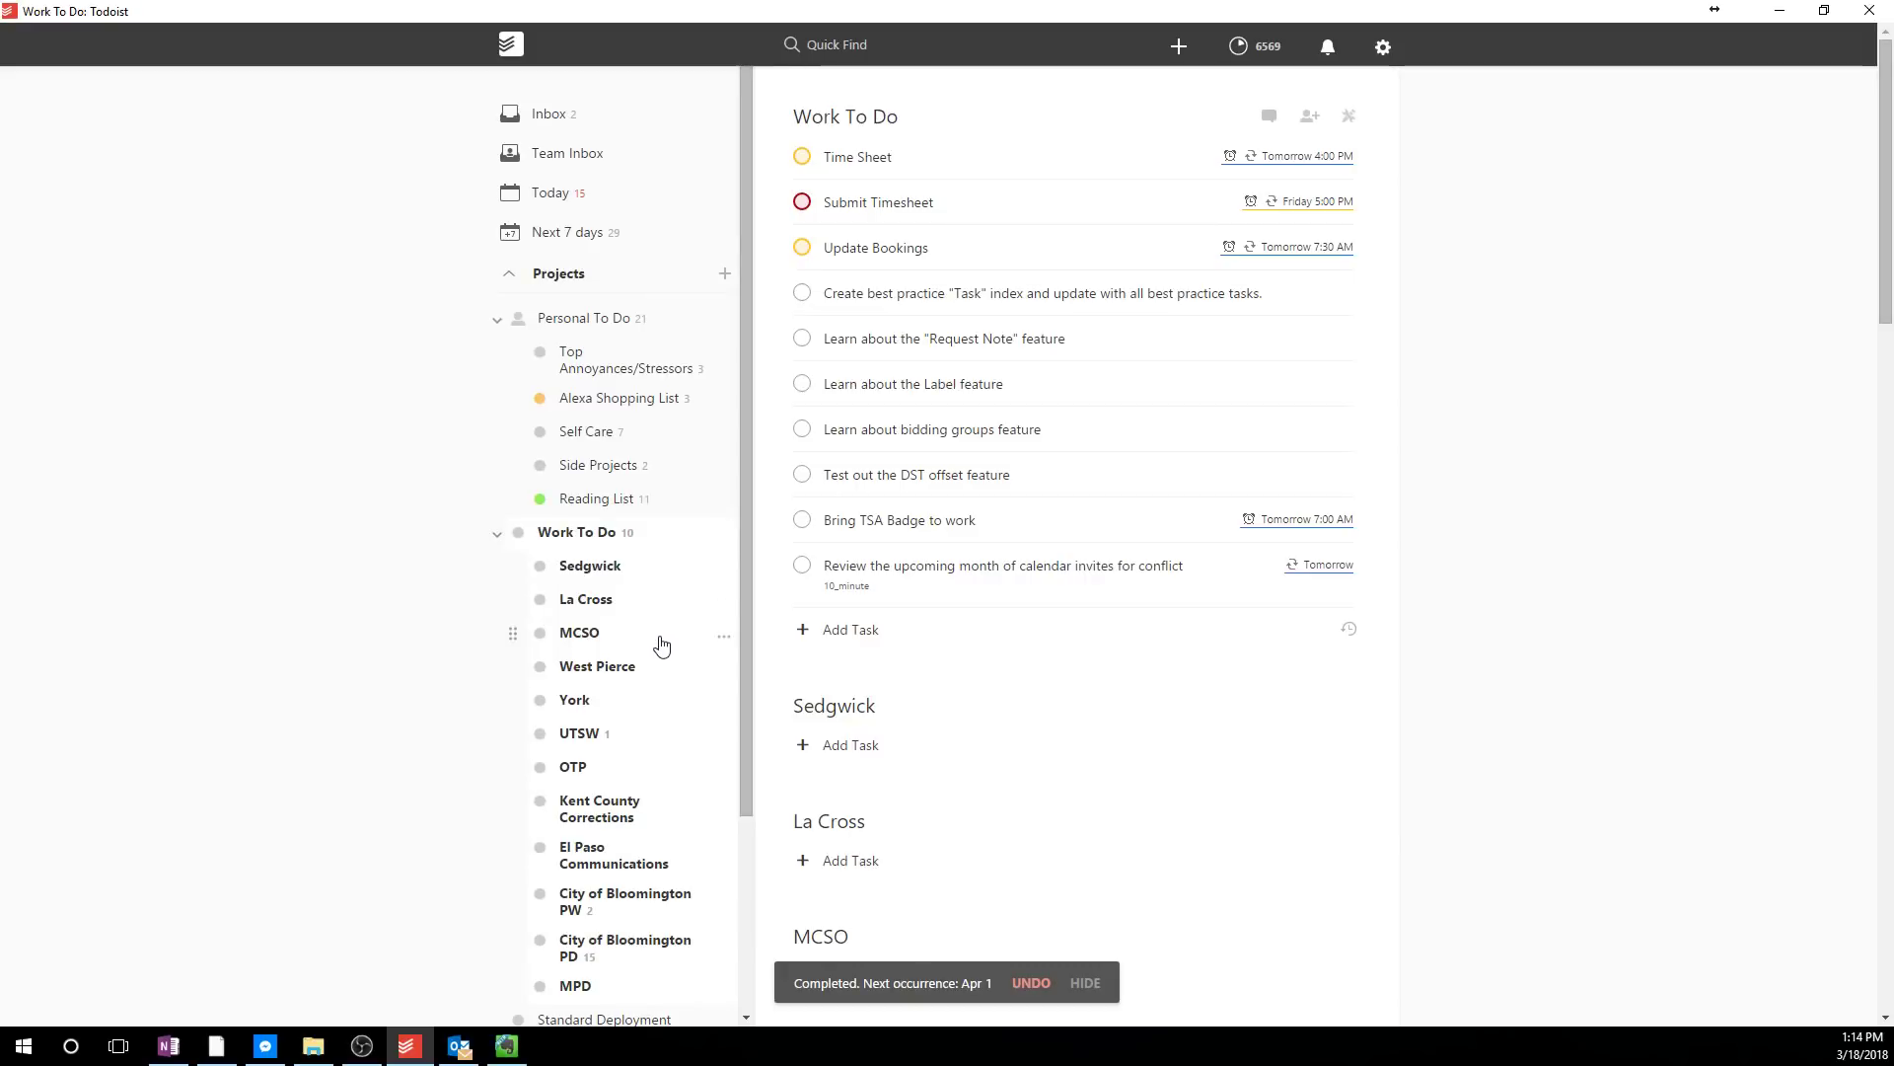
click(665, 950)
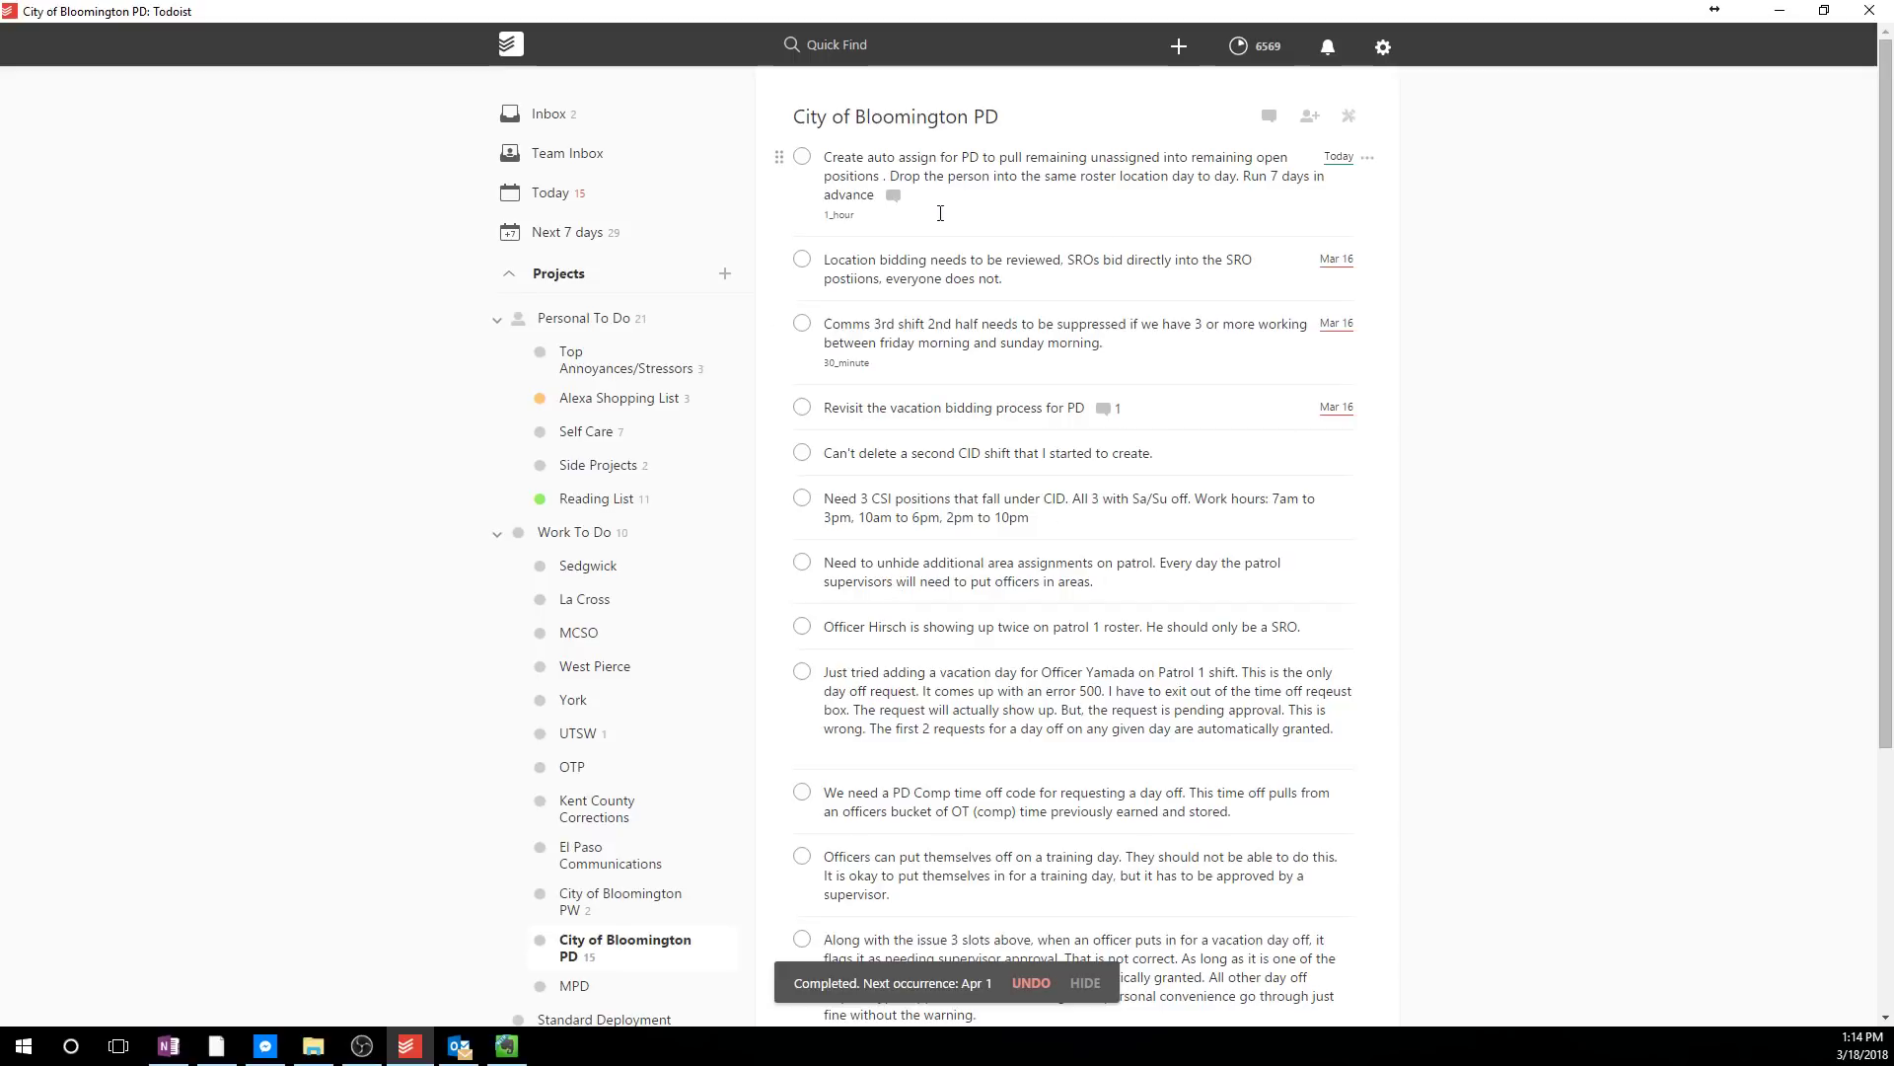
scroll(523, 779, down, 5)
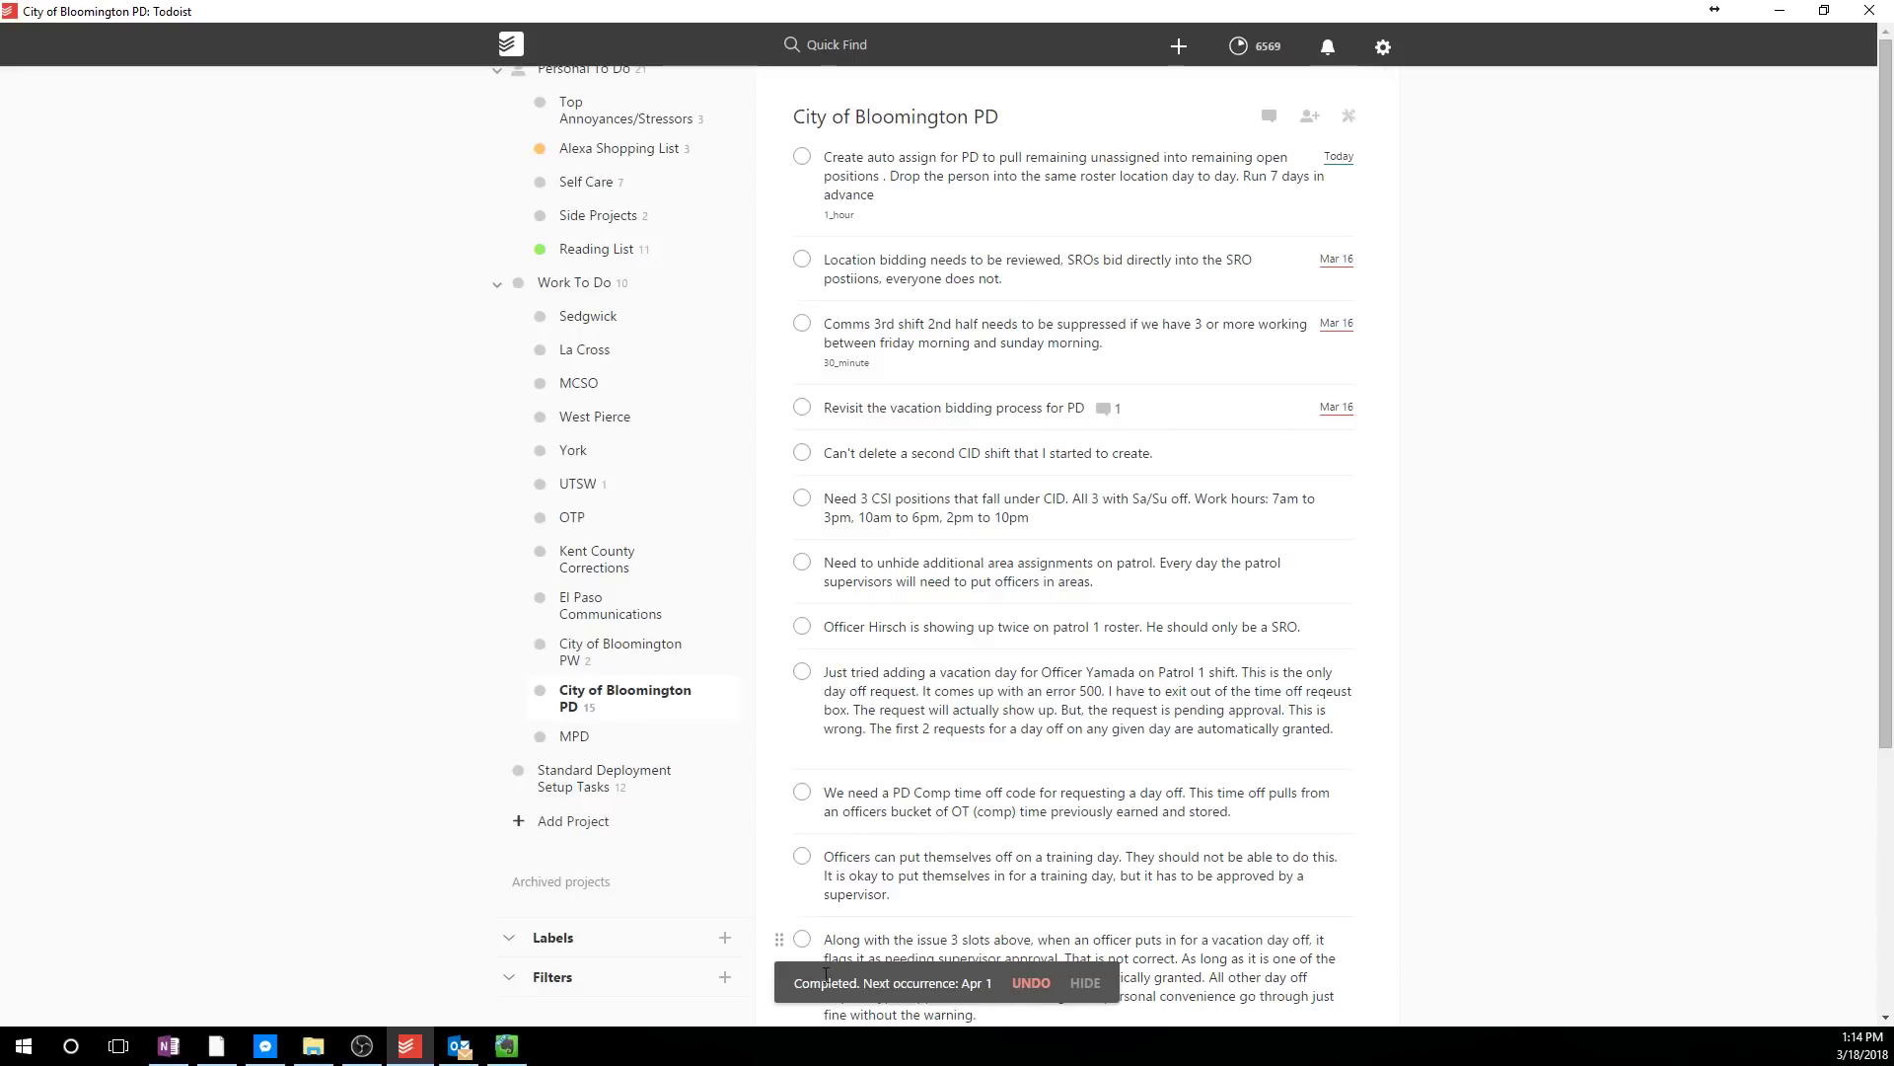
- Bring Outlook to the front and maximize its window
click(458, 1046)
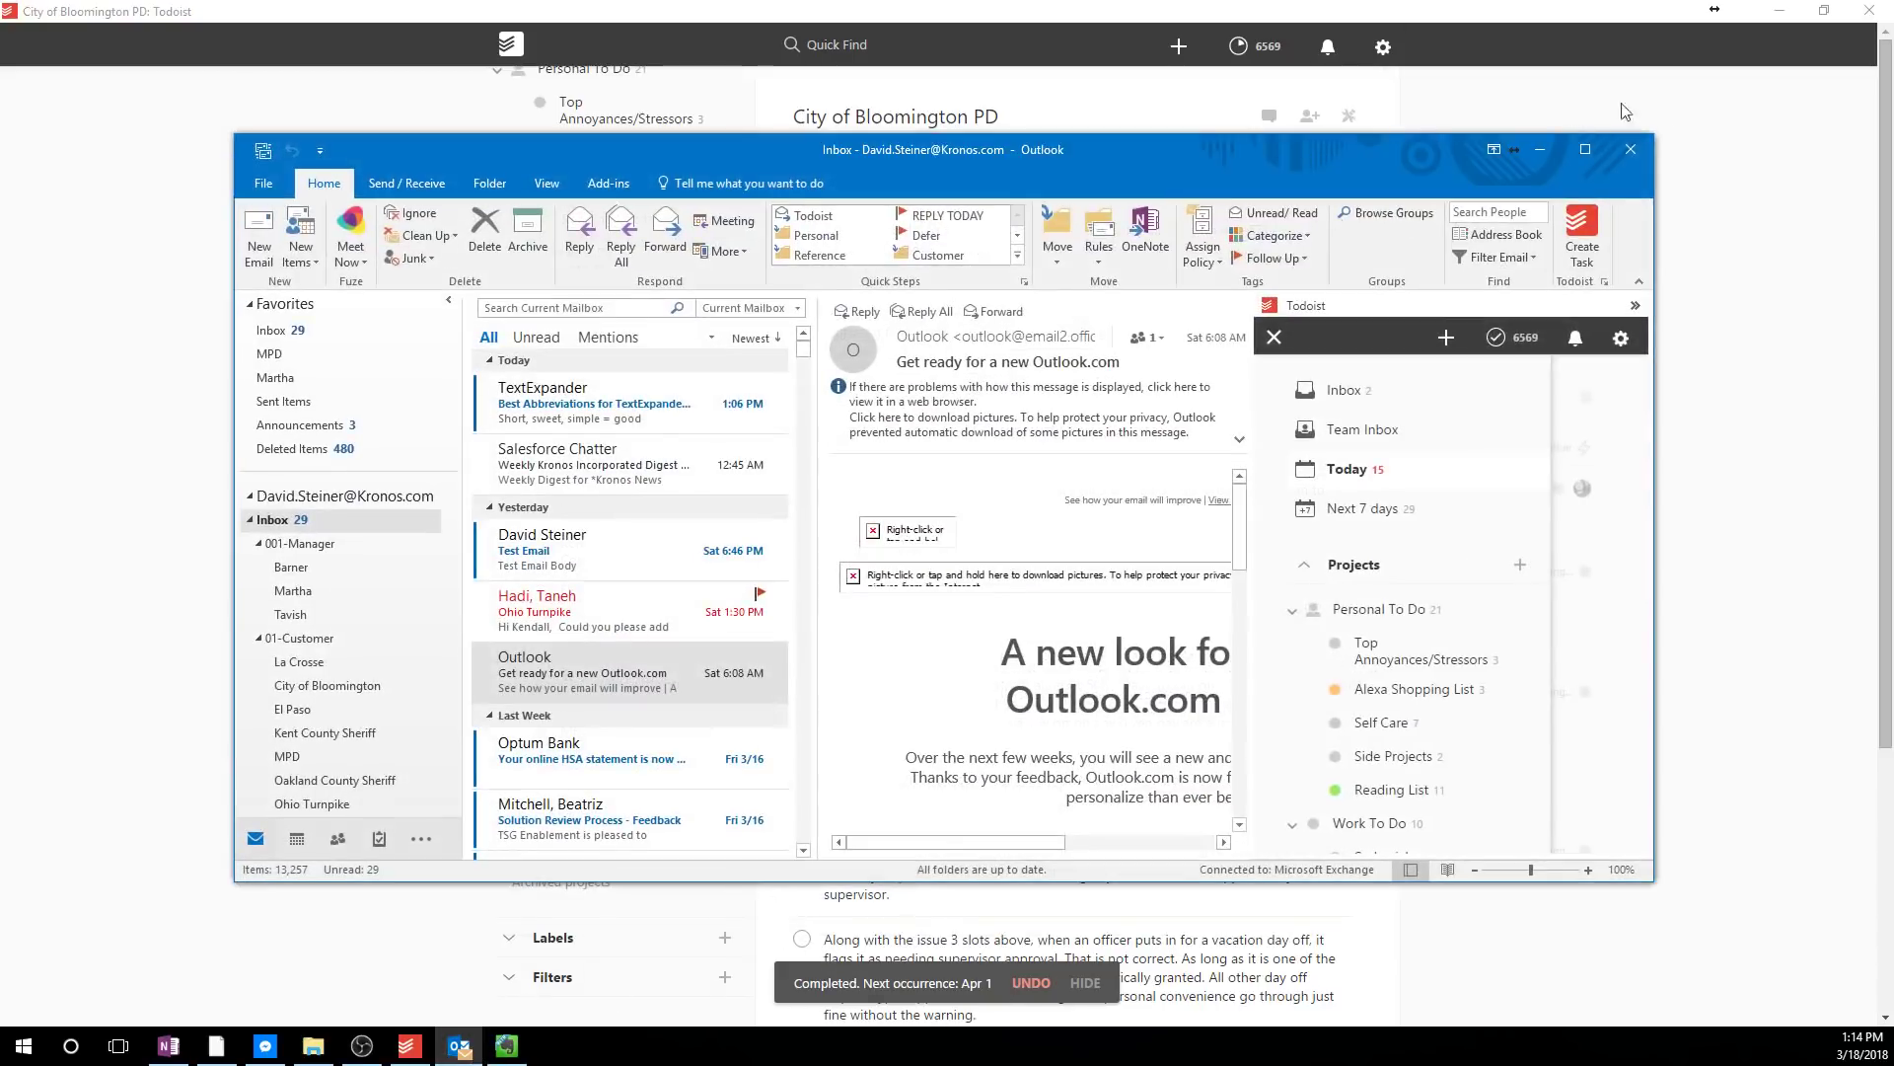
click(1585, 153)
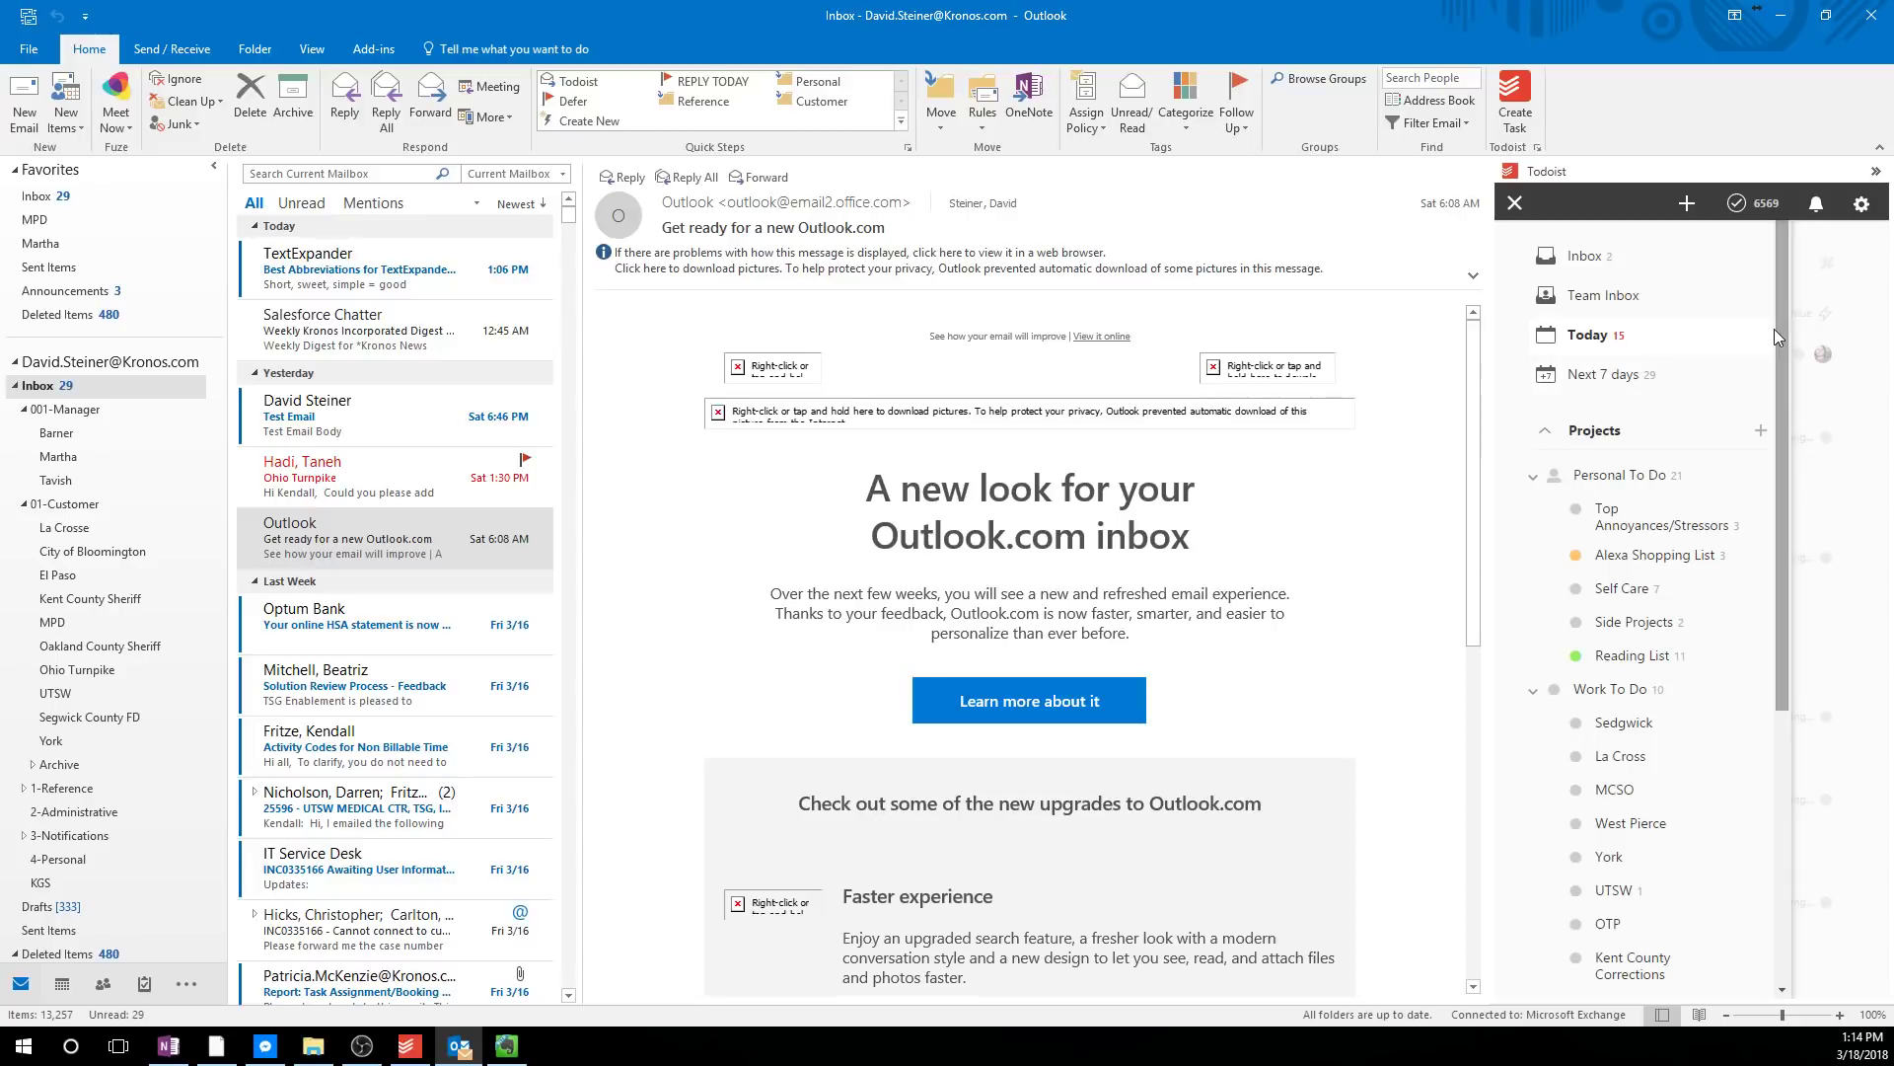
drag(1774, 330, 1784, 535)
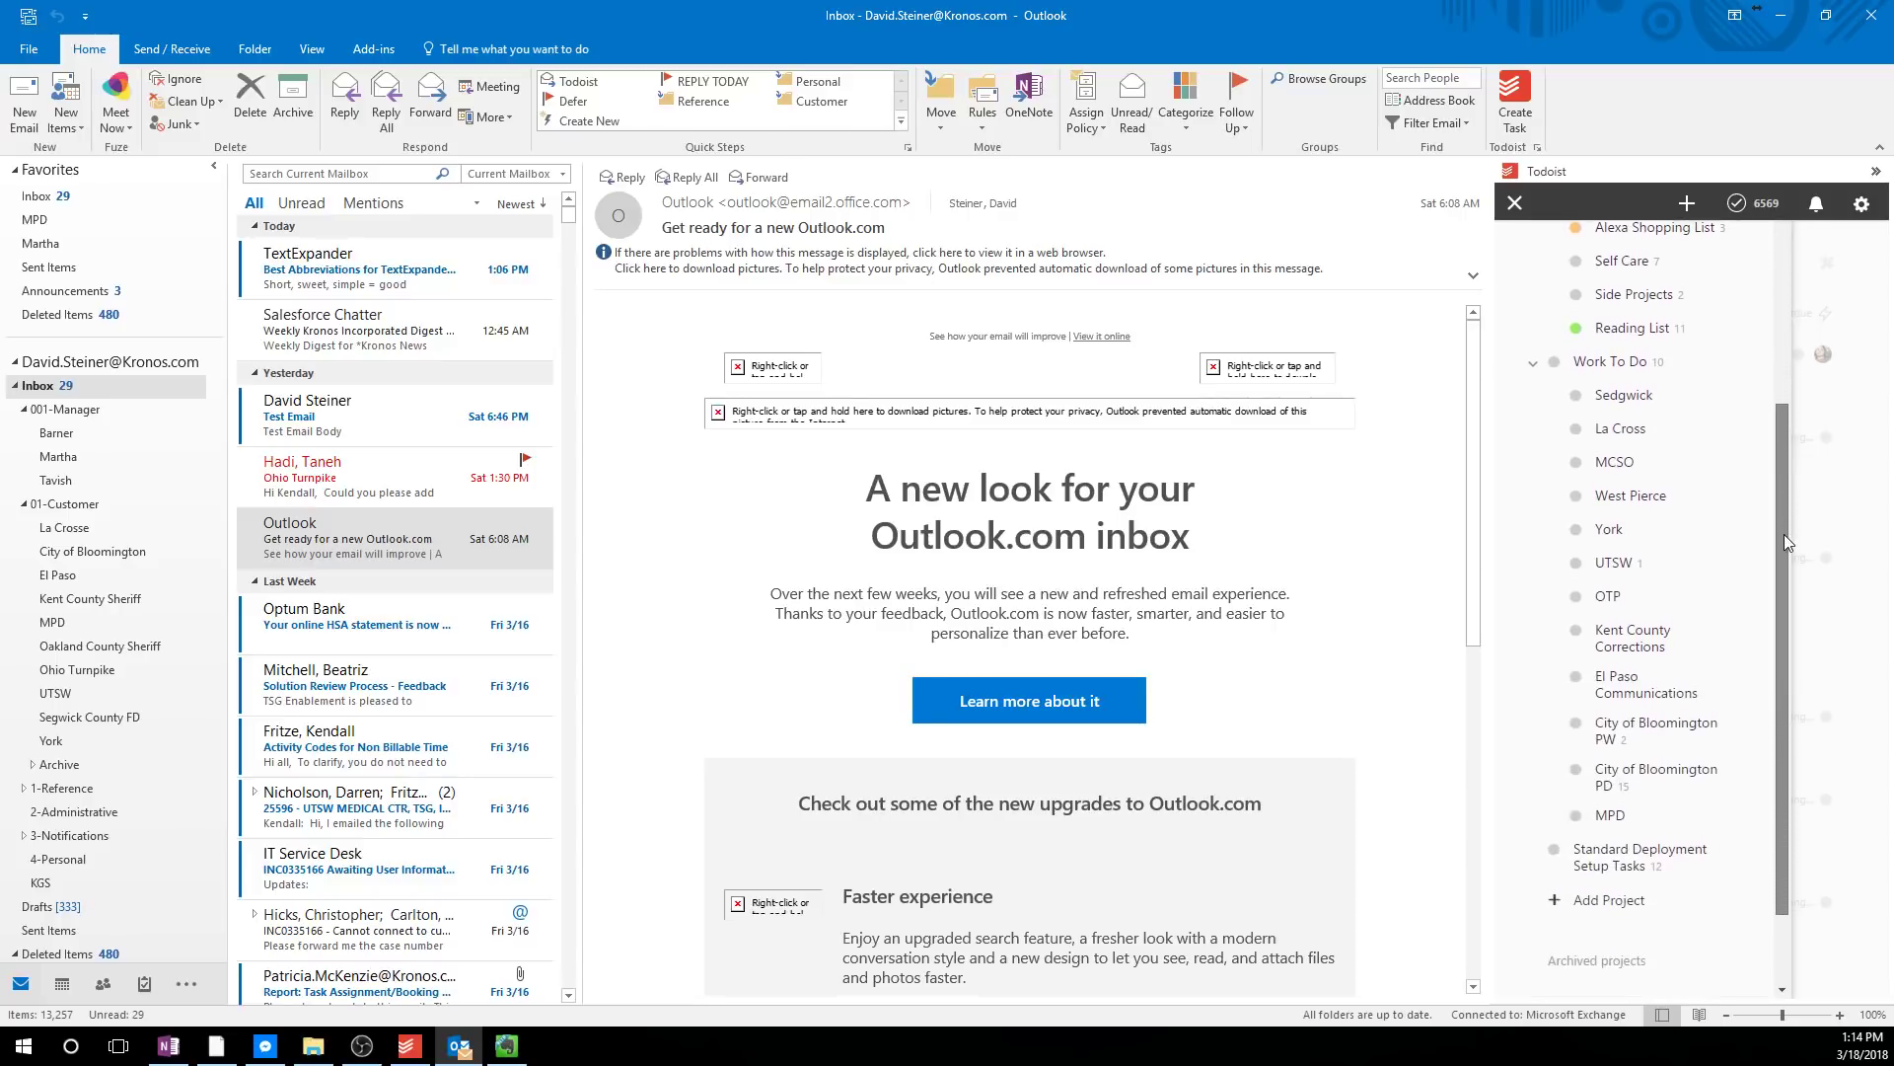
- Open the UTSW project in the Todoist add-in and select the TextExpander tip email
click(1646, 399)
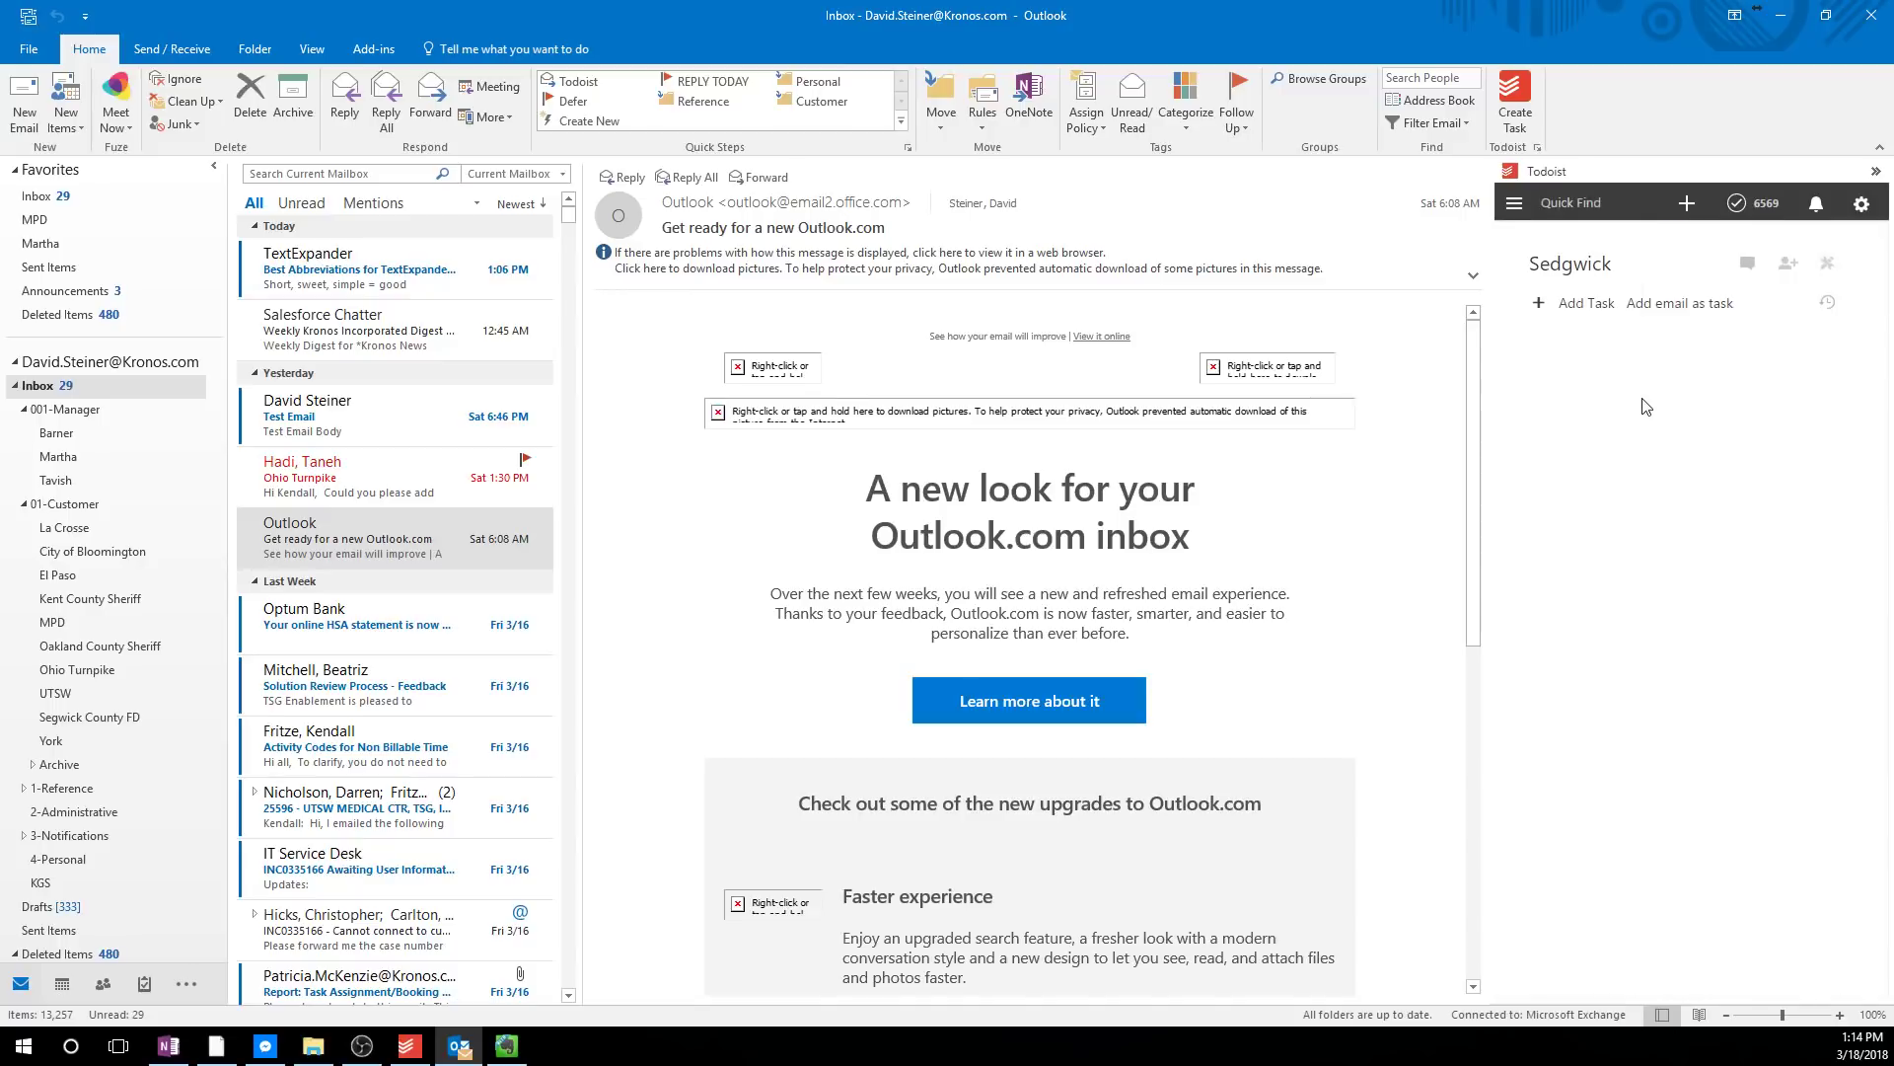
click(1514, 204)
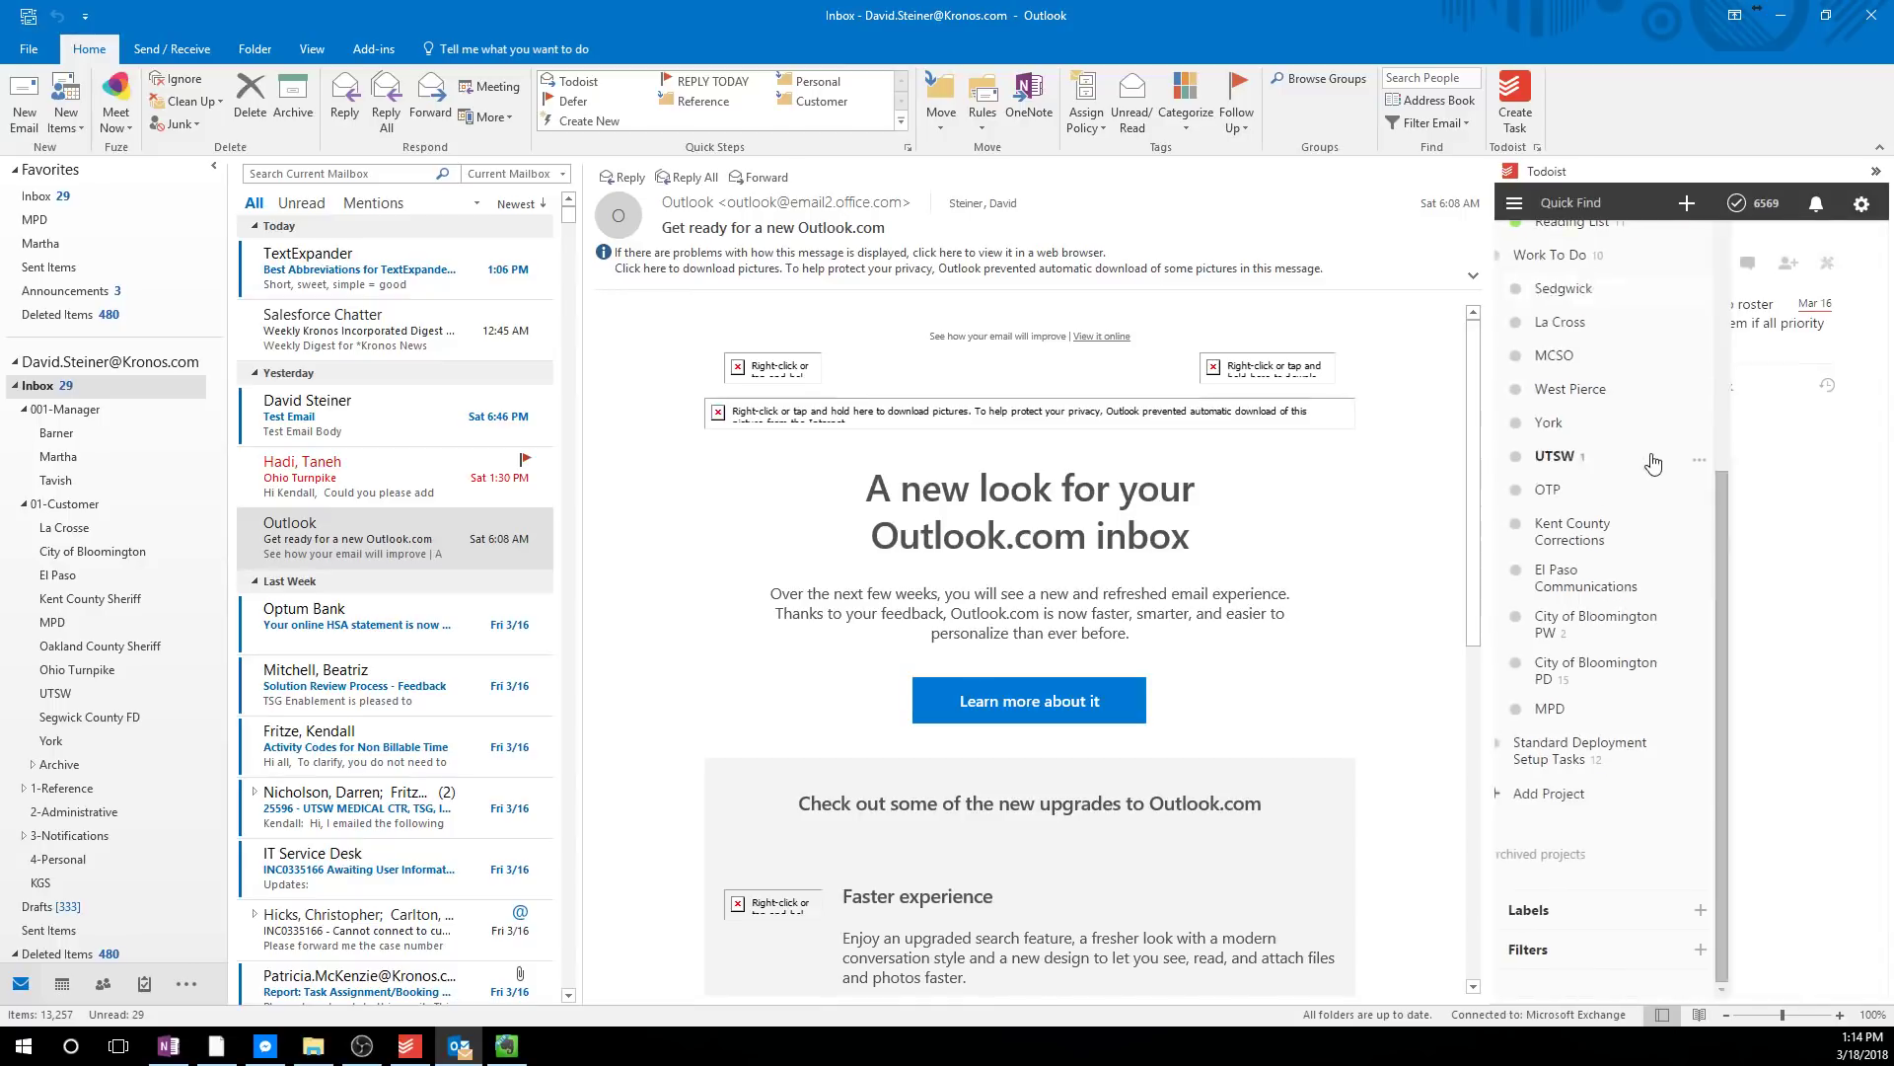
click(1653, 462)
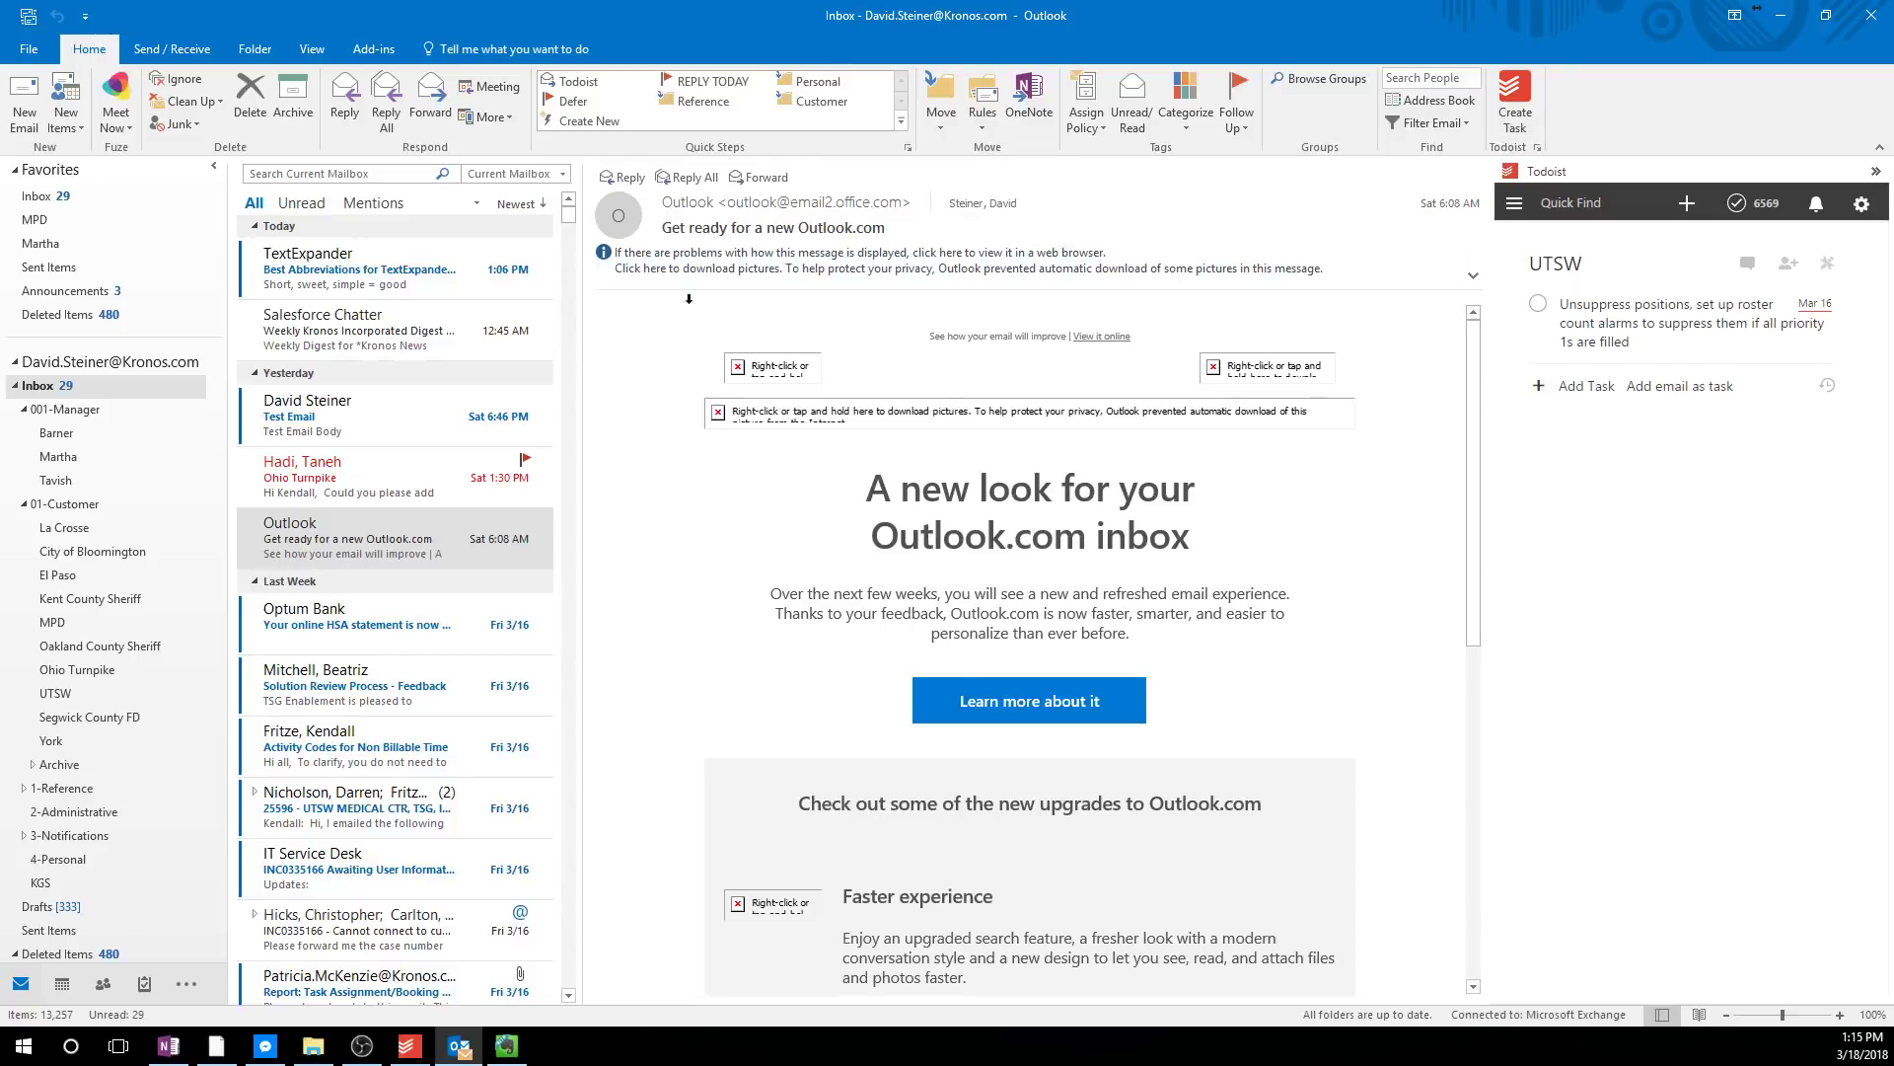
key(Home)
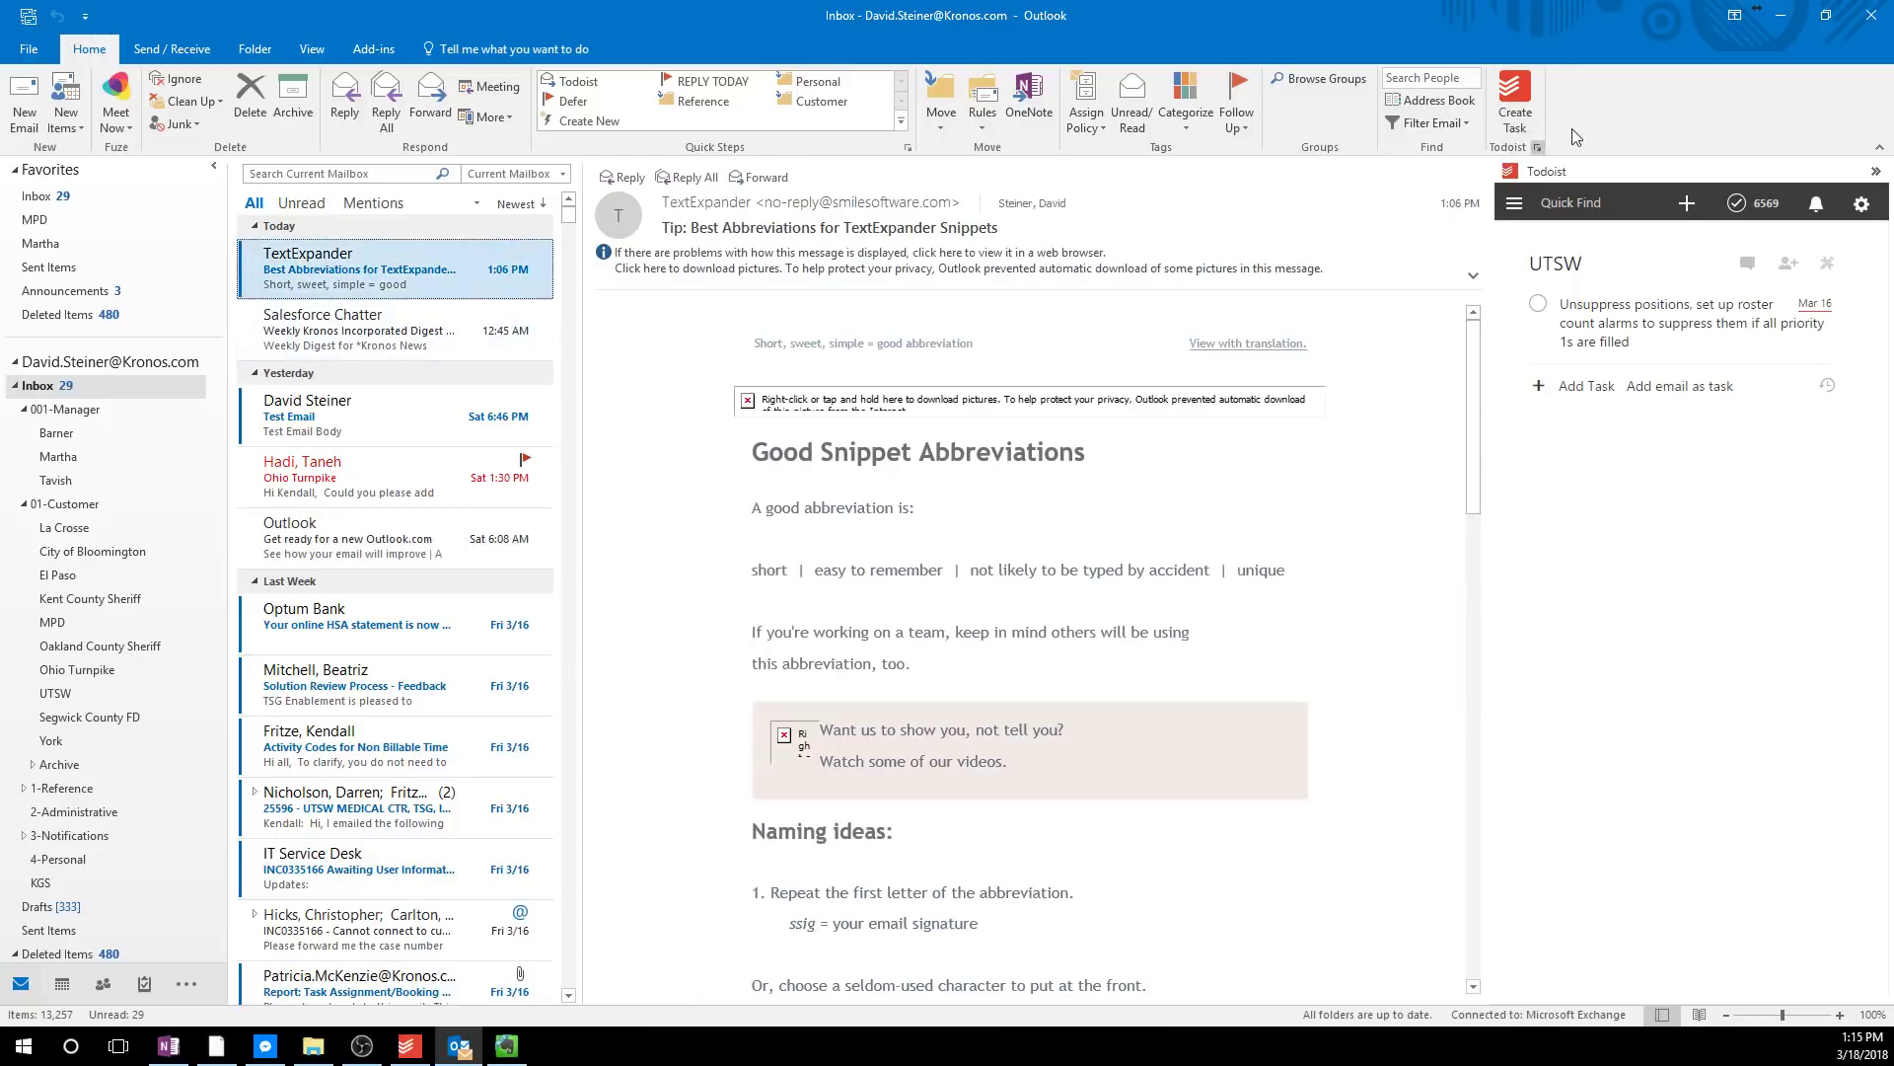
click(1516, 104)
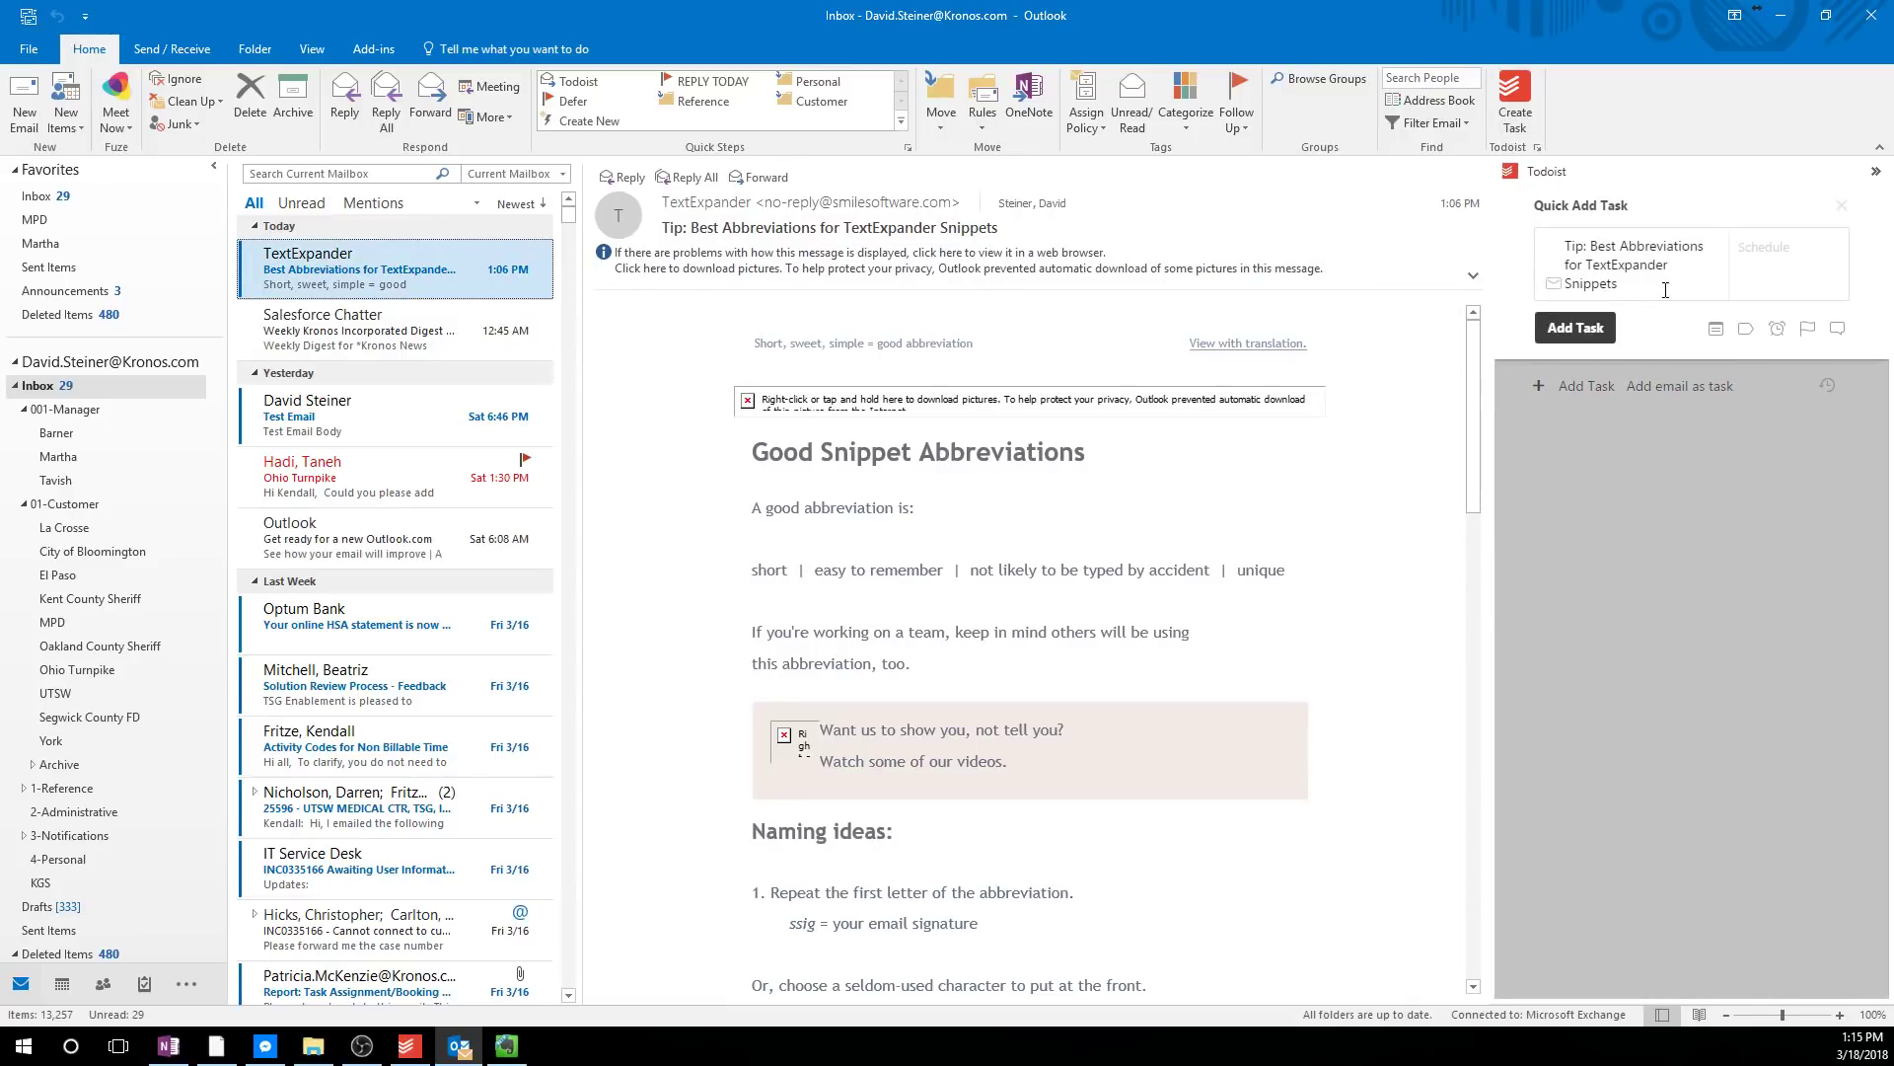
click(1665, 290)
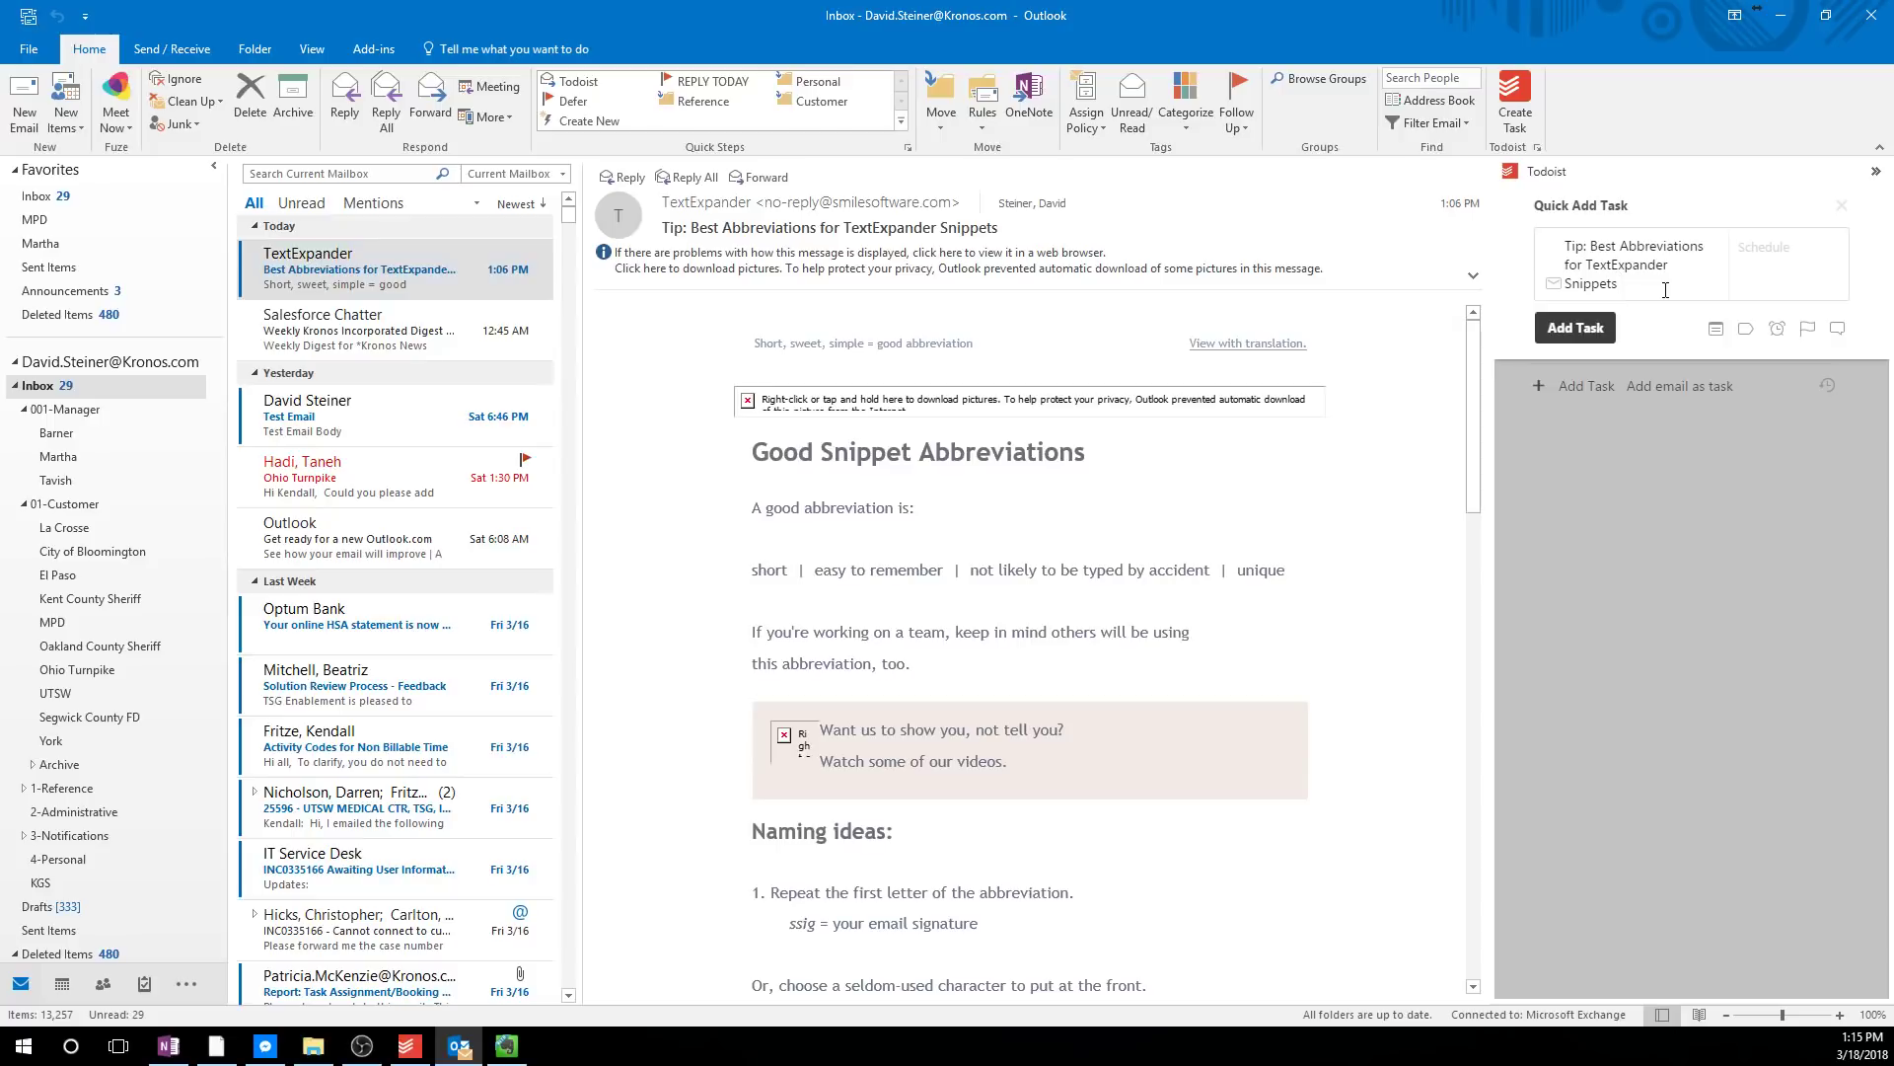
text(#)
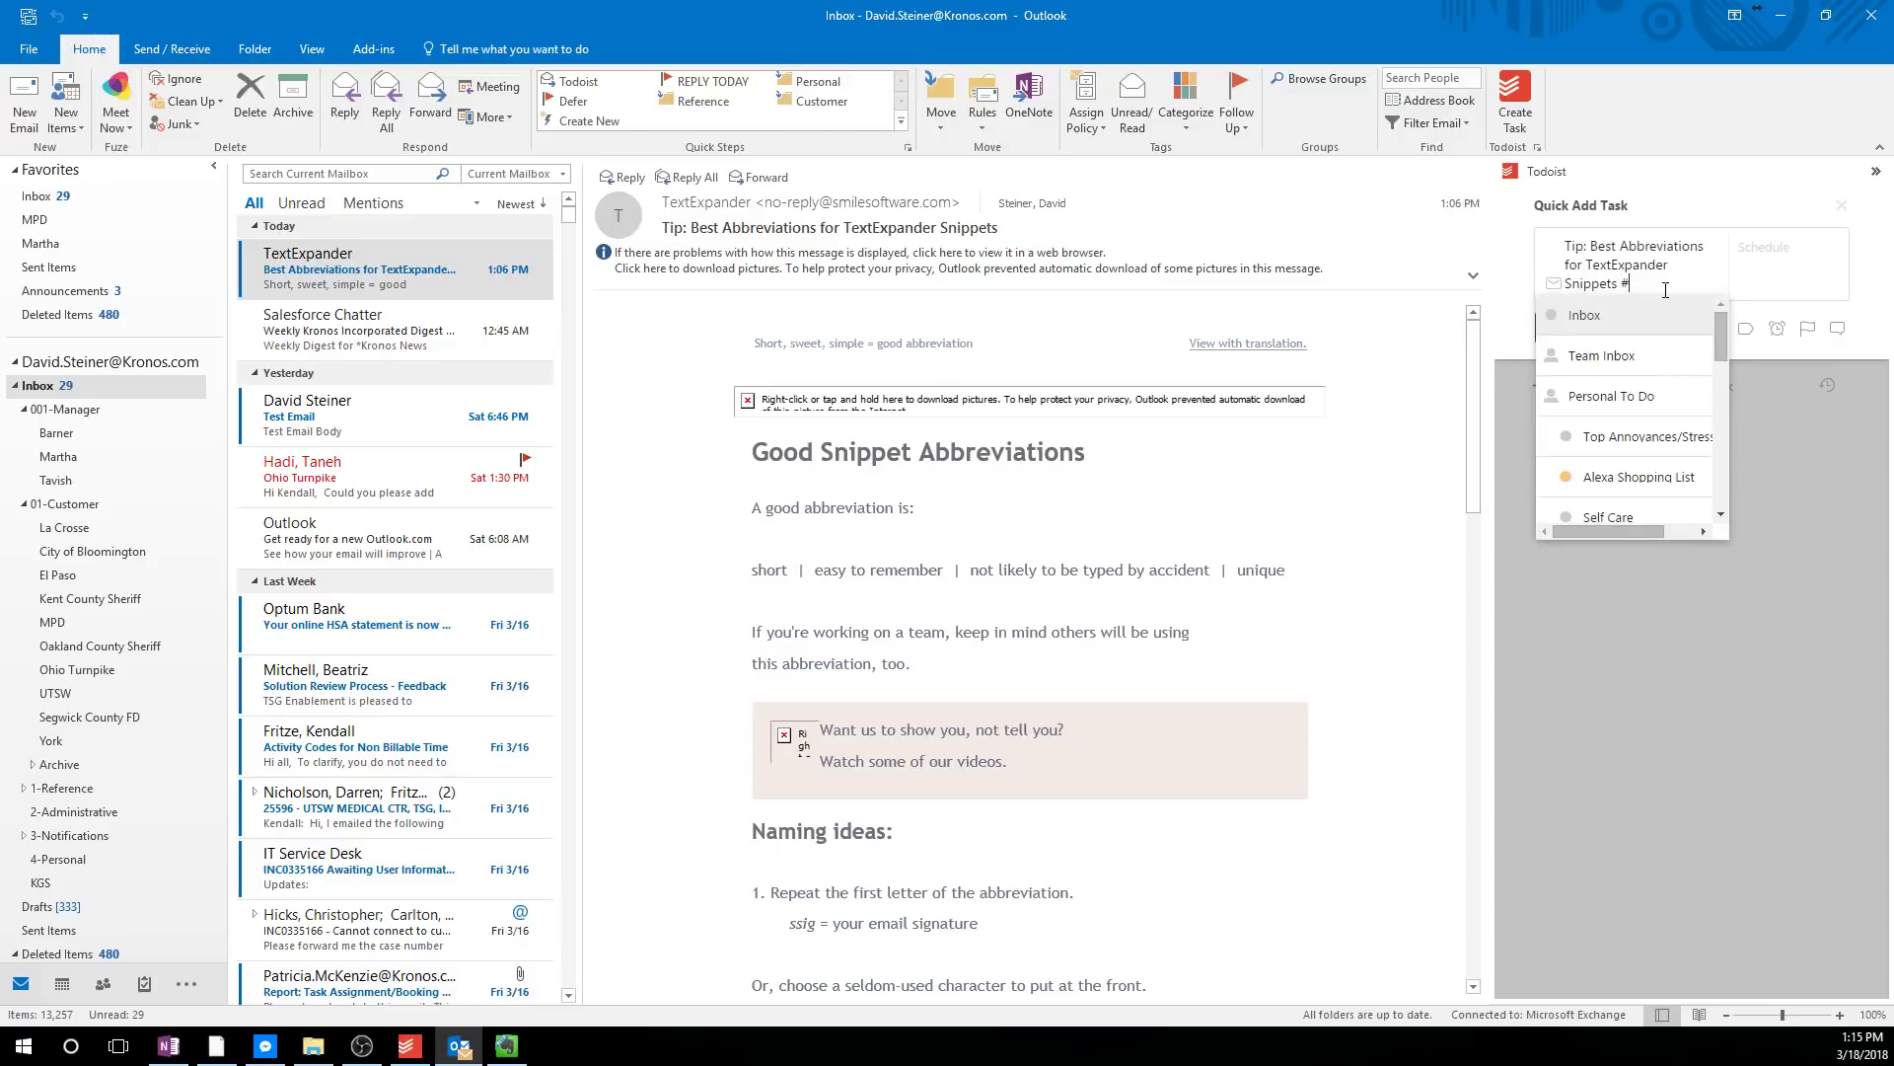
key(BackSpace)
text(utsw)
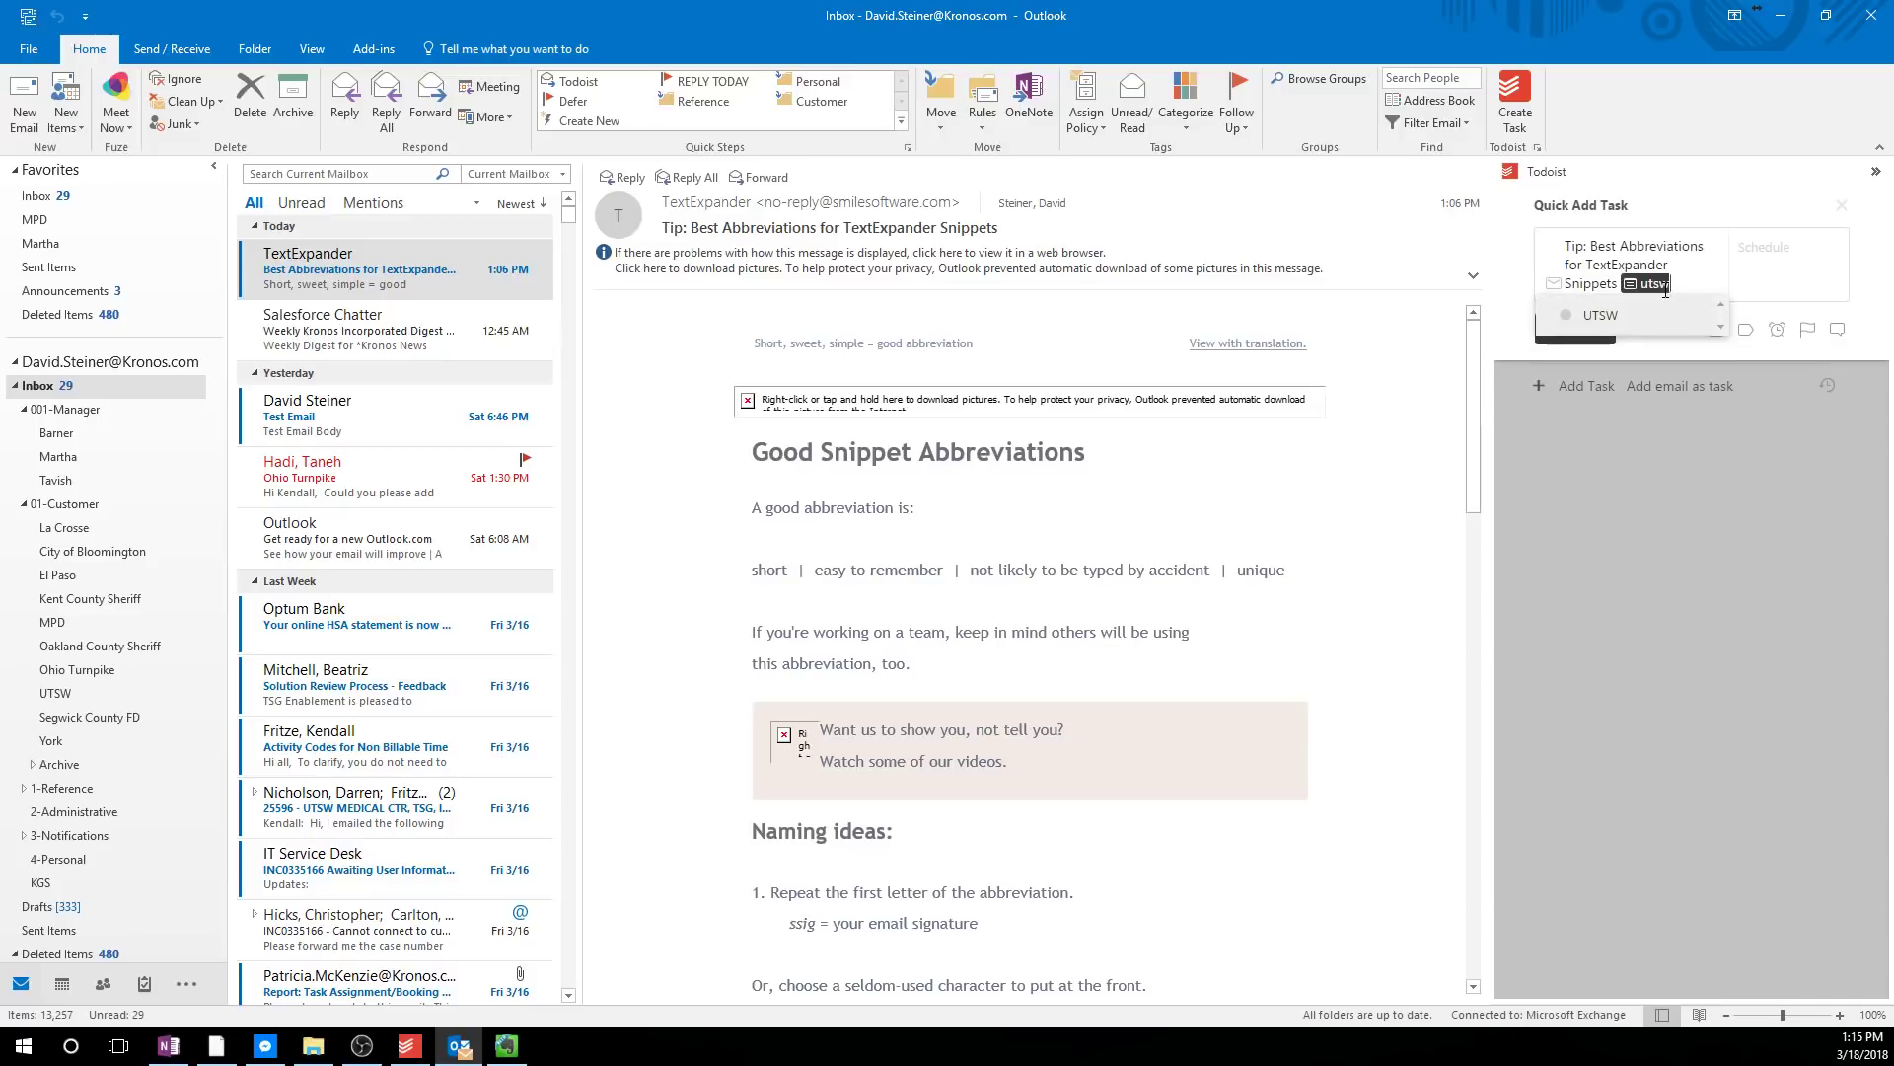
key(Return)
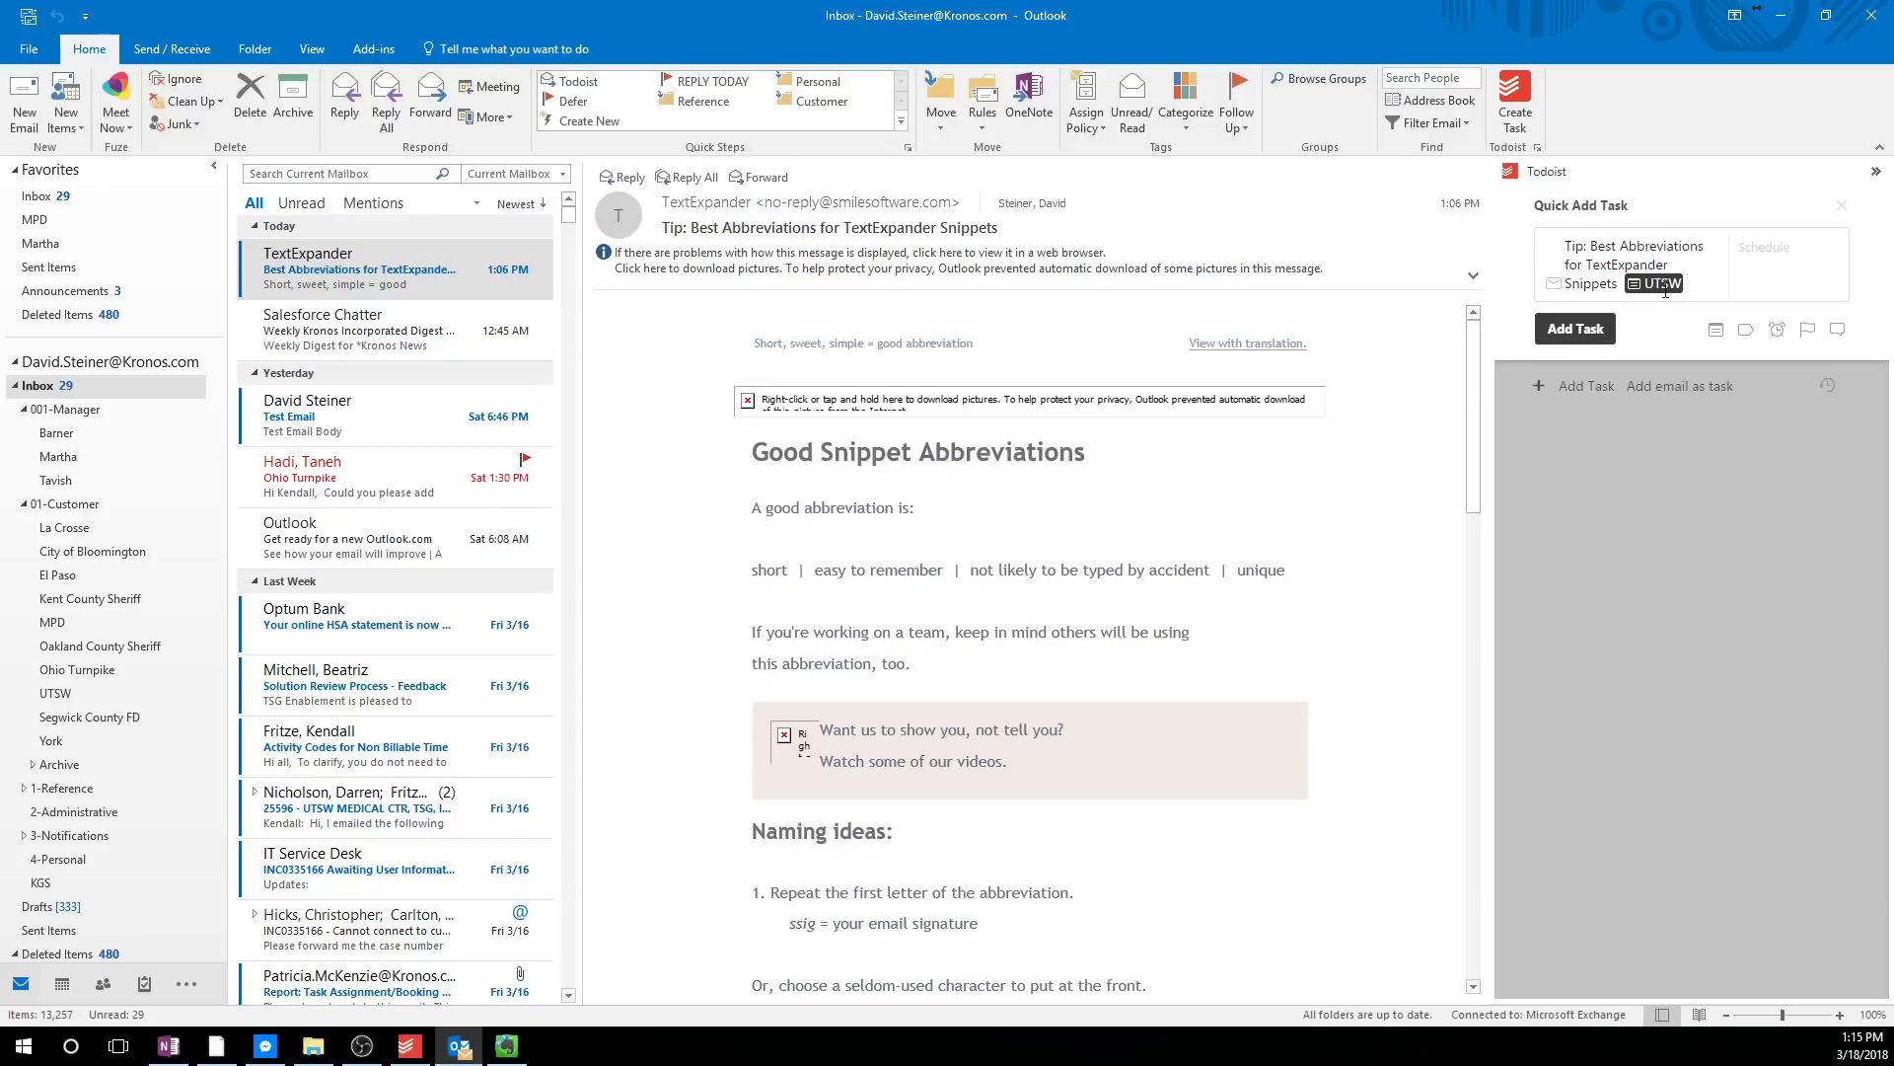
text(@)
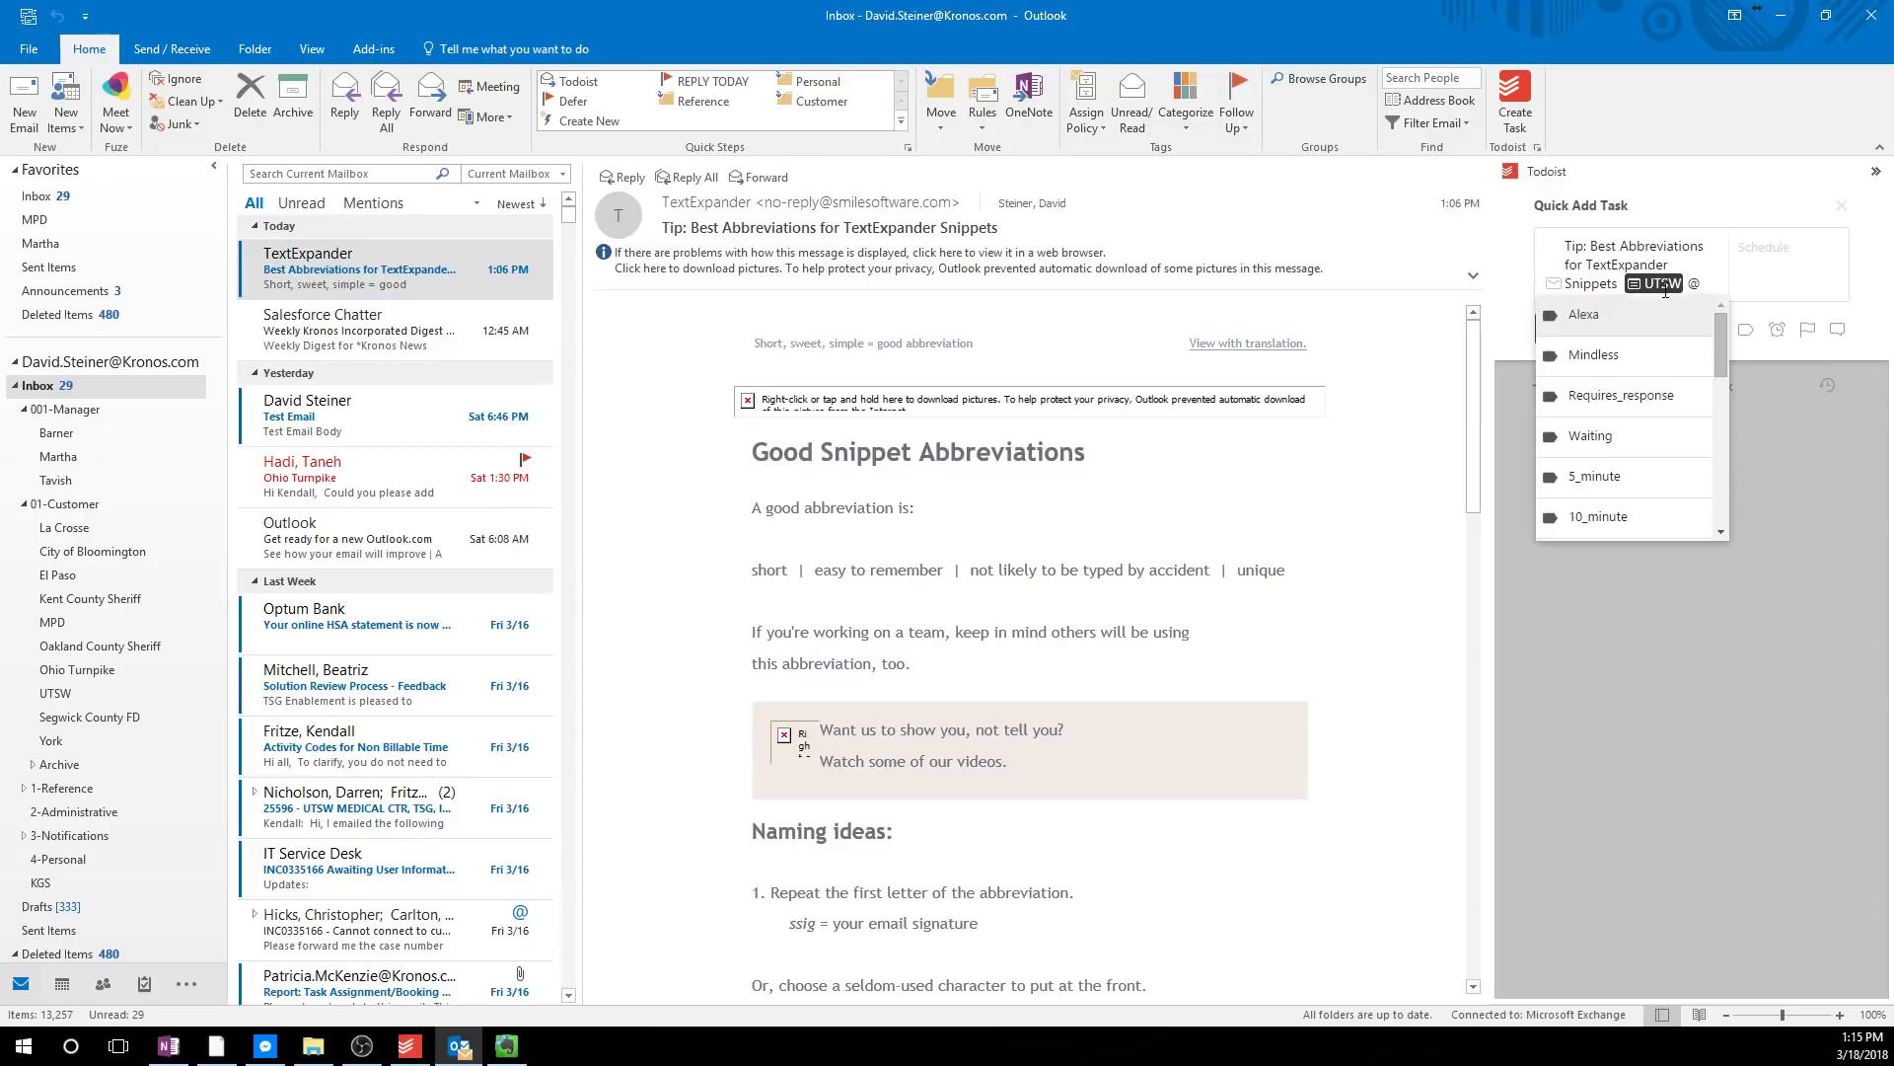
key(Down)
key(Down)
key(Down)
key(Down)
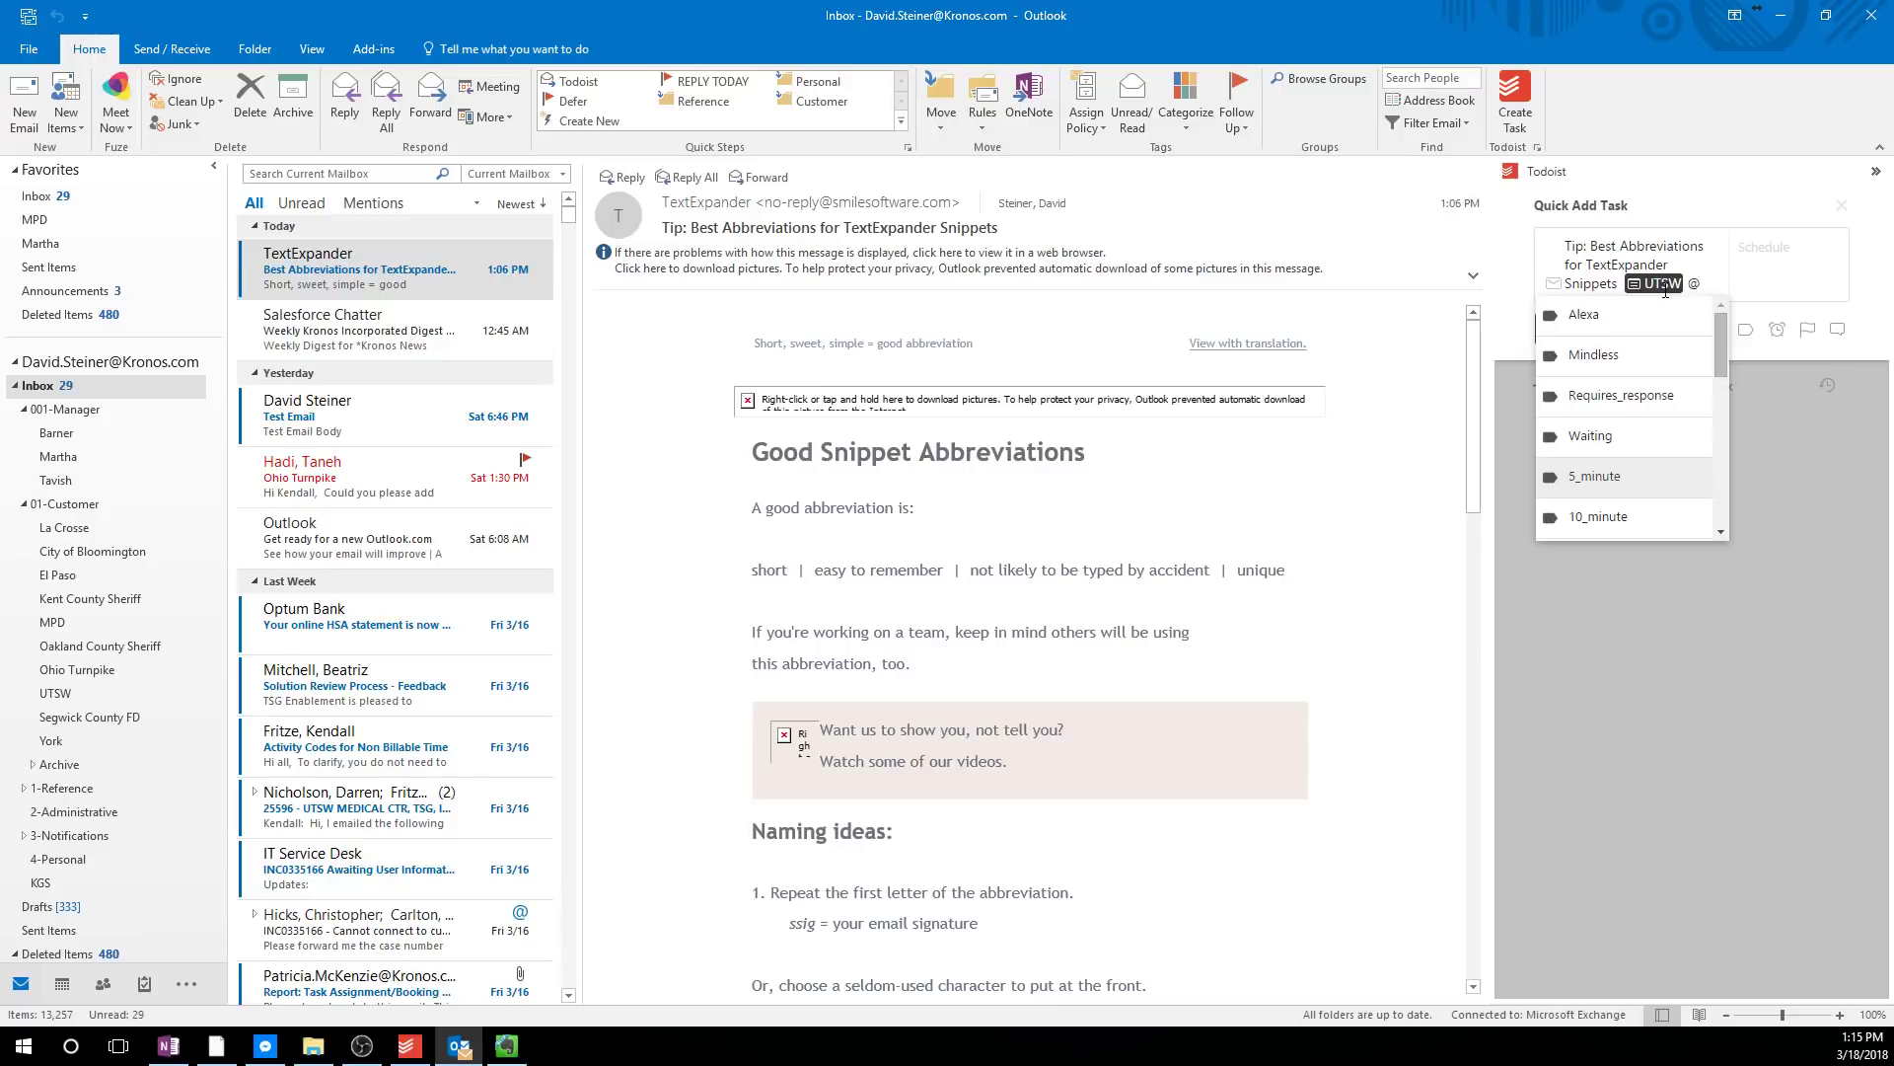
key(Return)
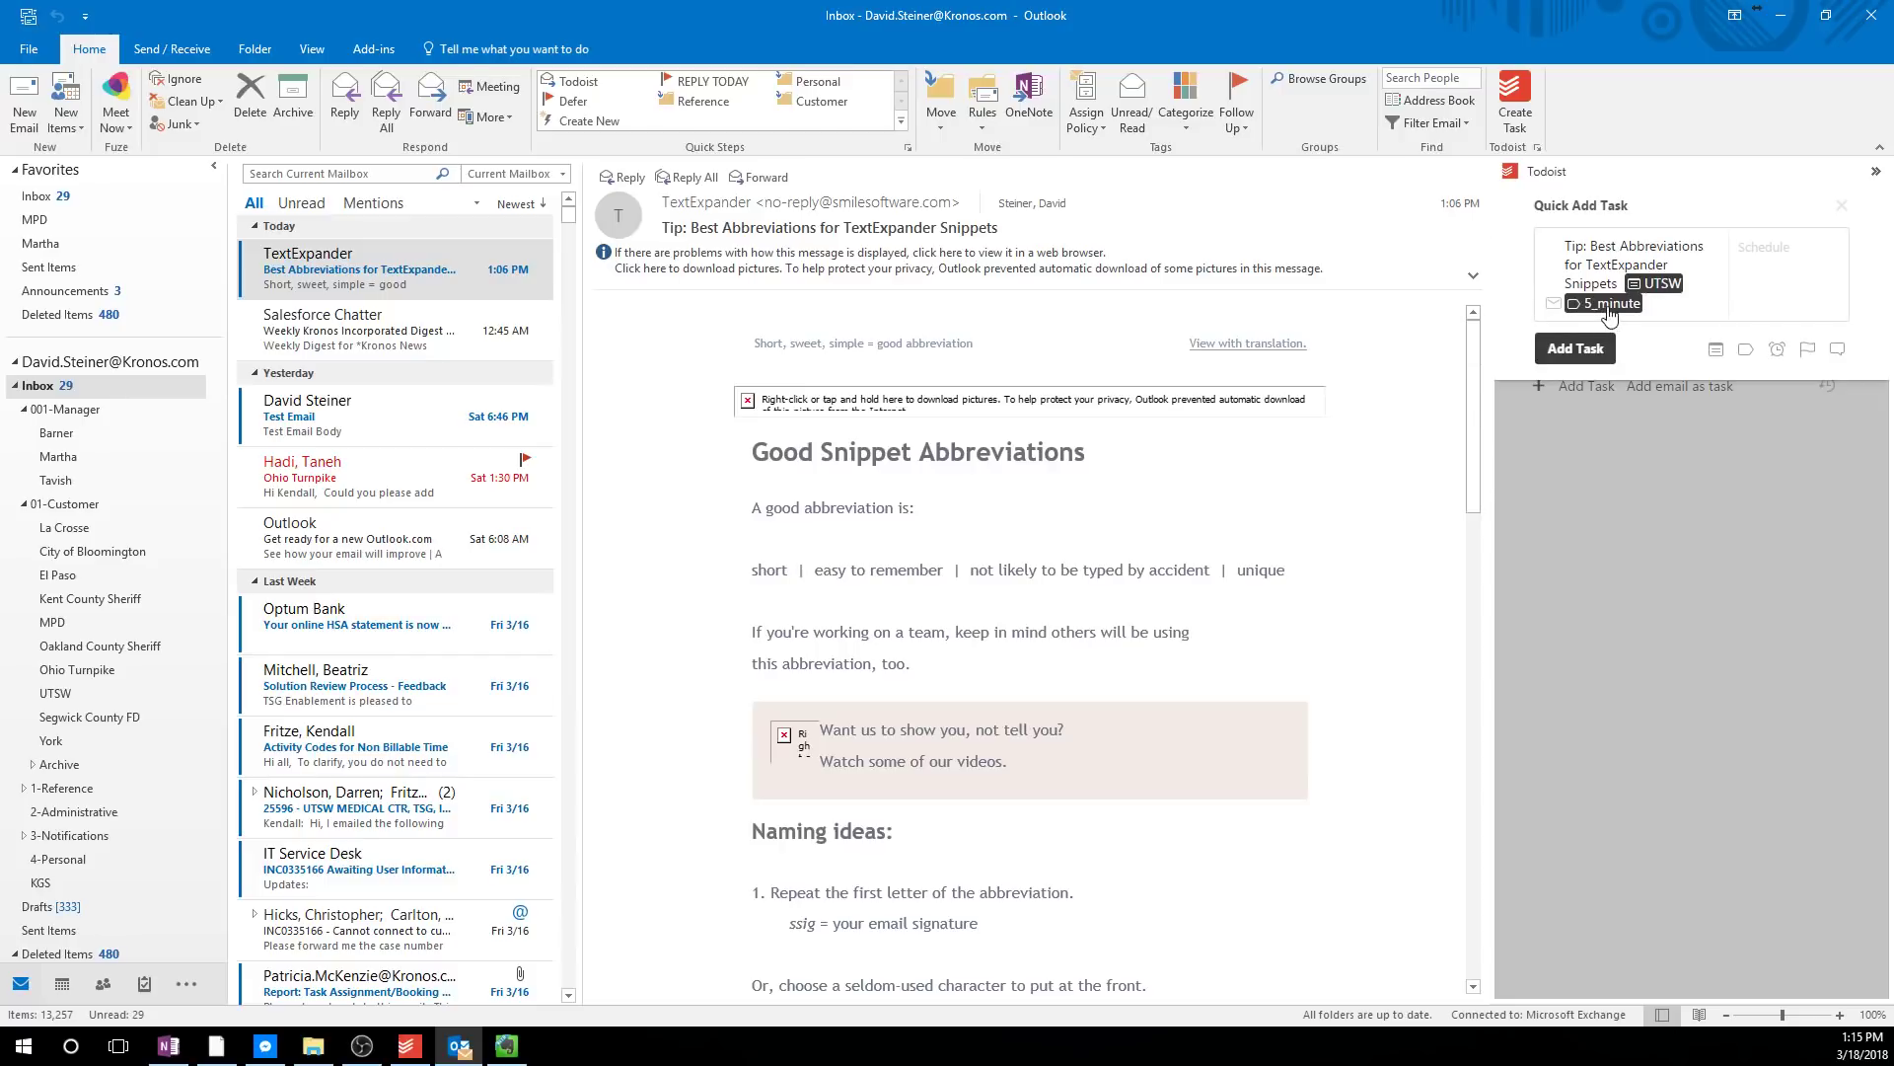
click(1576, 349)
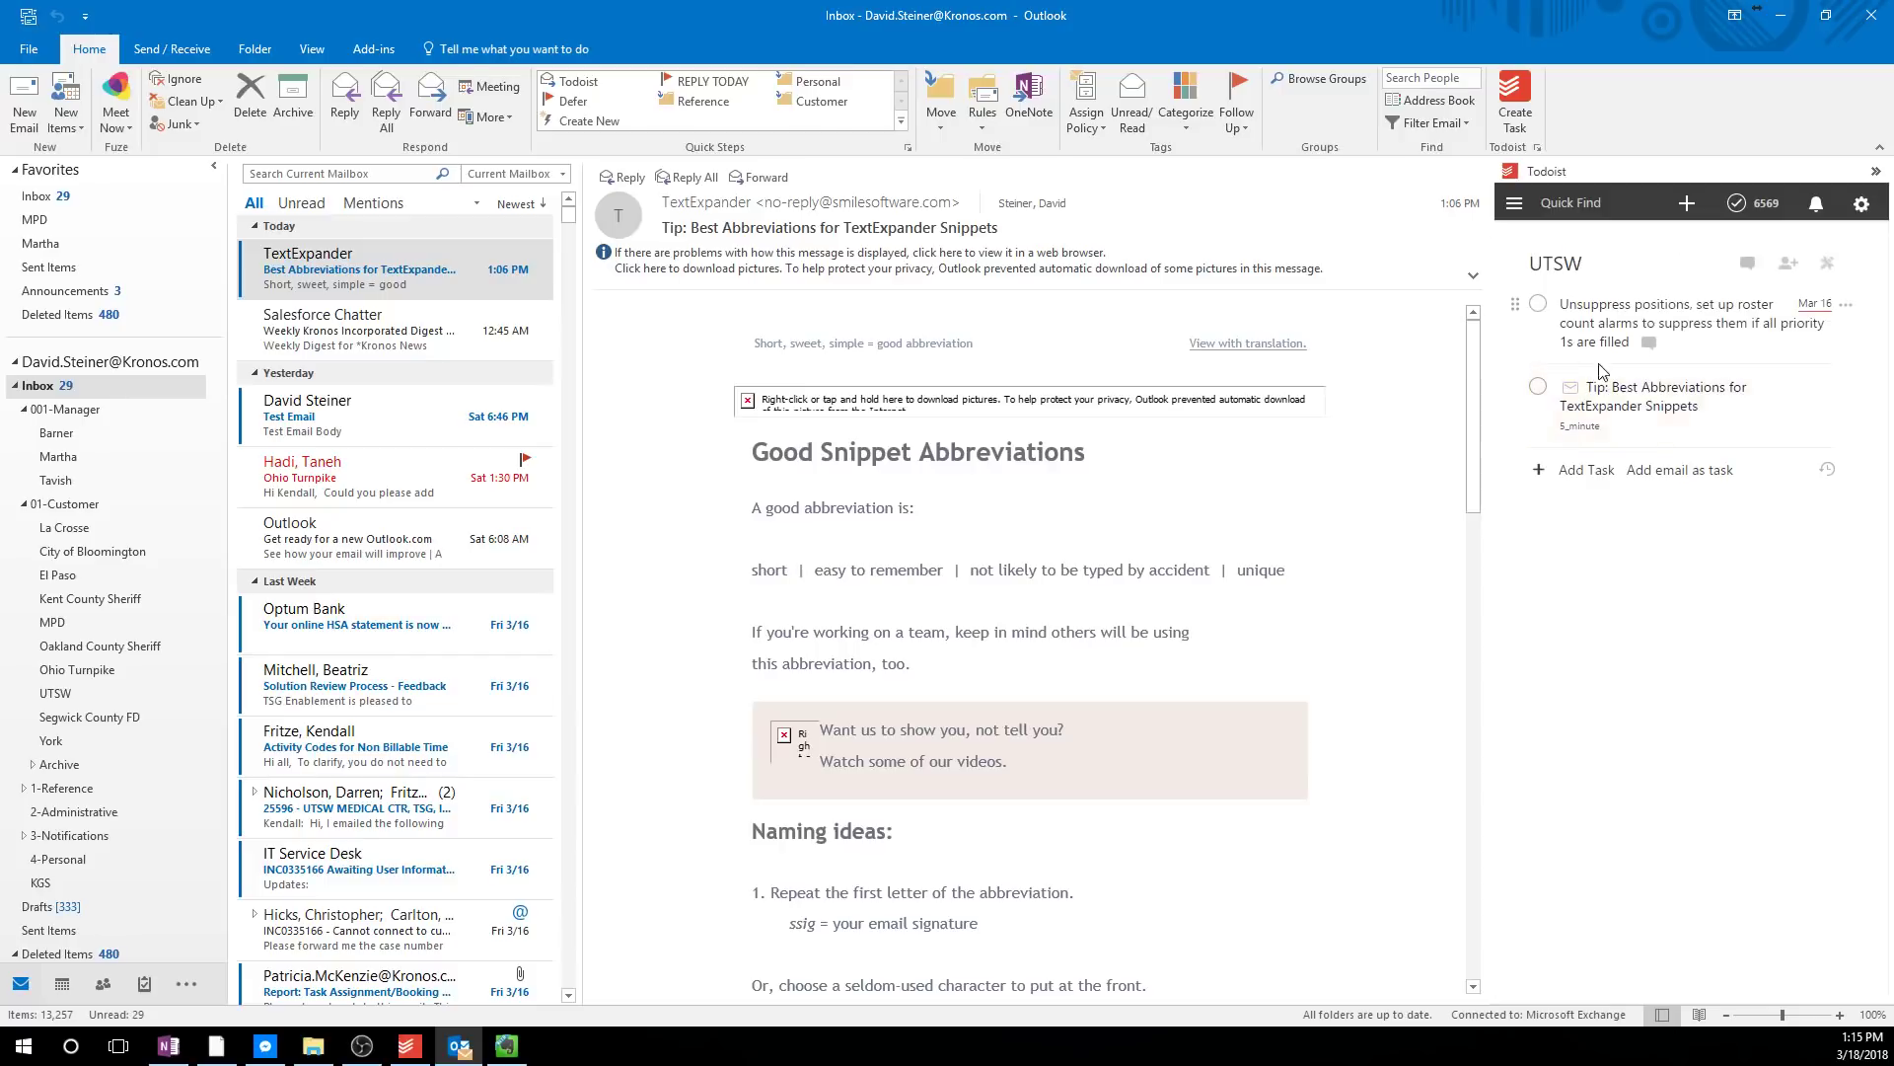
click(1602, 206)
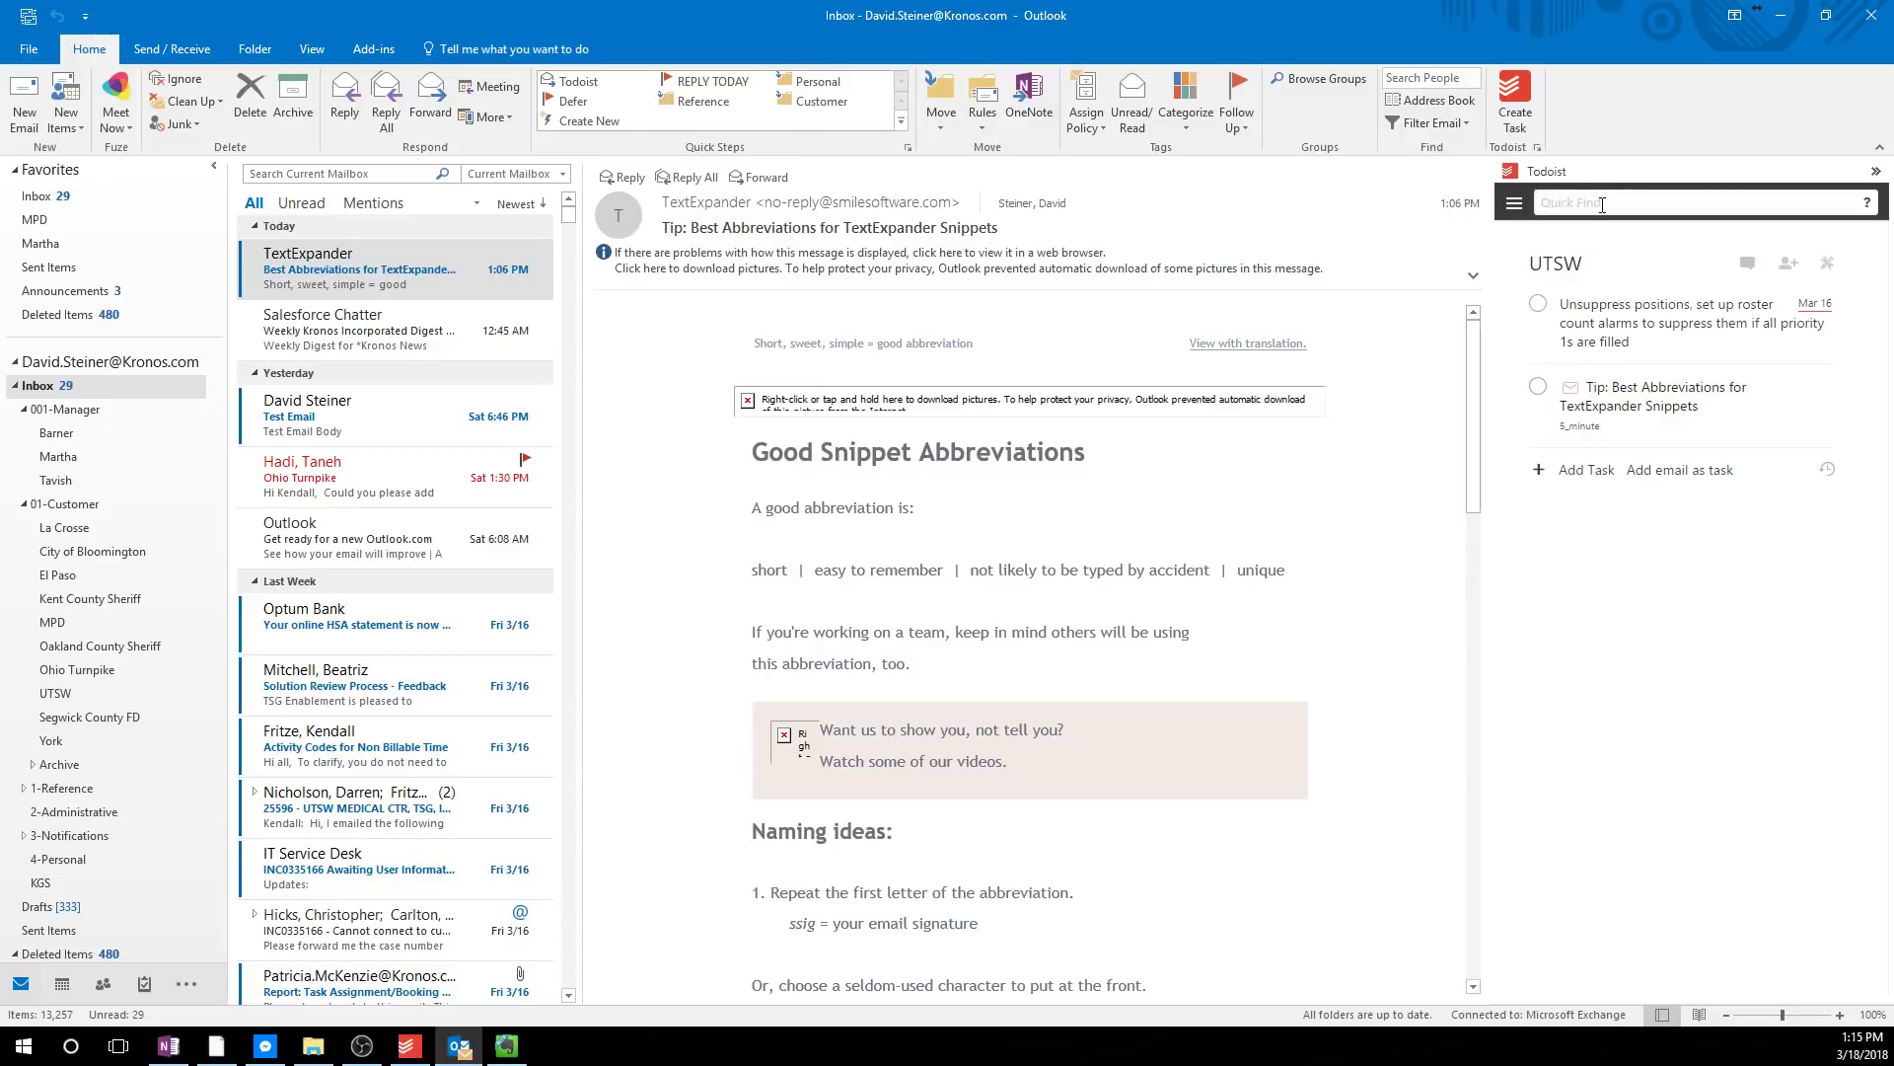
text(5)
click(1589, 232)
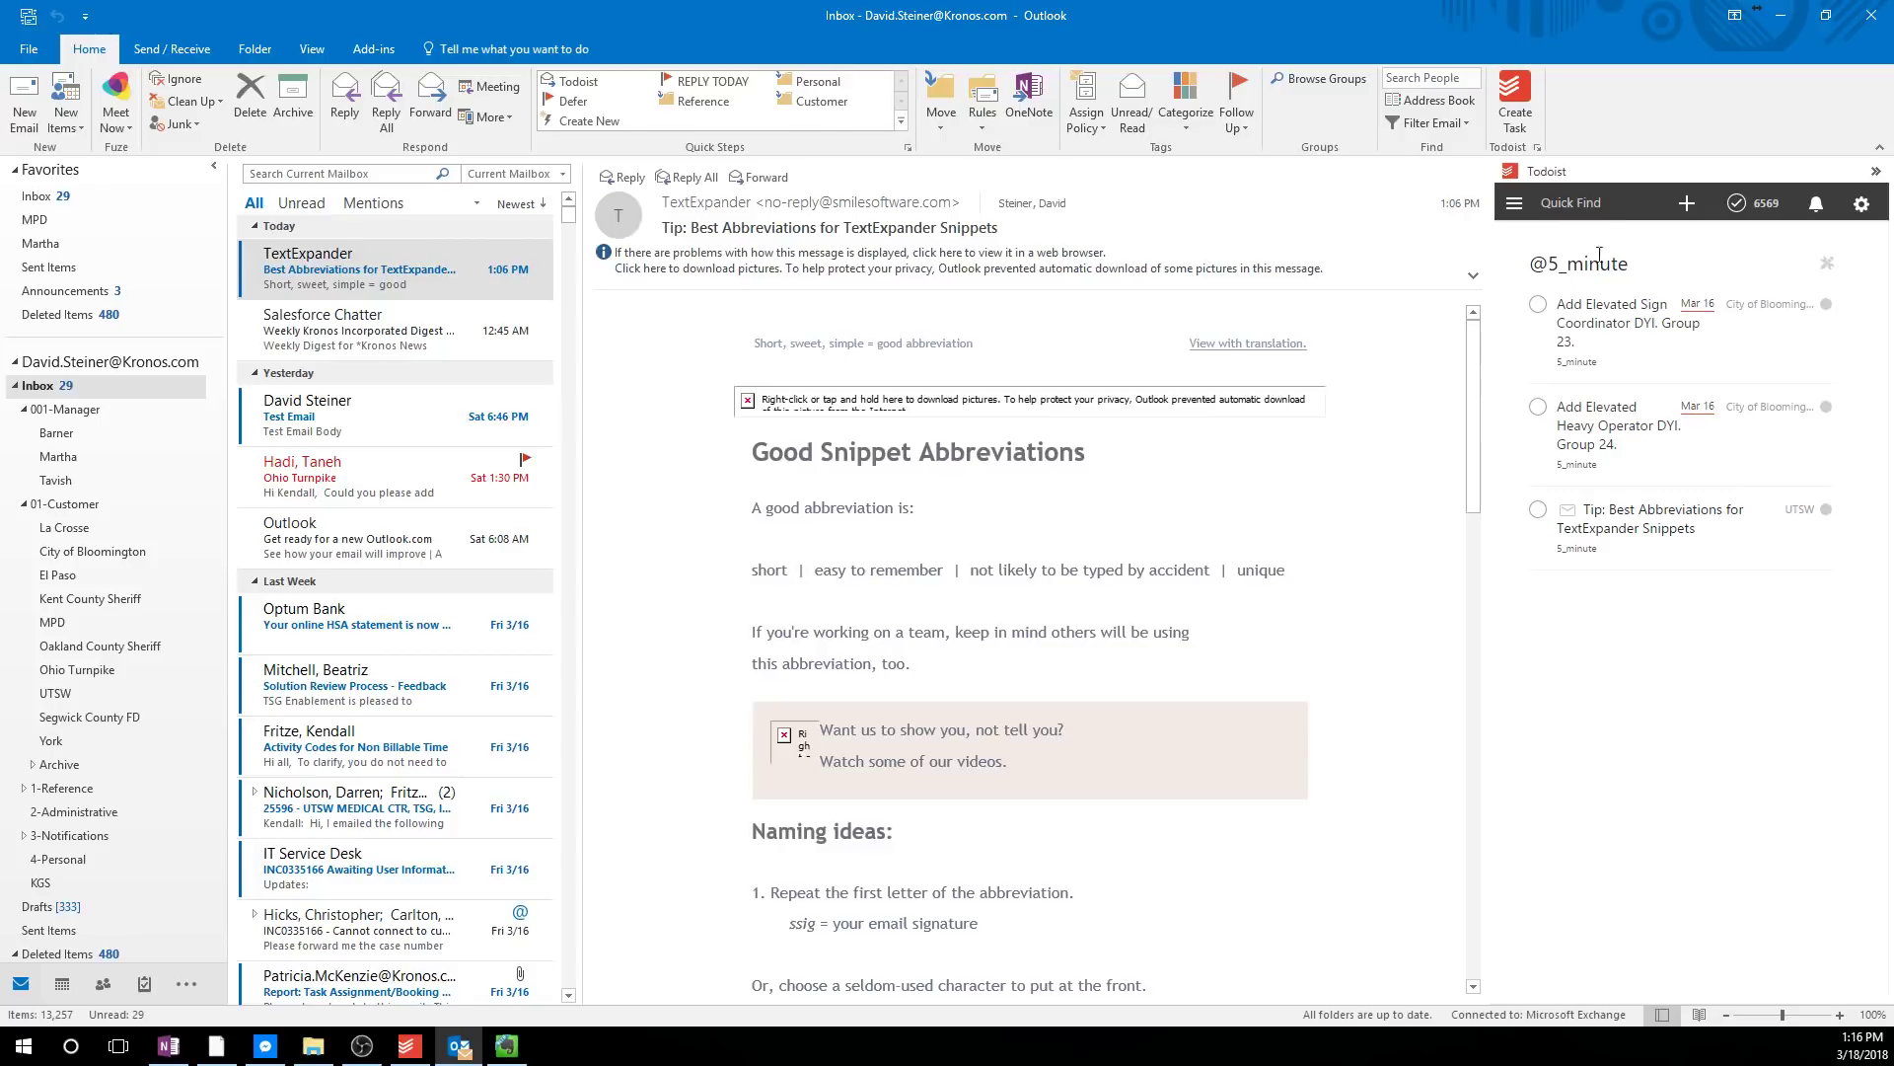
click(1587, 207)
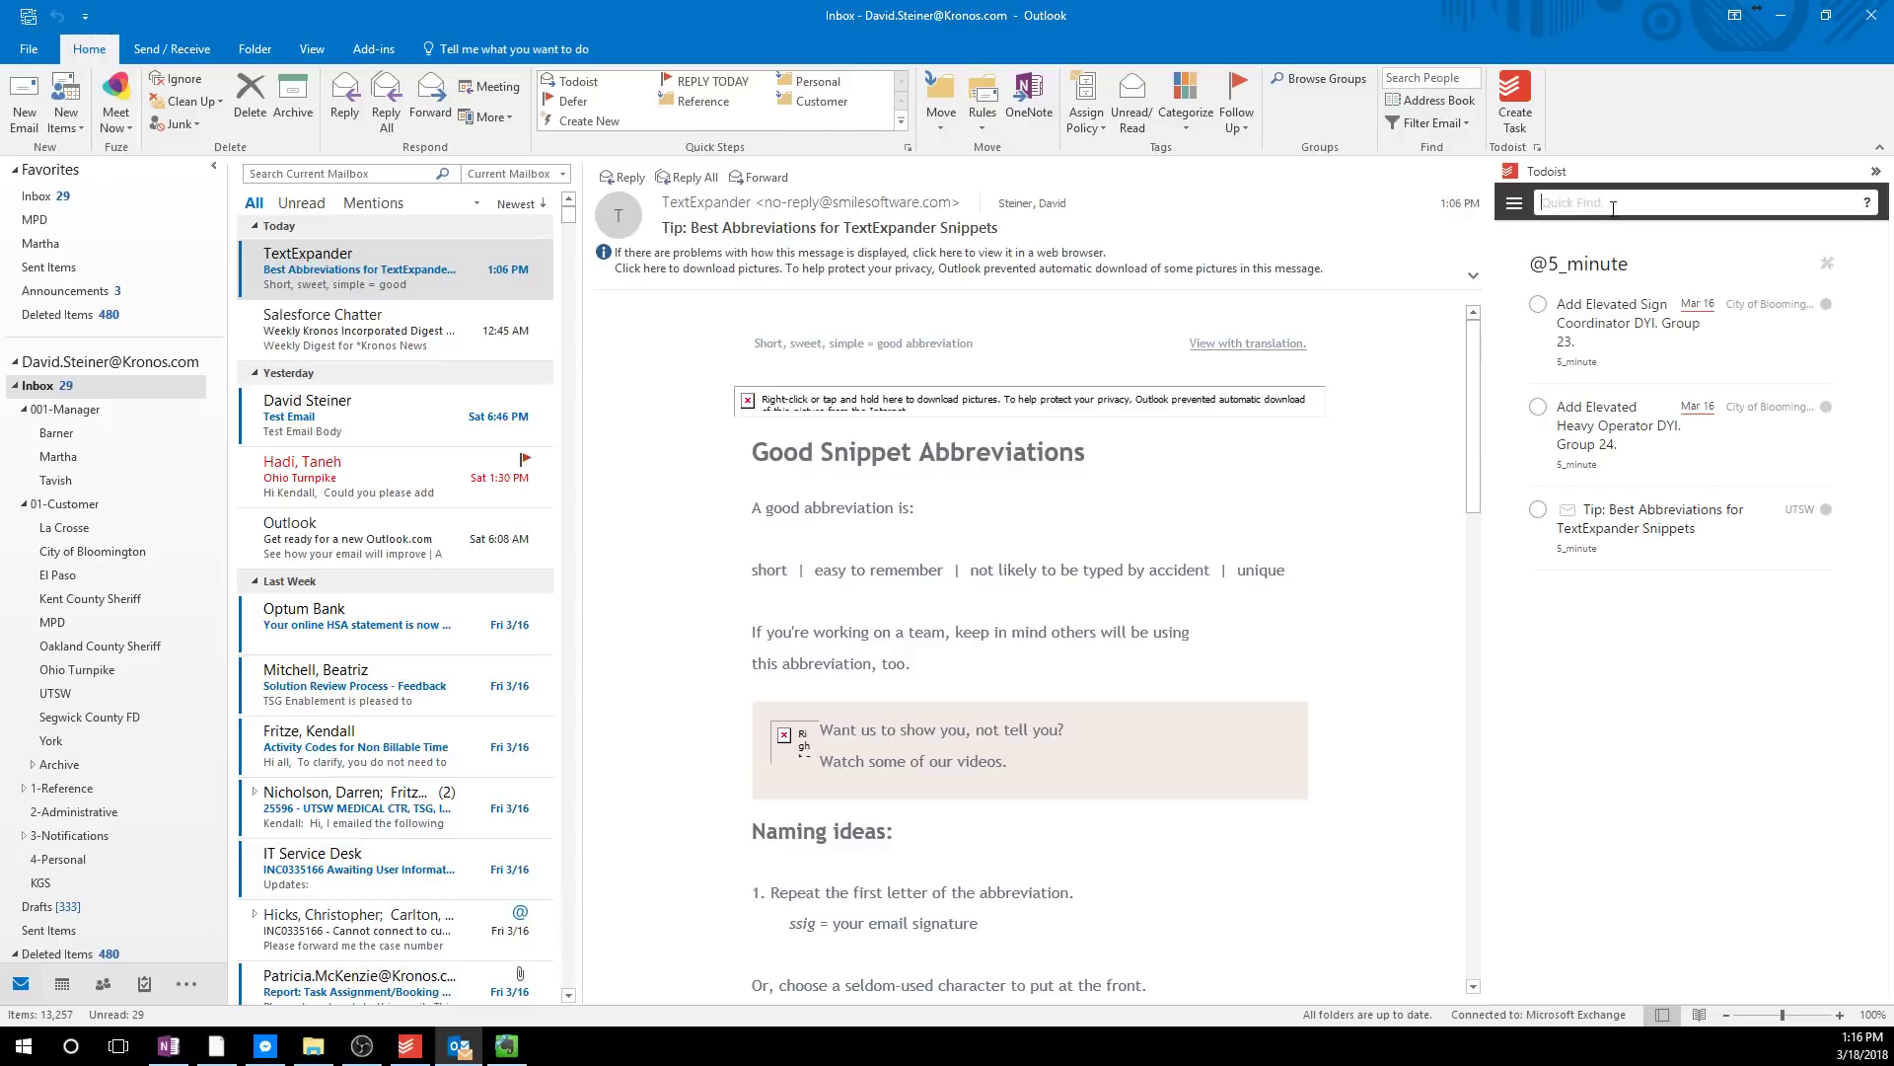
- Open the TextExpander task's linked email in its own window, then close that window
mouse_move(1638, 318)
click(1626, 538)
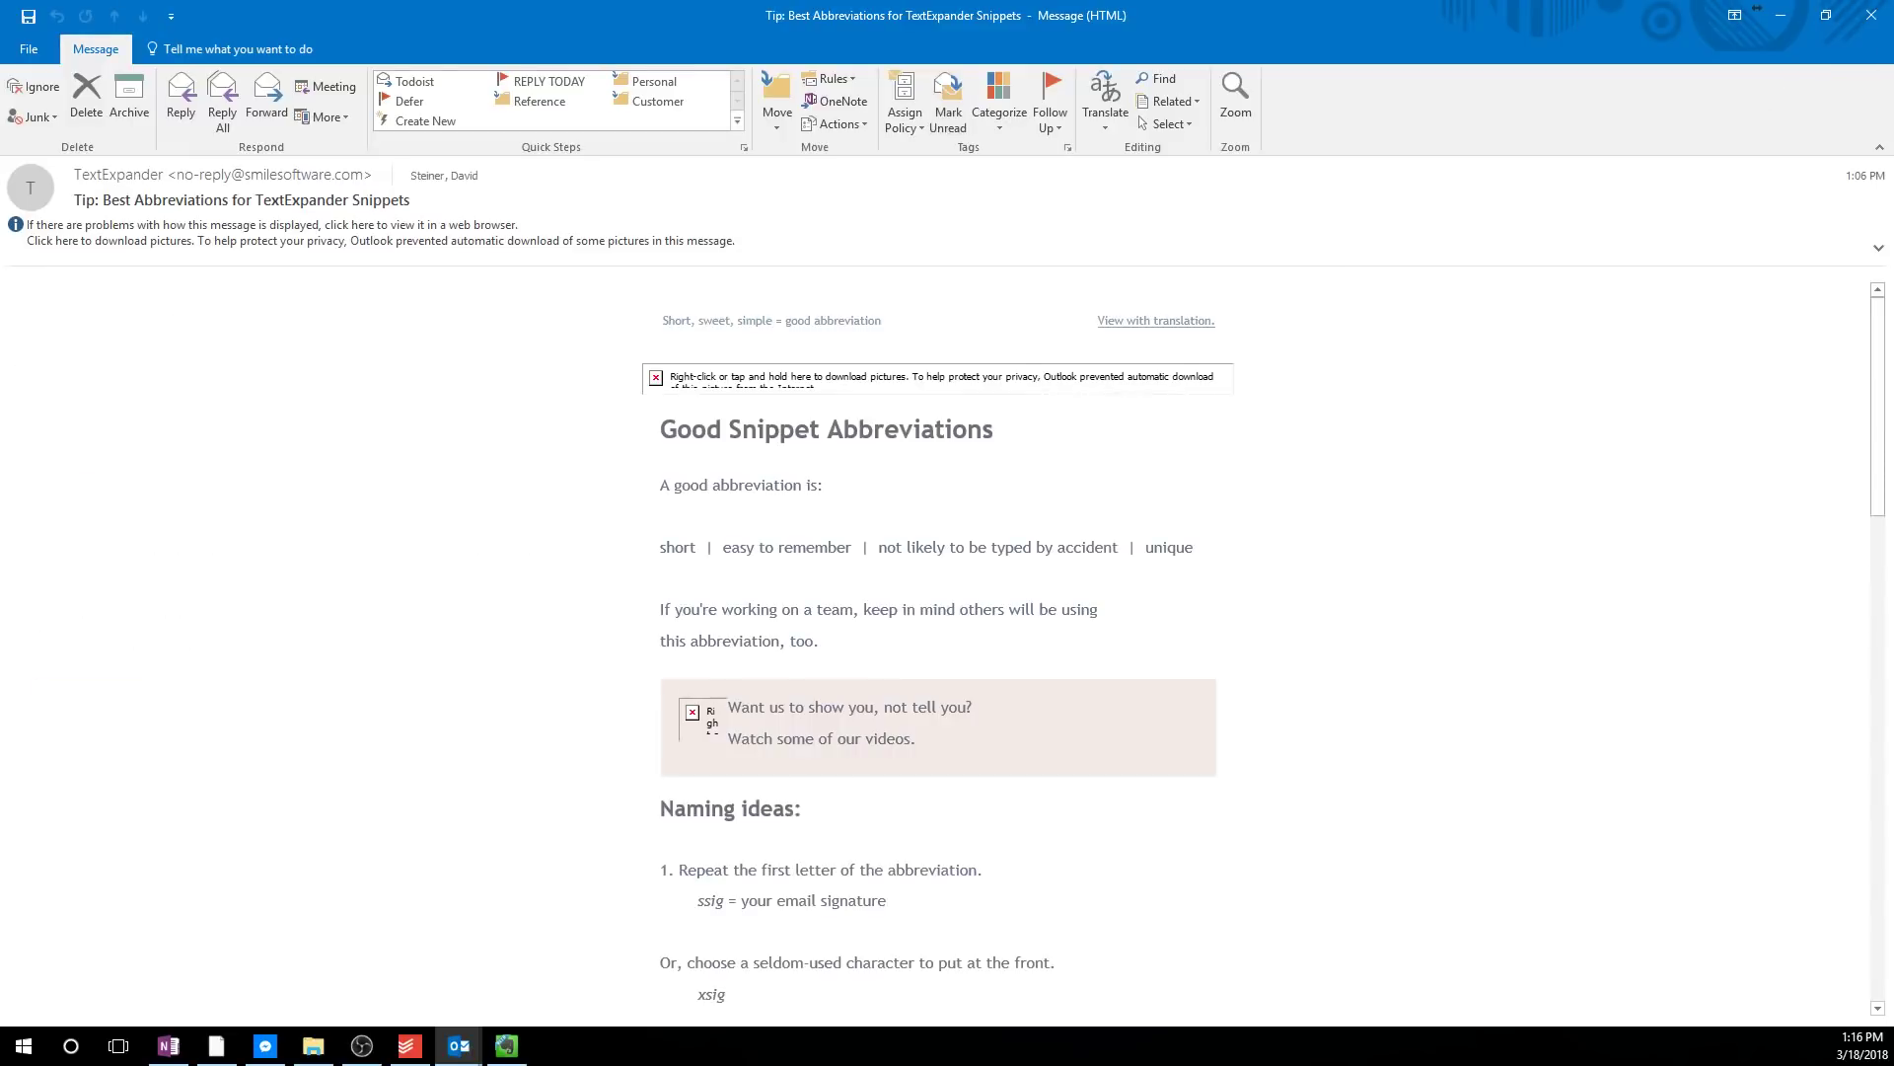
click(1871, 15)
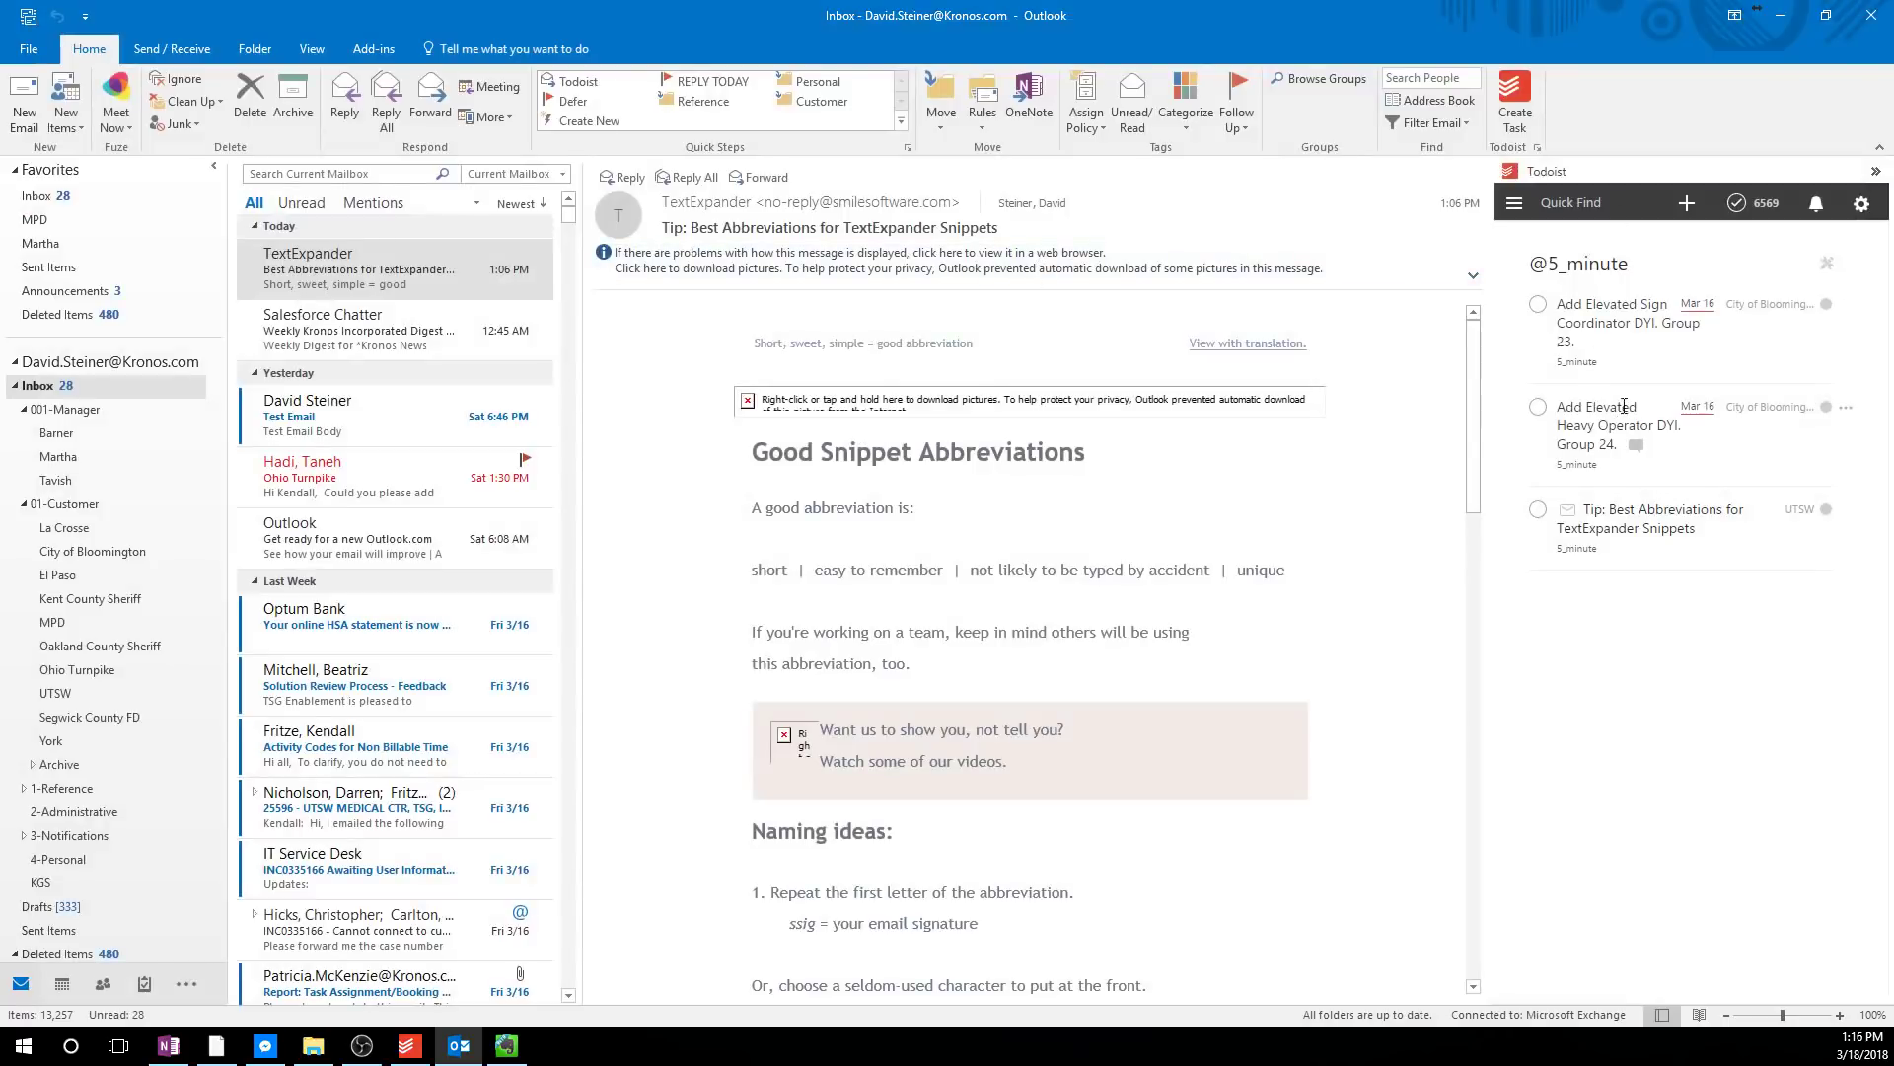
click(279, 174)
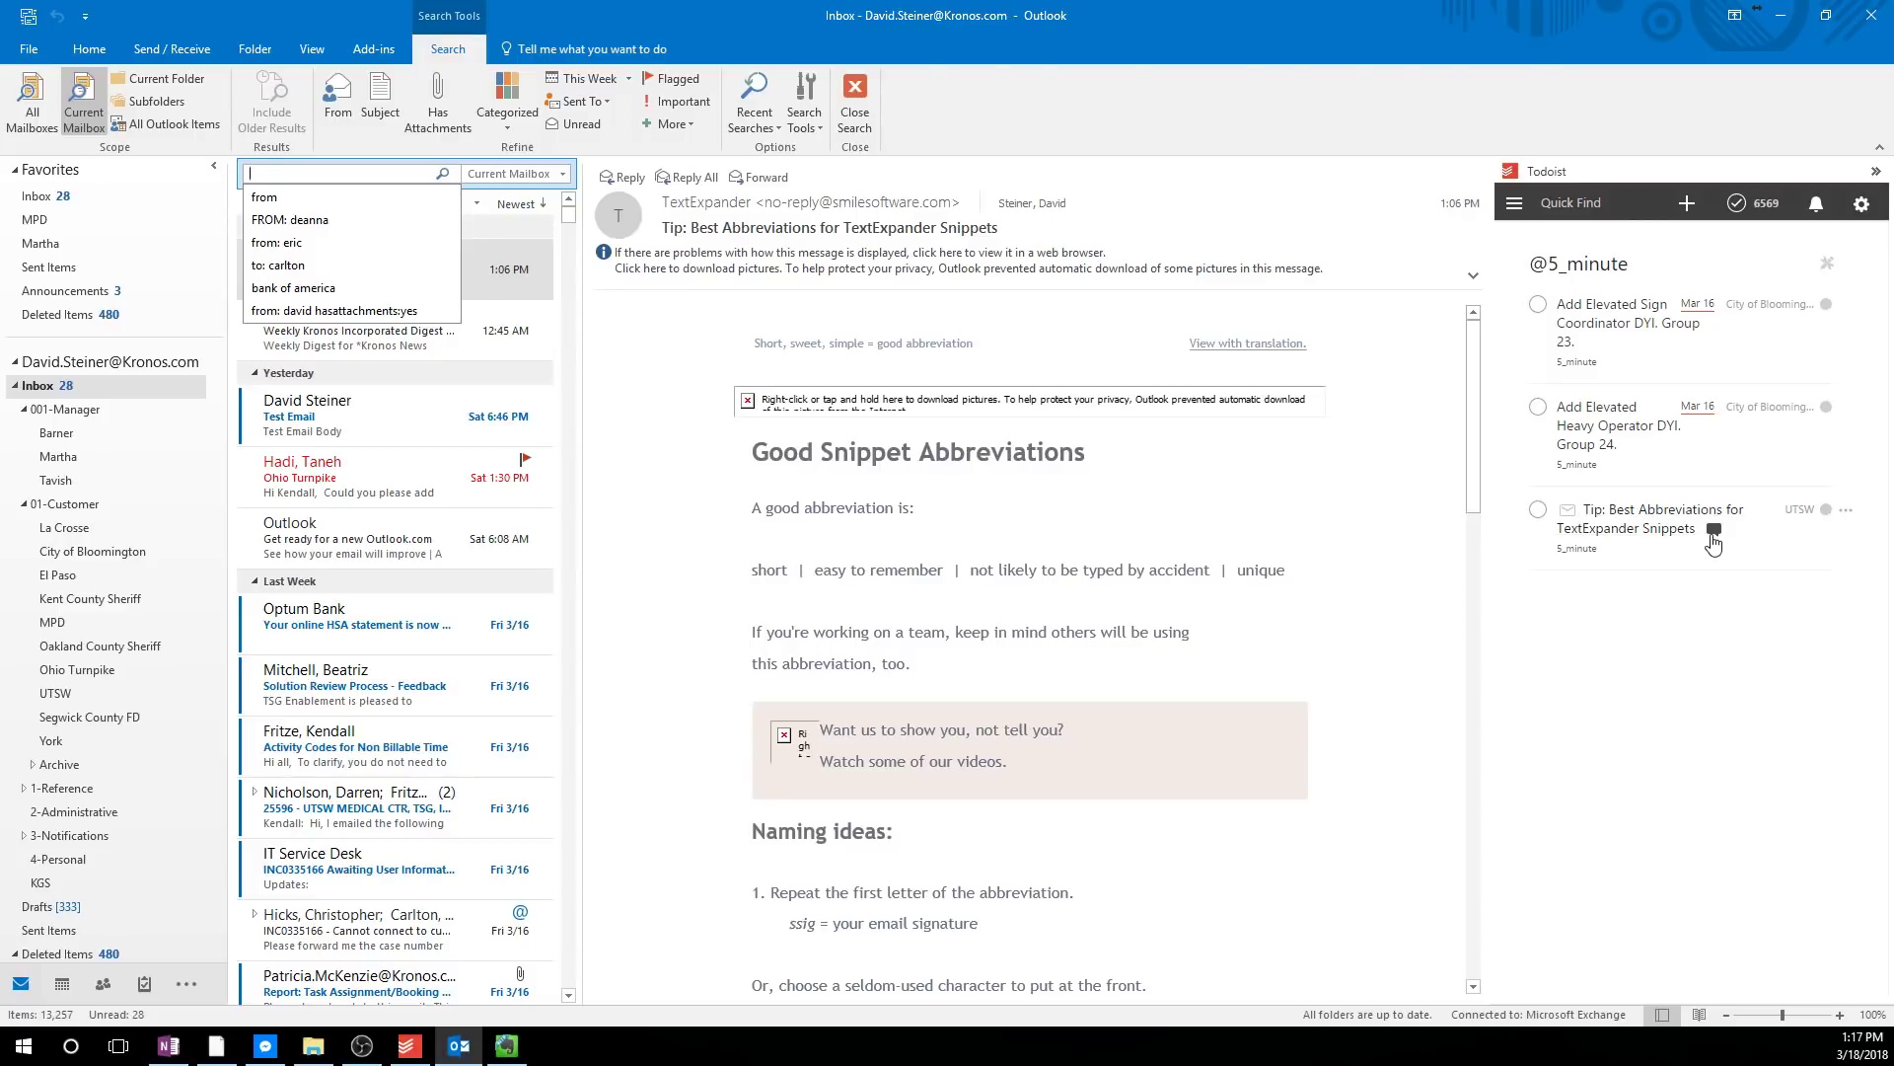
click(1714, 531)
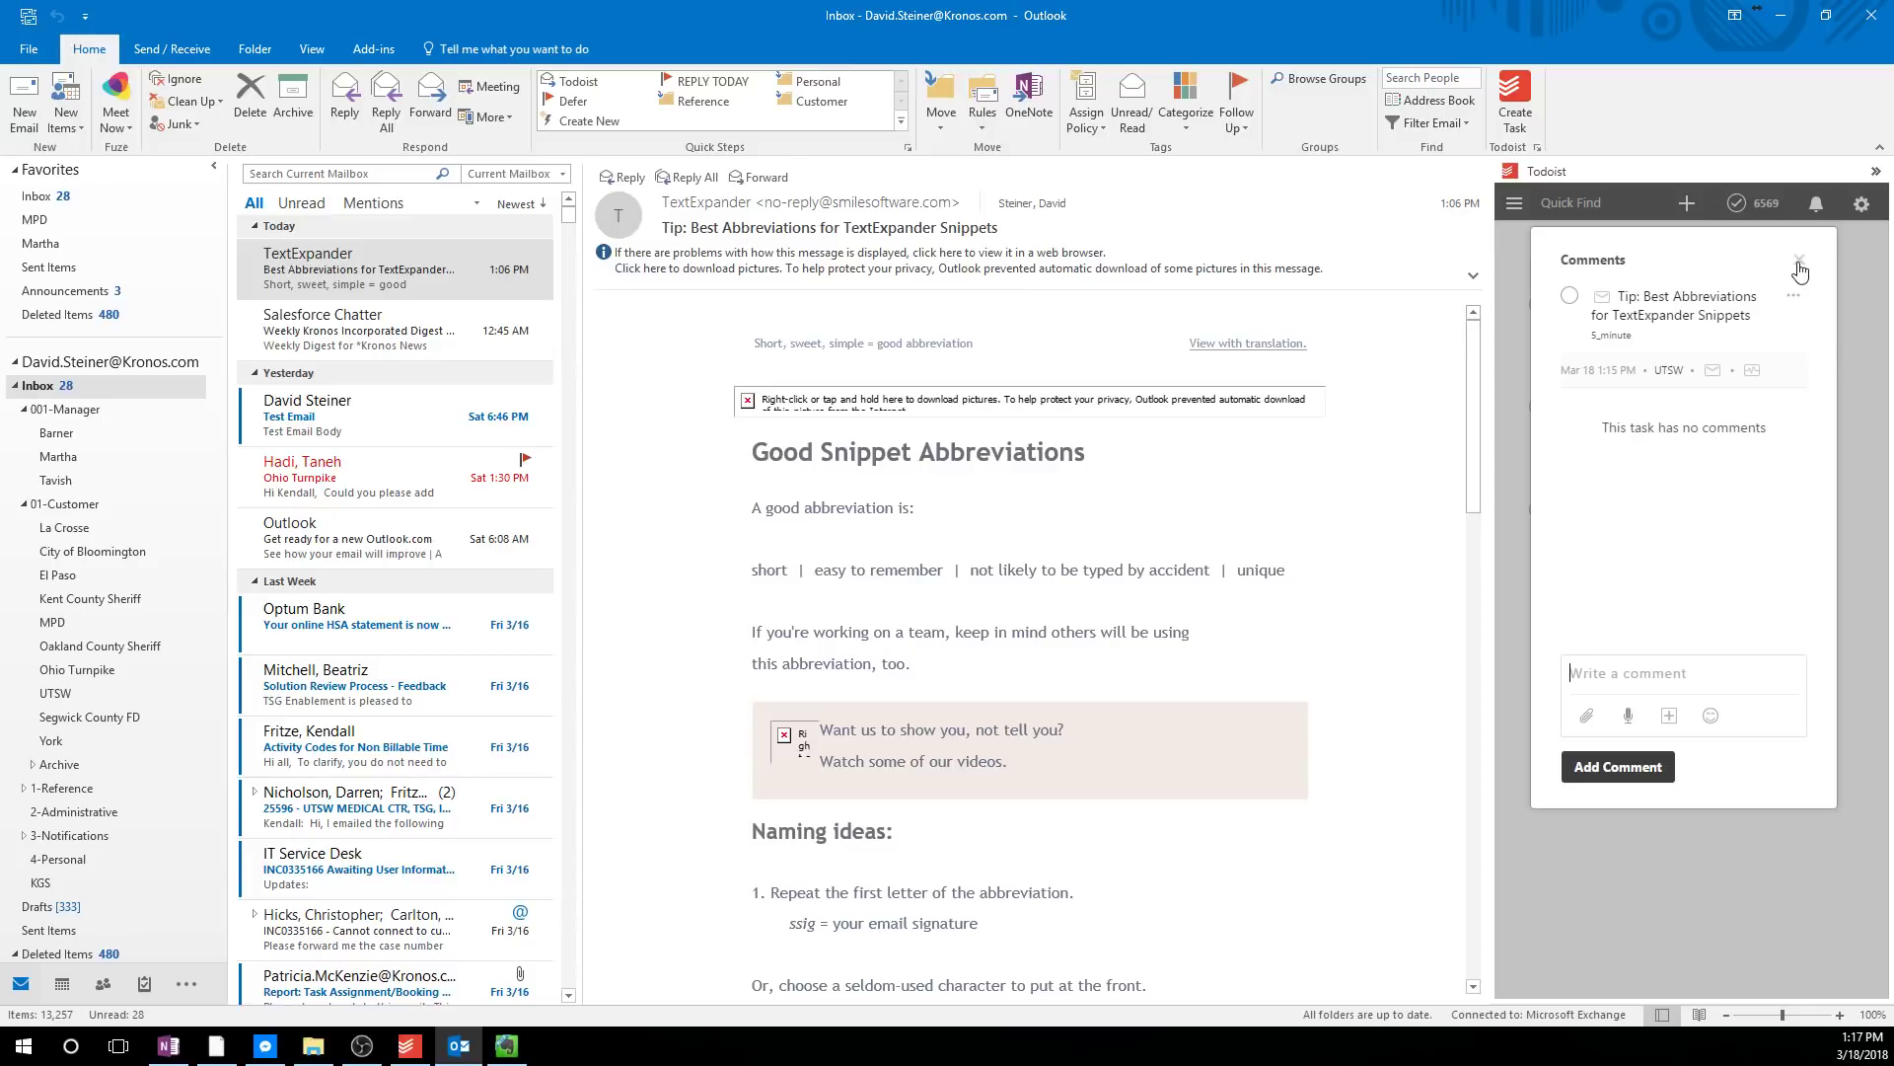
click(1800, 264)
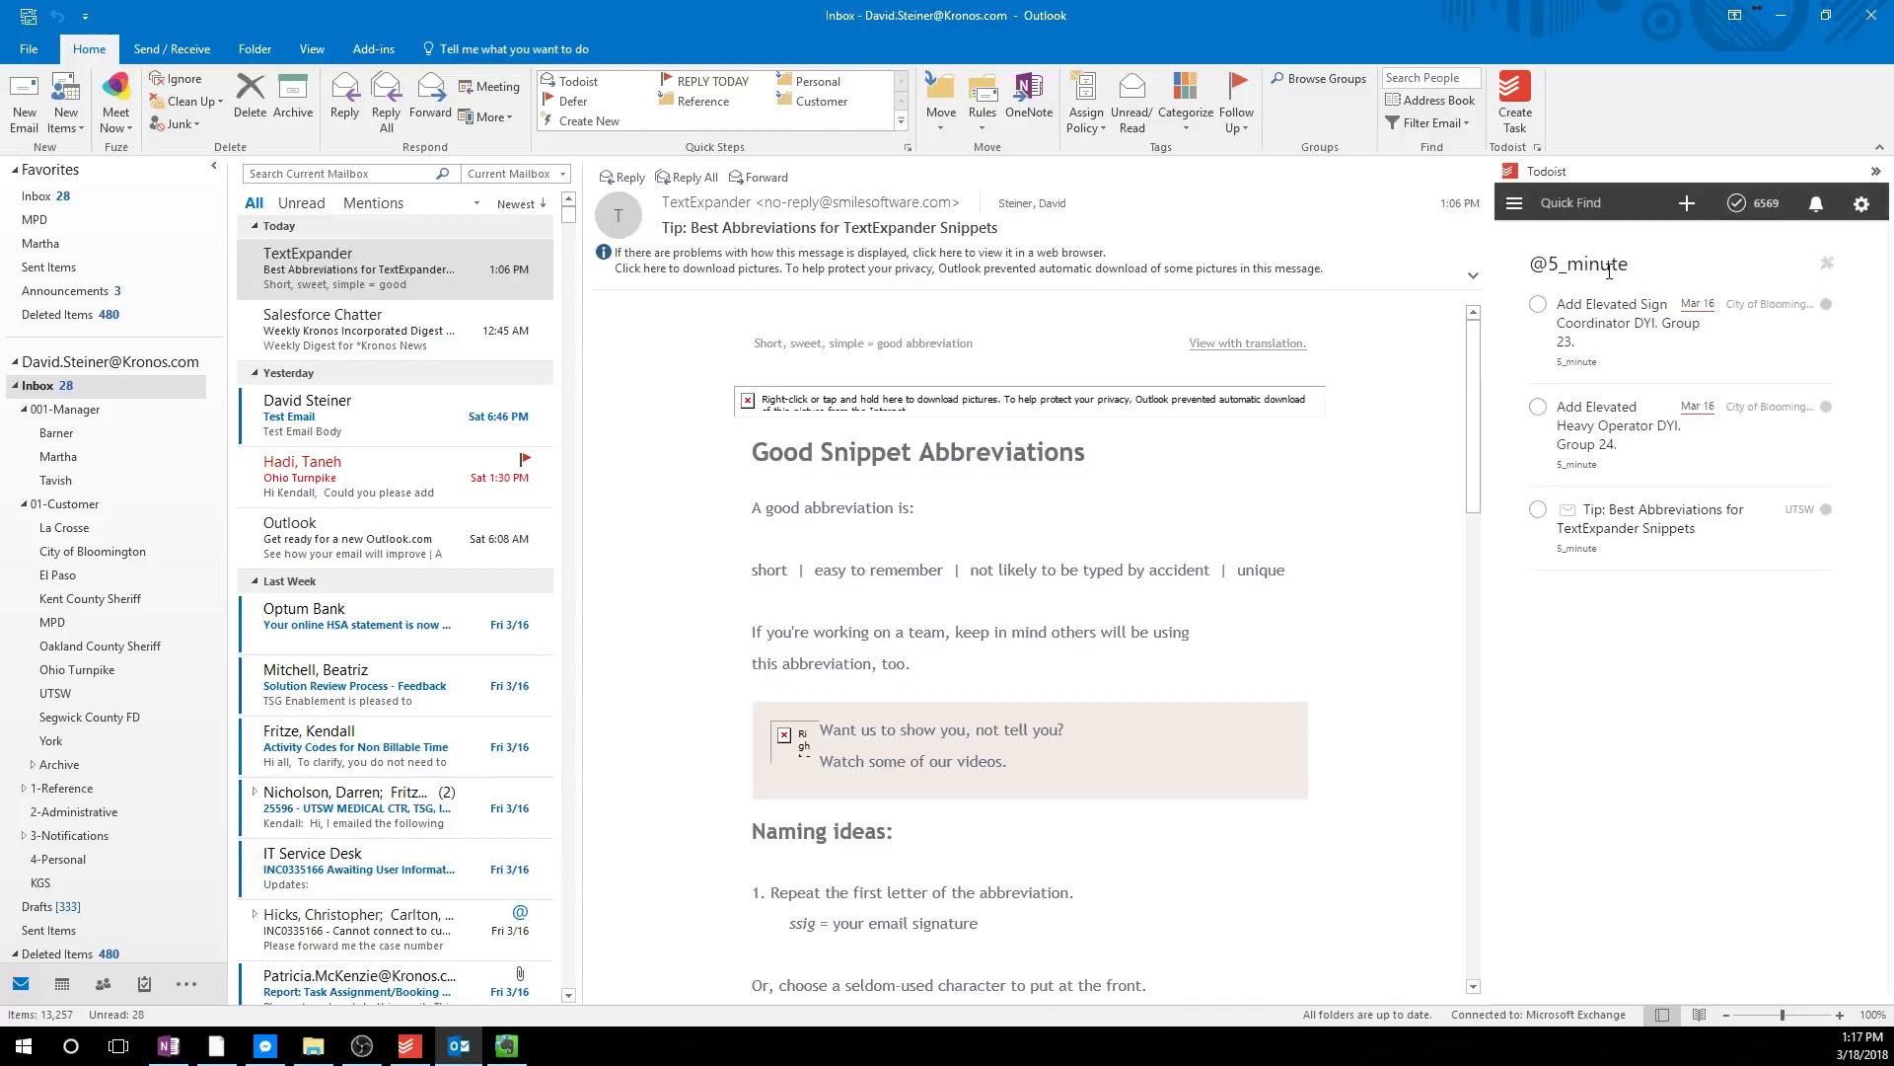
click(1538, 511)
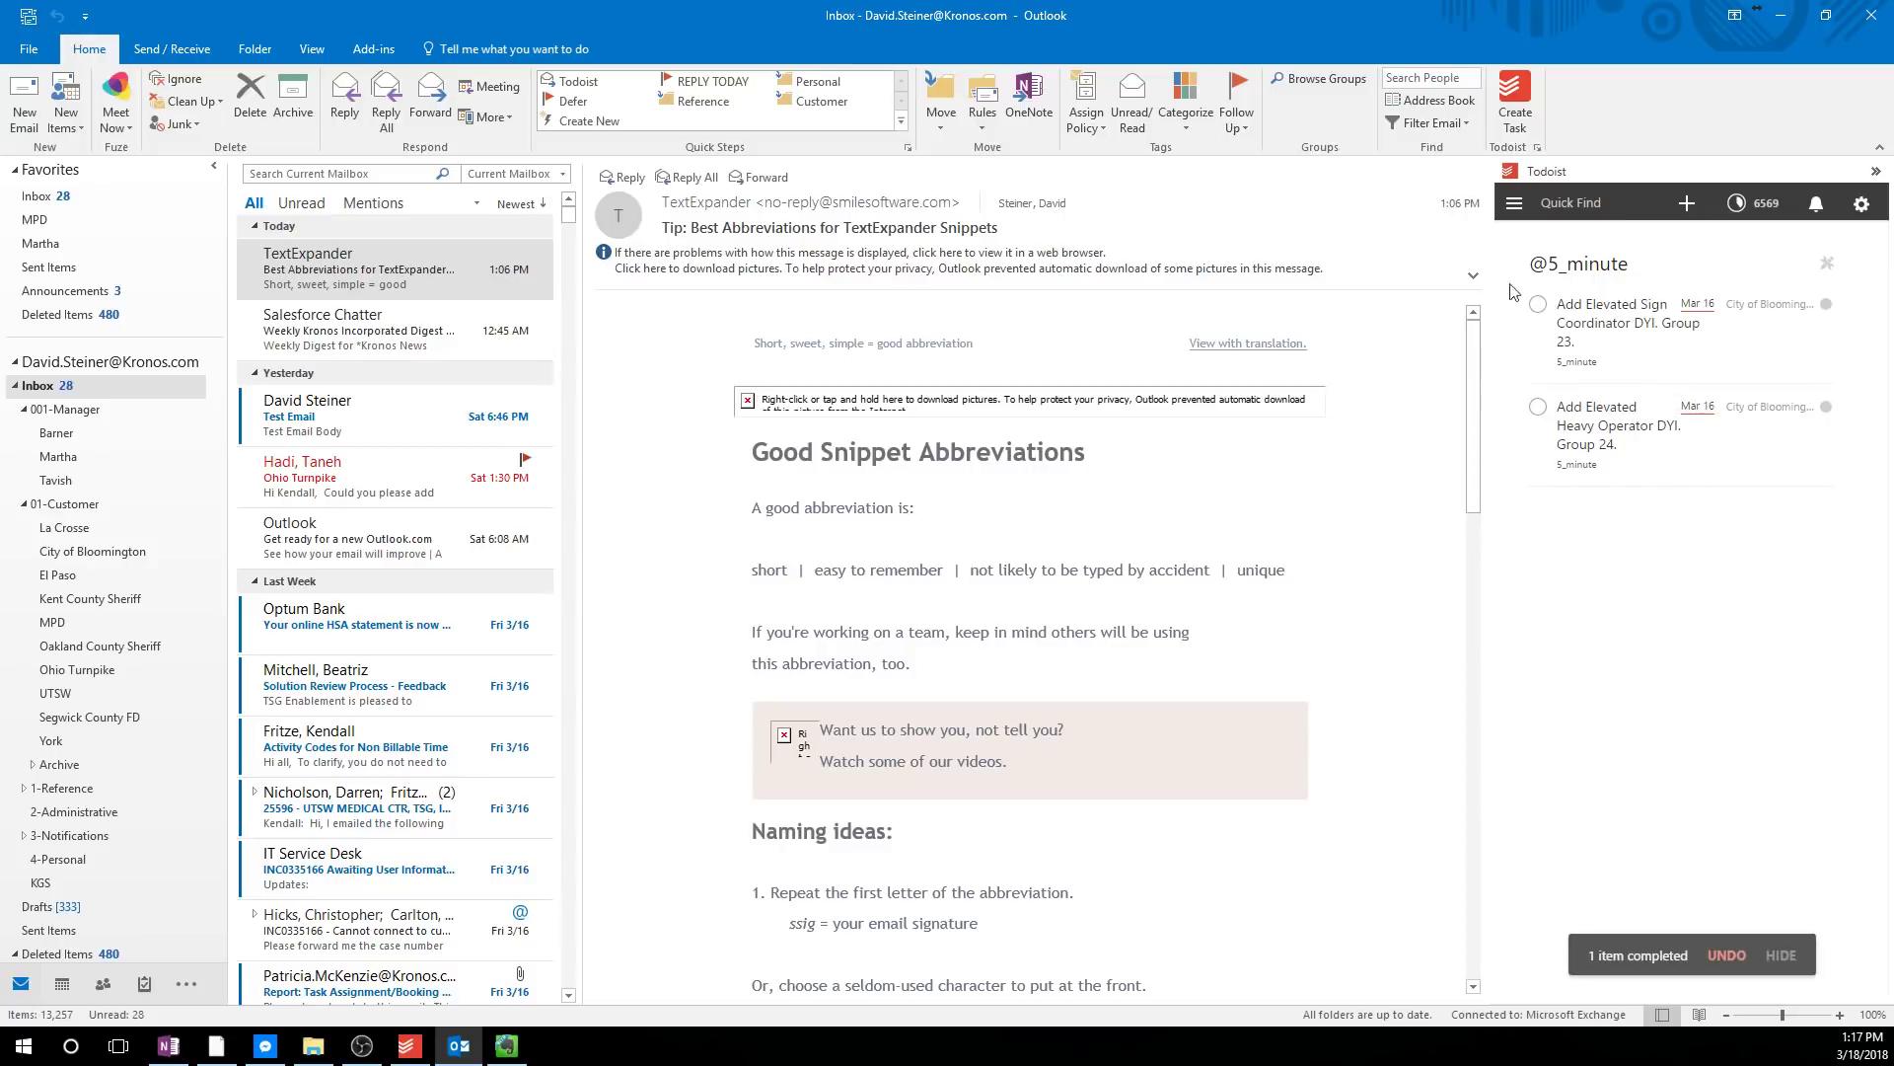
click(408, 1046)
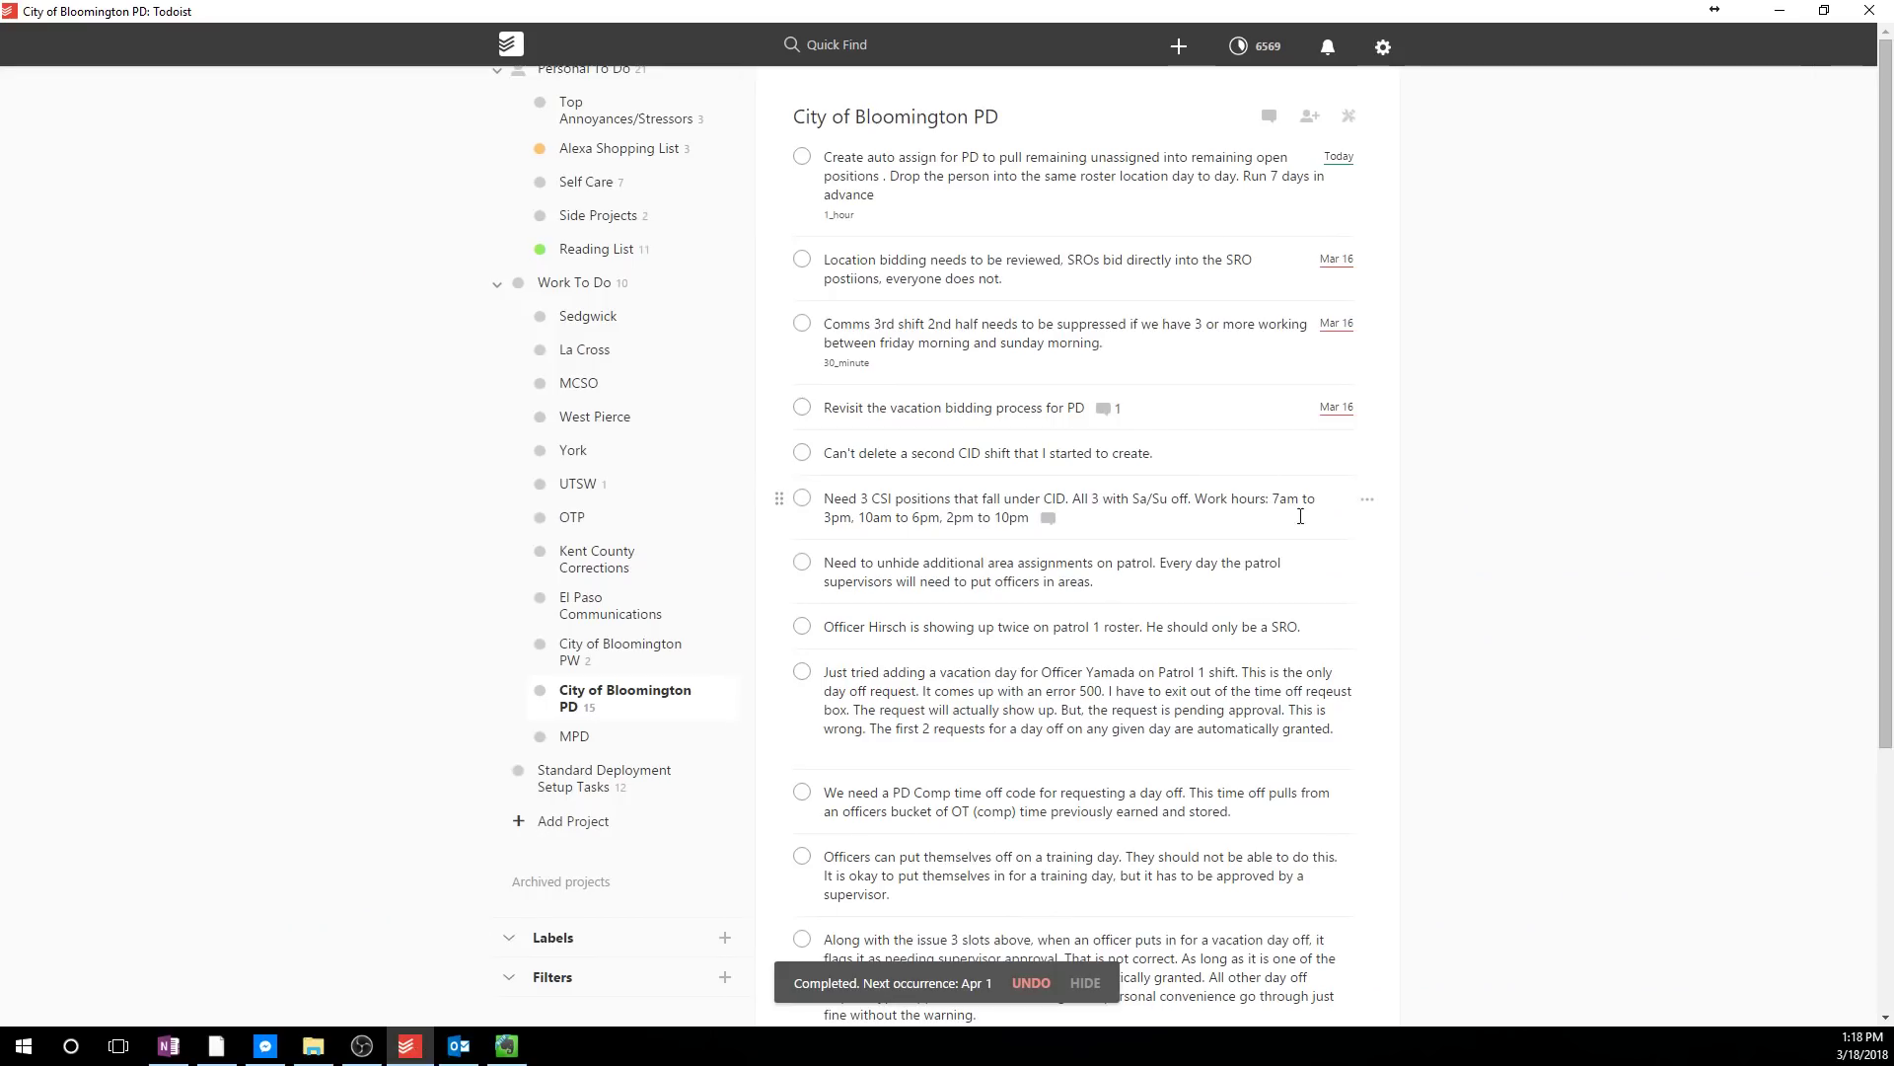
click(407, 1053)
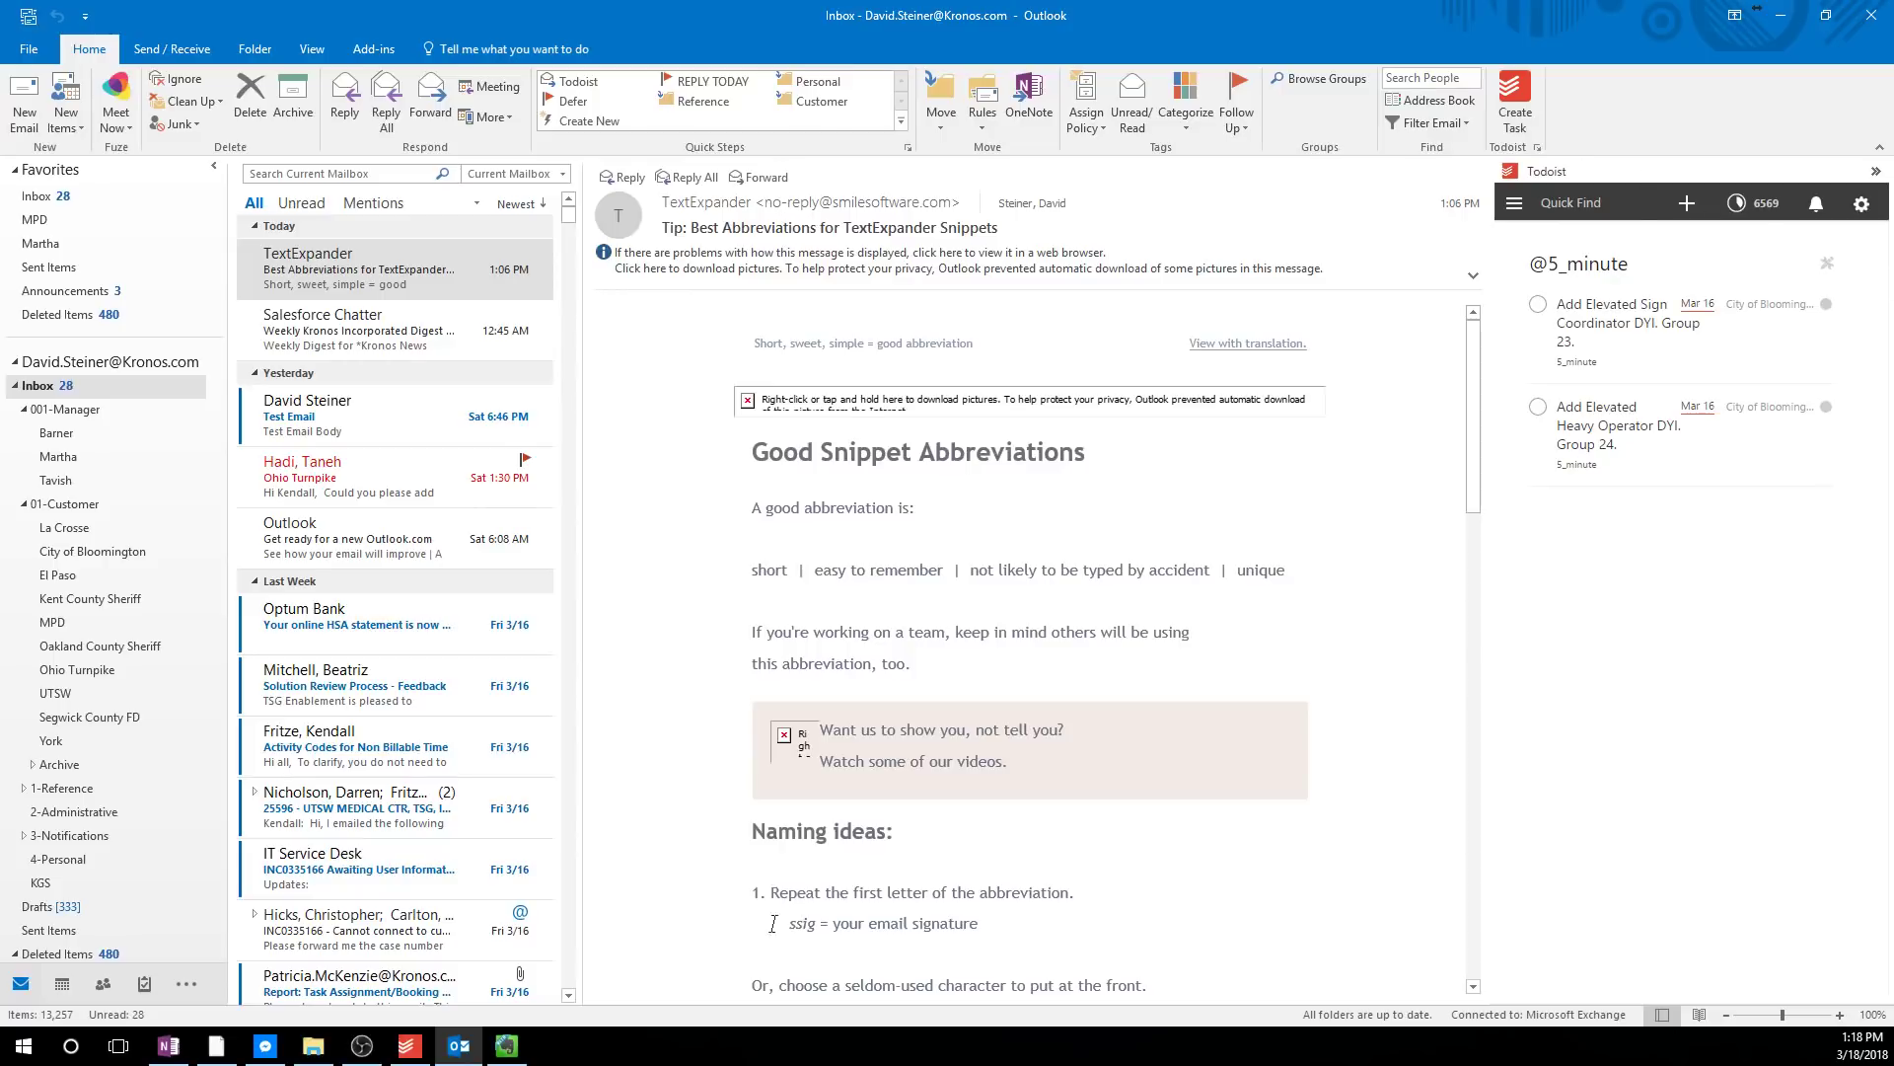
- Maximize Evernote, collapse all notebook stacks, then reopen 05 Work Reference and 04 TeleStaff Customers
click(505, 1048)
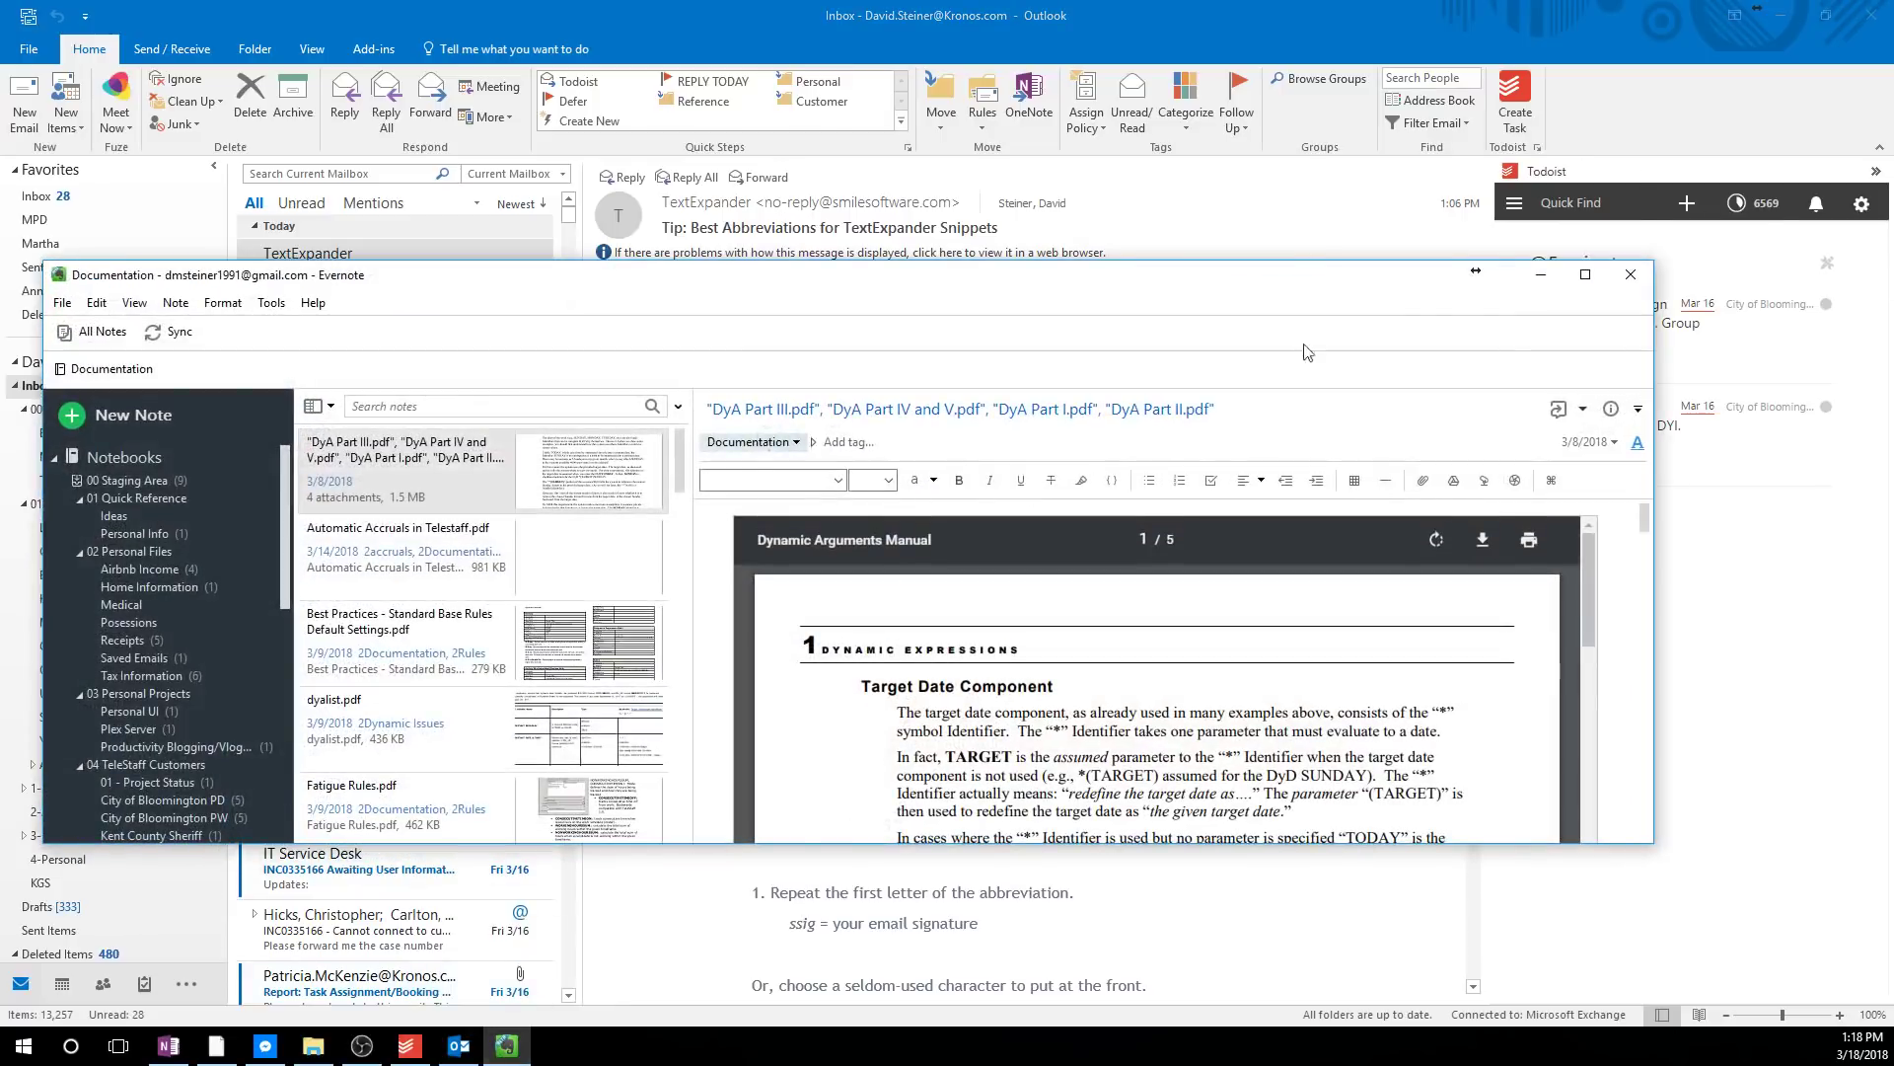
click(1585, 275)
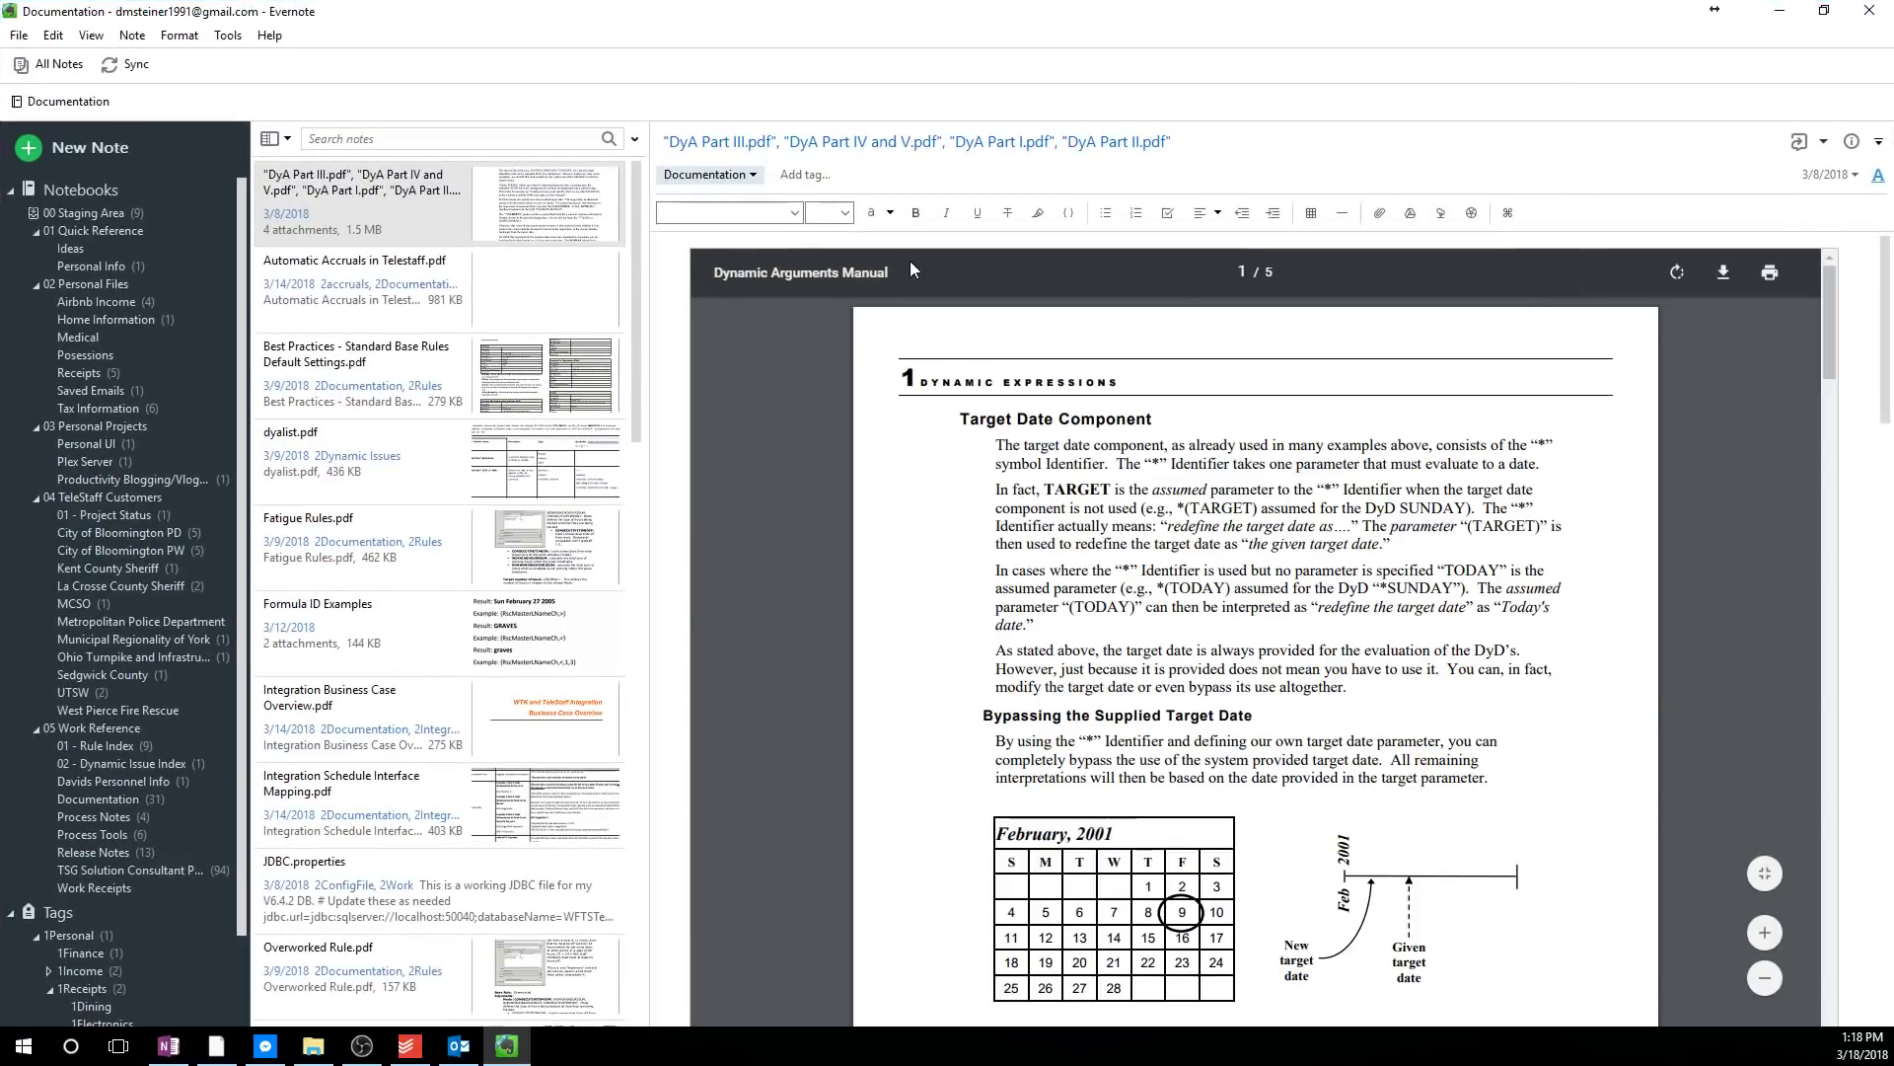
click(35, 284)
click(34, 232)
click(34, 266)
click(35, 282)
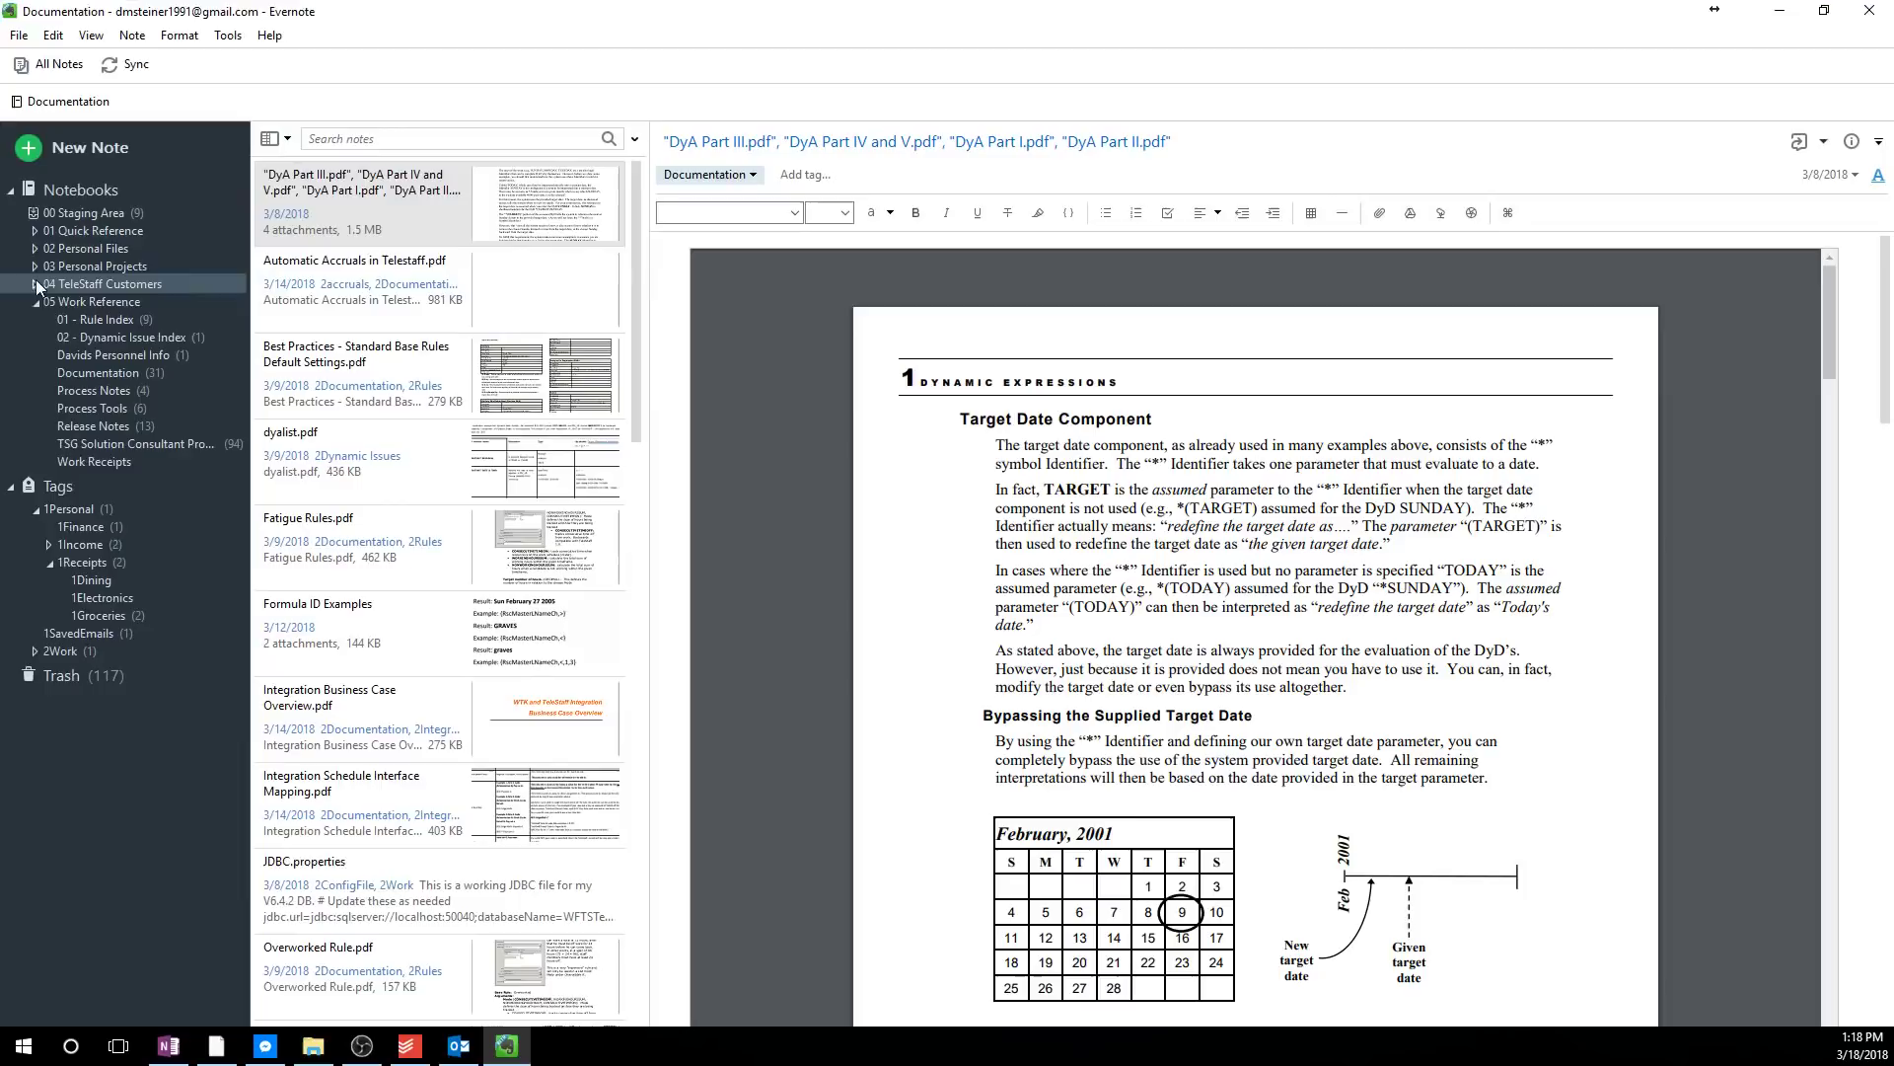
click(35, 303)
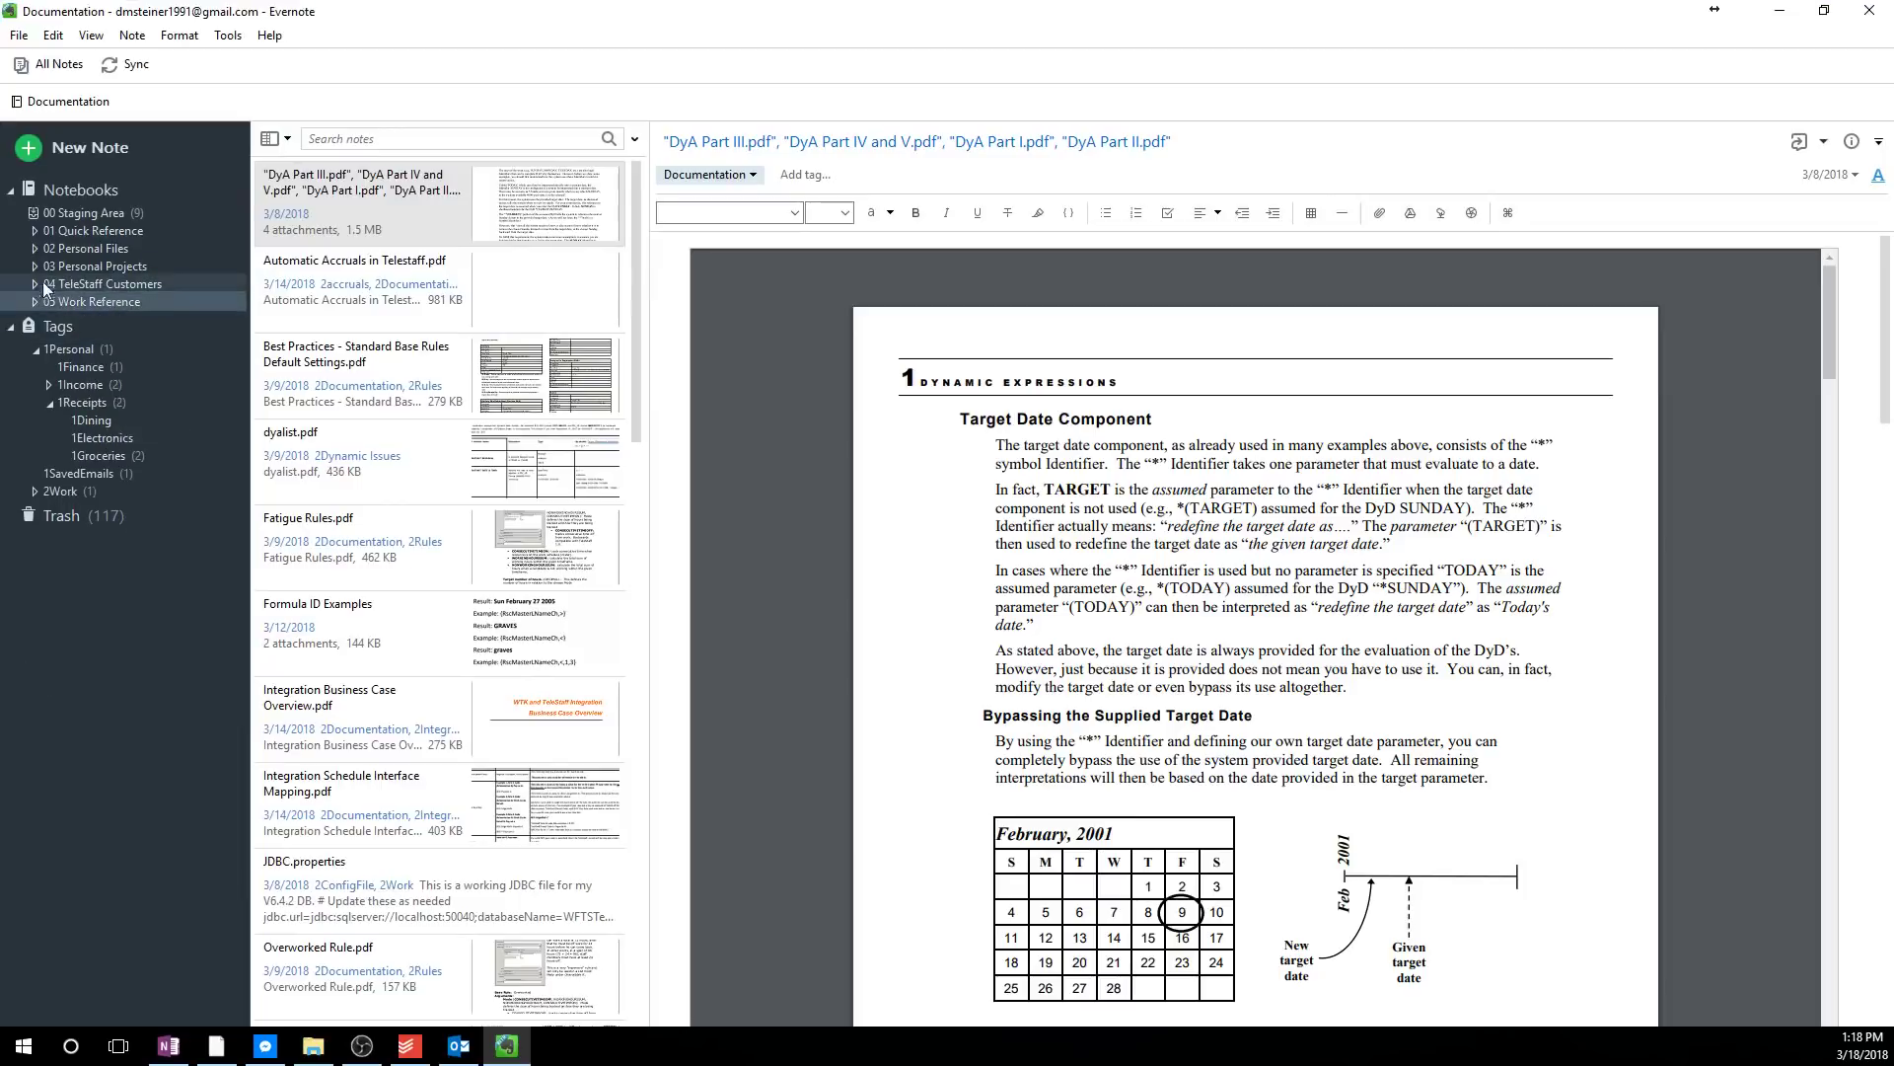
click(35, 302)
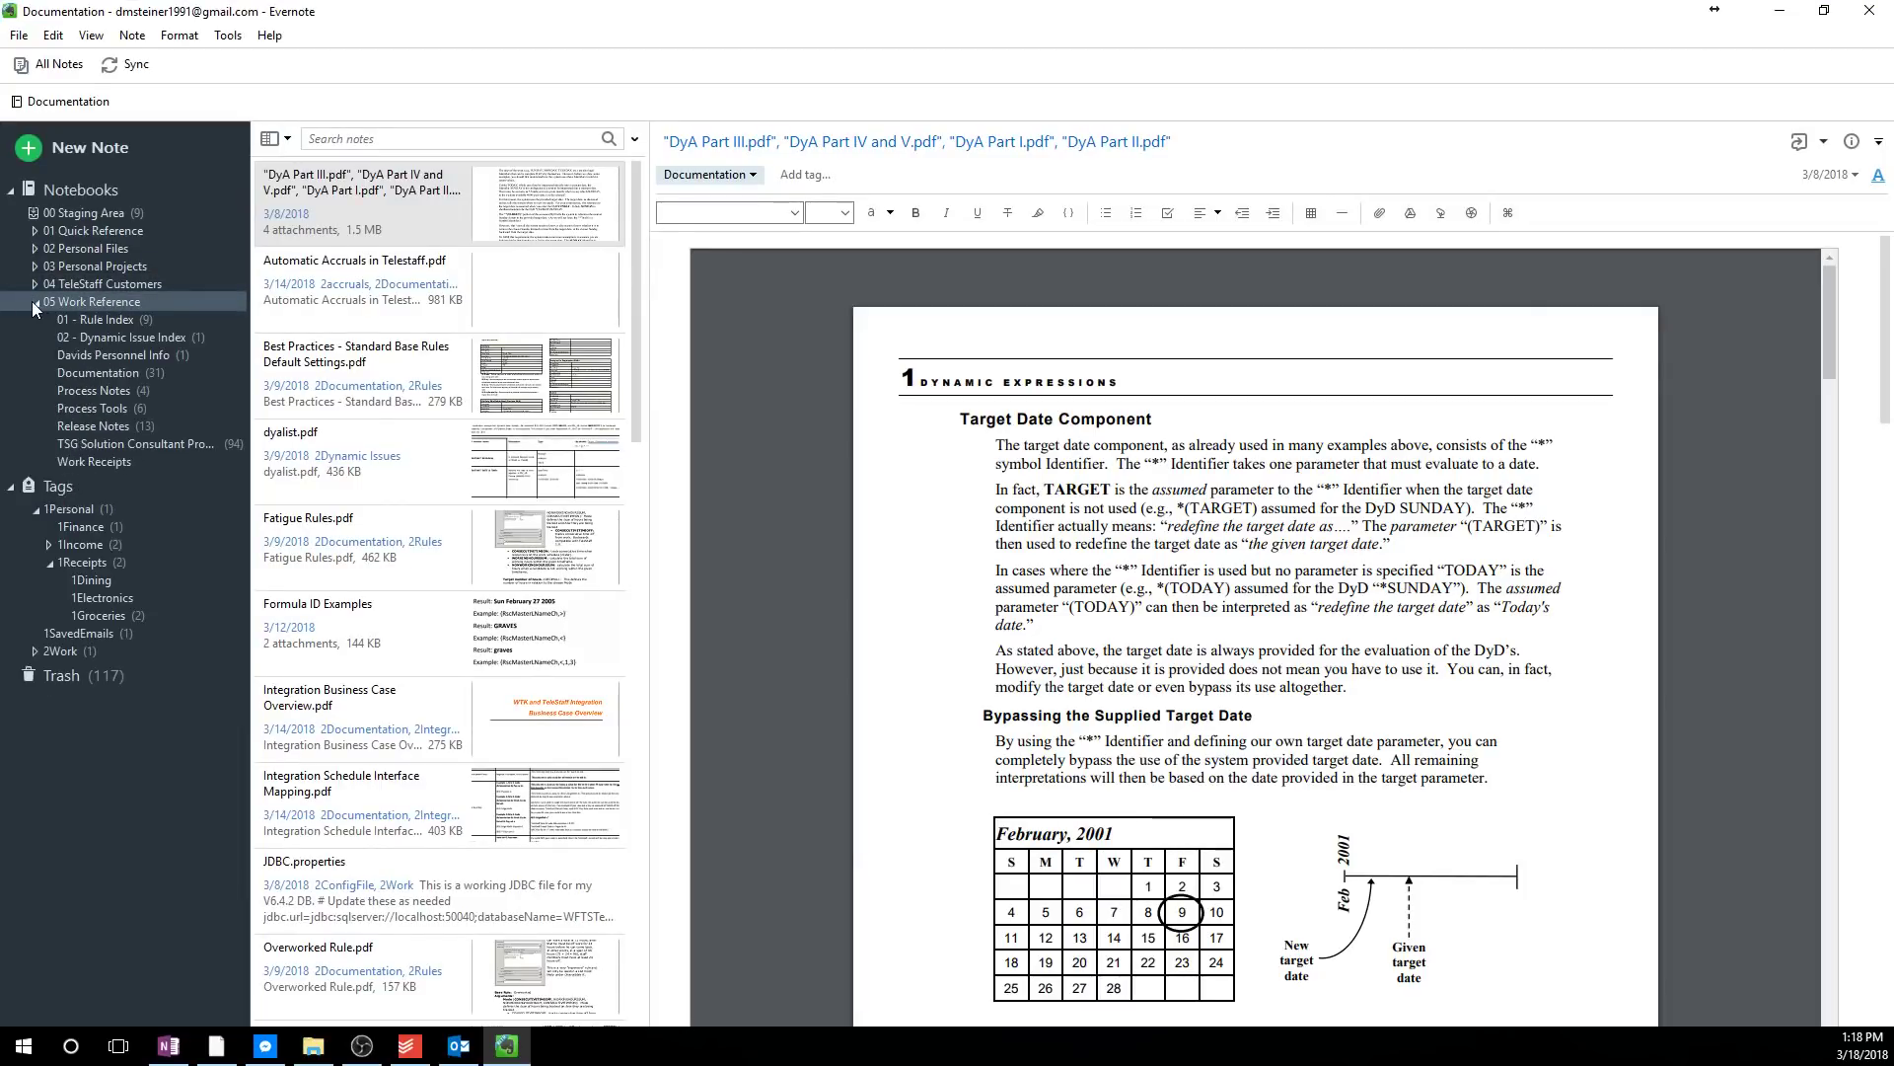
click(36, 284)
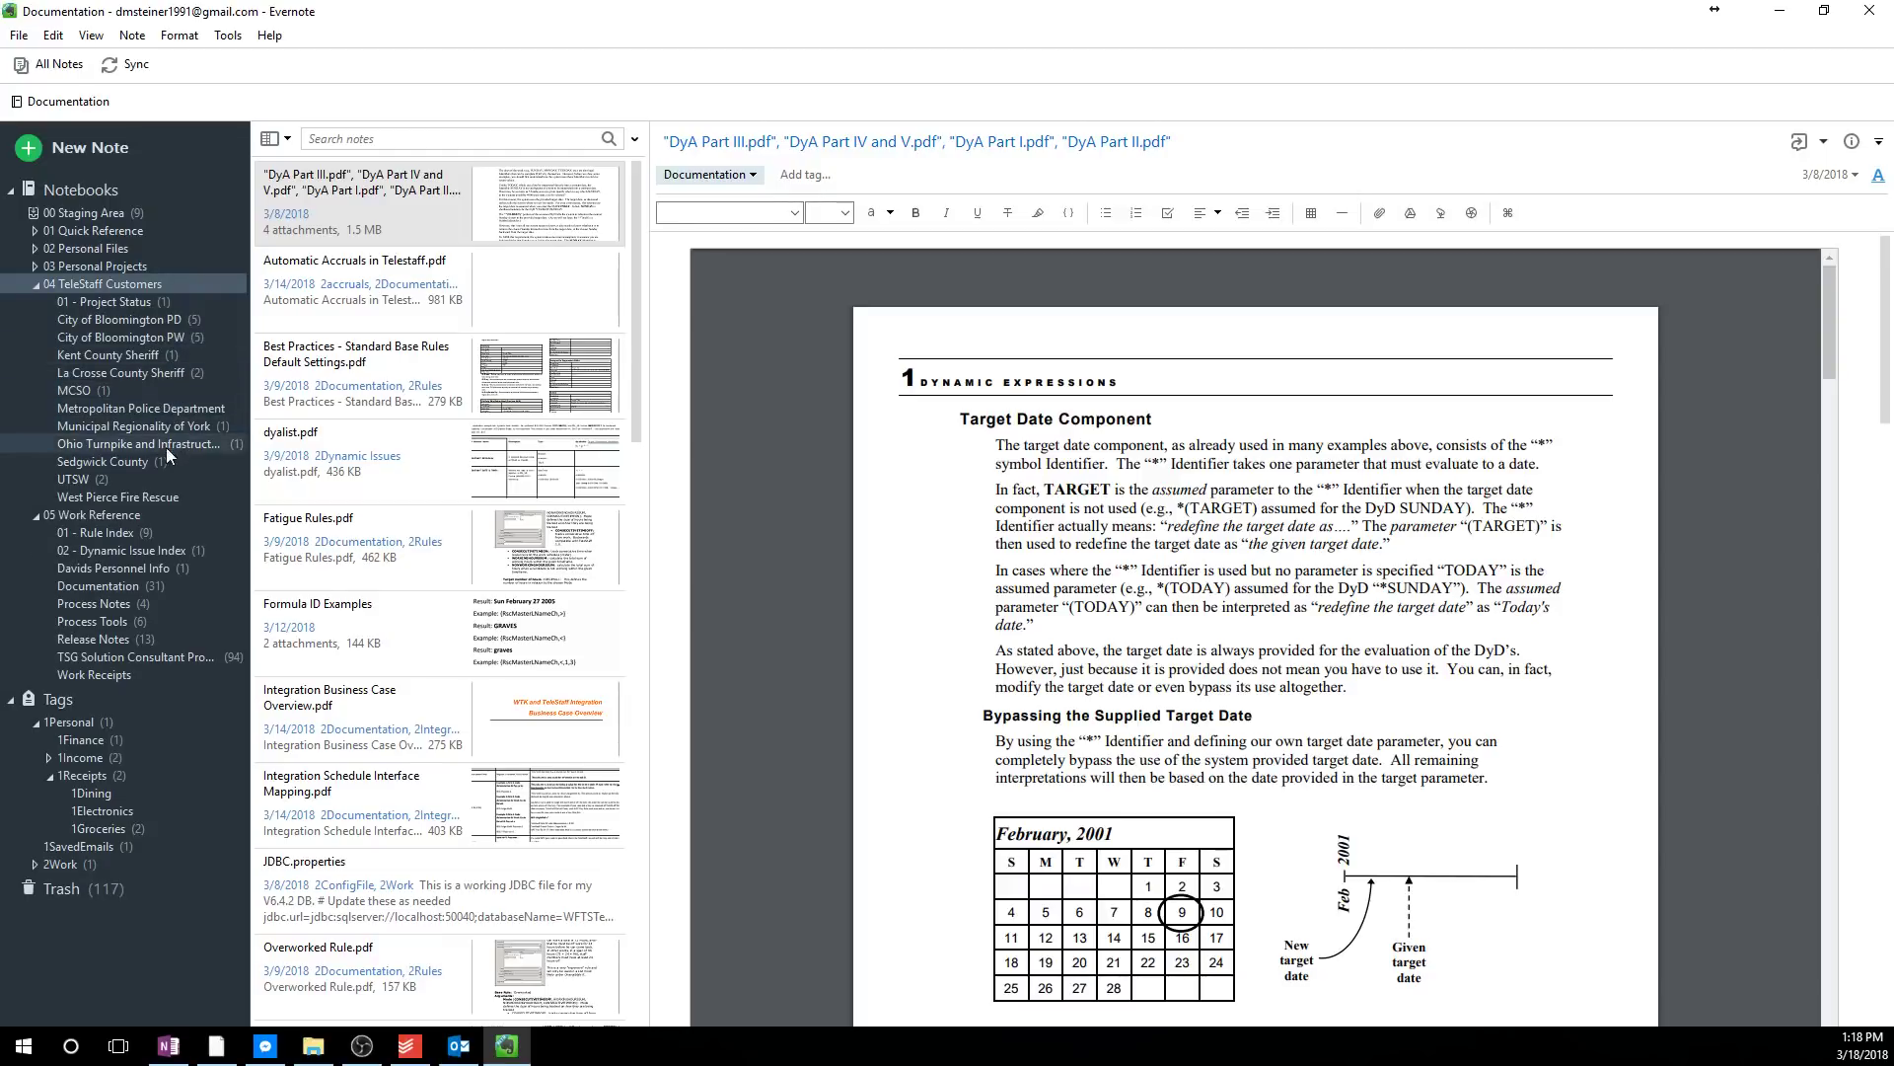
click(185, 339)
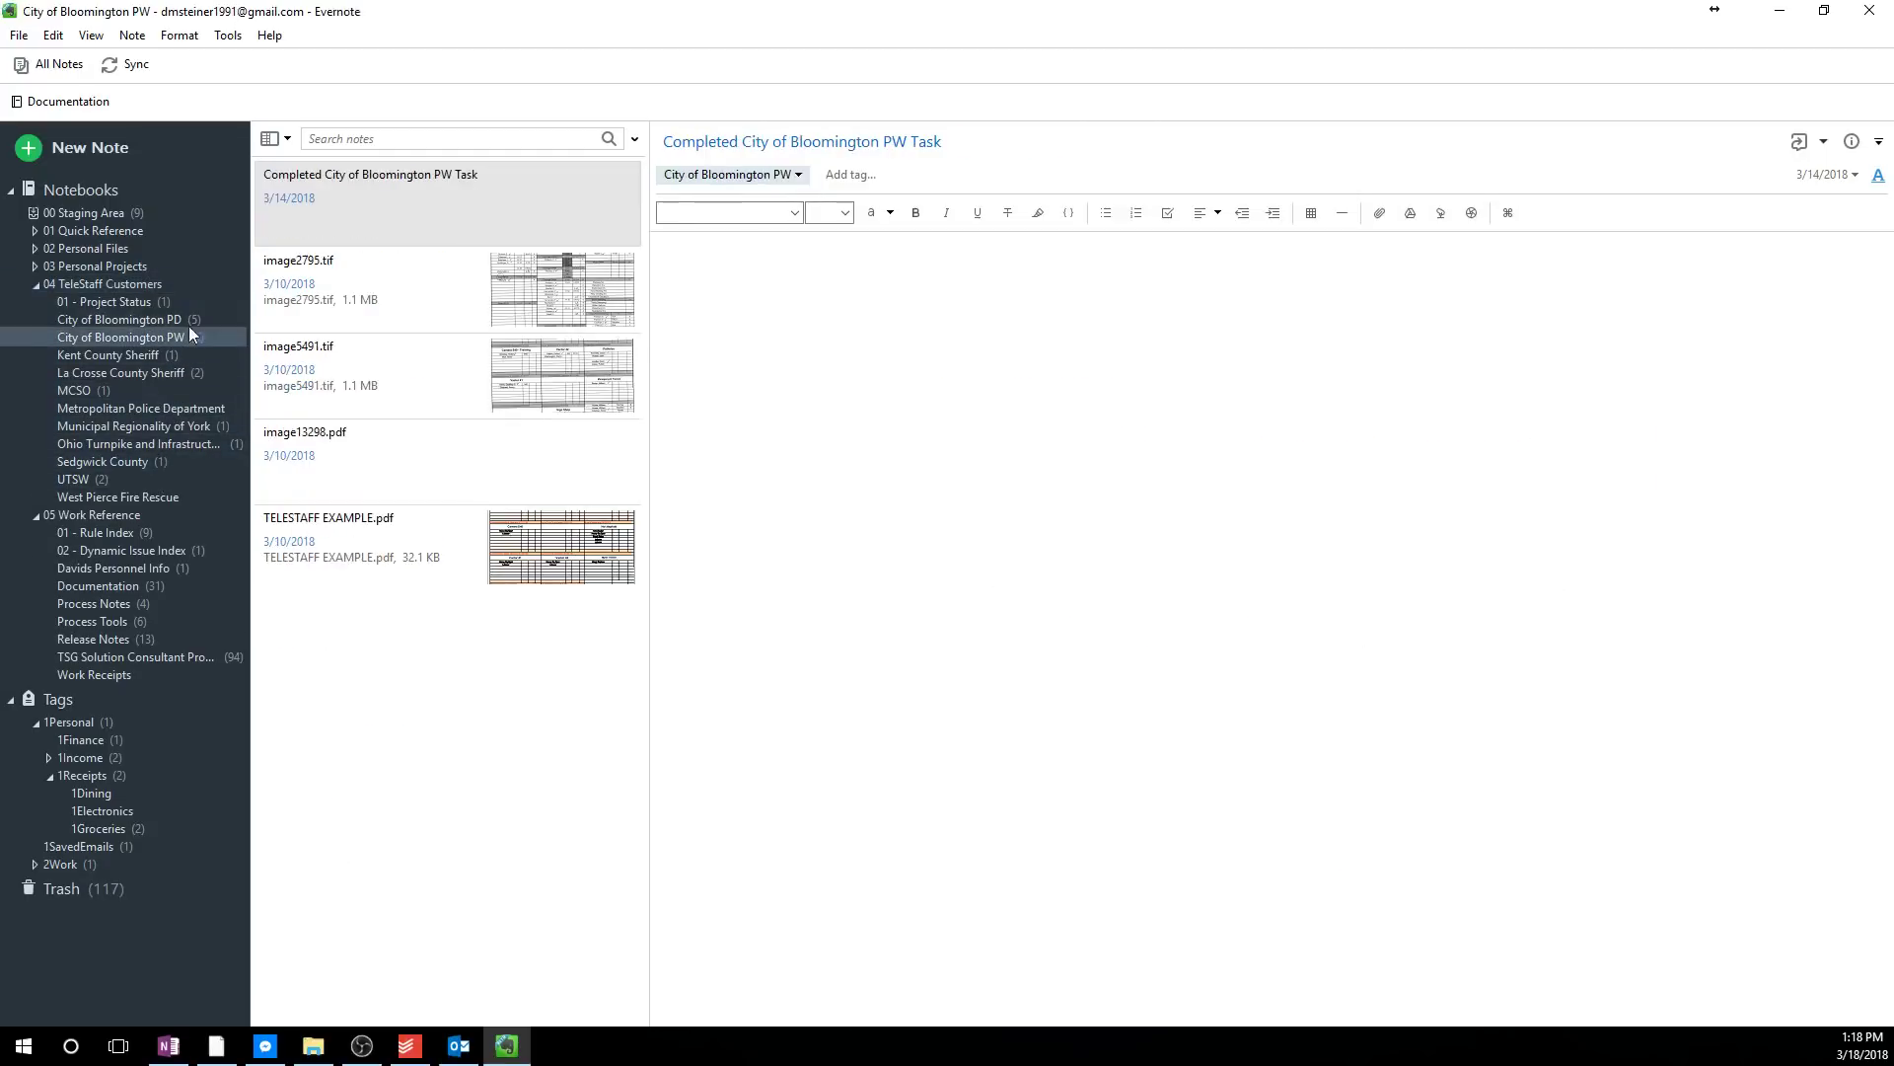
click(192, 317)
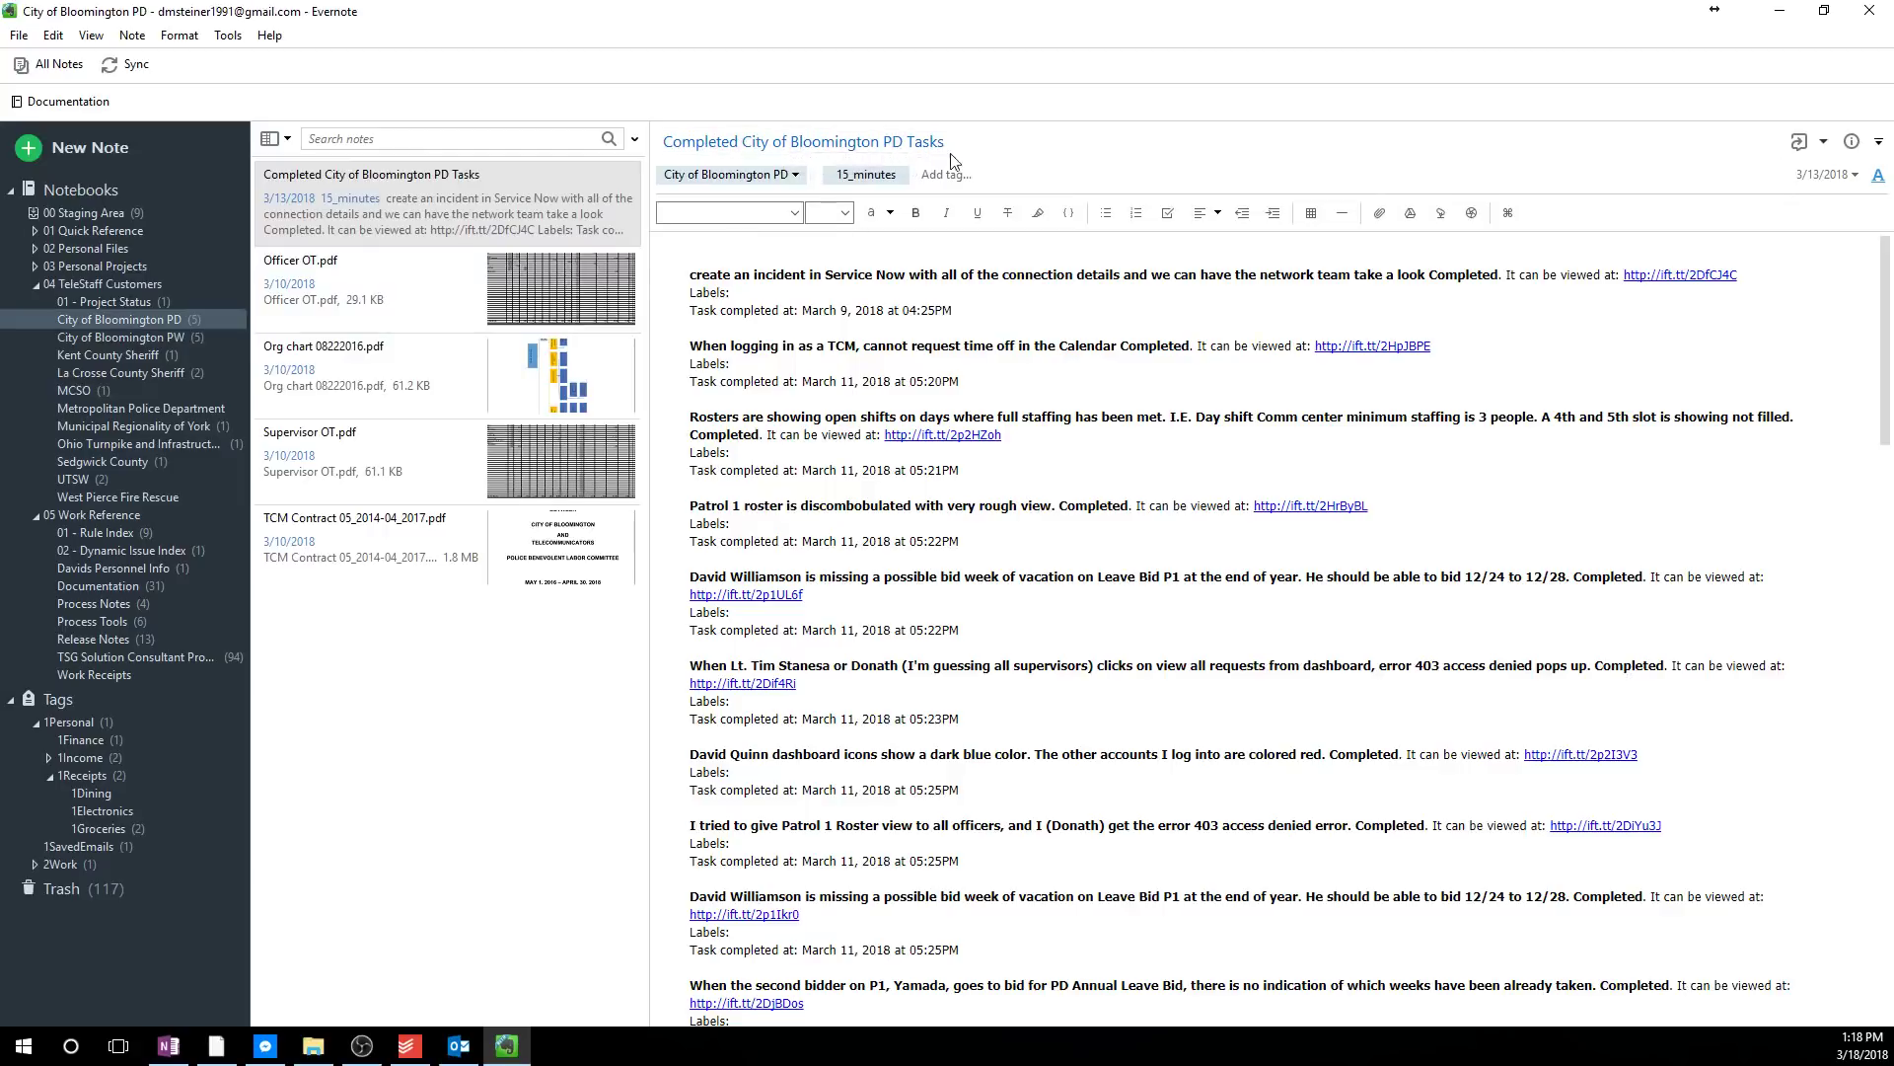
click(860, 147)
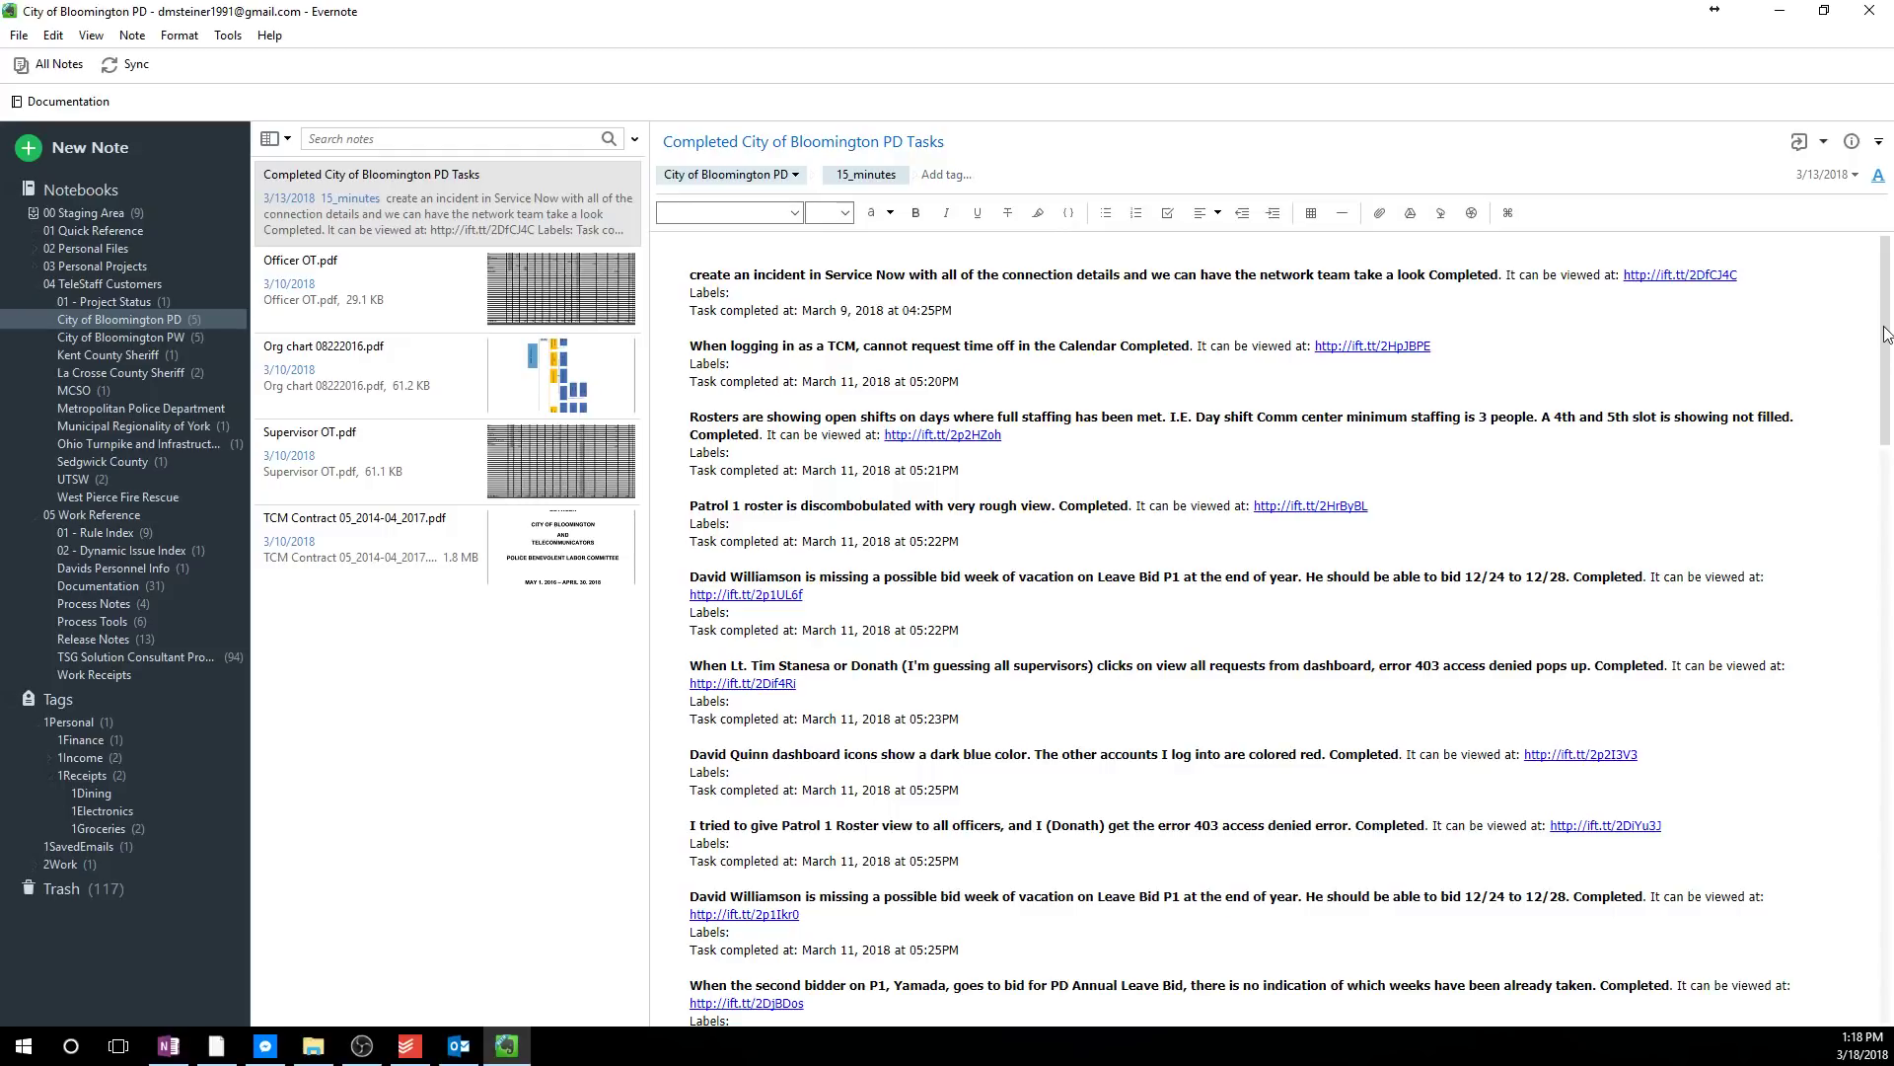
scroll(1239, 295, down, 2)
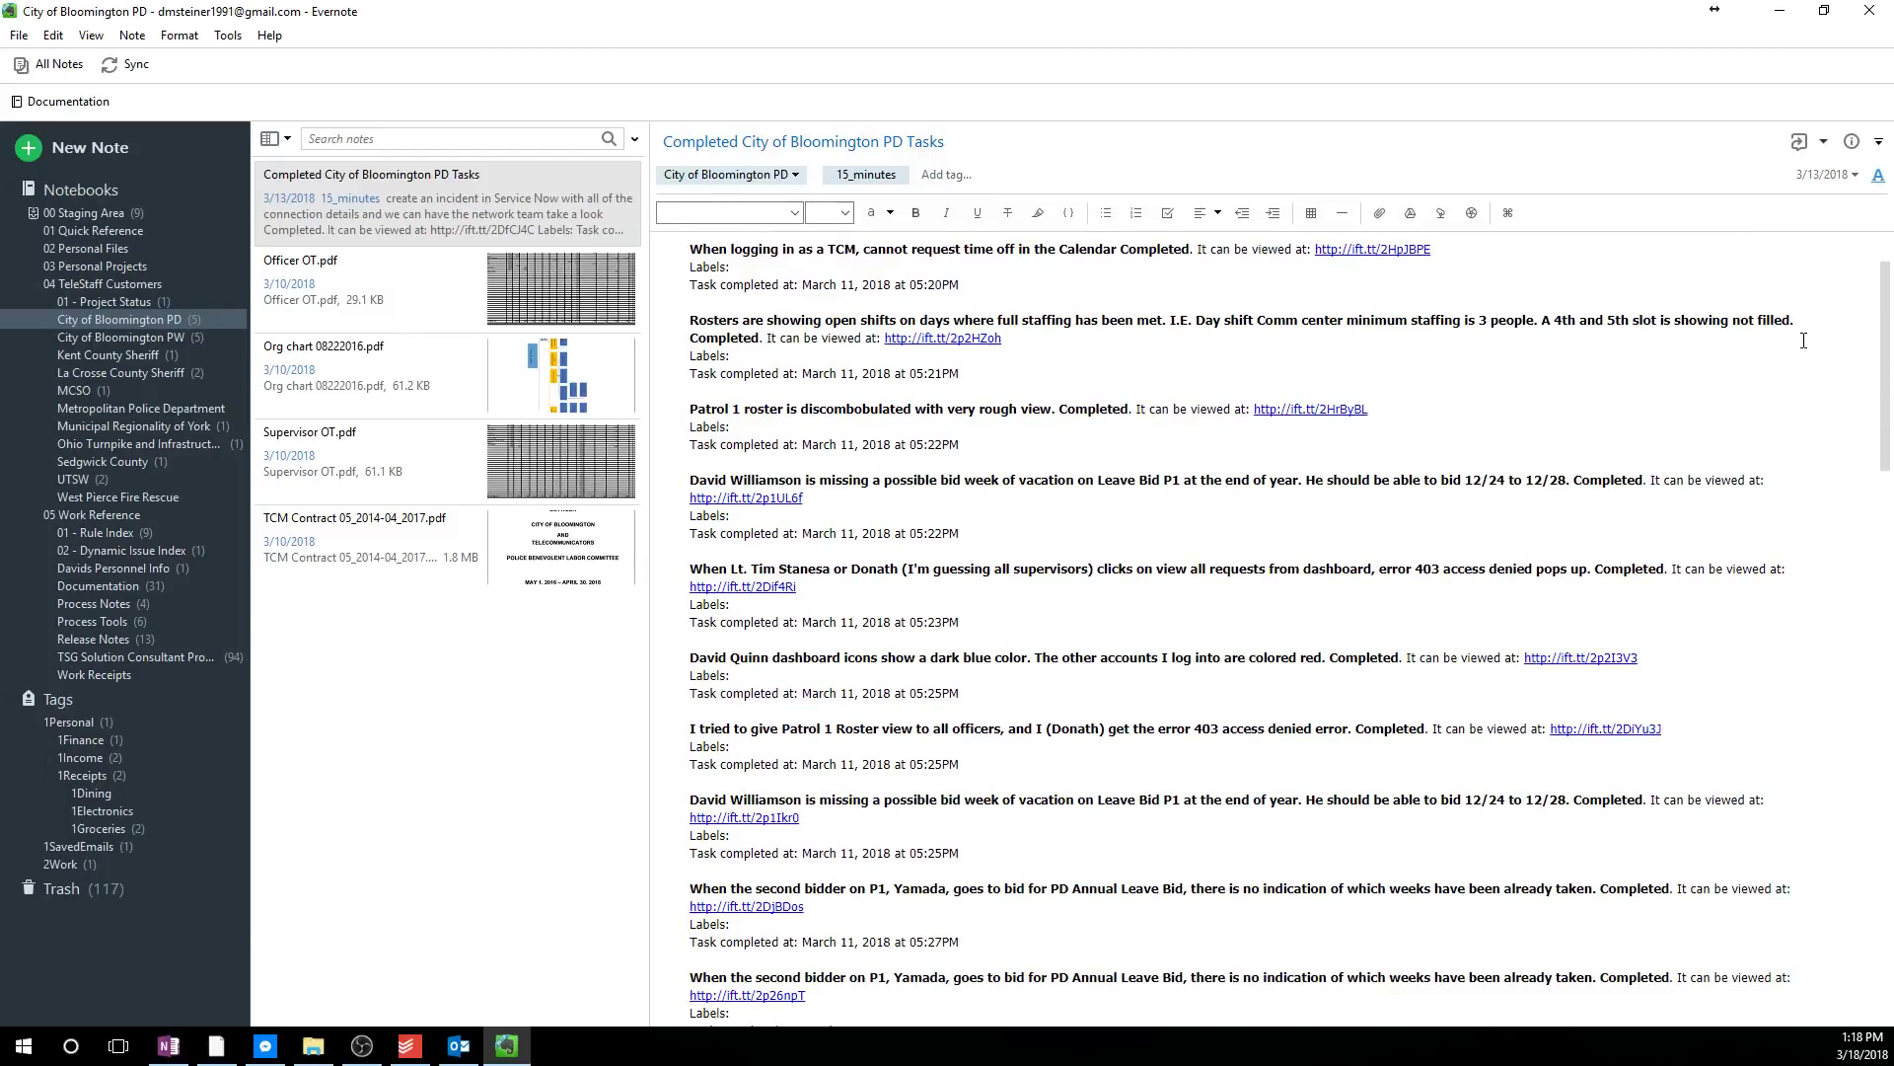
click(677, 311)
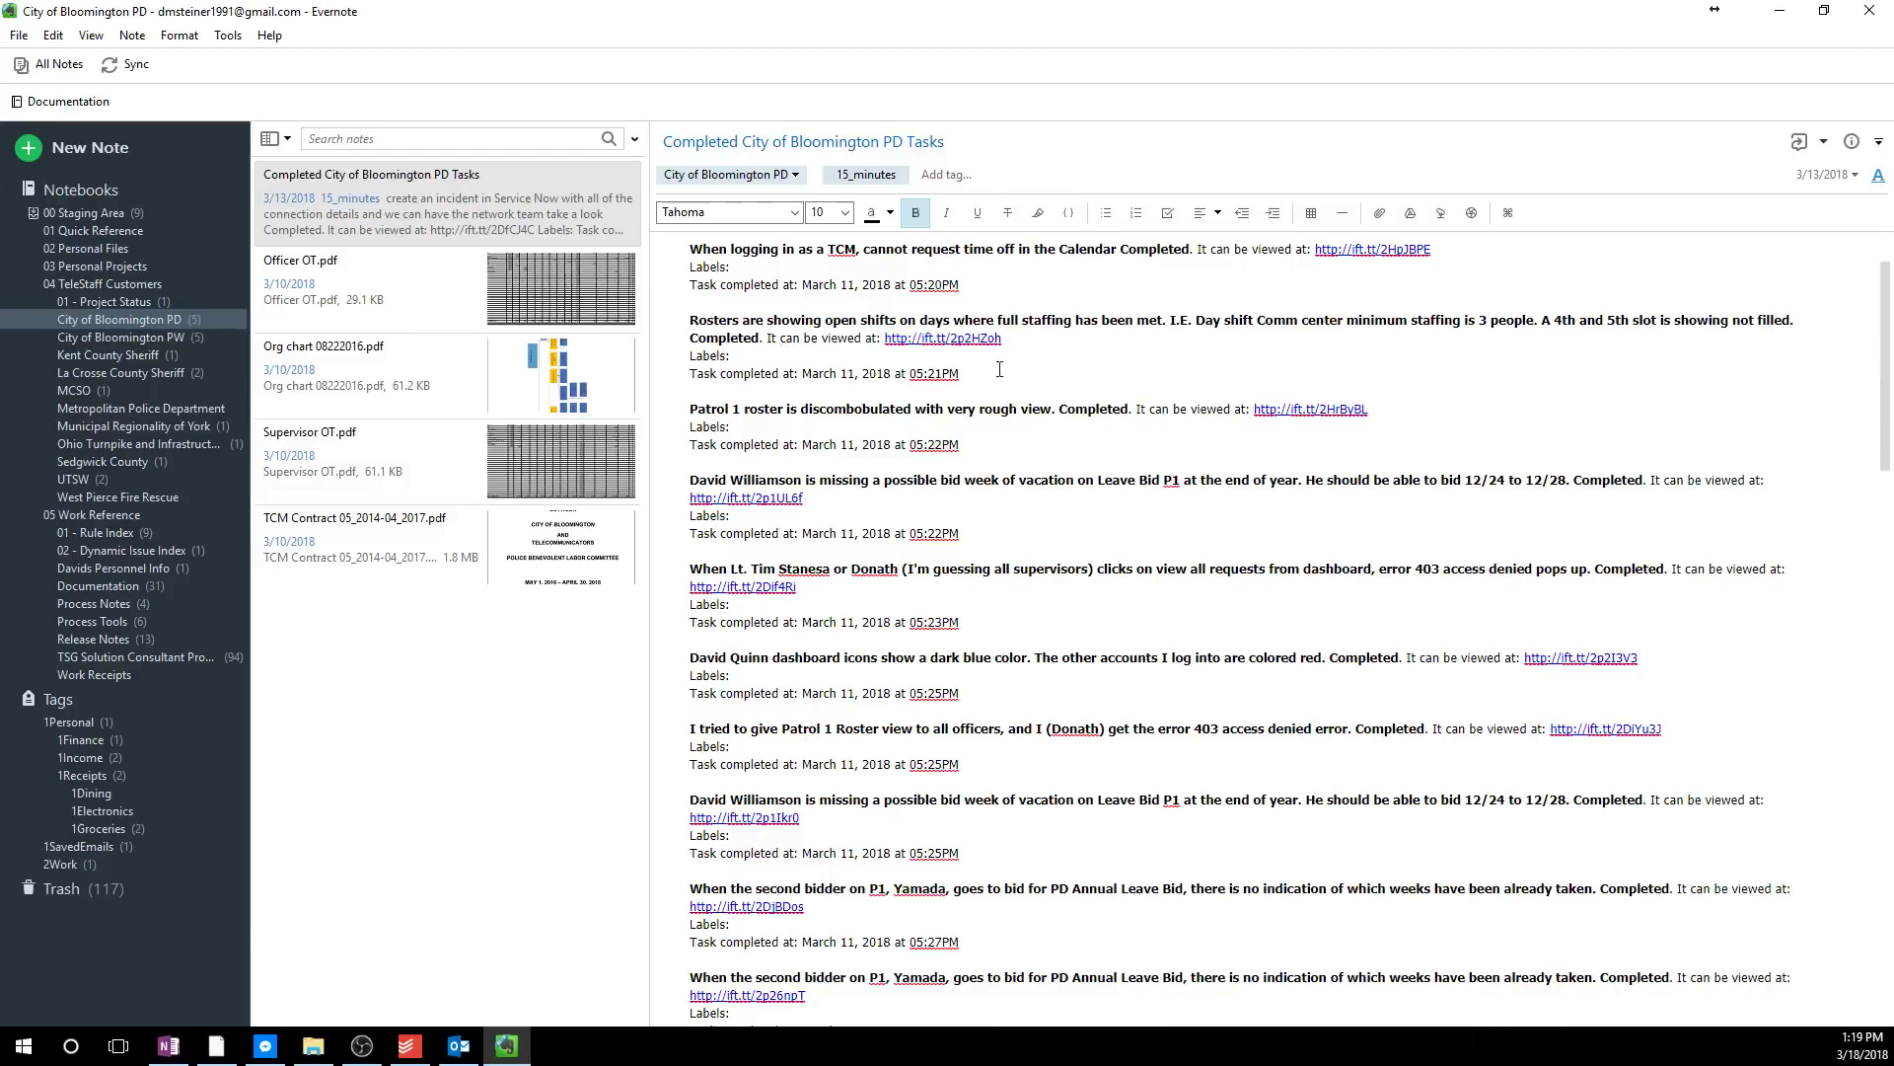
click(746, 358)
drag(962, 377, 702, 380)
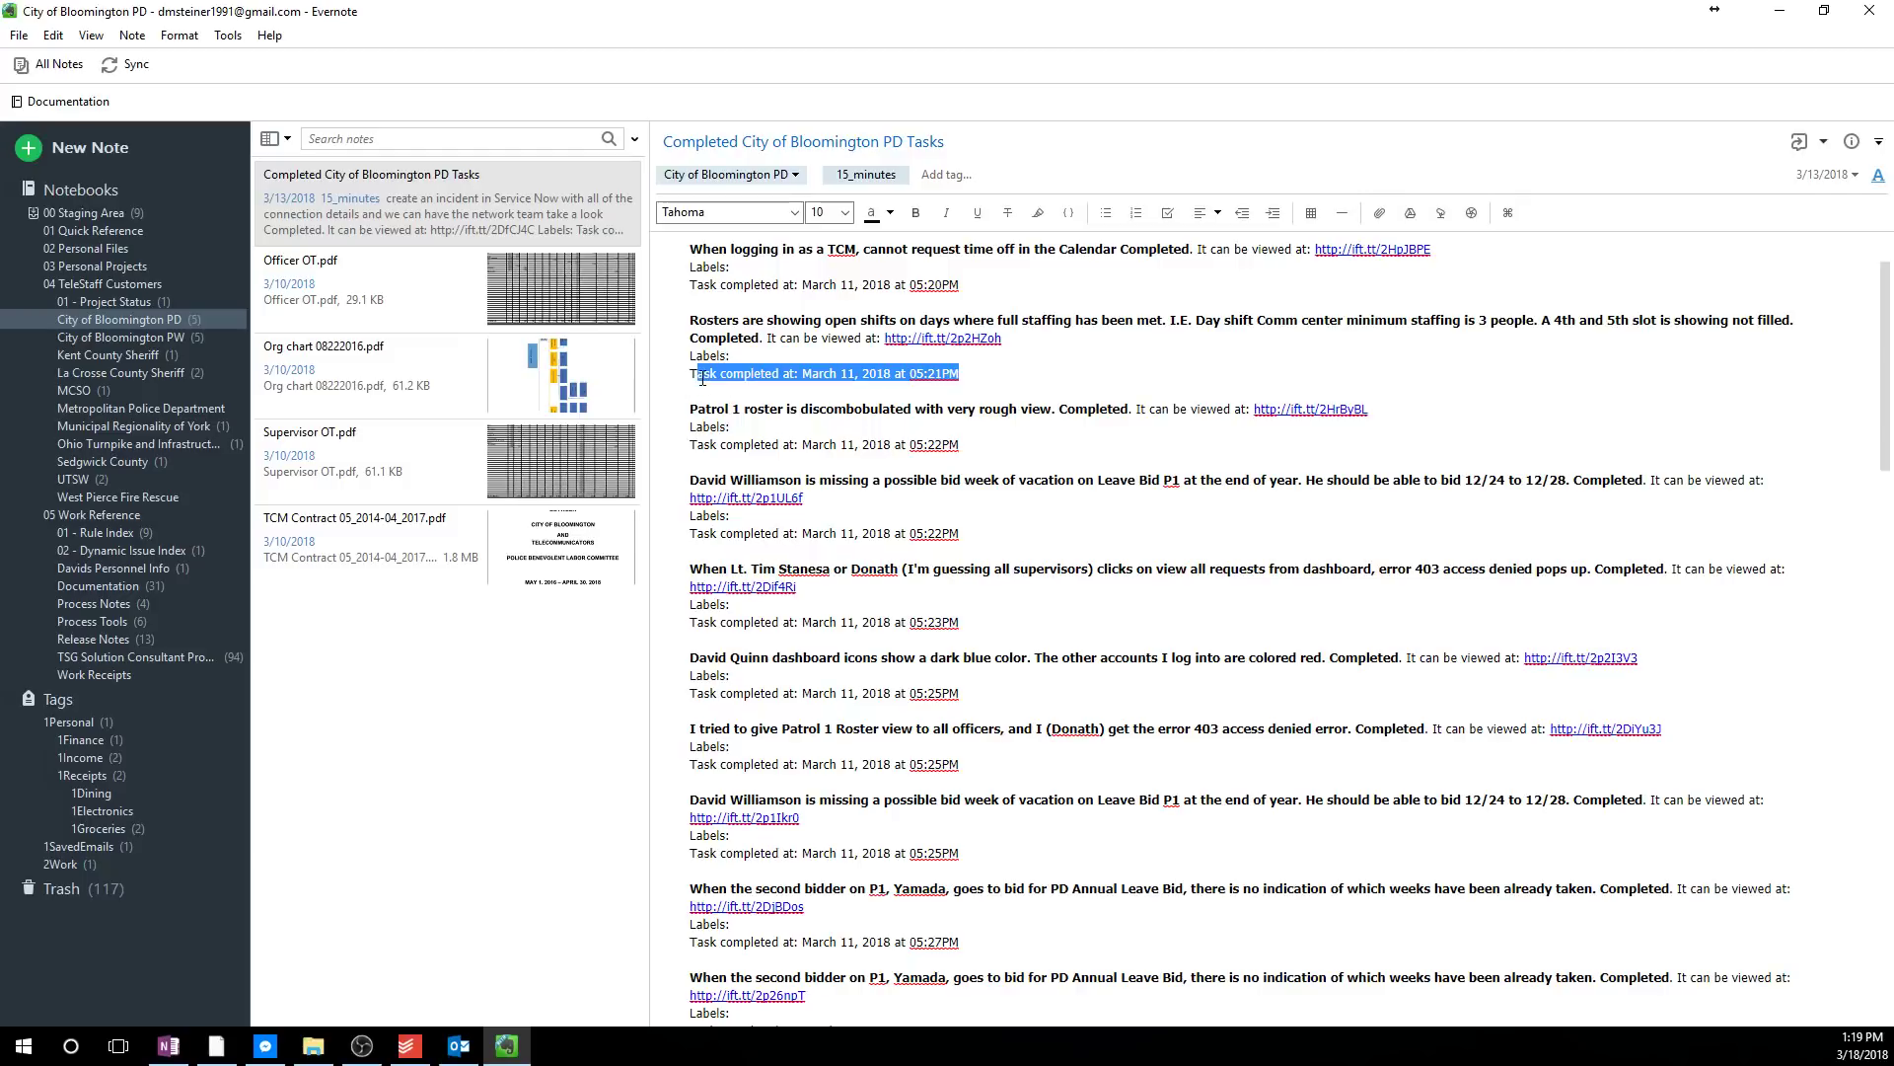
click(962, 348)
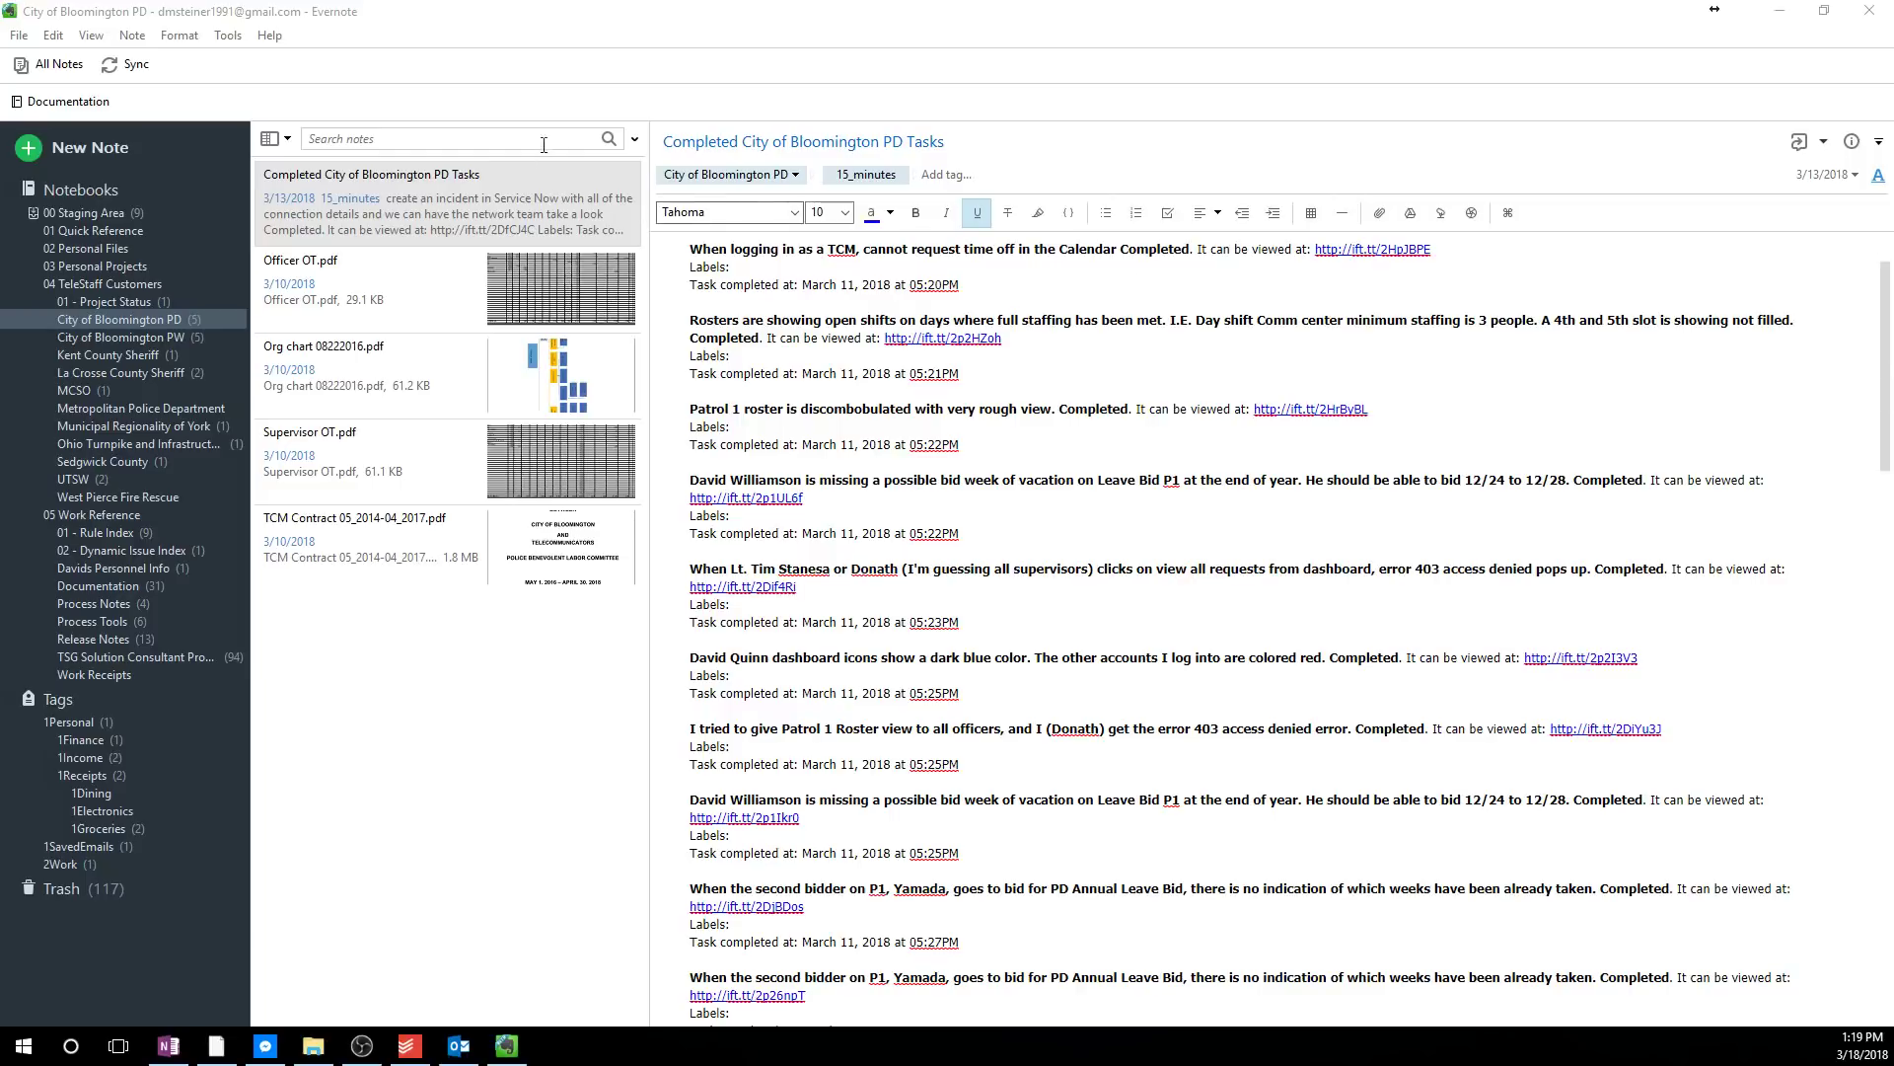
- Search all Evernote notebooks for 'completed city of blooming' and scroll through the matching note
click(345, 138)
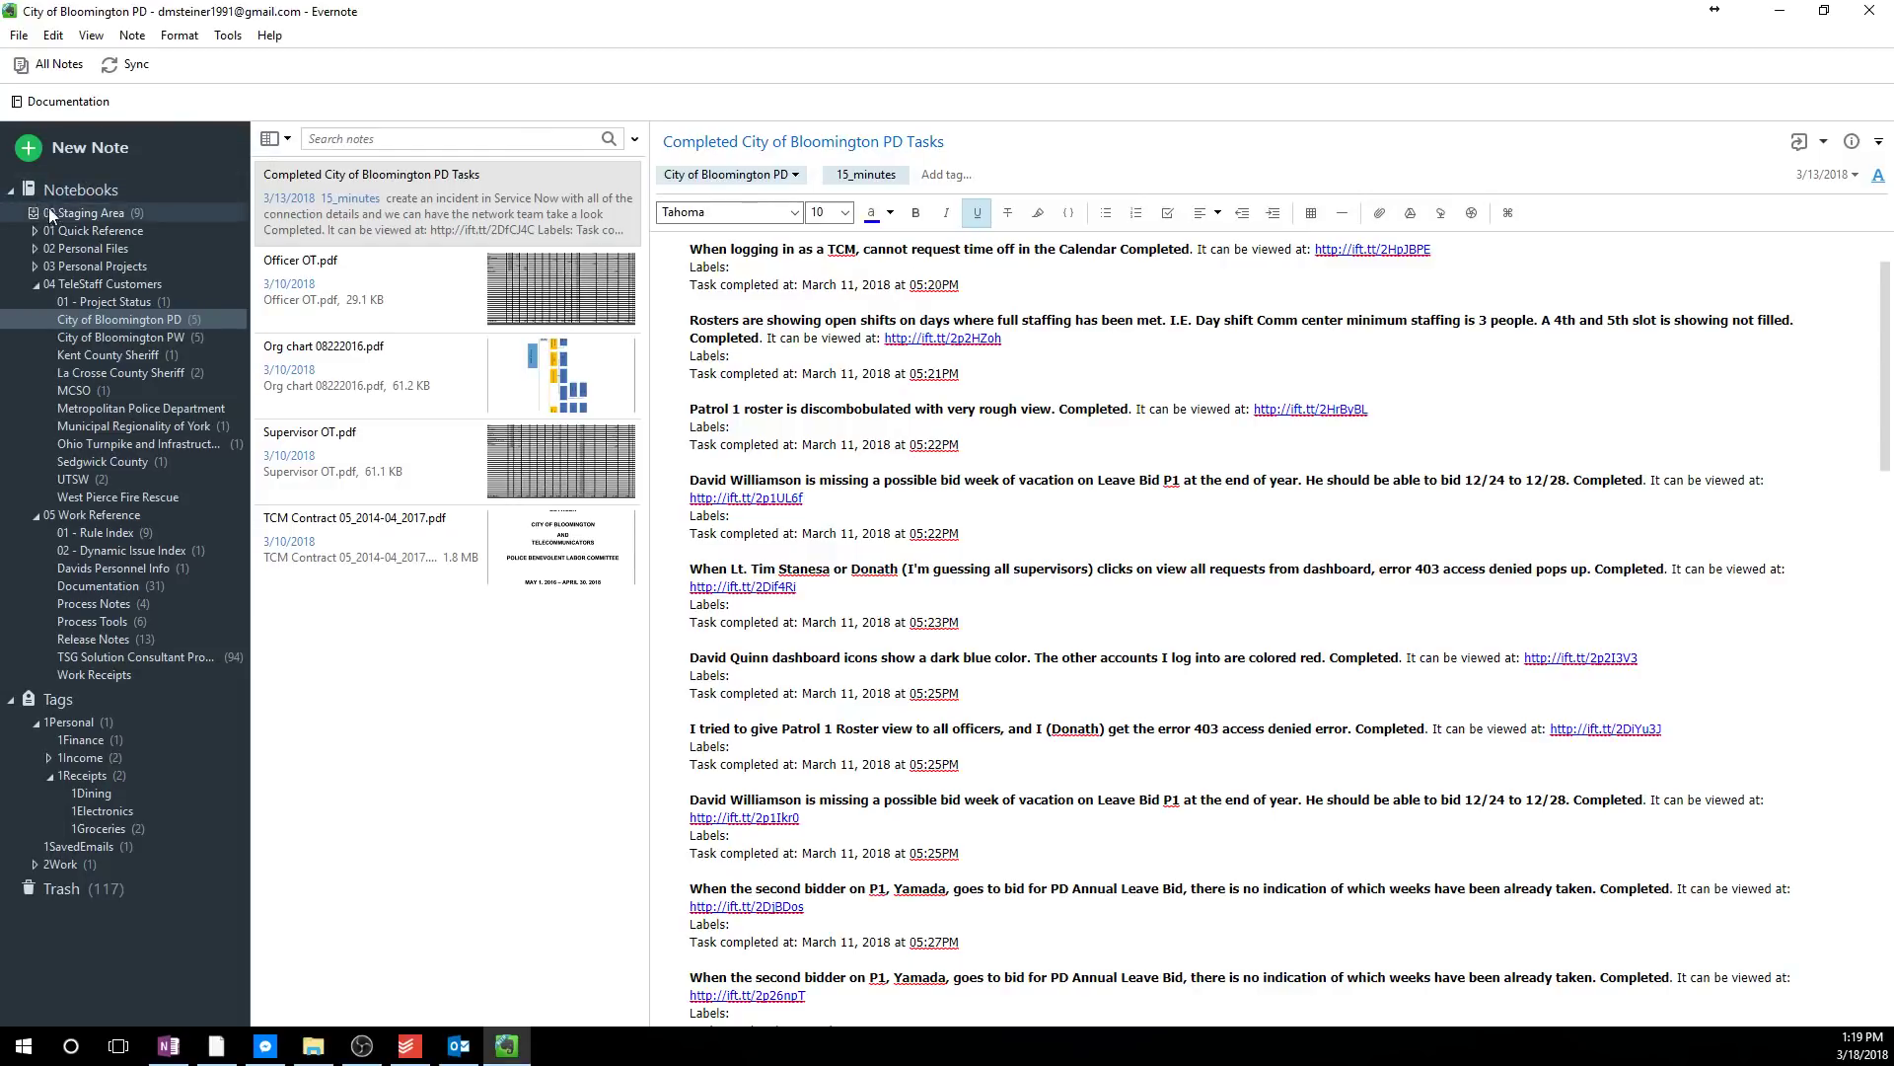
click(81, 191)
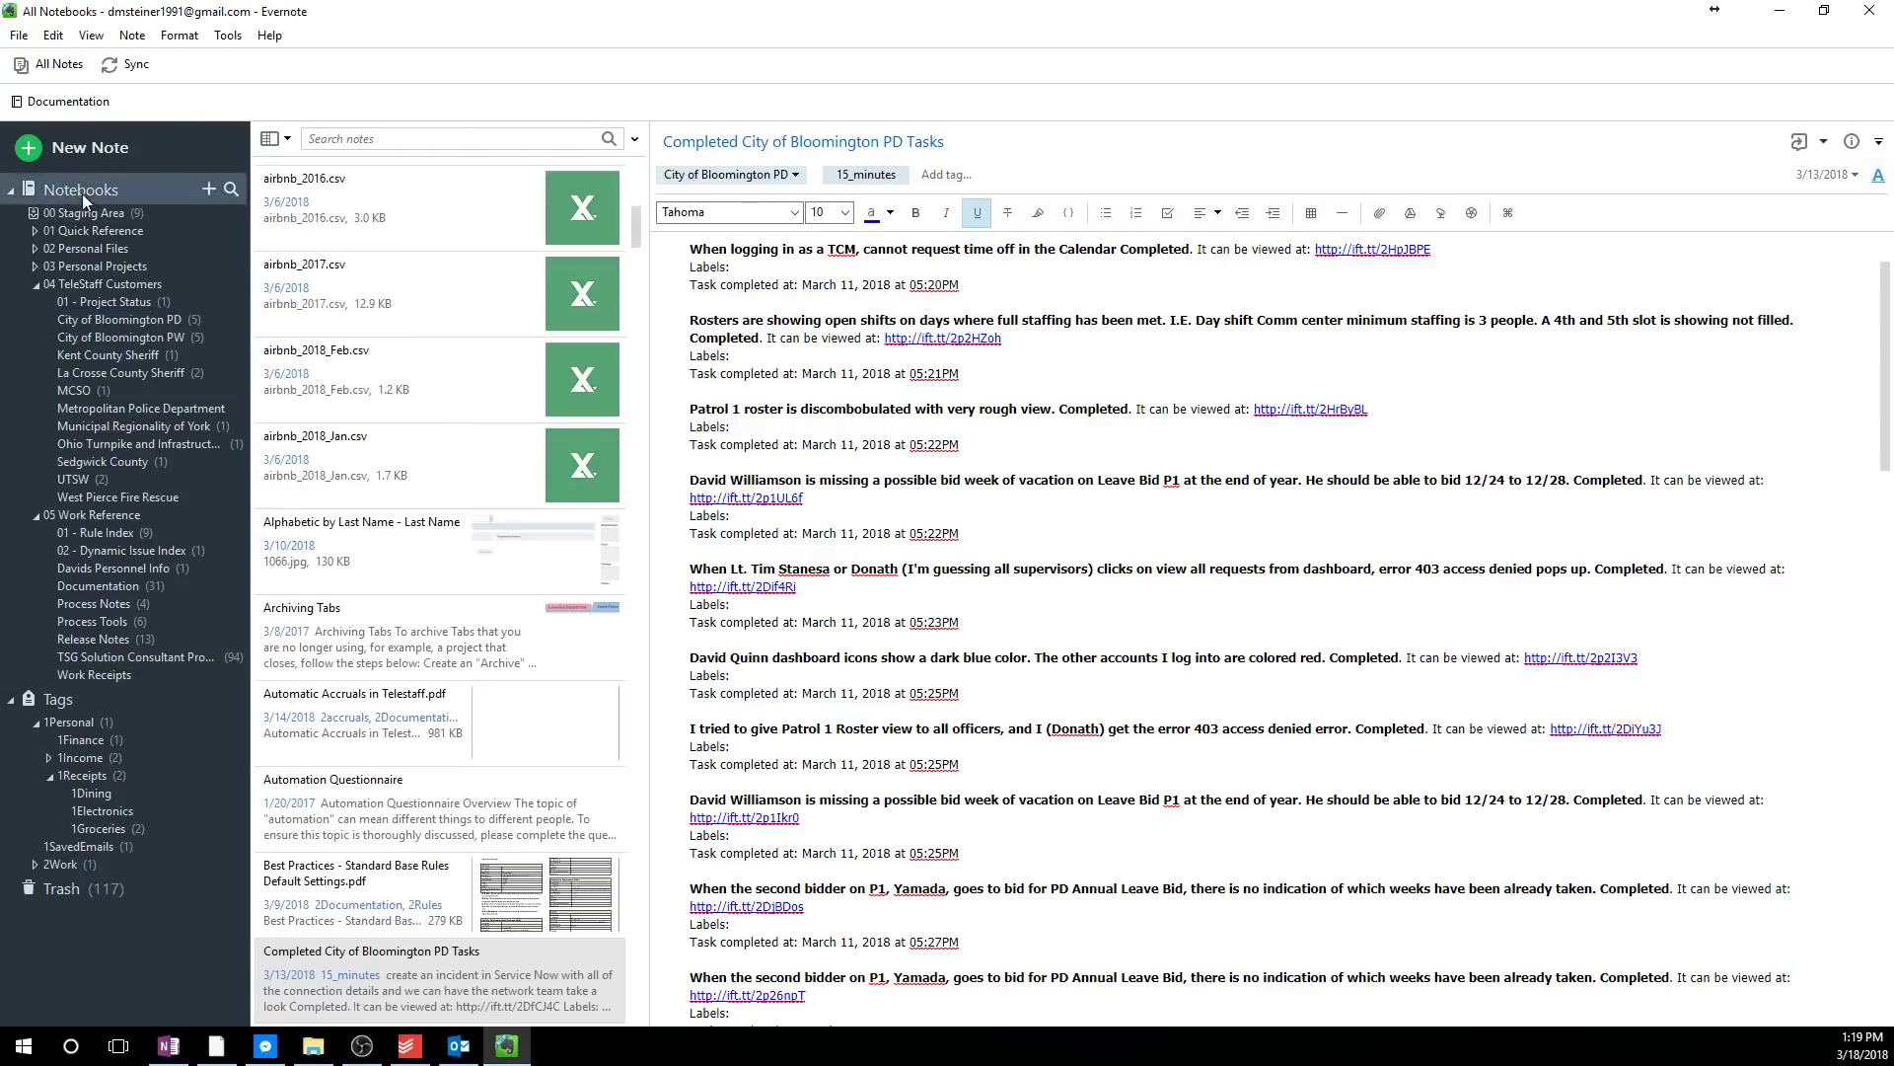
click(481, 138)
text(completed city of blooming)
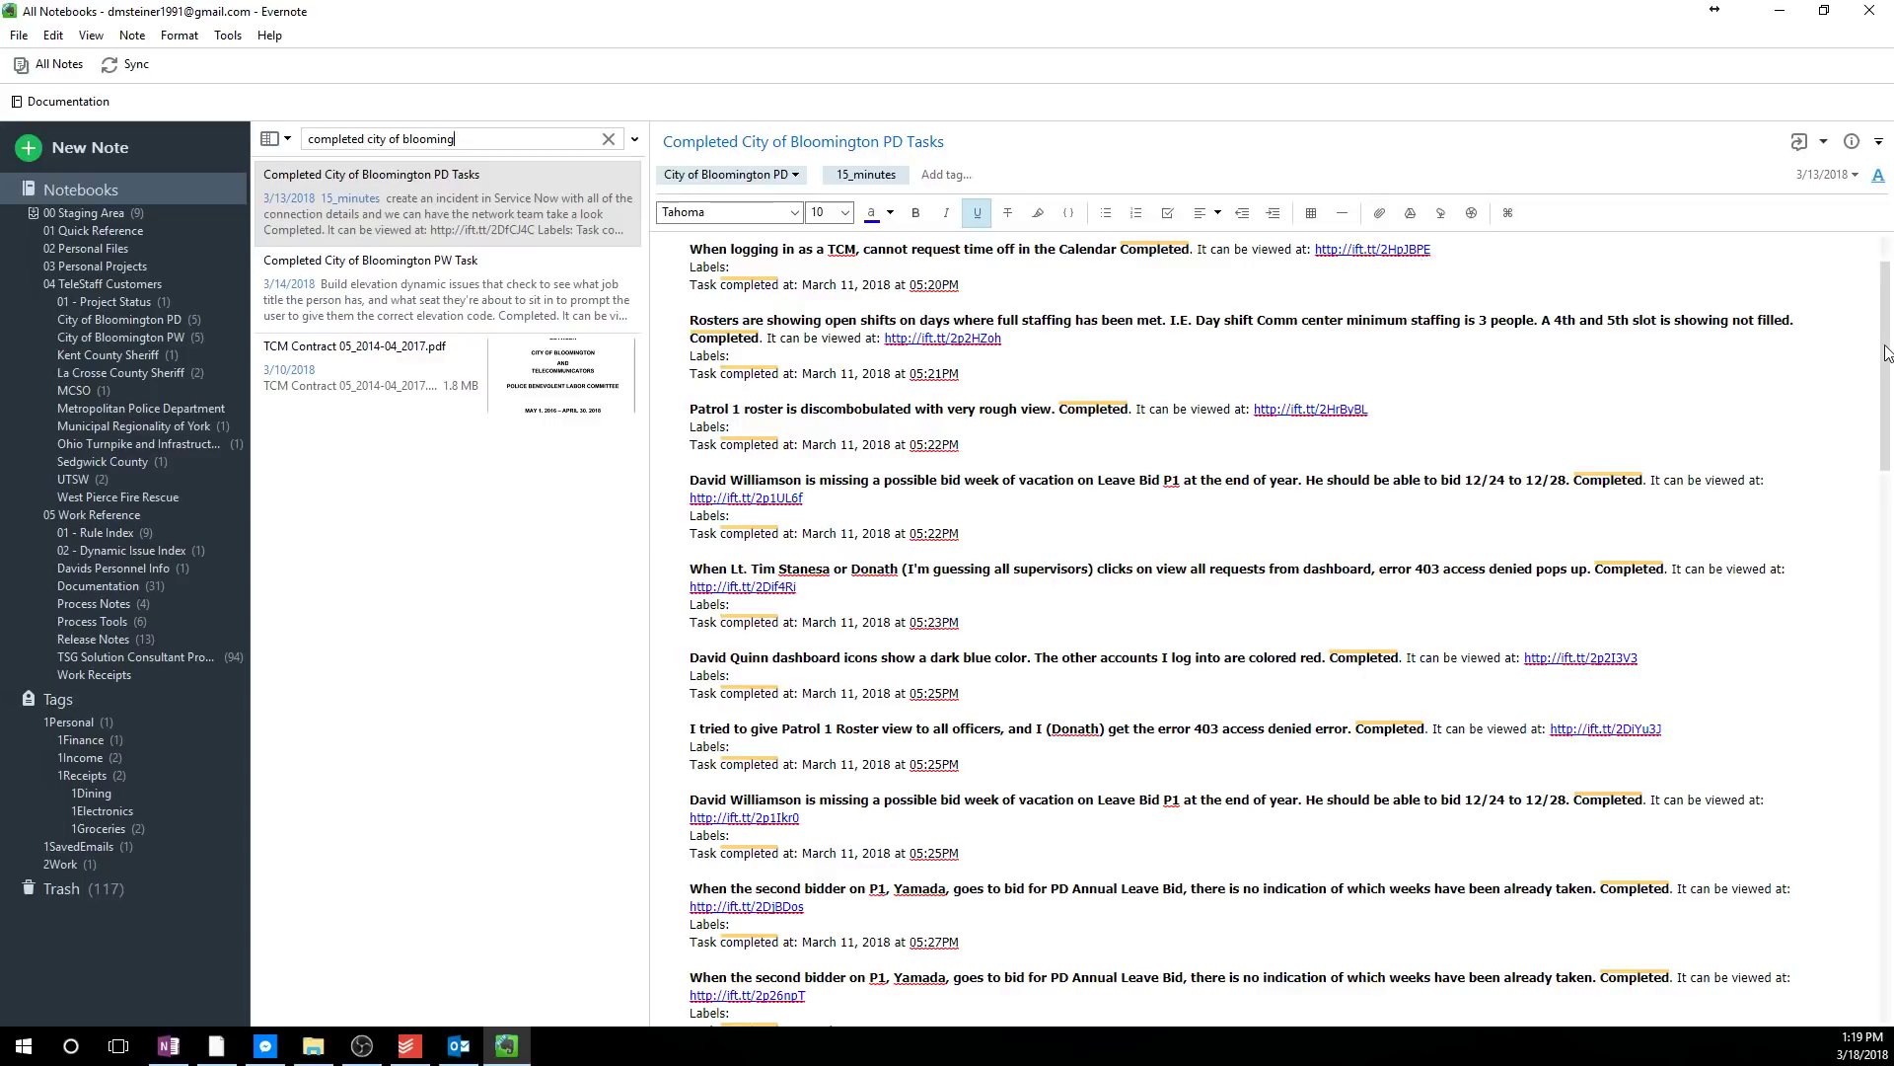
drag(1882, 353, 1882, 431)
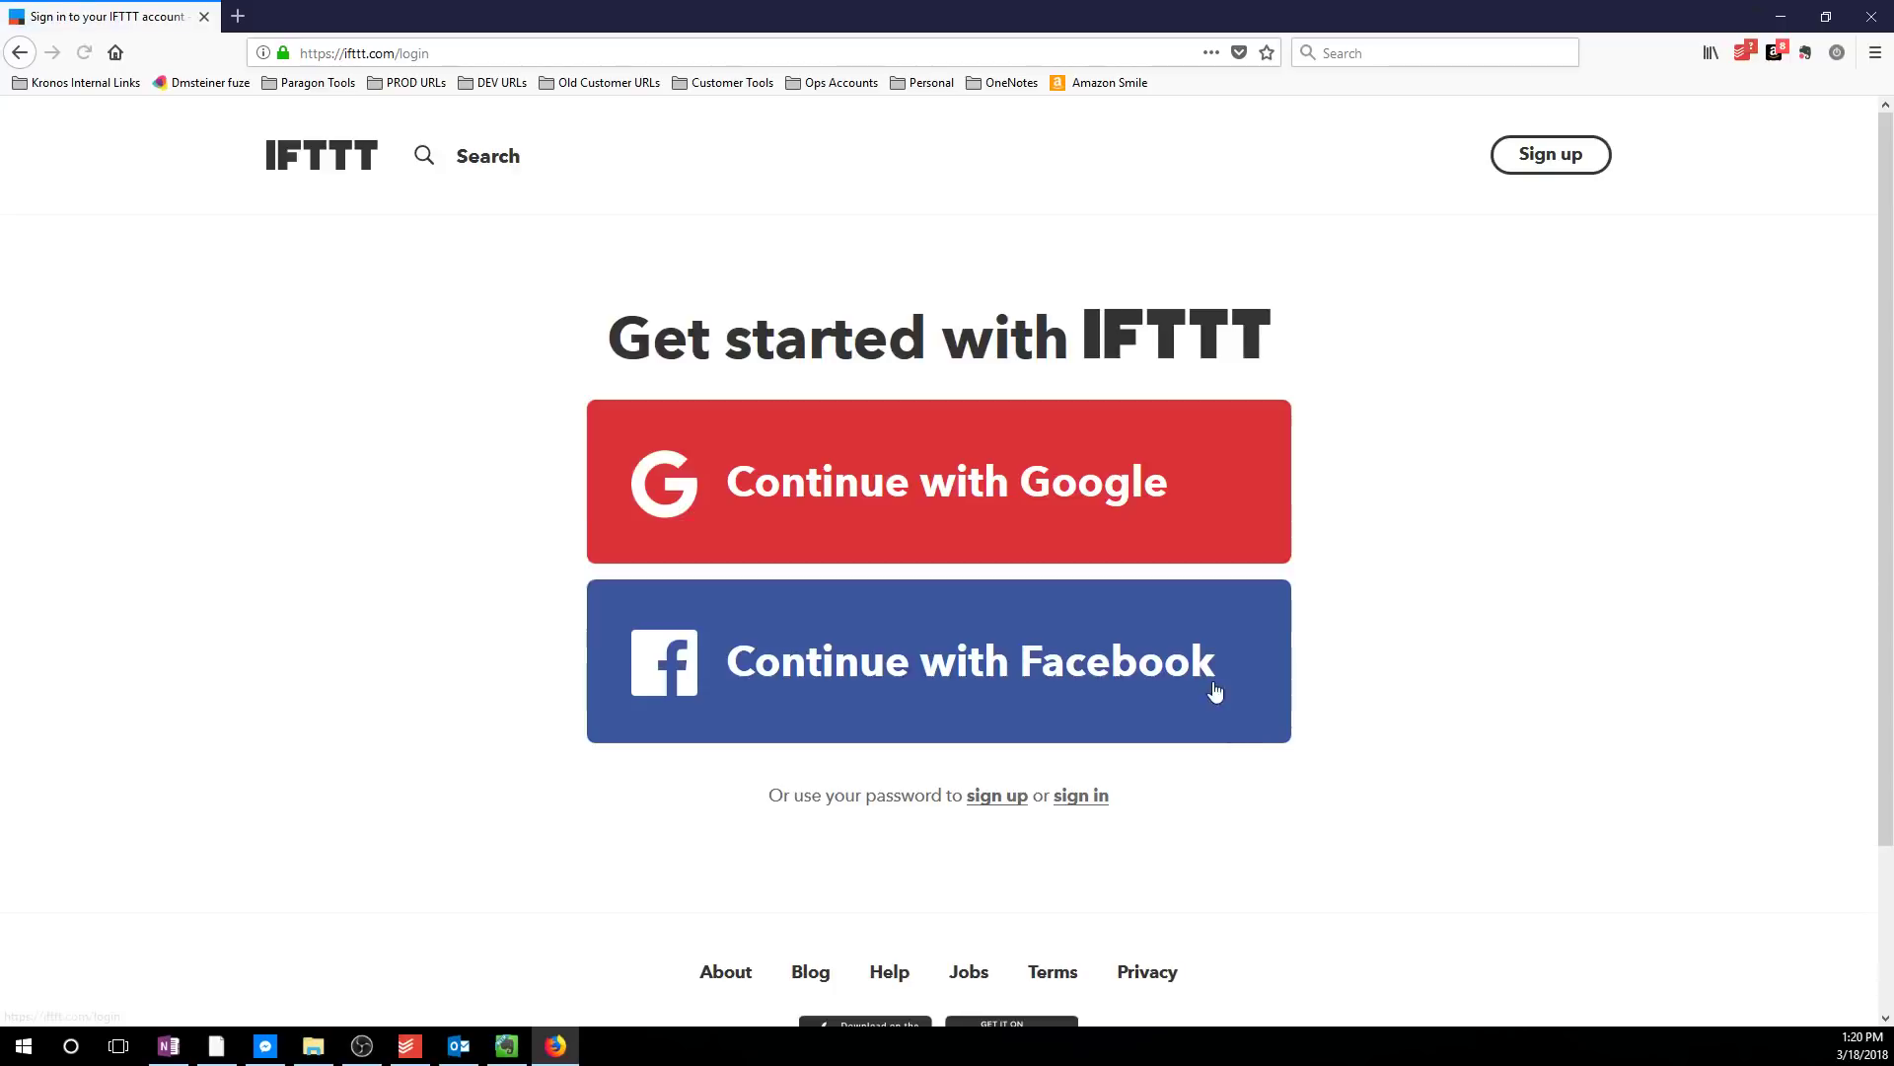
- Sign in to IFTTT with Facebook and open the City of Bloomington PD applet from My Applets
click(1234, 658)
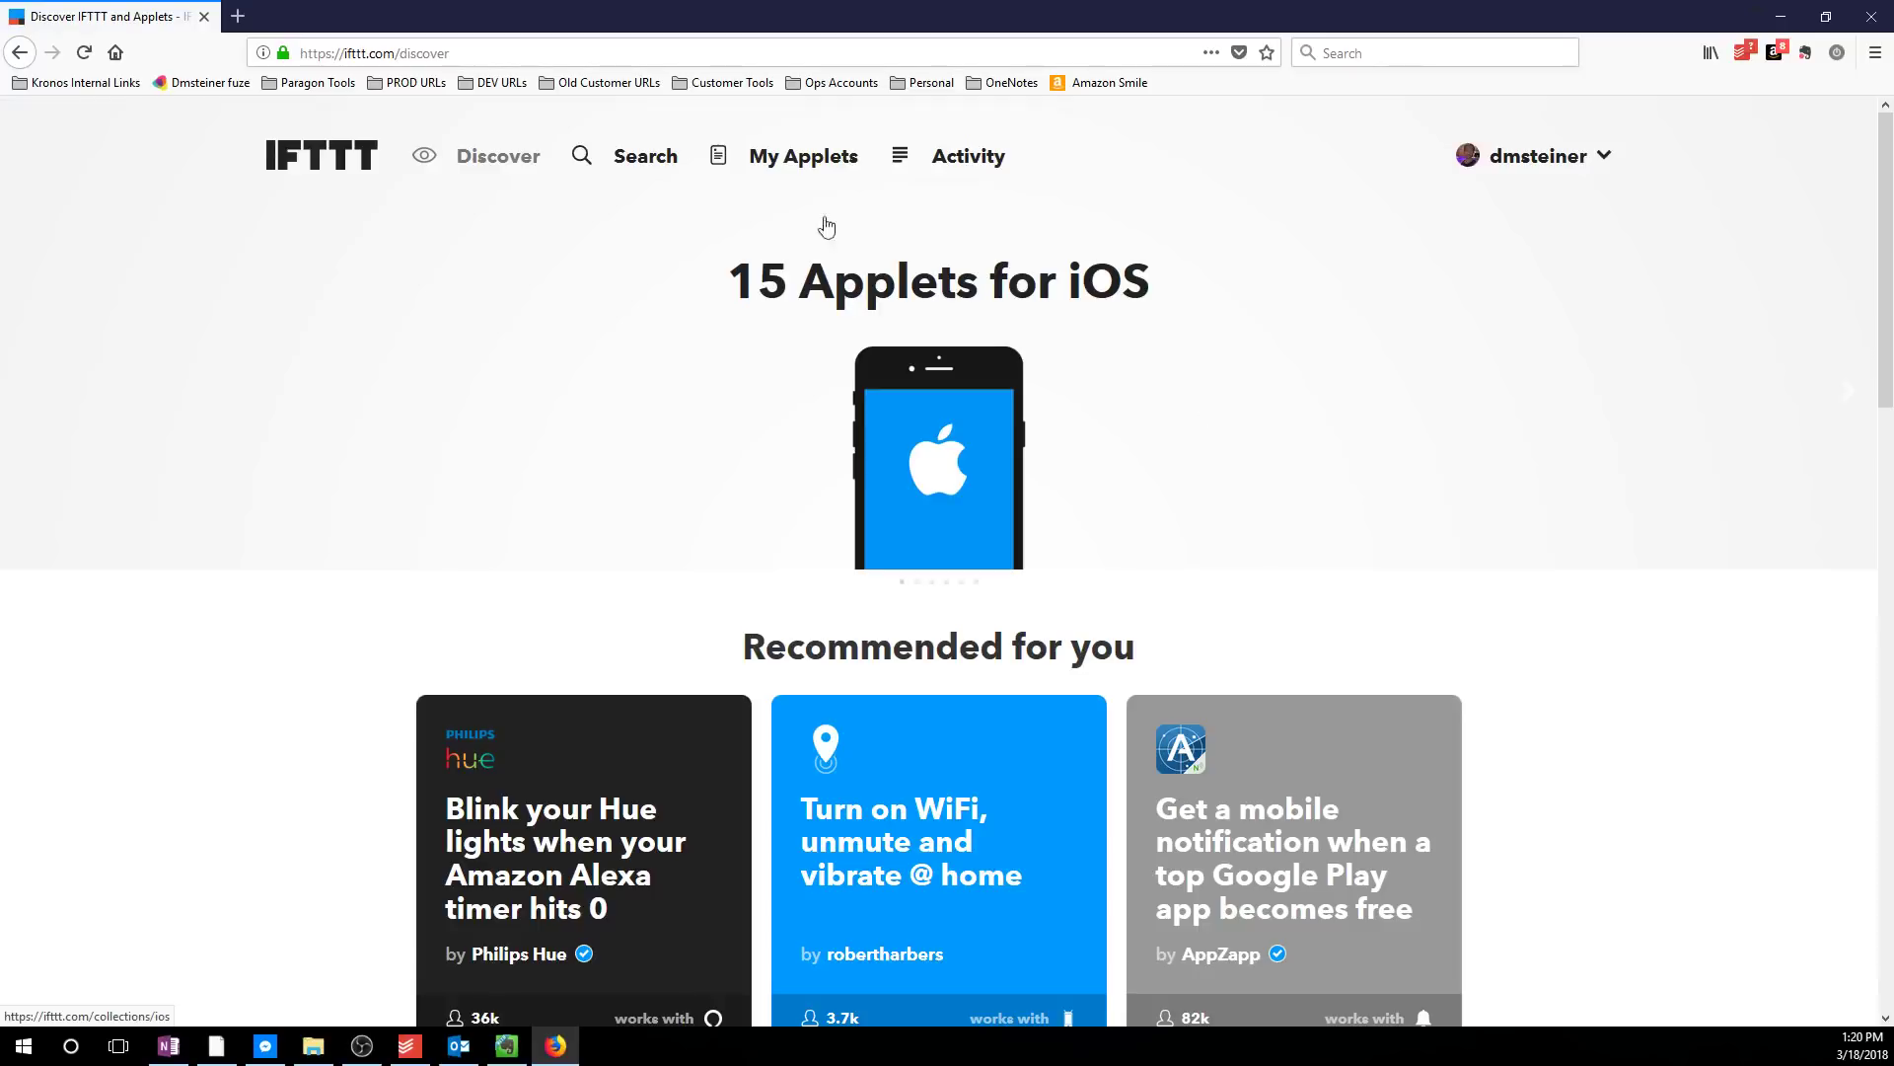
click(808, 166)
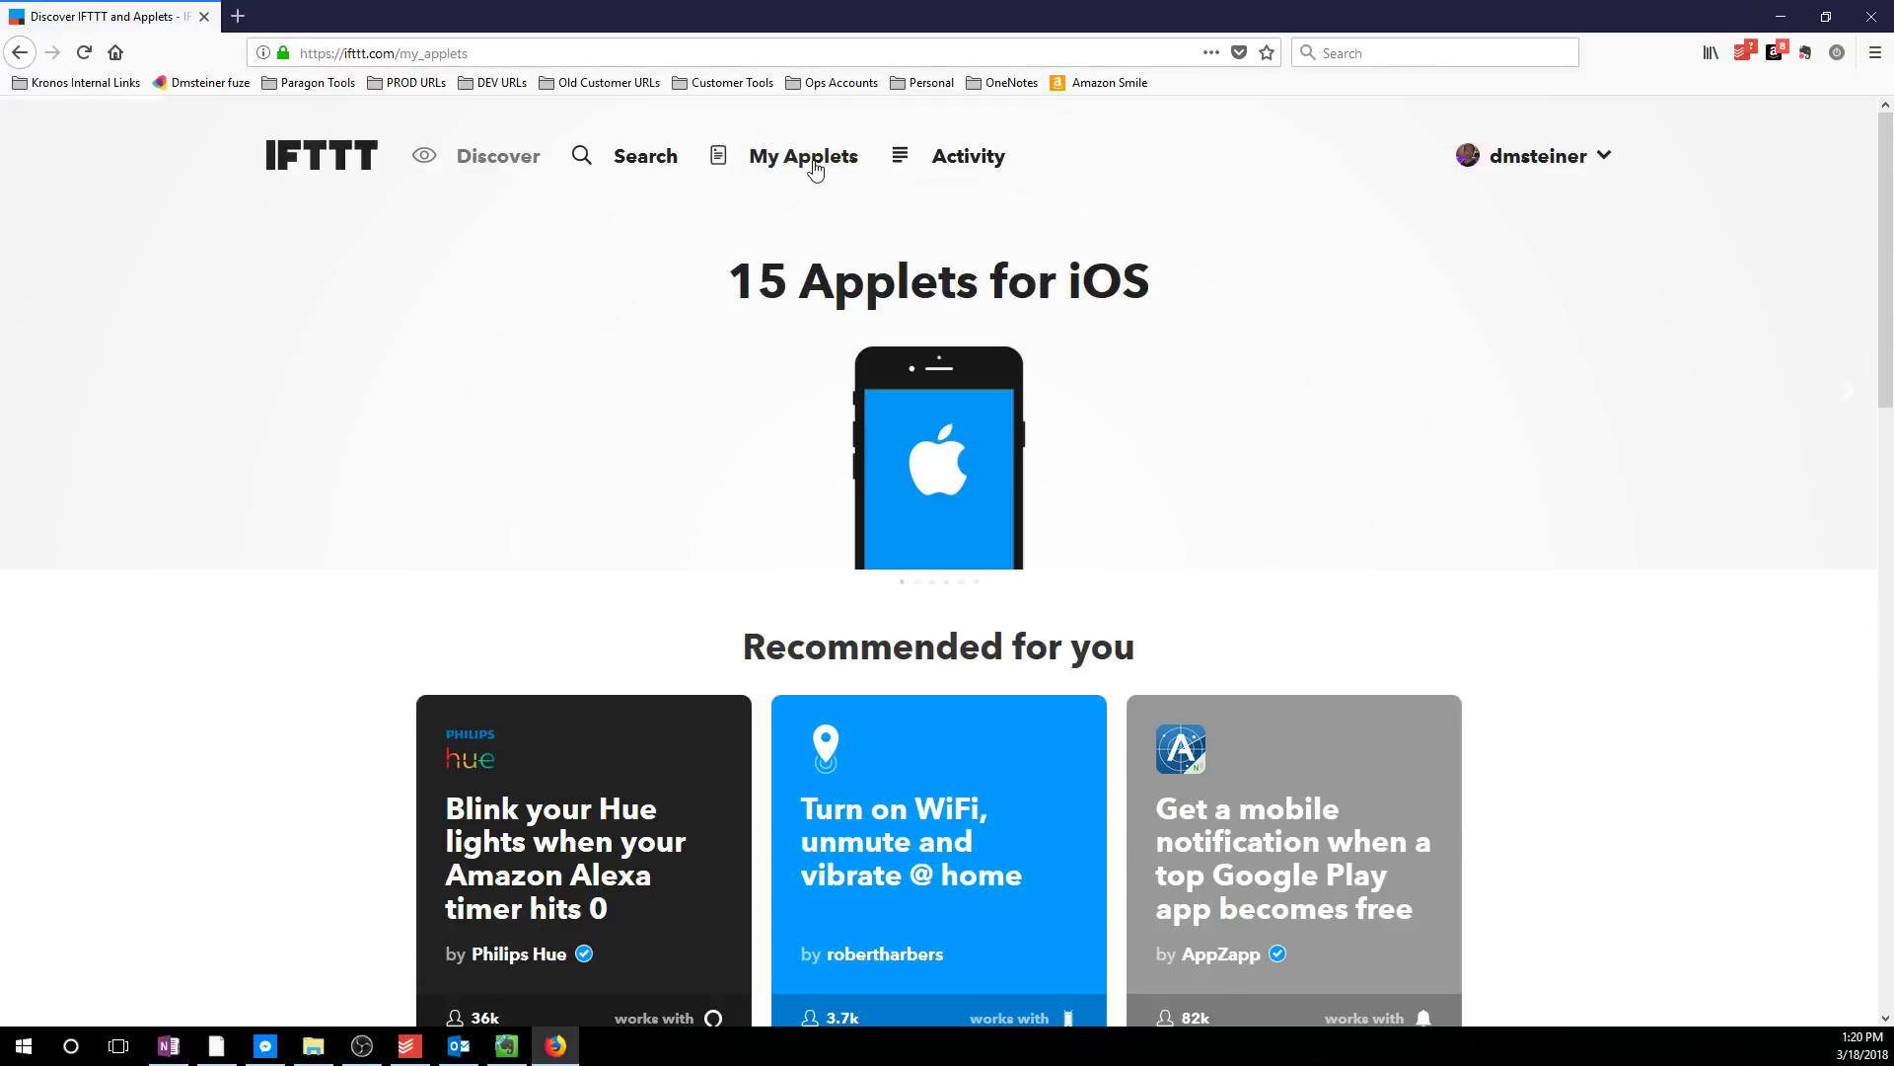
scroll(1610, 530, down, 5)
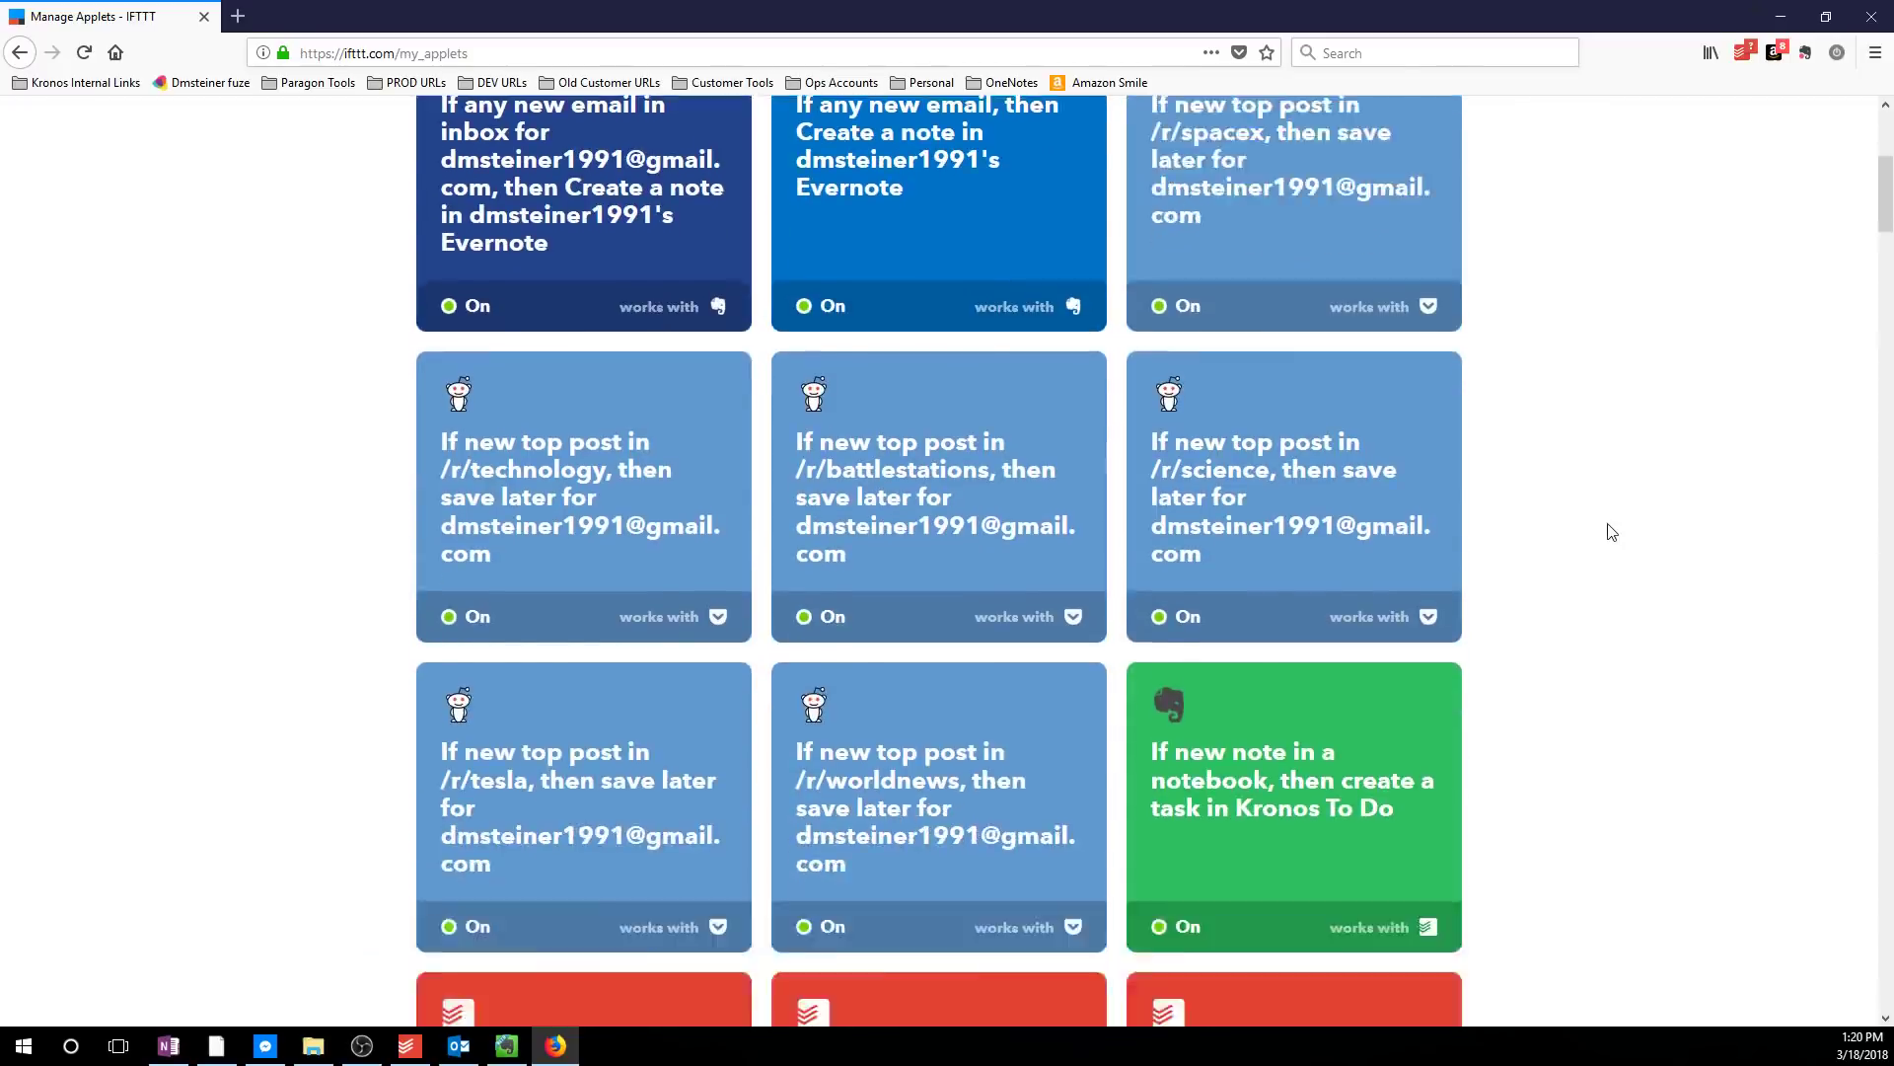
scroll(1610, 531, down, 9)
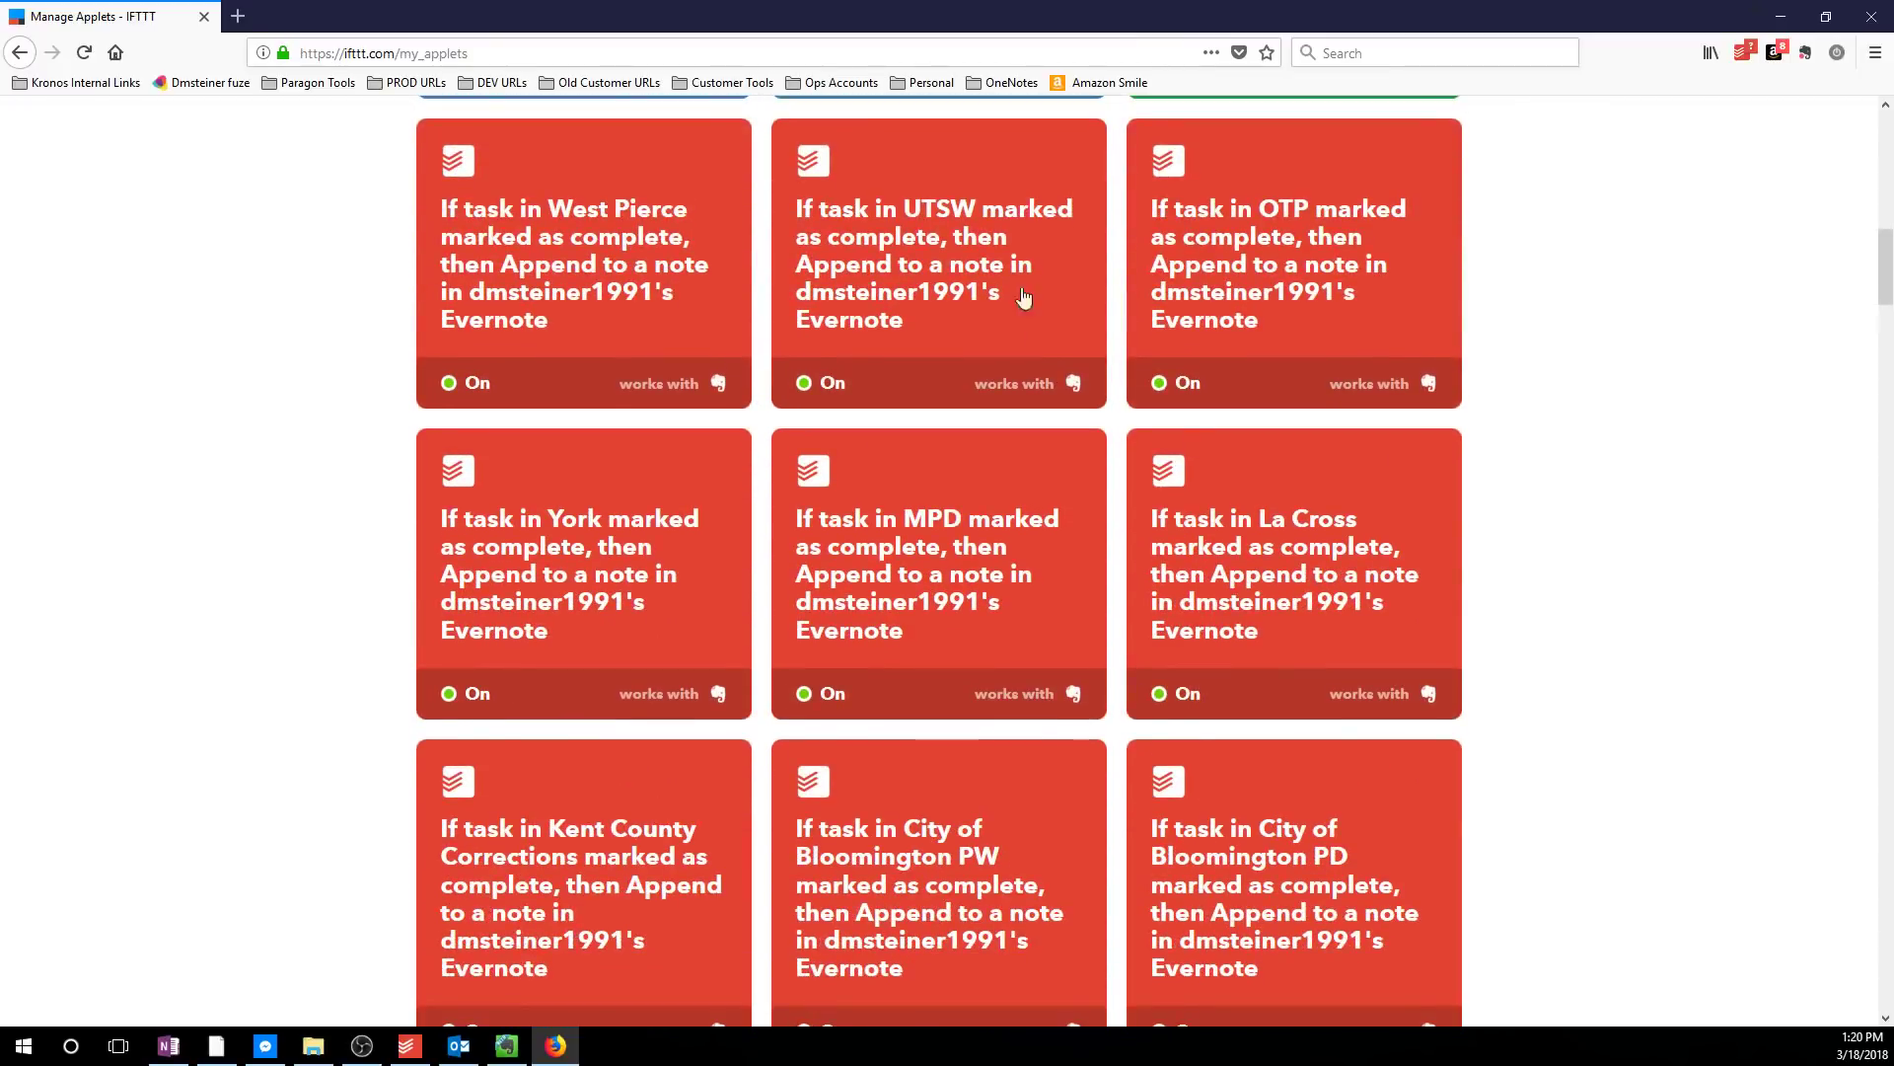
scroll(1547, 359, down, 3)
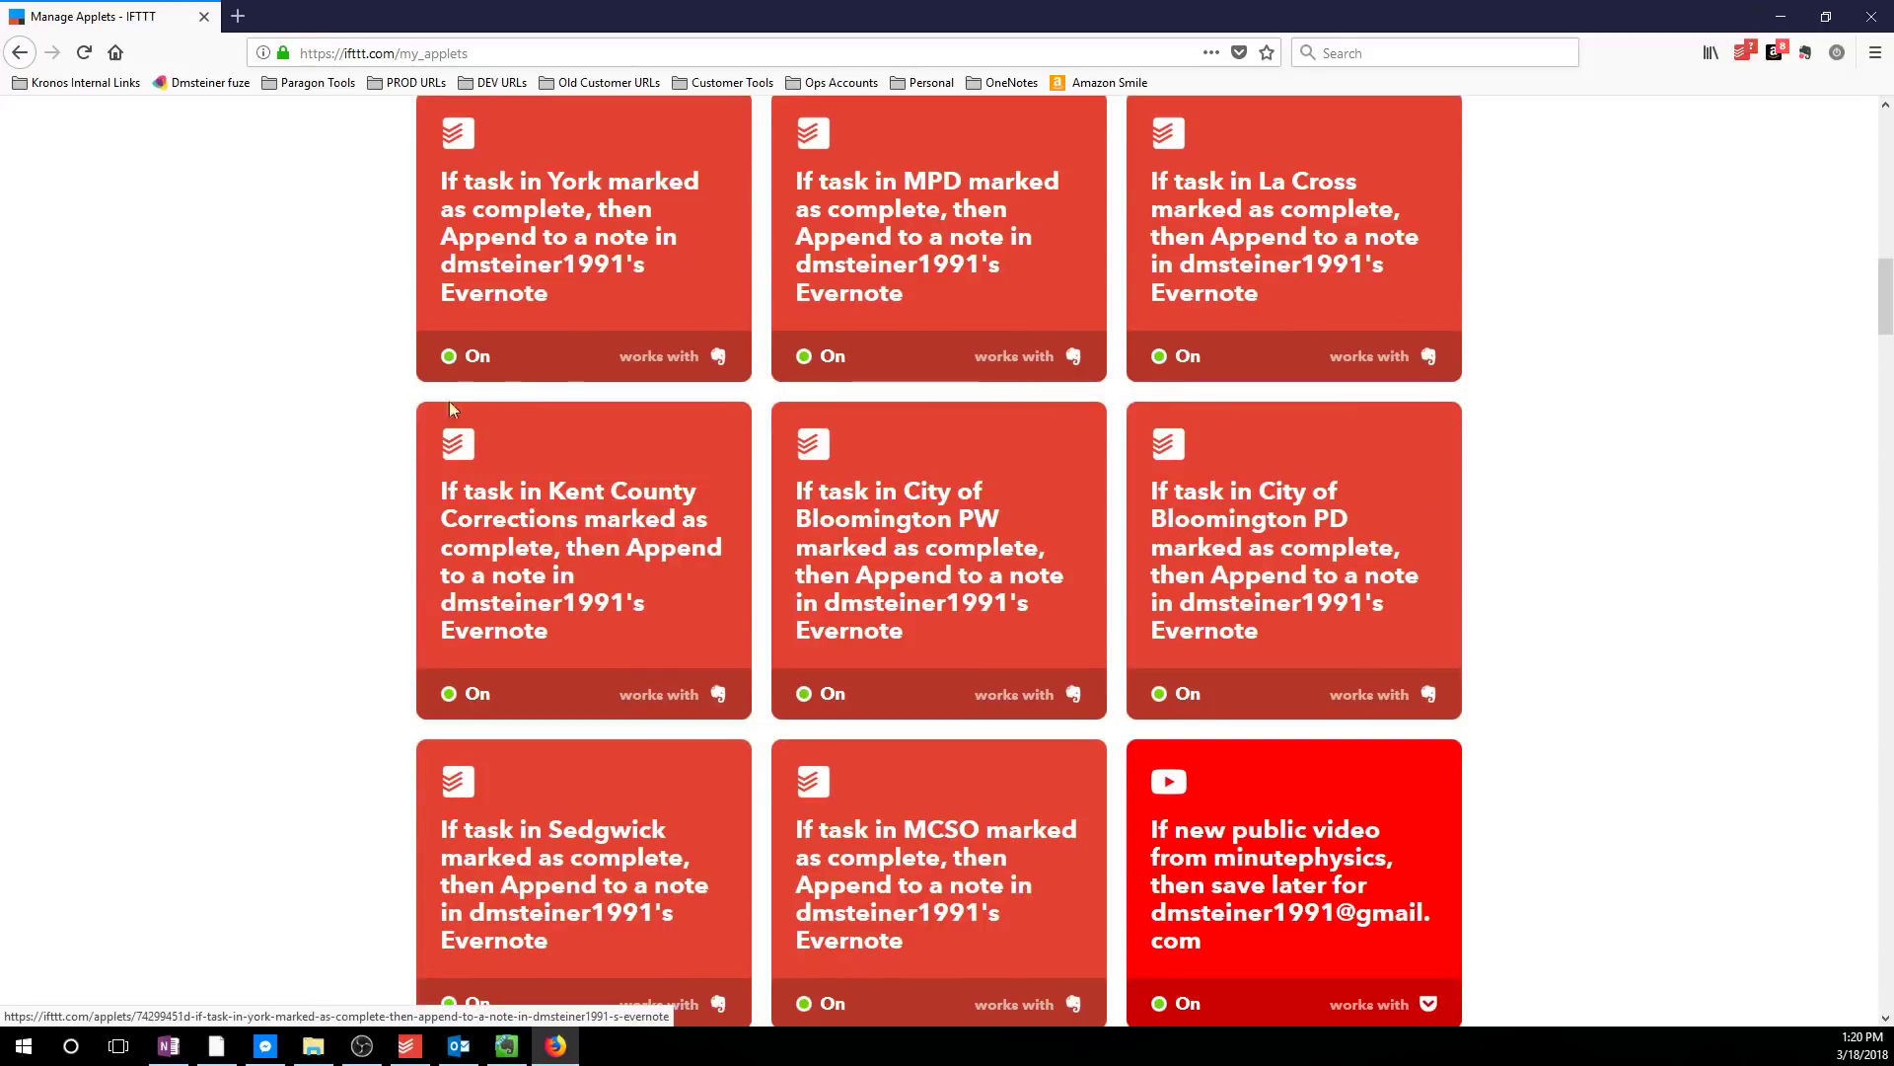
scroll(439, 419, down, 2)
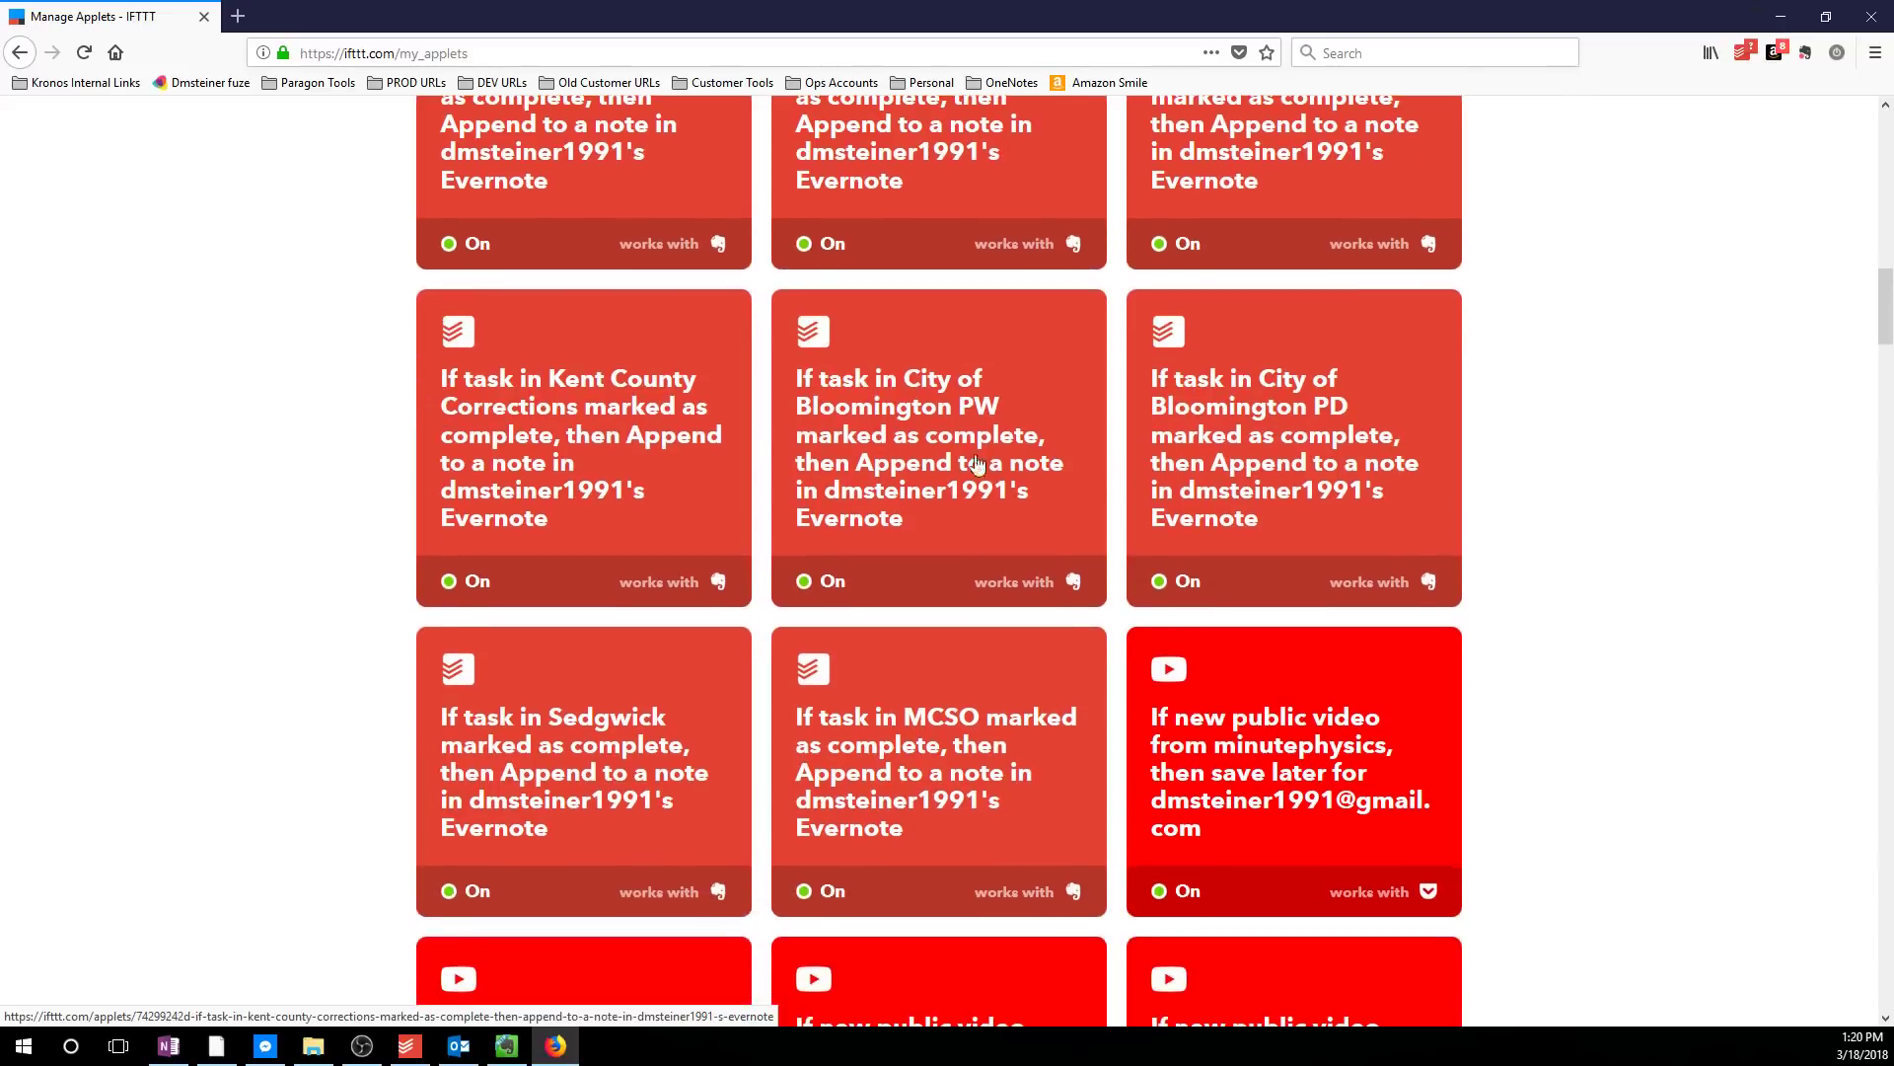
click(1347, 454)
scroll(1352, 454, down, 4)
scroll(1272, 429, up, 3)
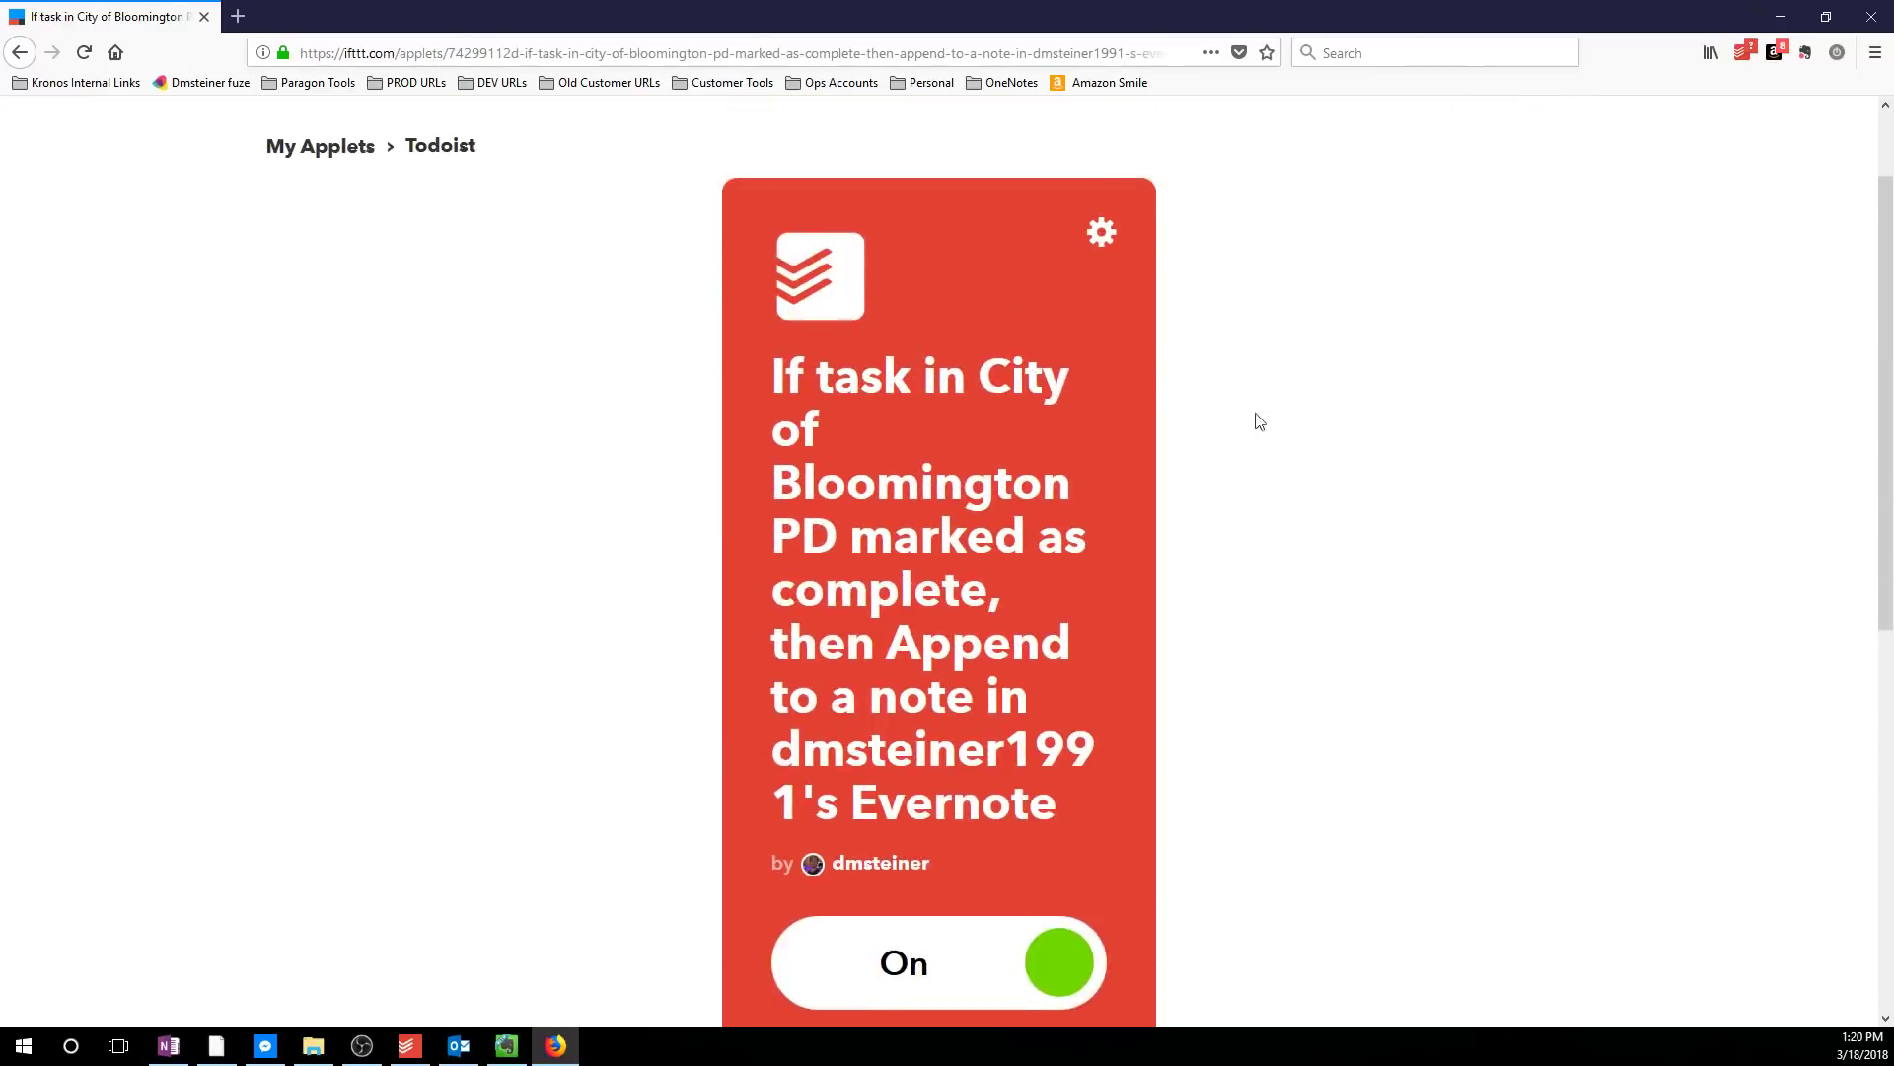
- In the applet settings, keep City of Bloomington PD as the watched Todoist project
click(1107, 247)
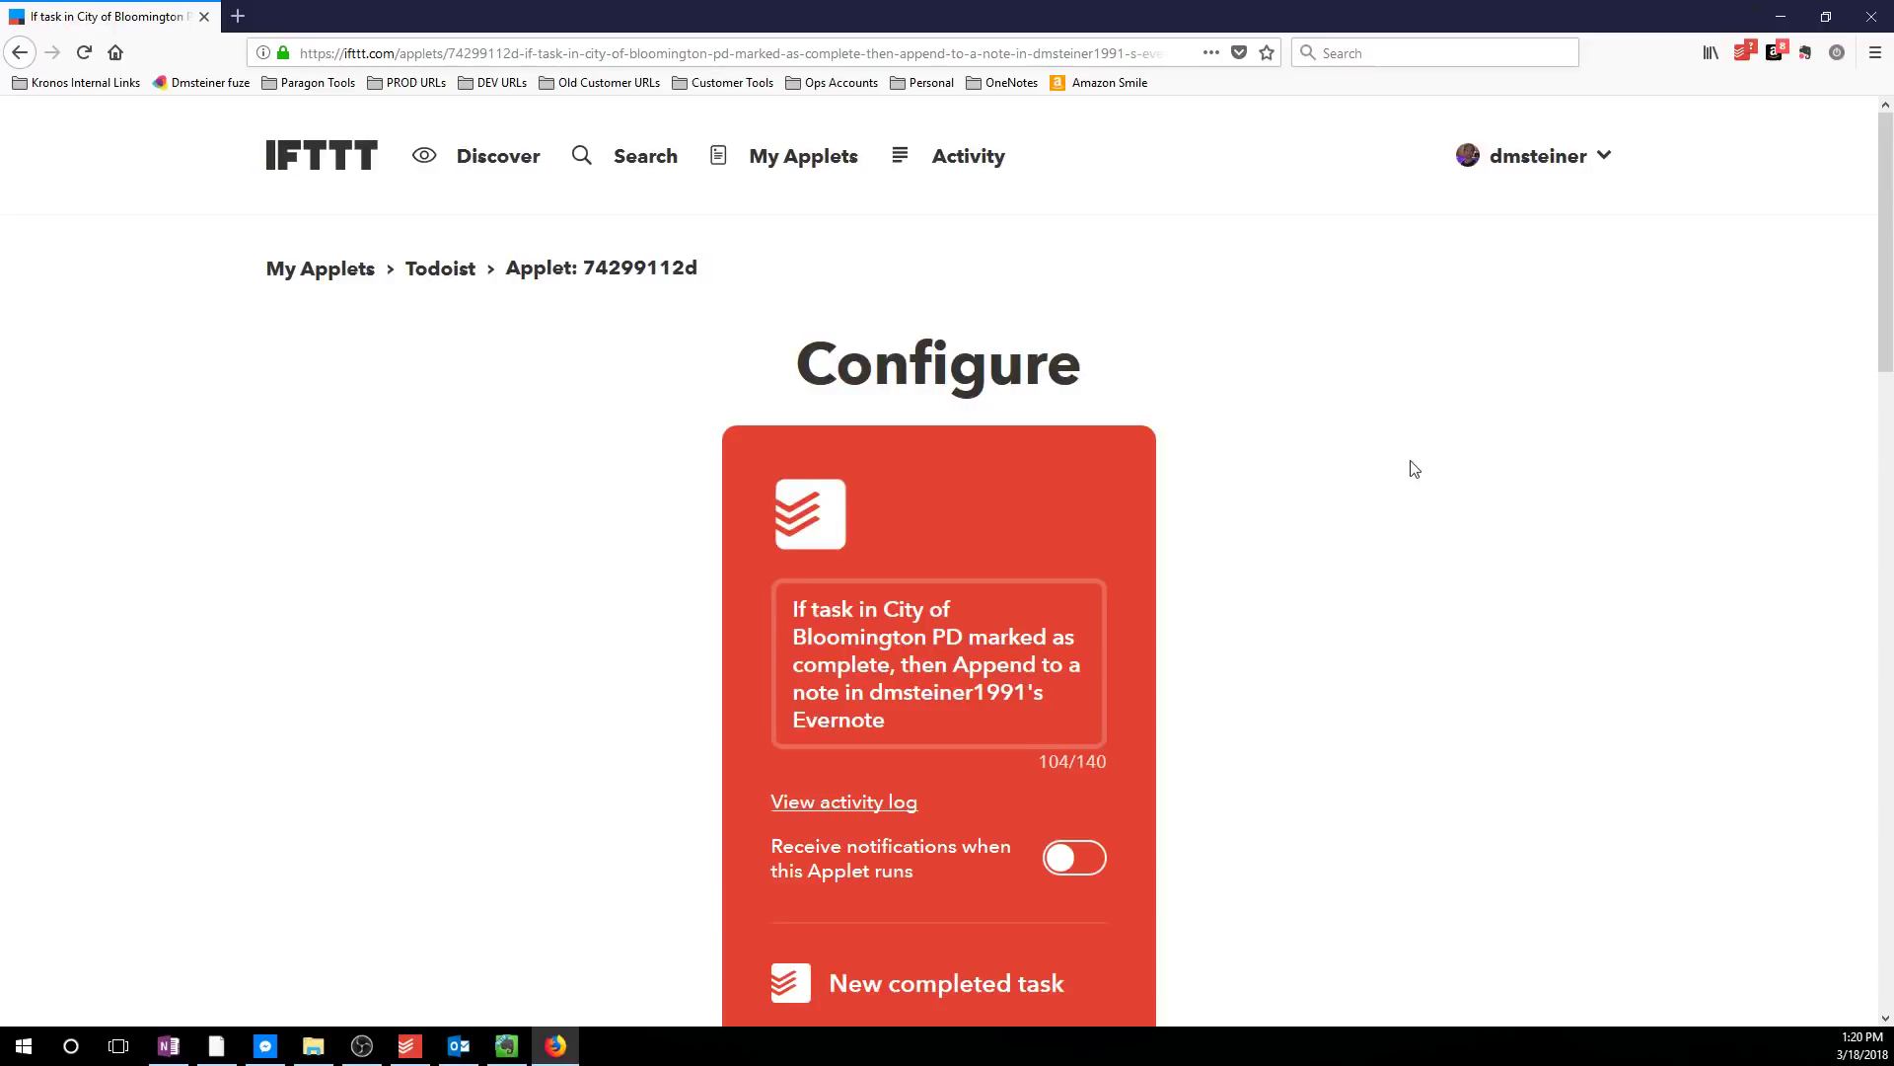
scroll(1416, 469, down, 4)
scroll(1415, 469, down, 3)
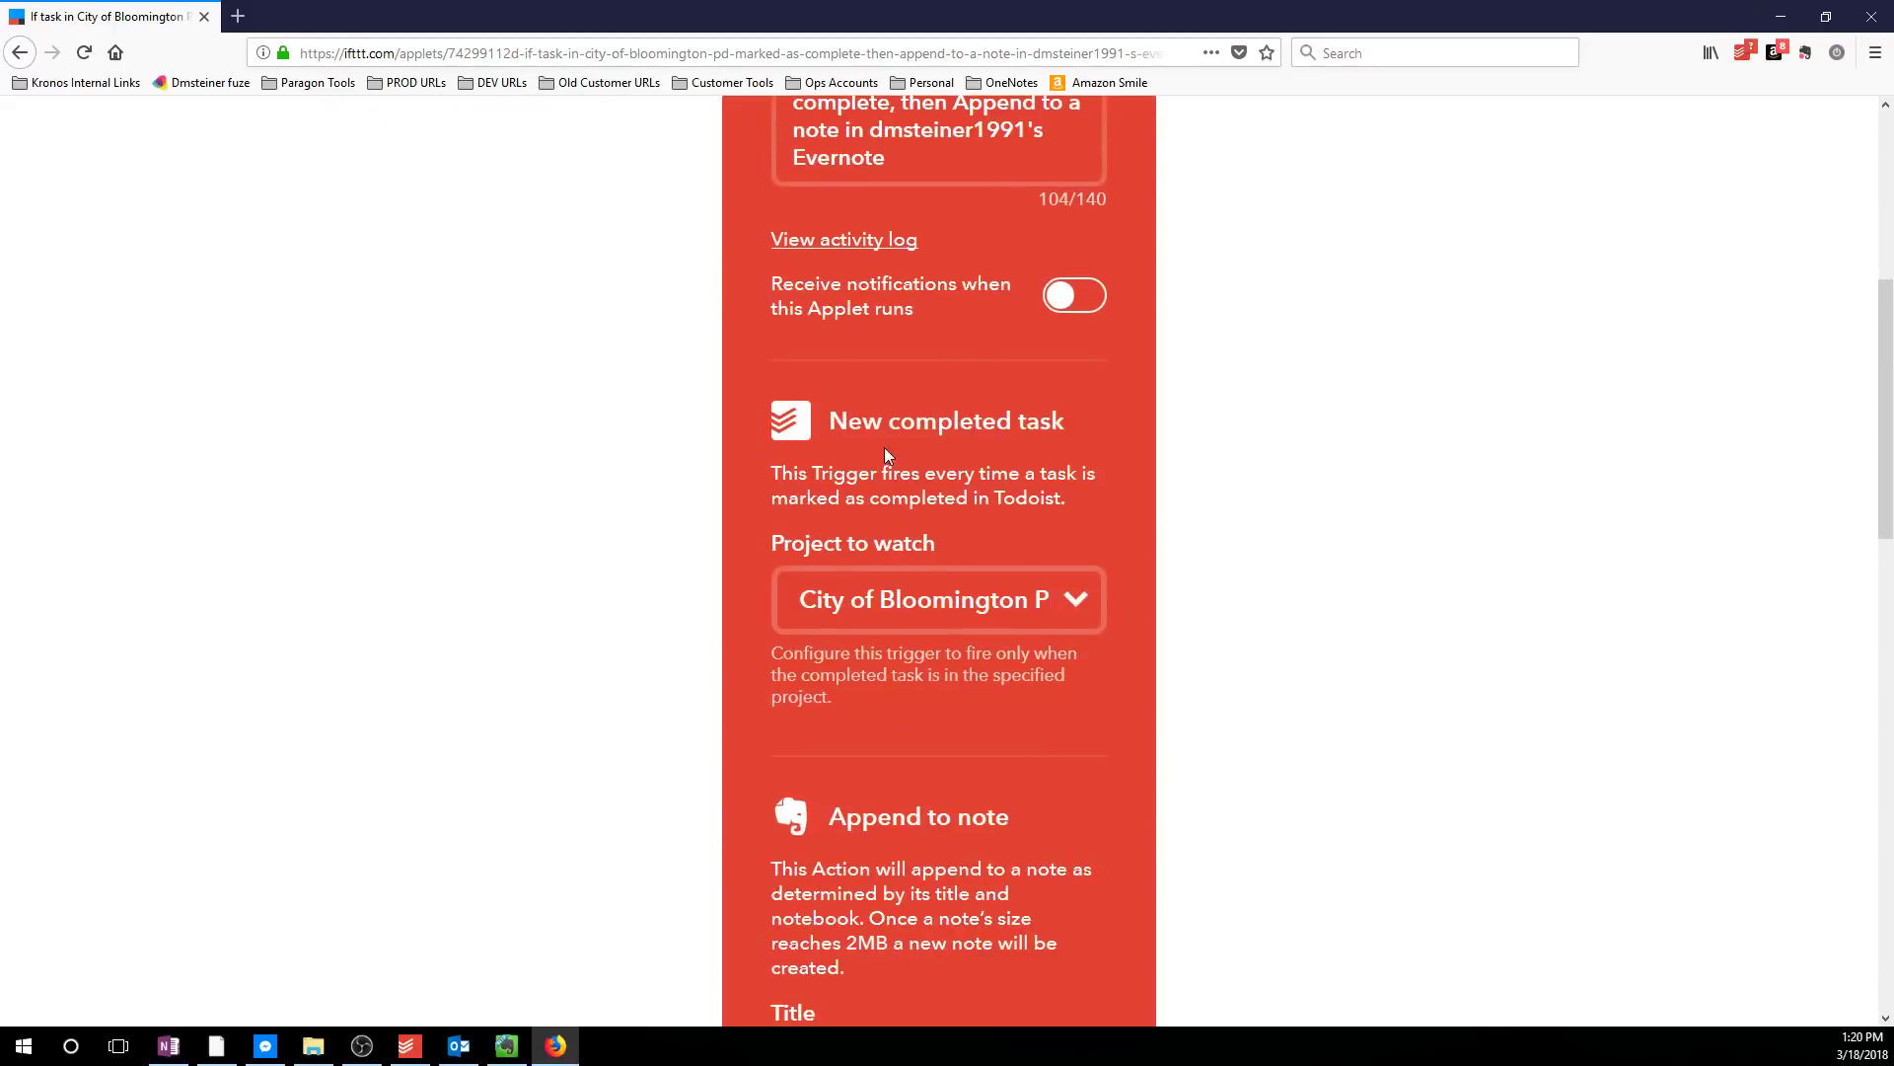
click(1076, 607)
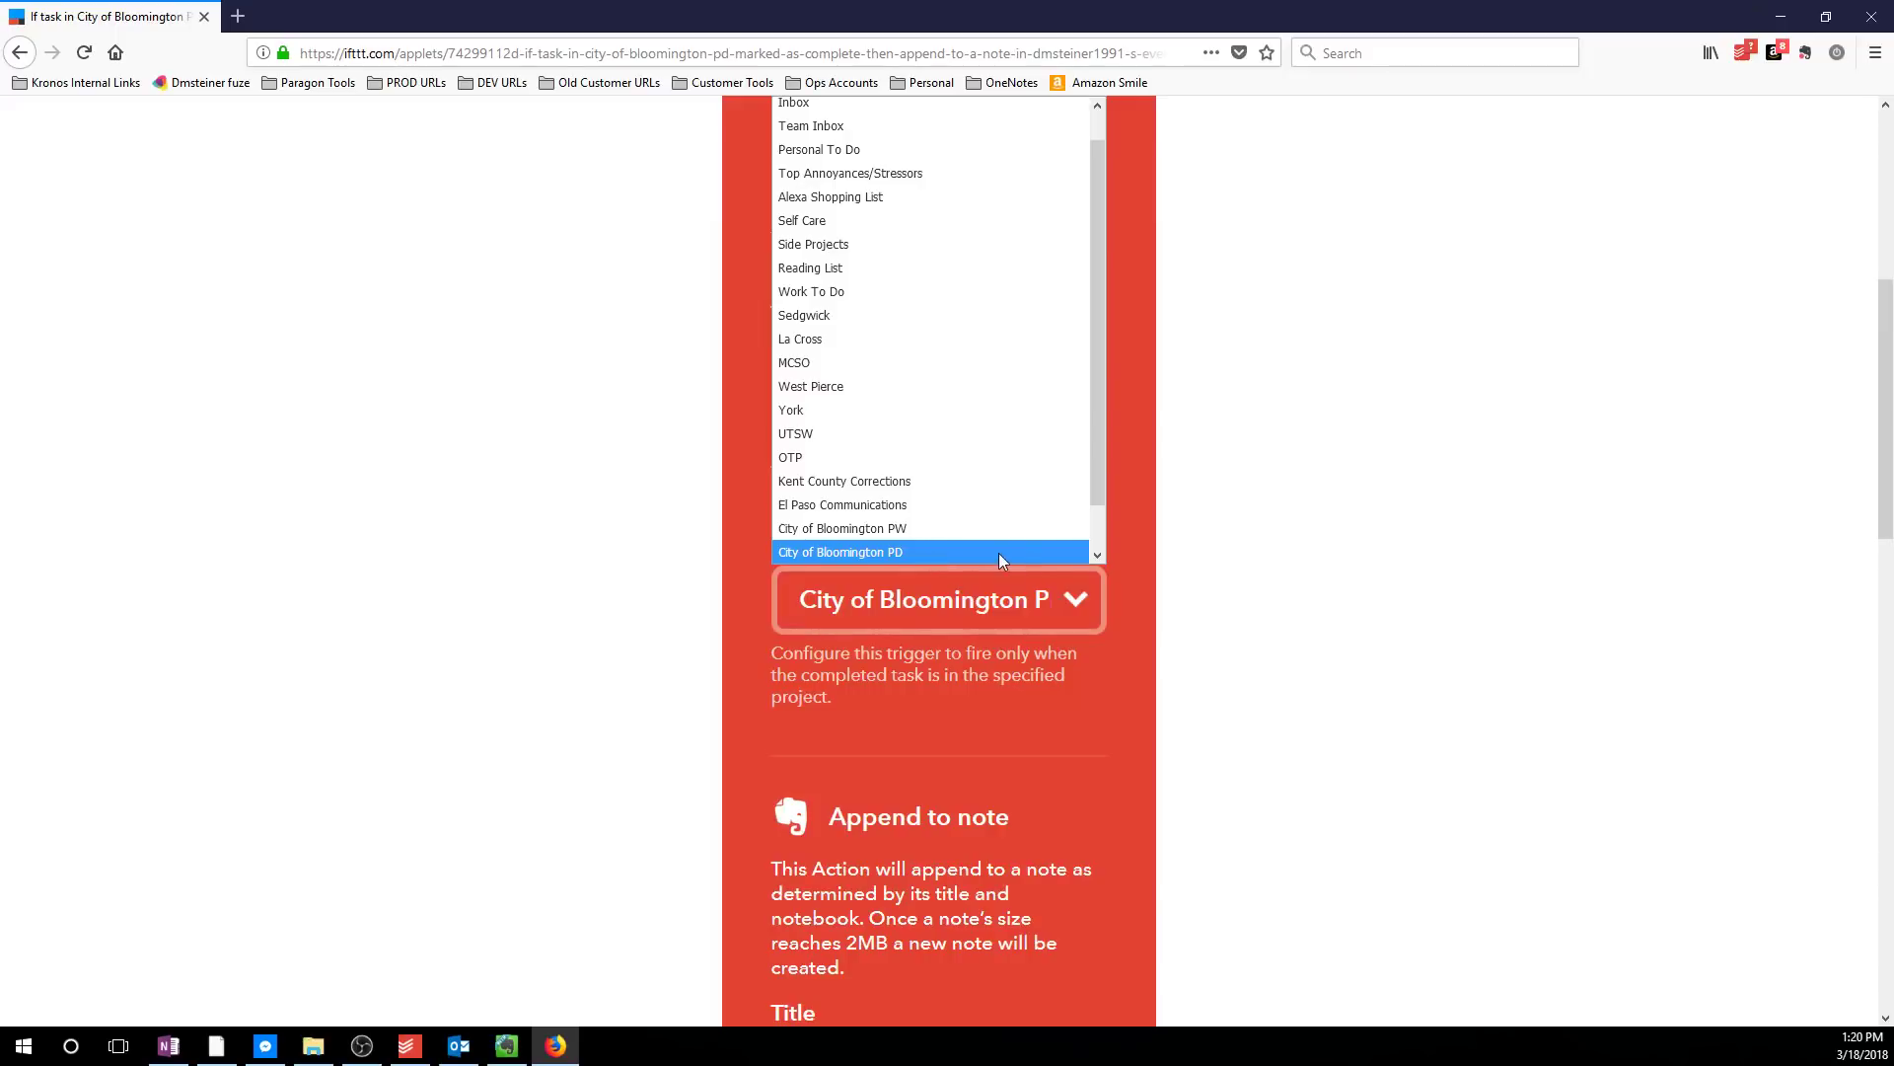
click(1507, 554)
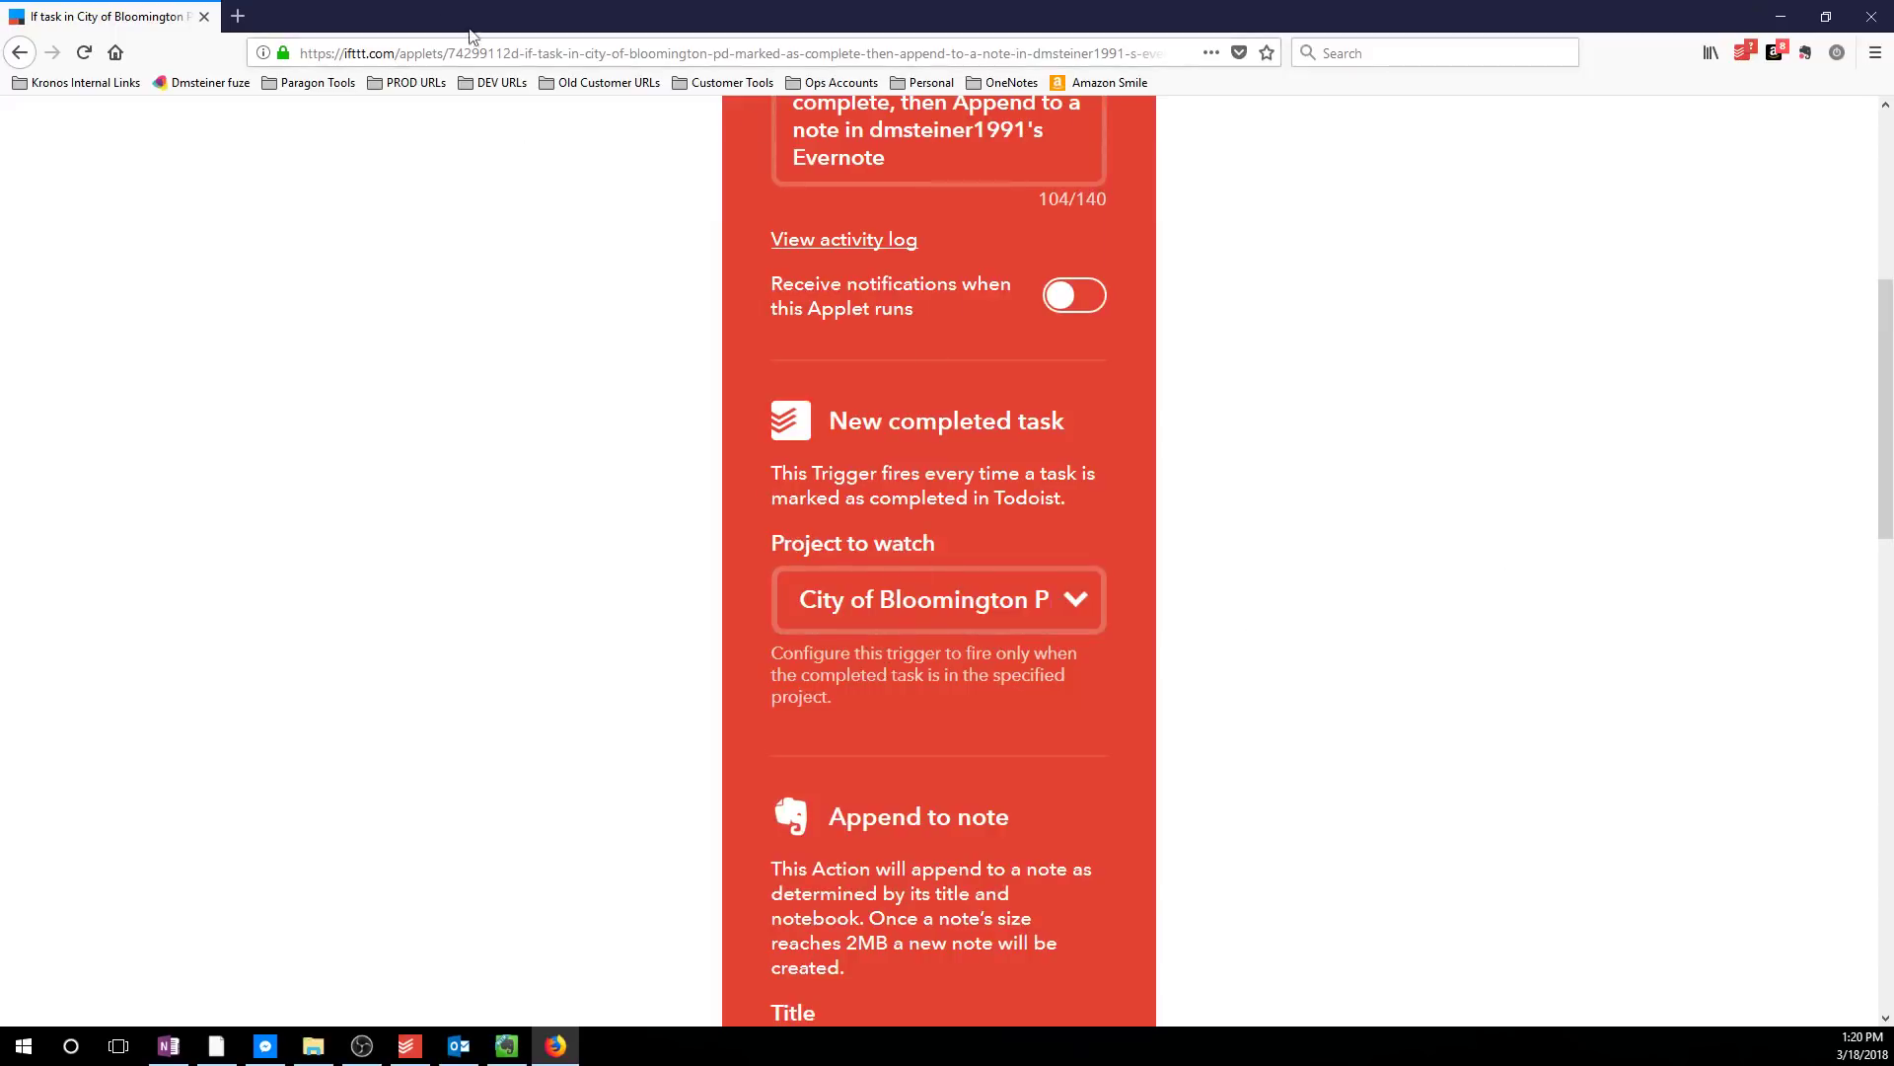
click(410, 1046)
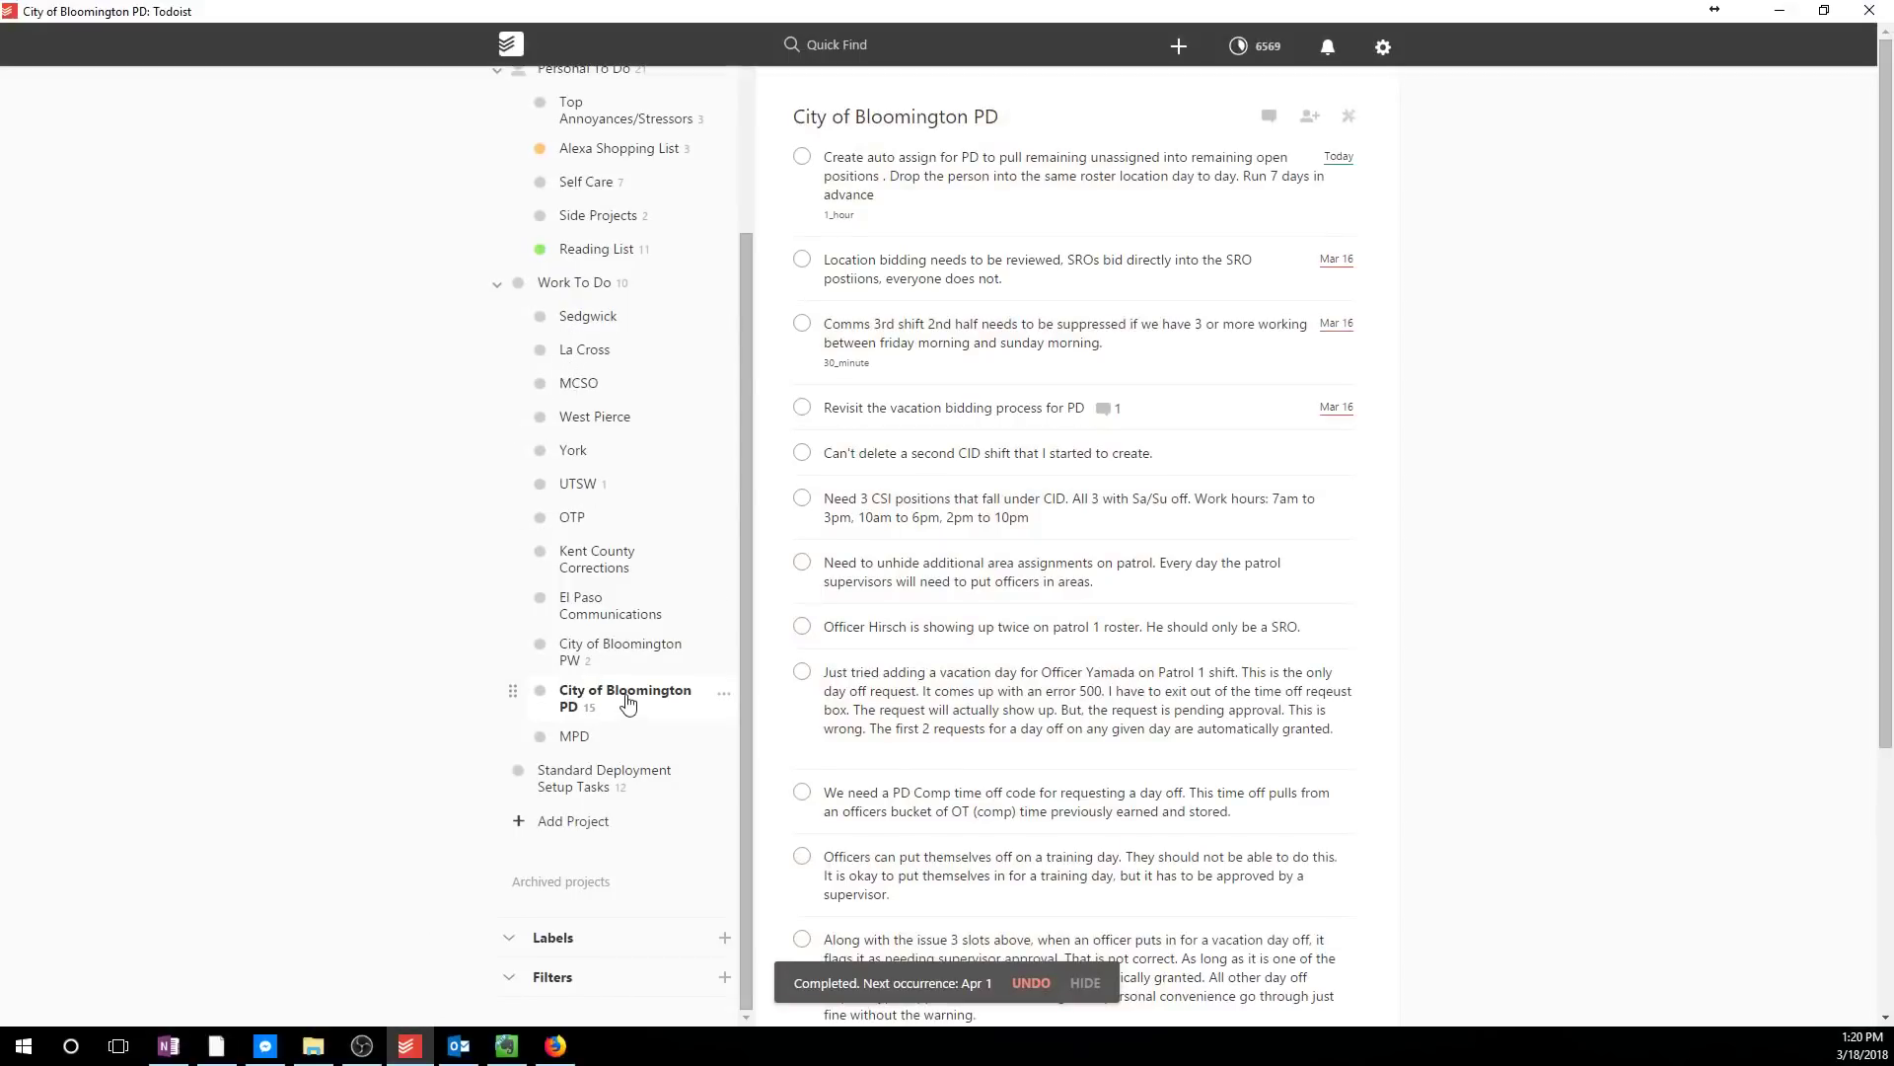
click(1773, 10)
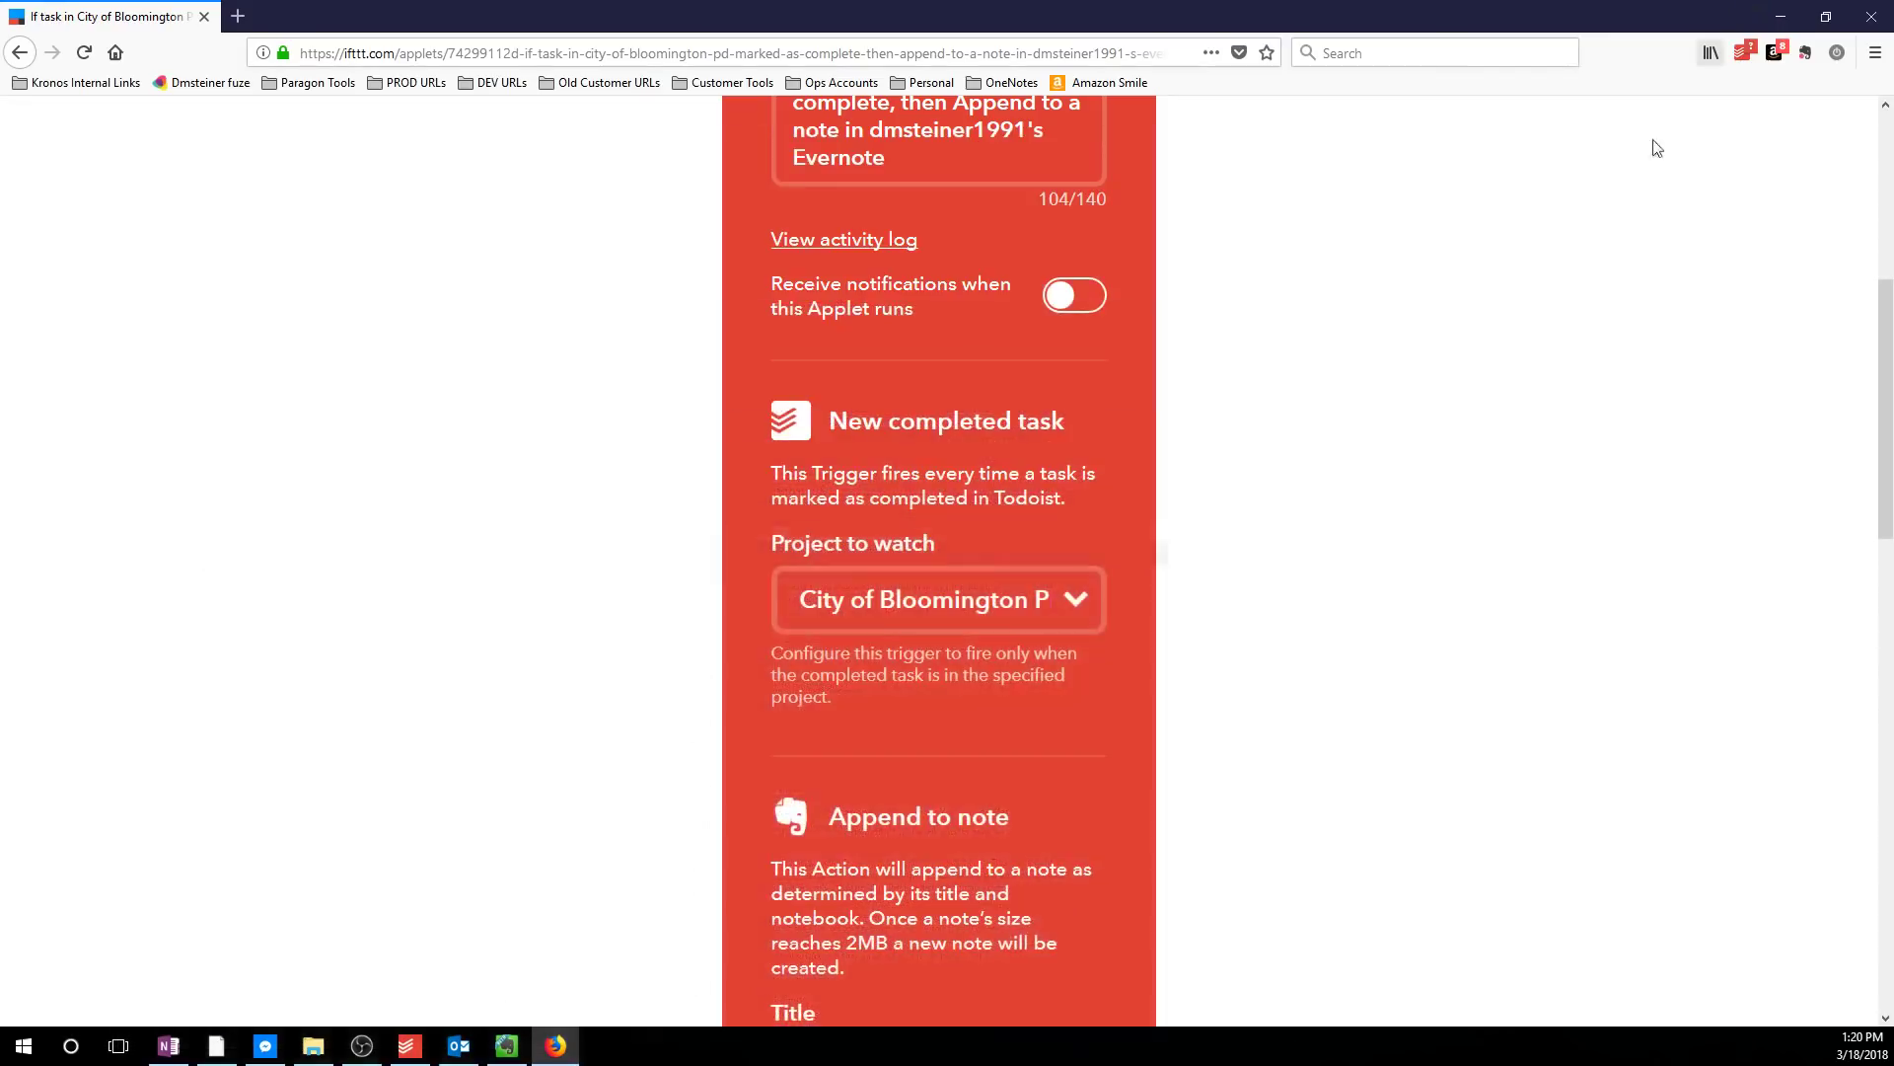
- Select the Append to note title 'Completed City of Bloomington PD Tasks' for editing
scroll(1237, 690, down, 3)
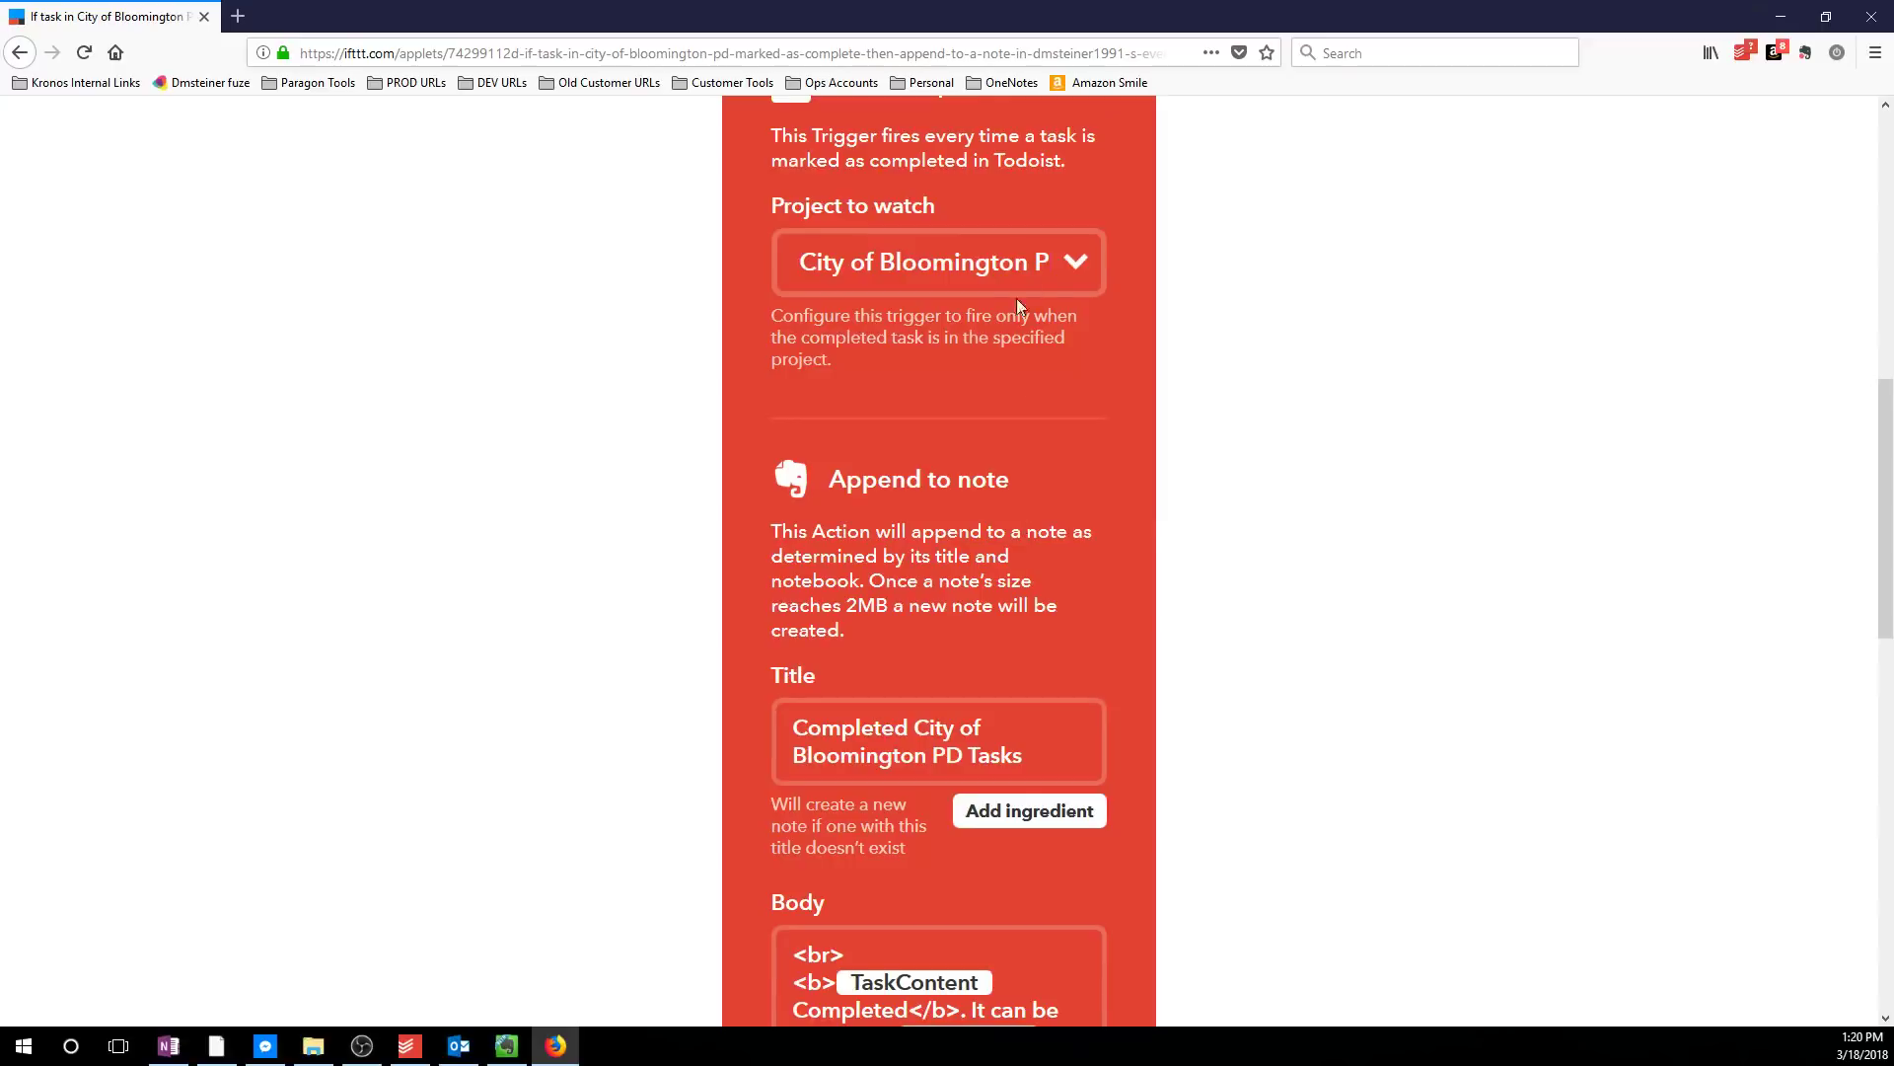
scroll(1101, 320, down, 1)
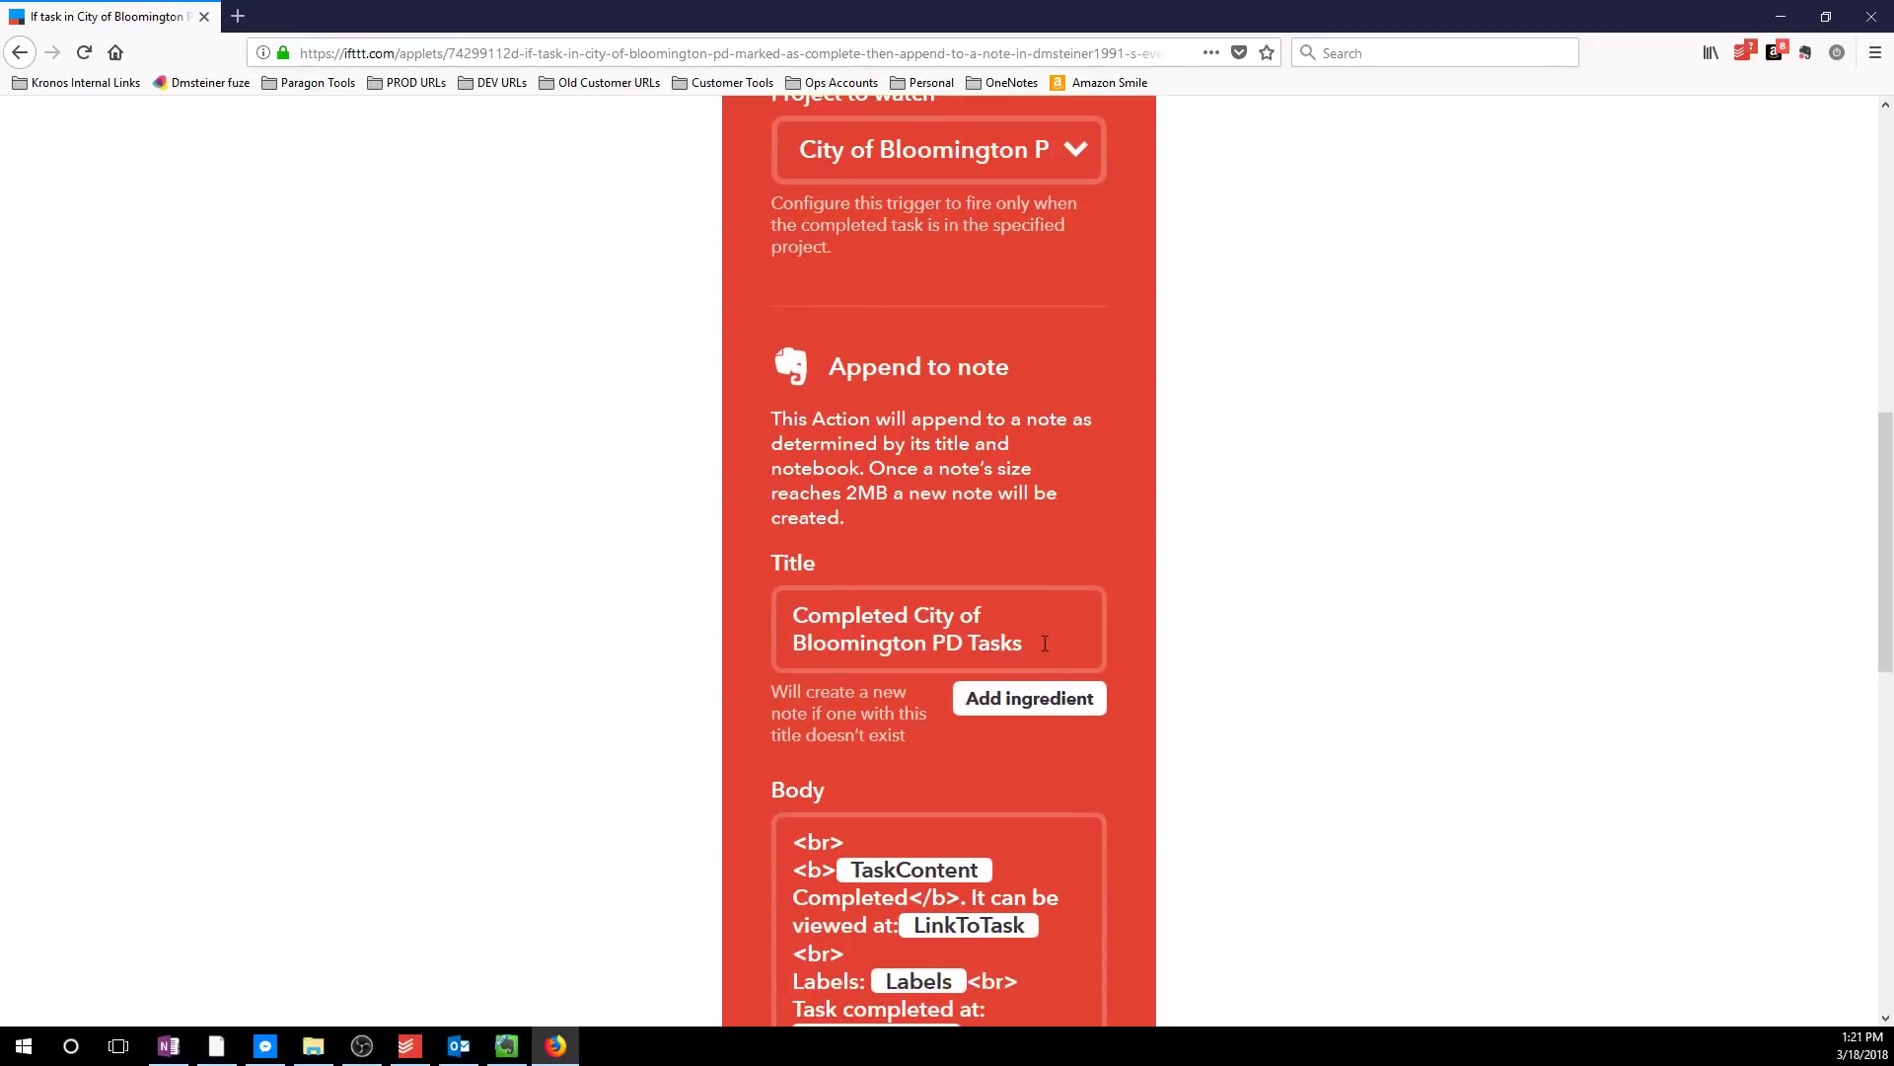
click(1045, 644)
scroll(1045, 643, down, 1)
key(ctrl+shift+Left)
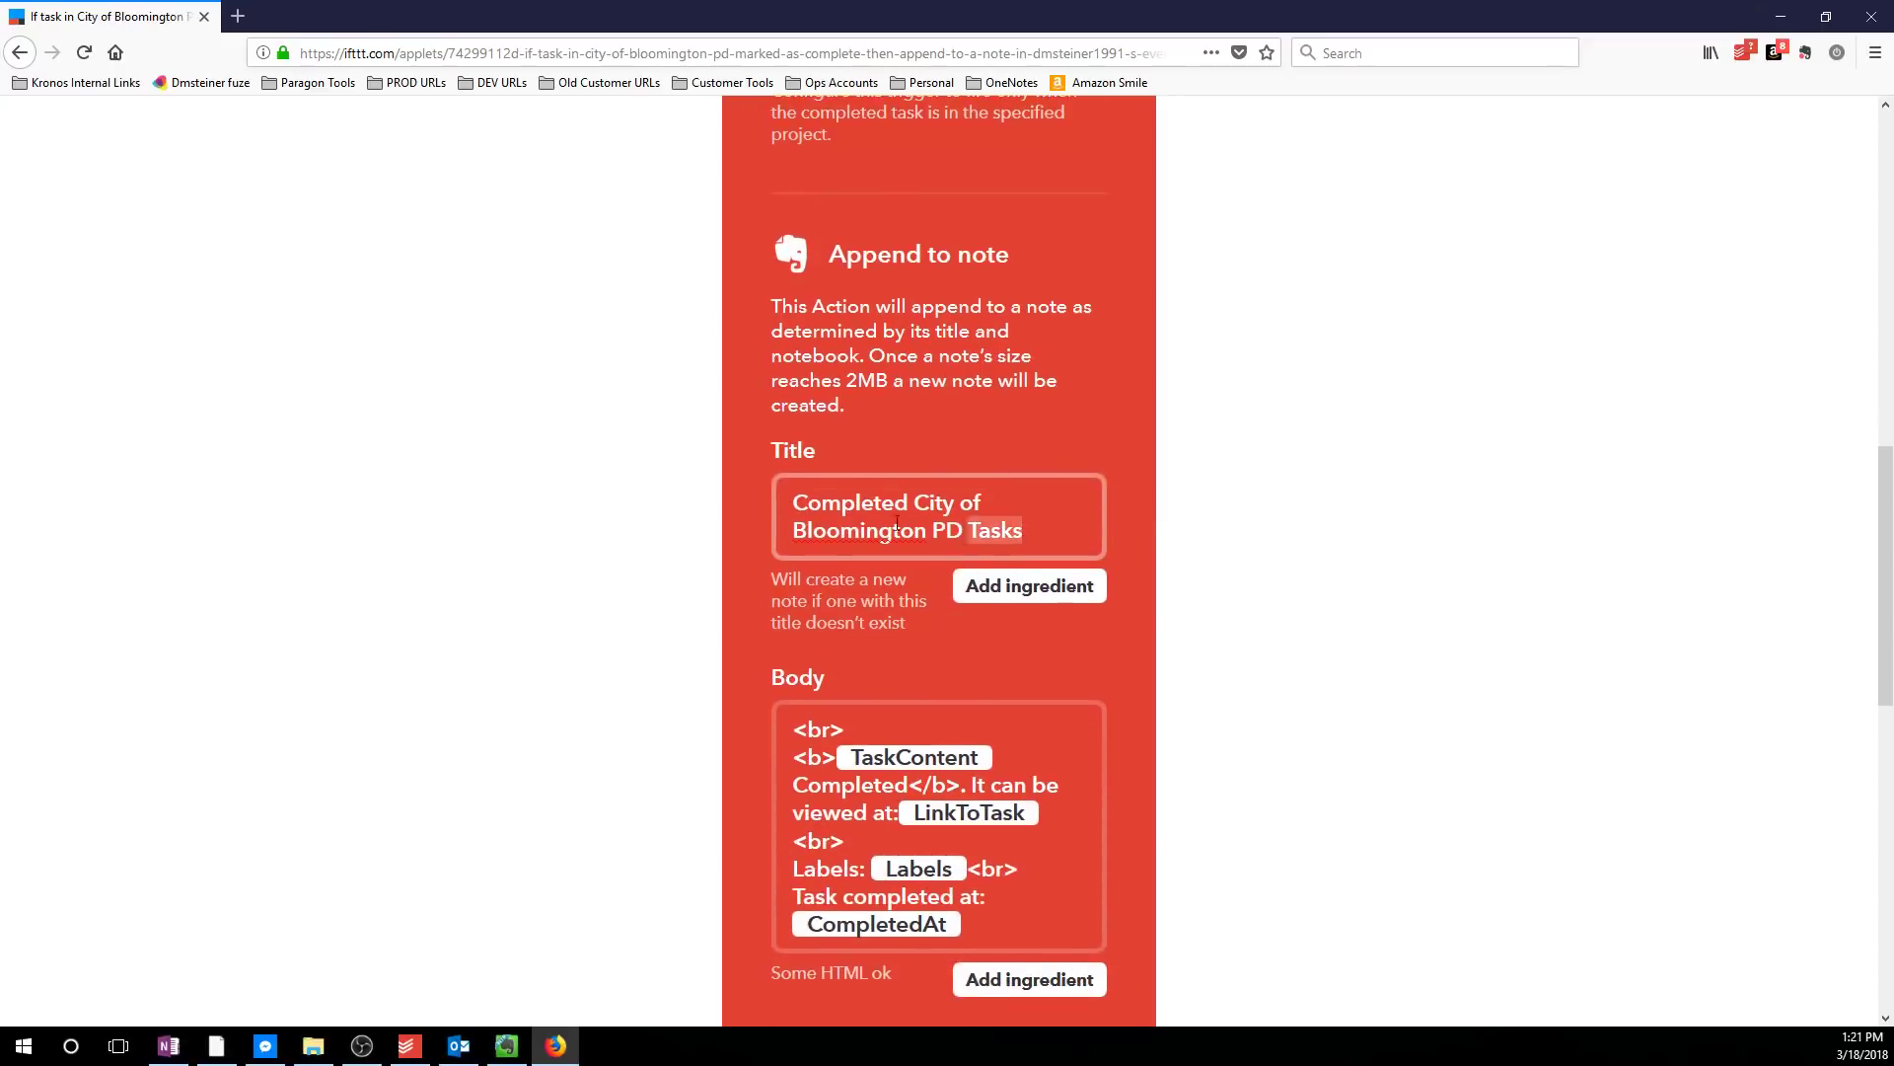
key(ctrl+a)
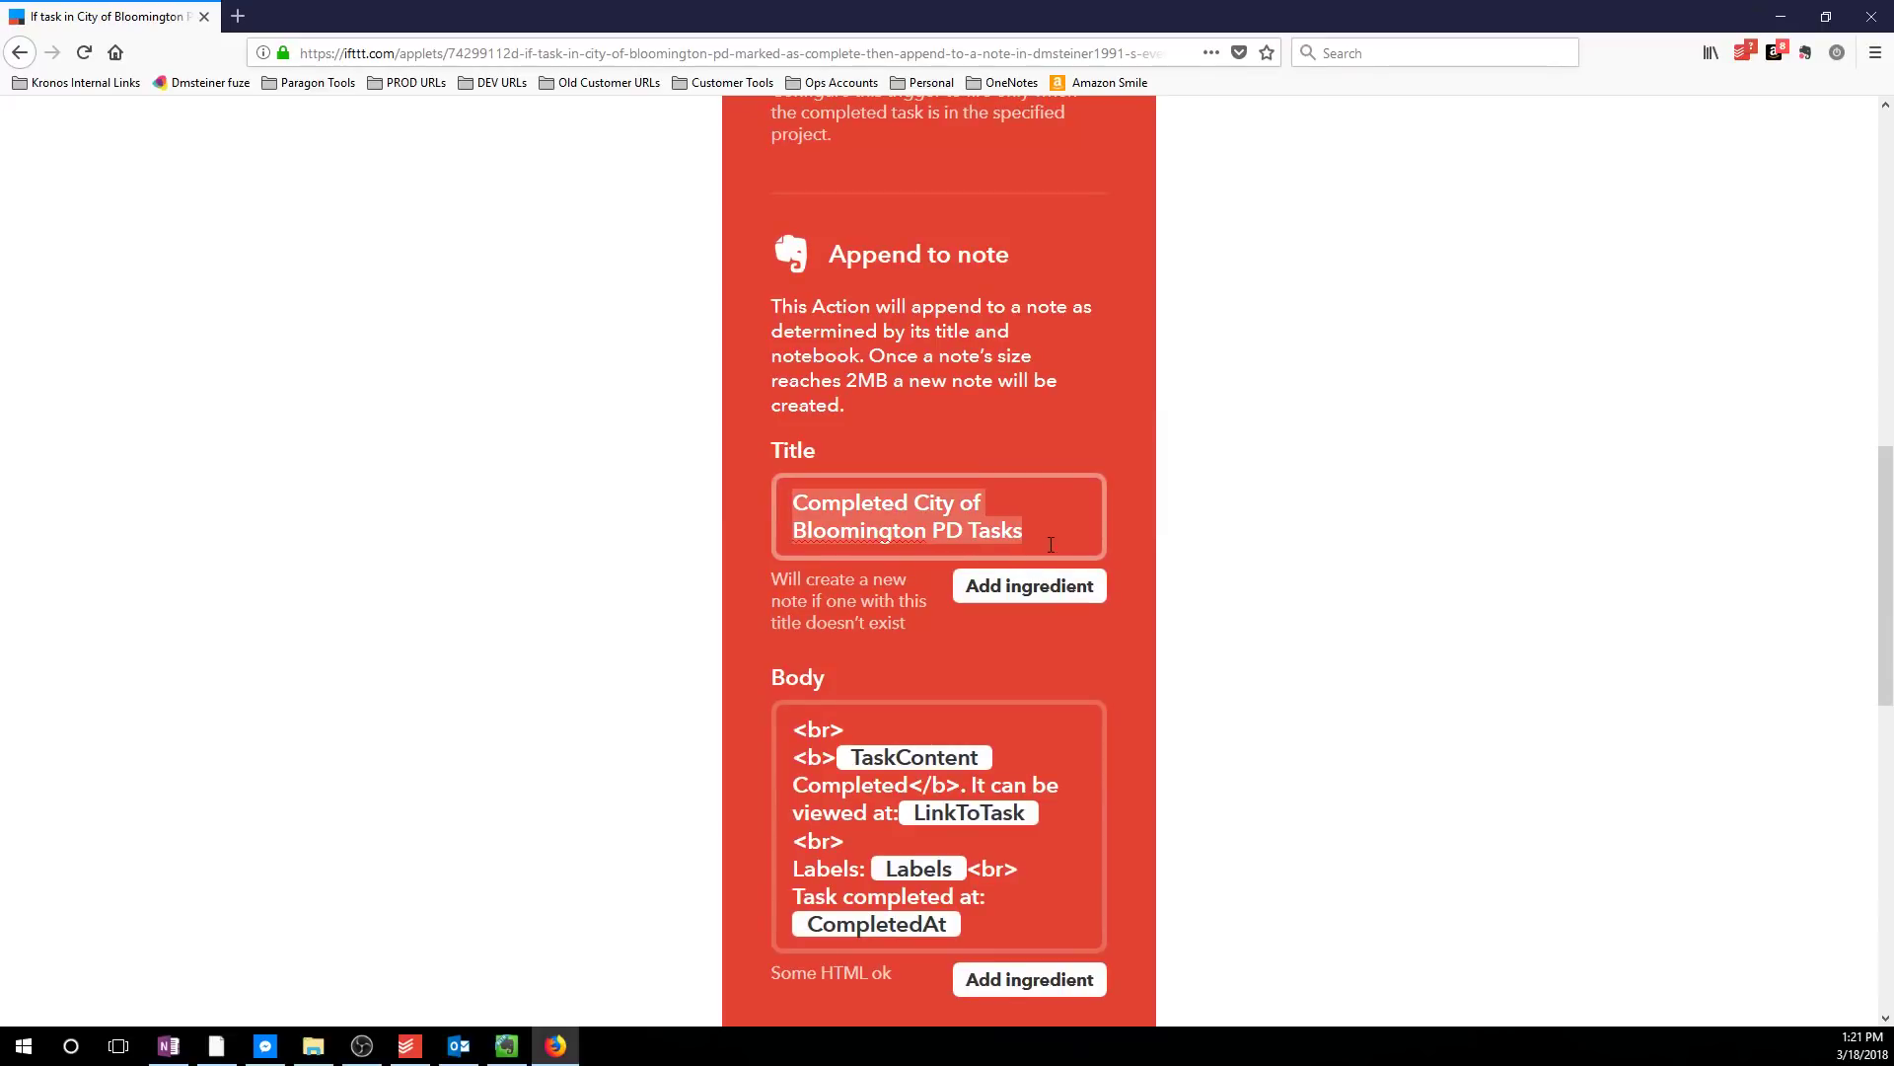
click(1030, 546)
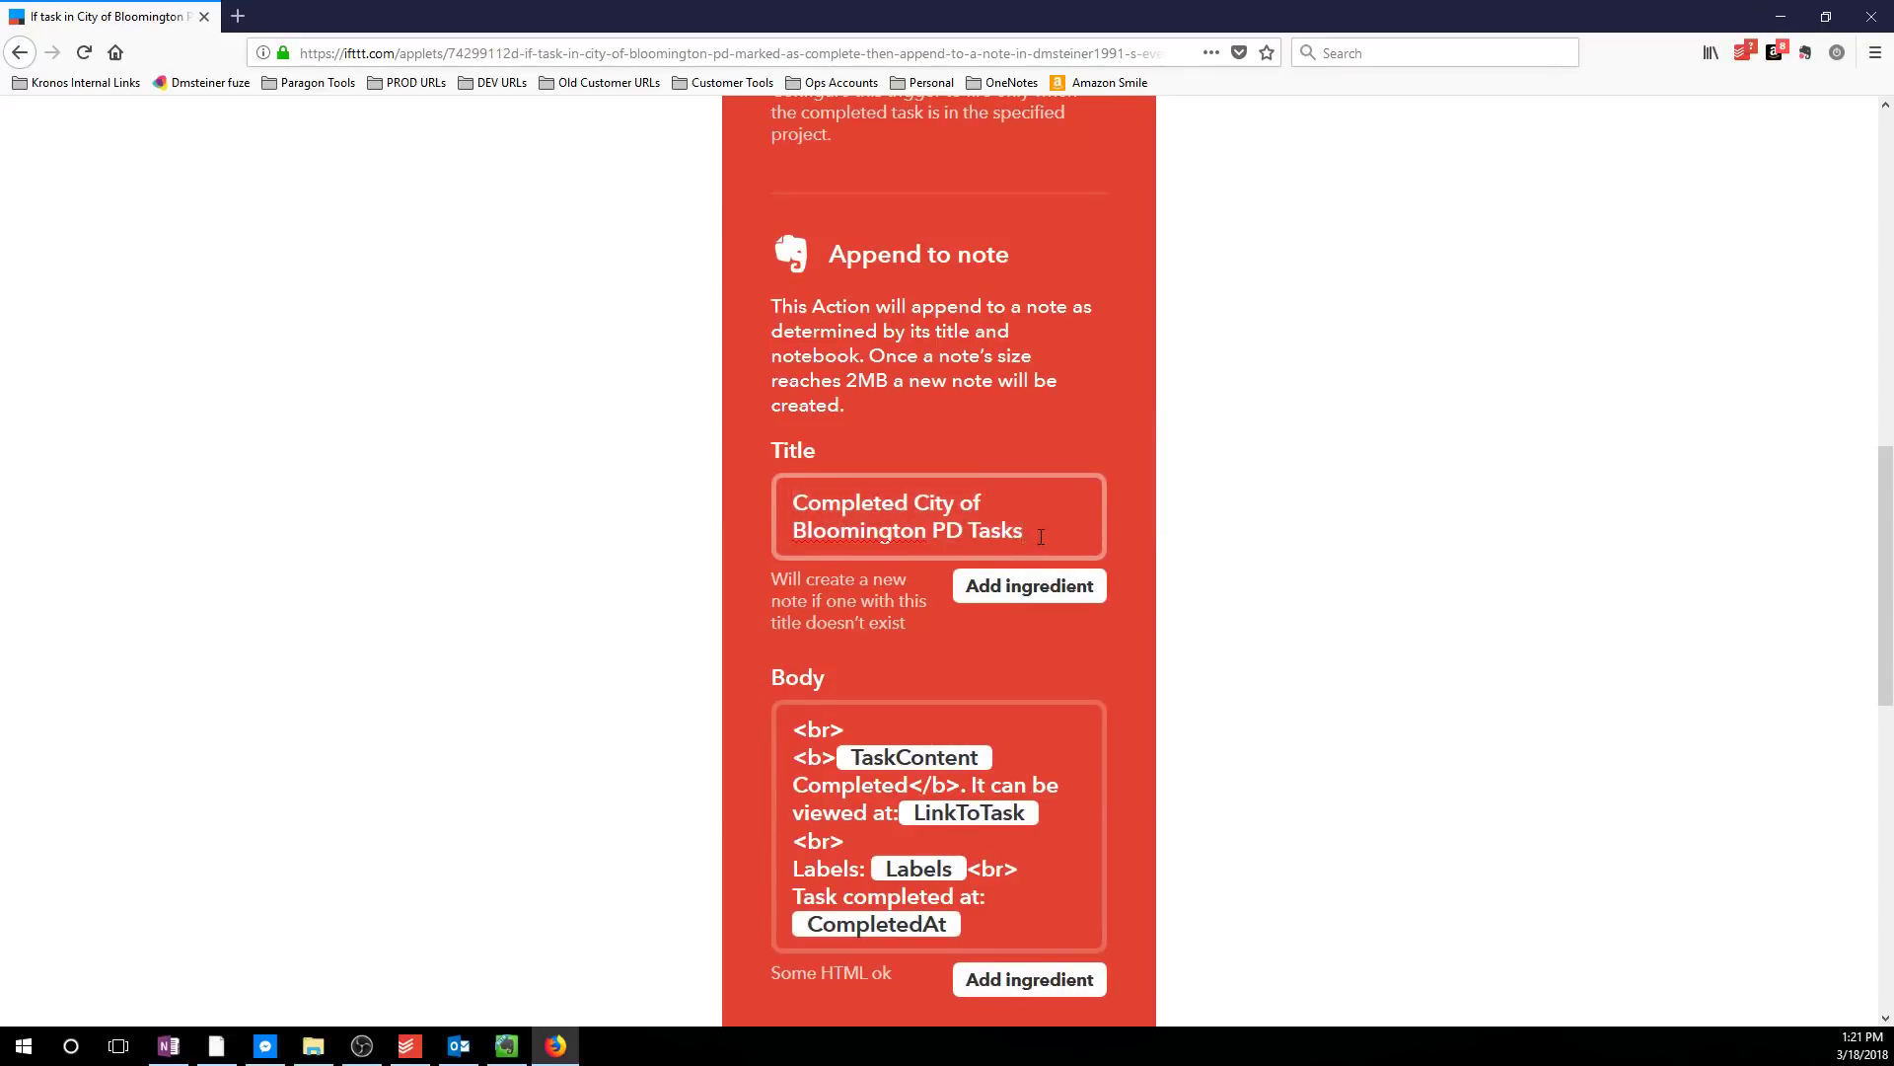
key(ctrl+a)
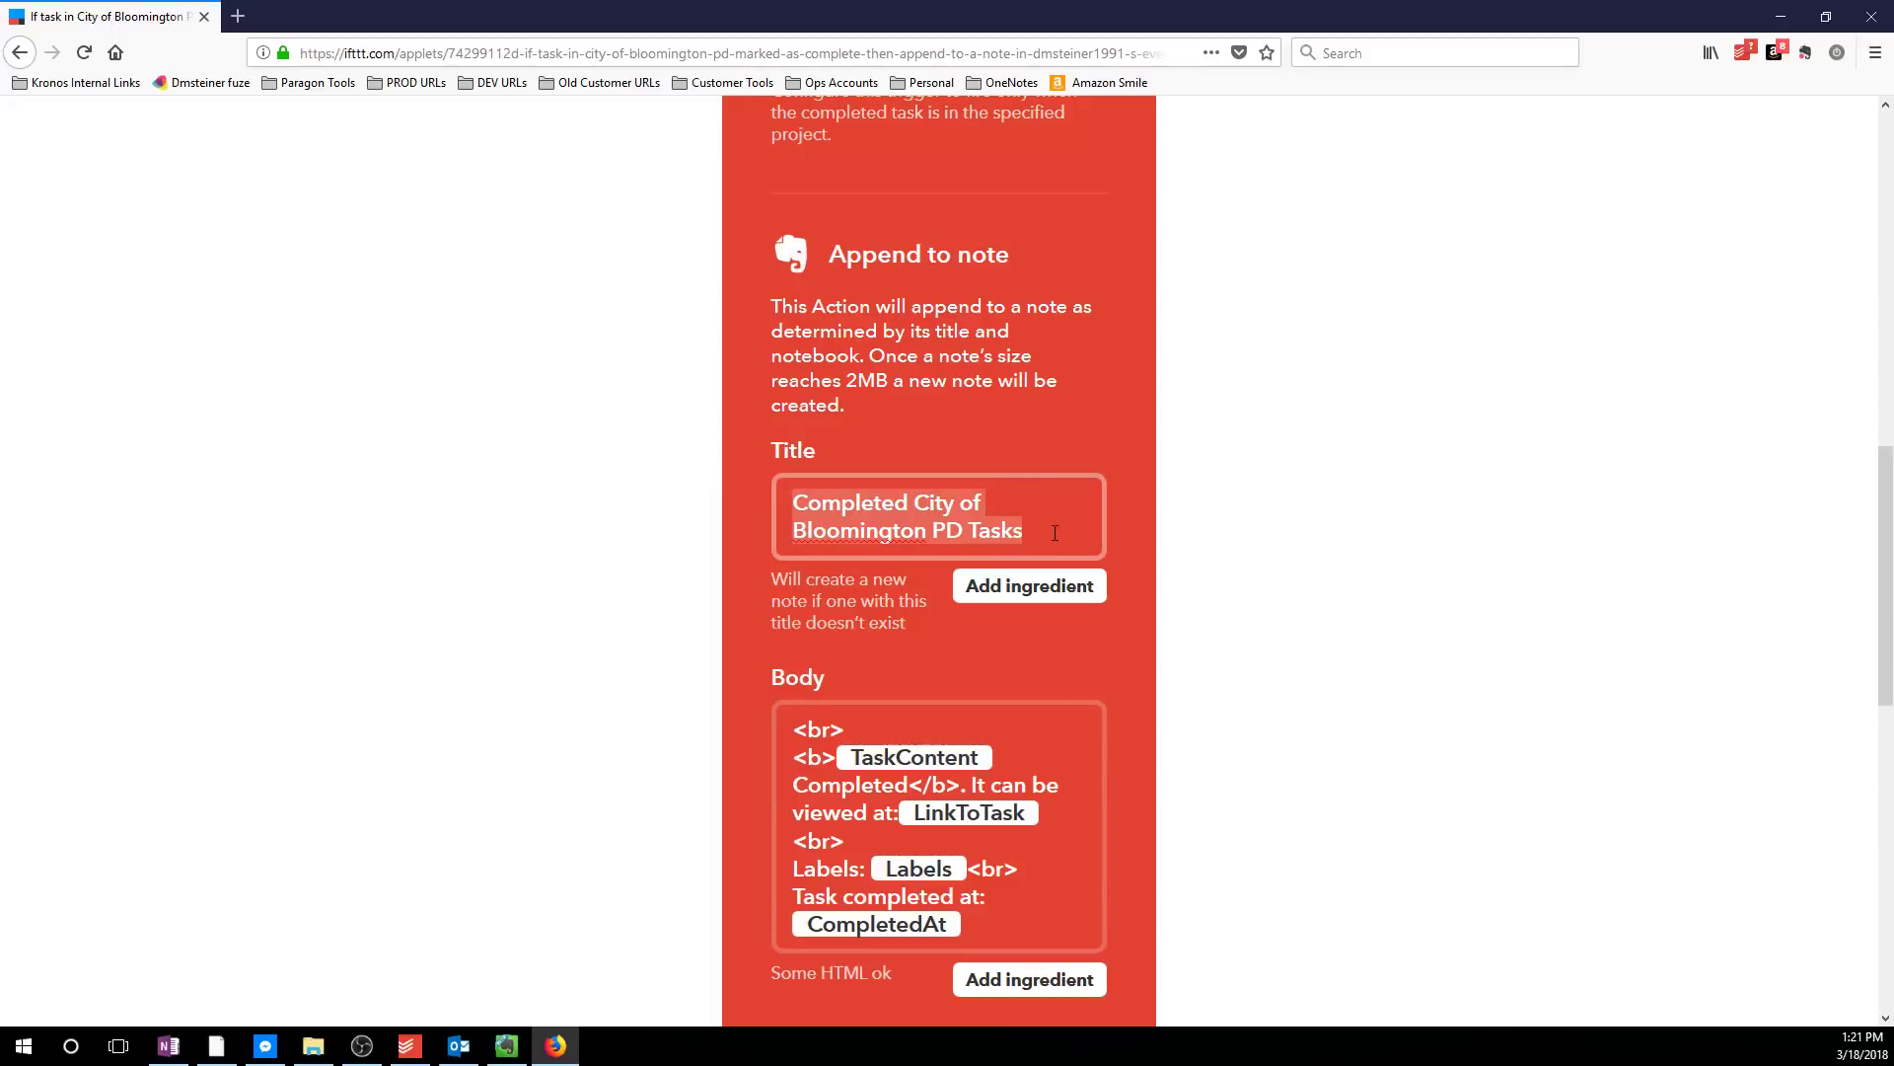
click(1057, 533)
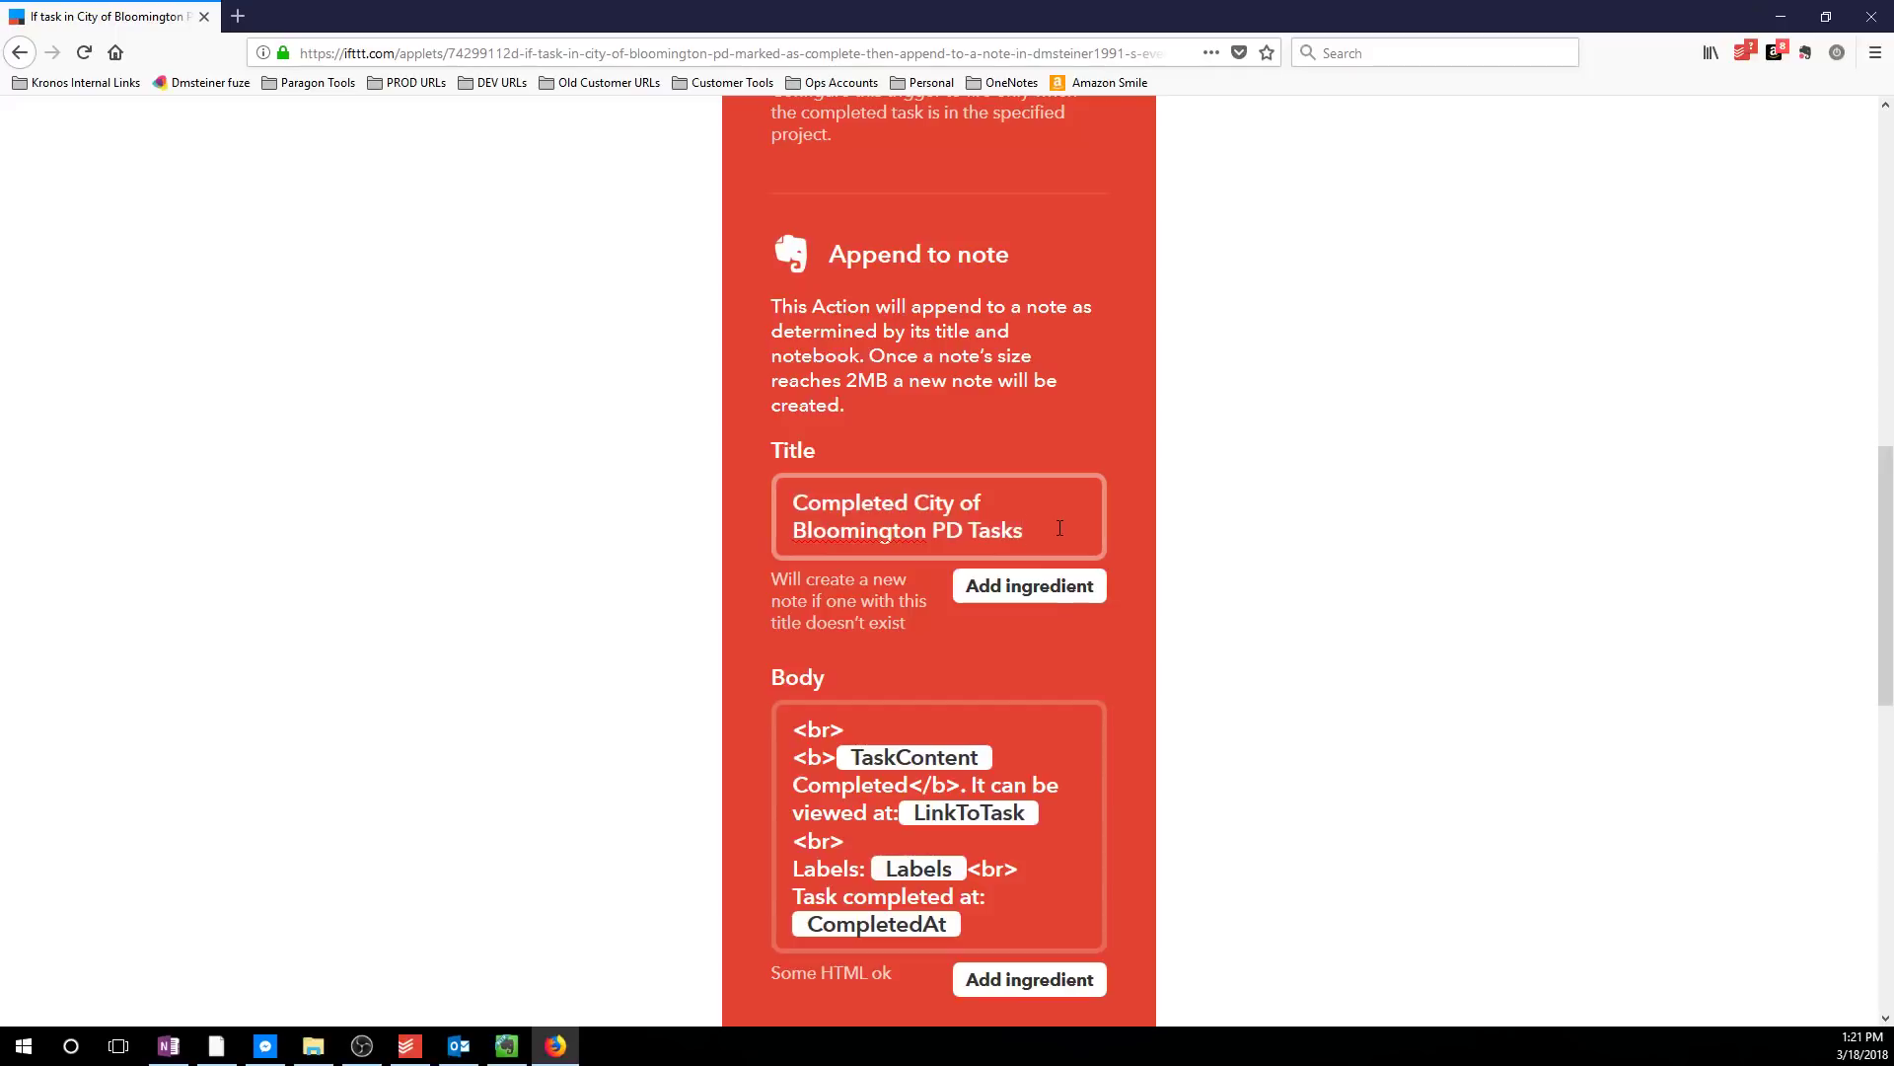
drag(1051, 531, 646, 500)
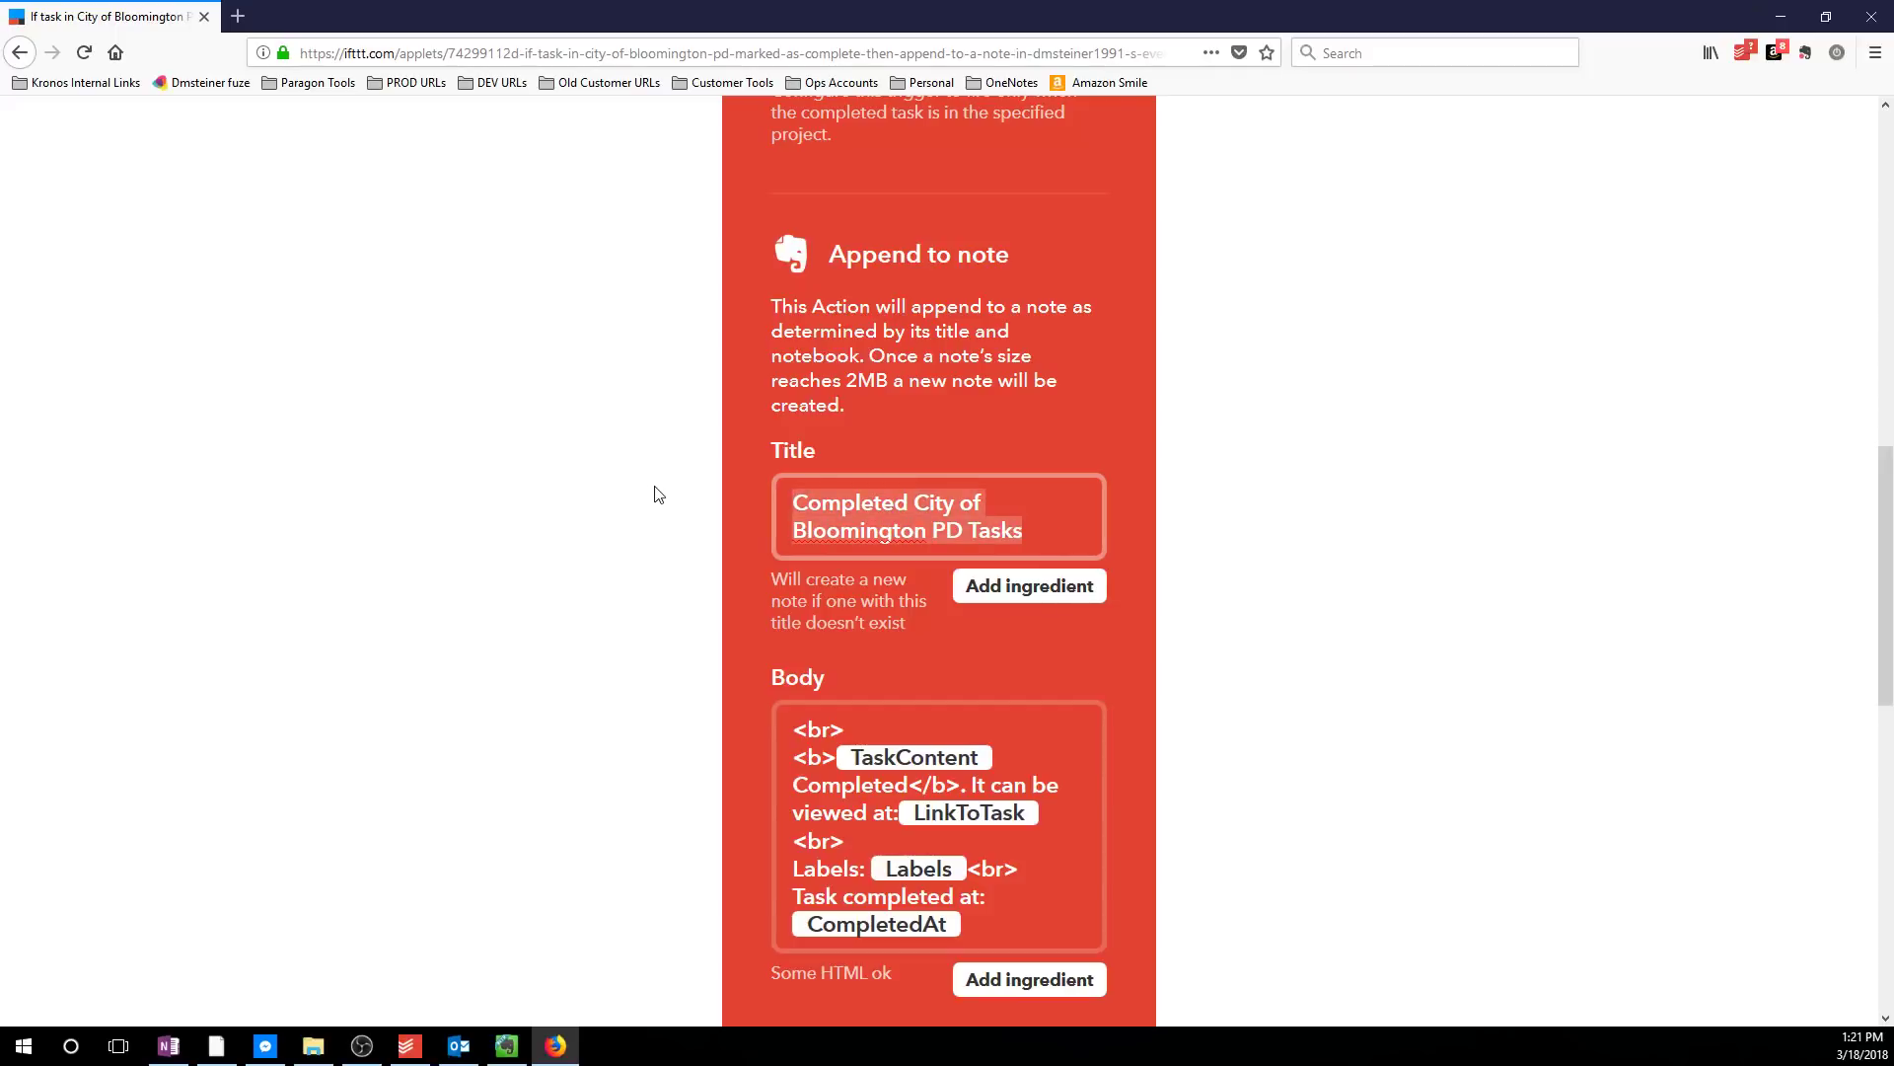
click(1057, 532)
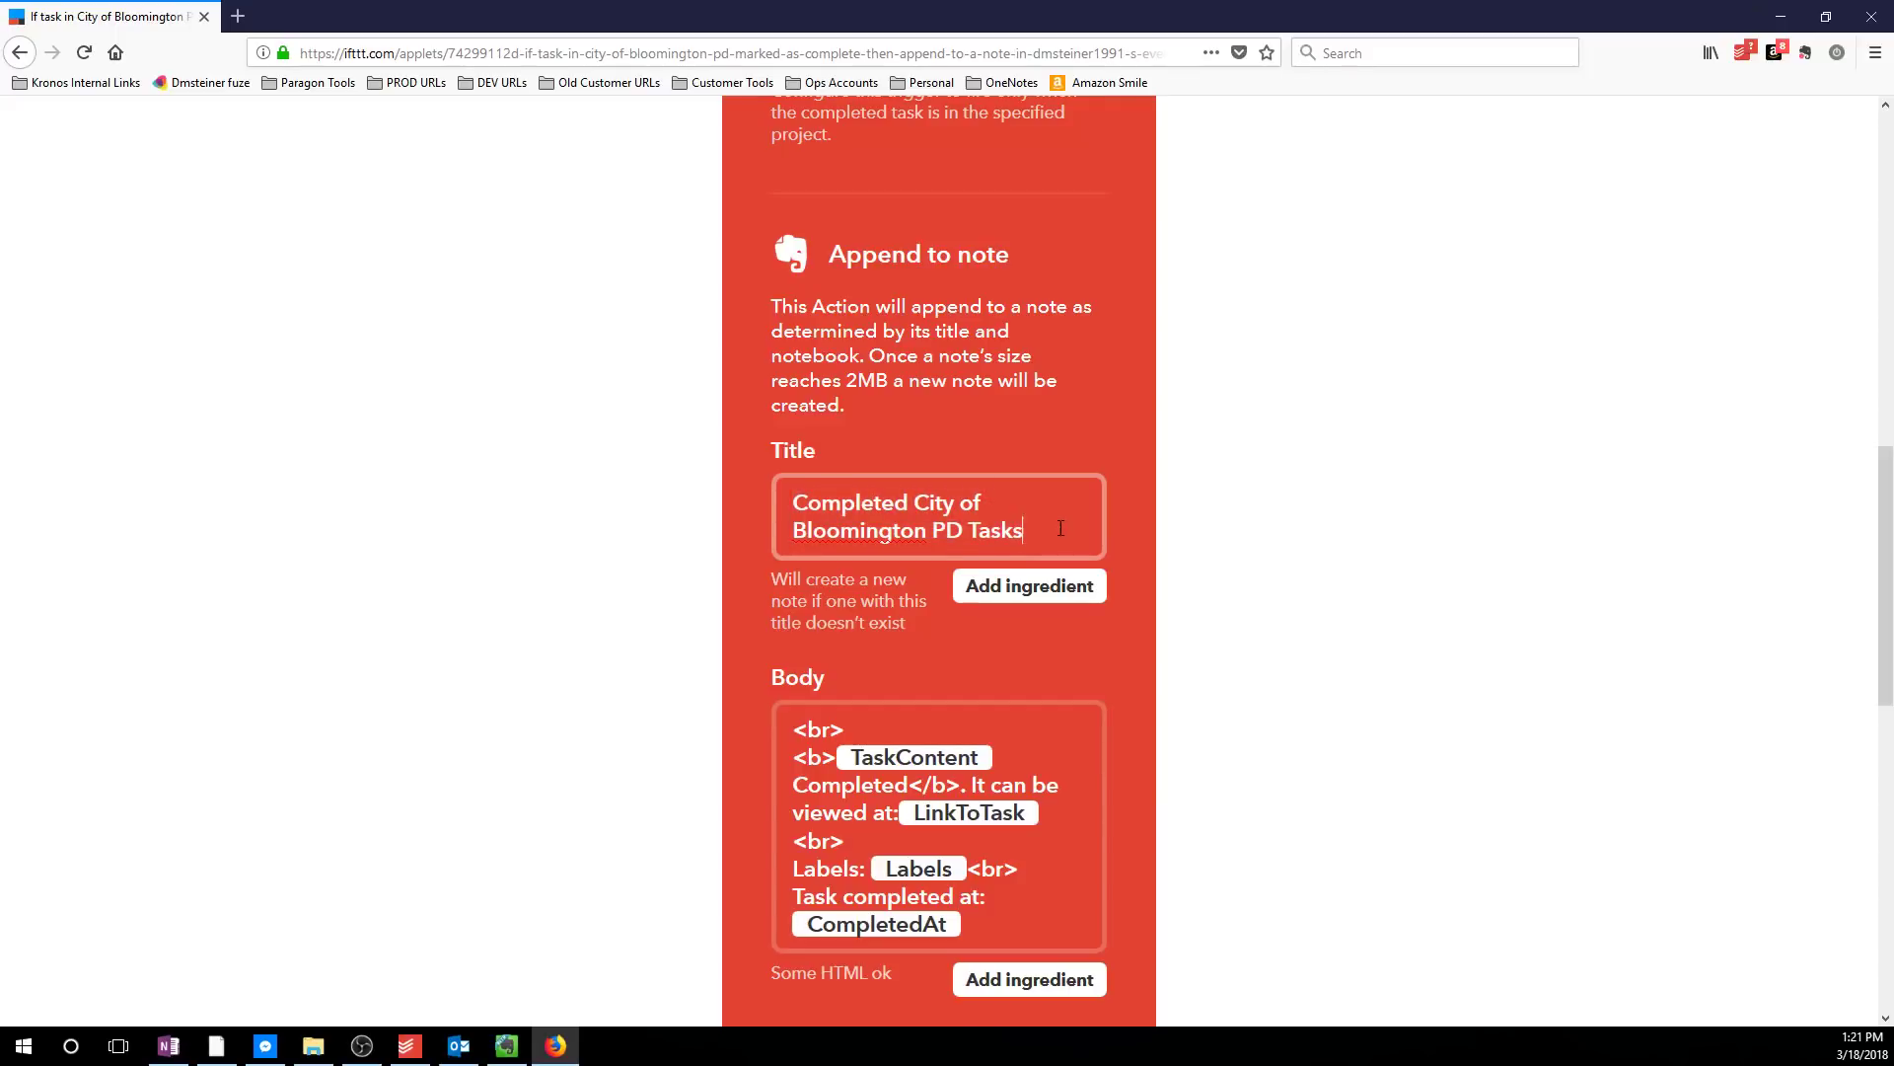
- Show the Body template as raw placeholders, select its leading <br>, then bring up the Evernote note
scroll(1260, 550, down, 3)
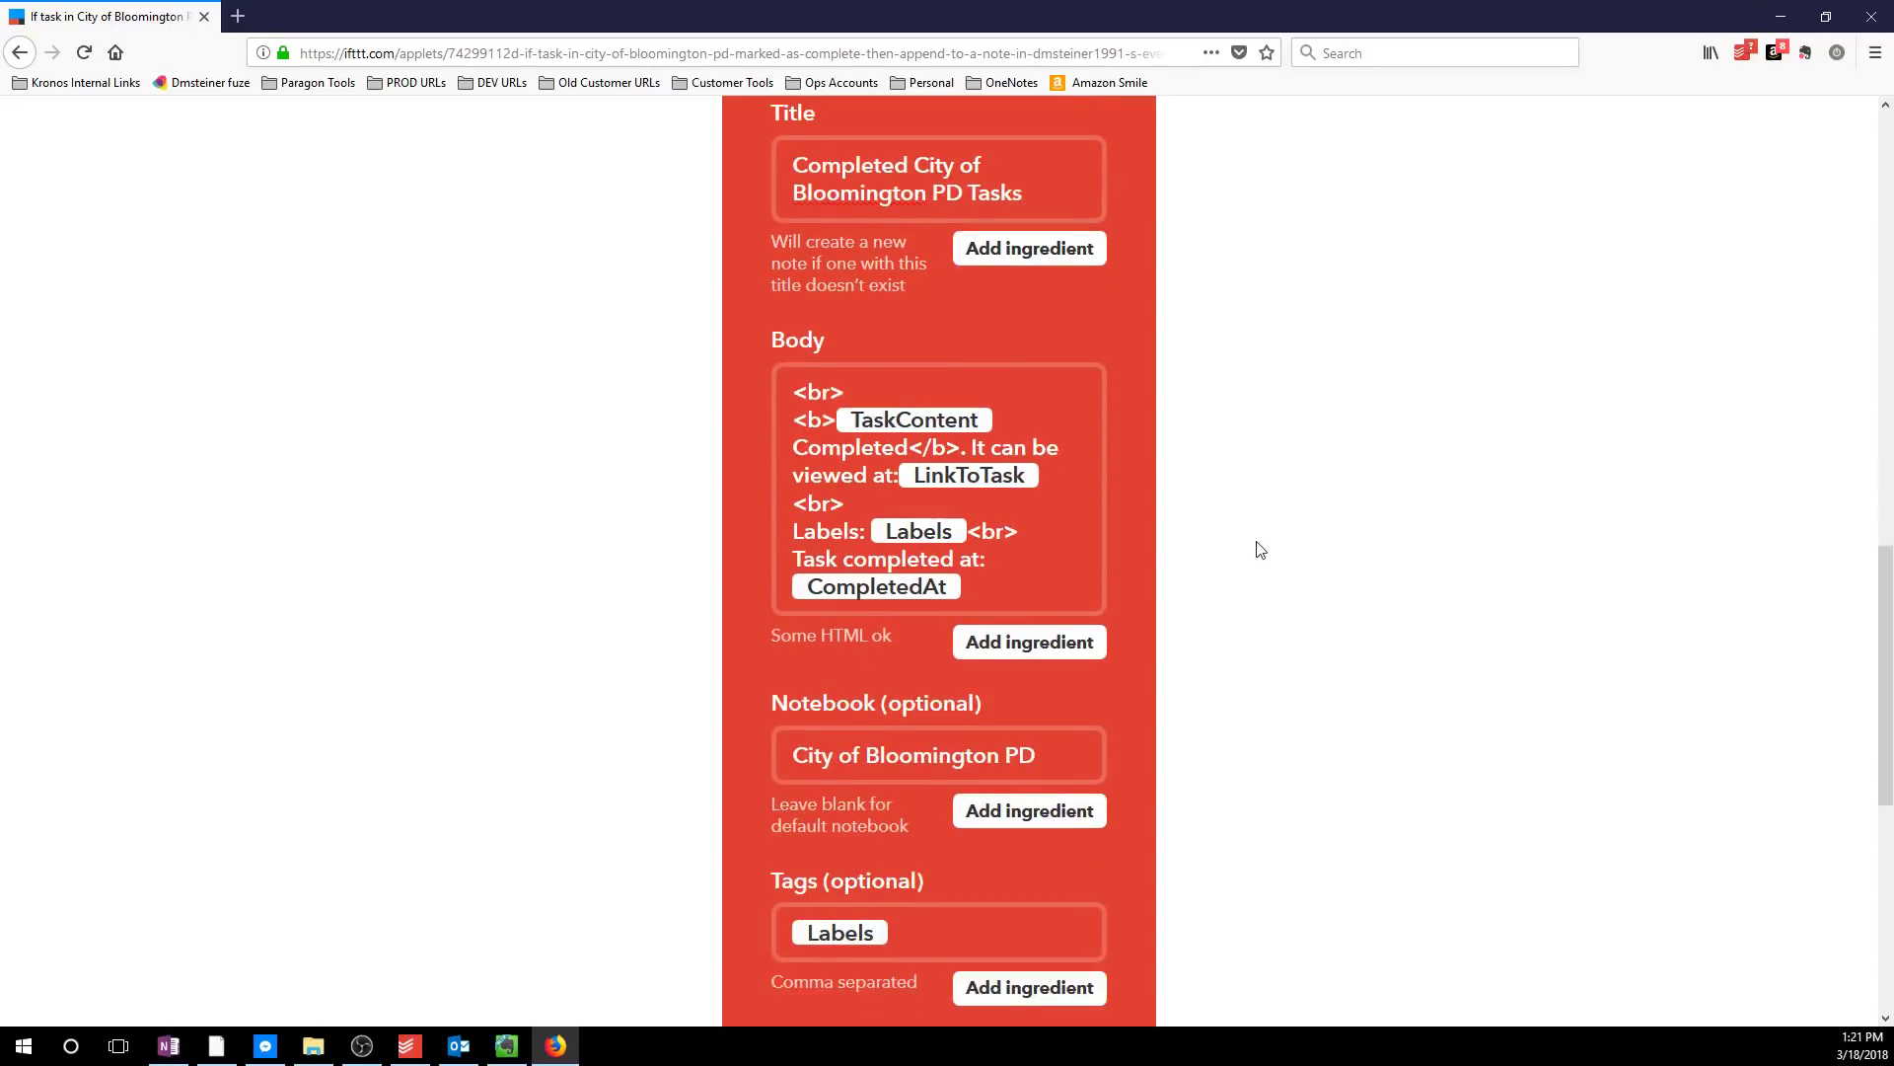
click(1038, 589)
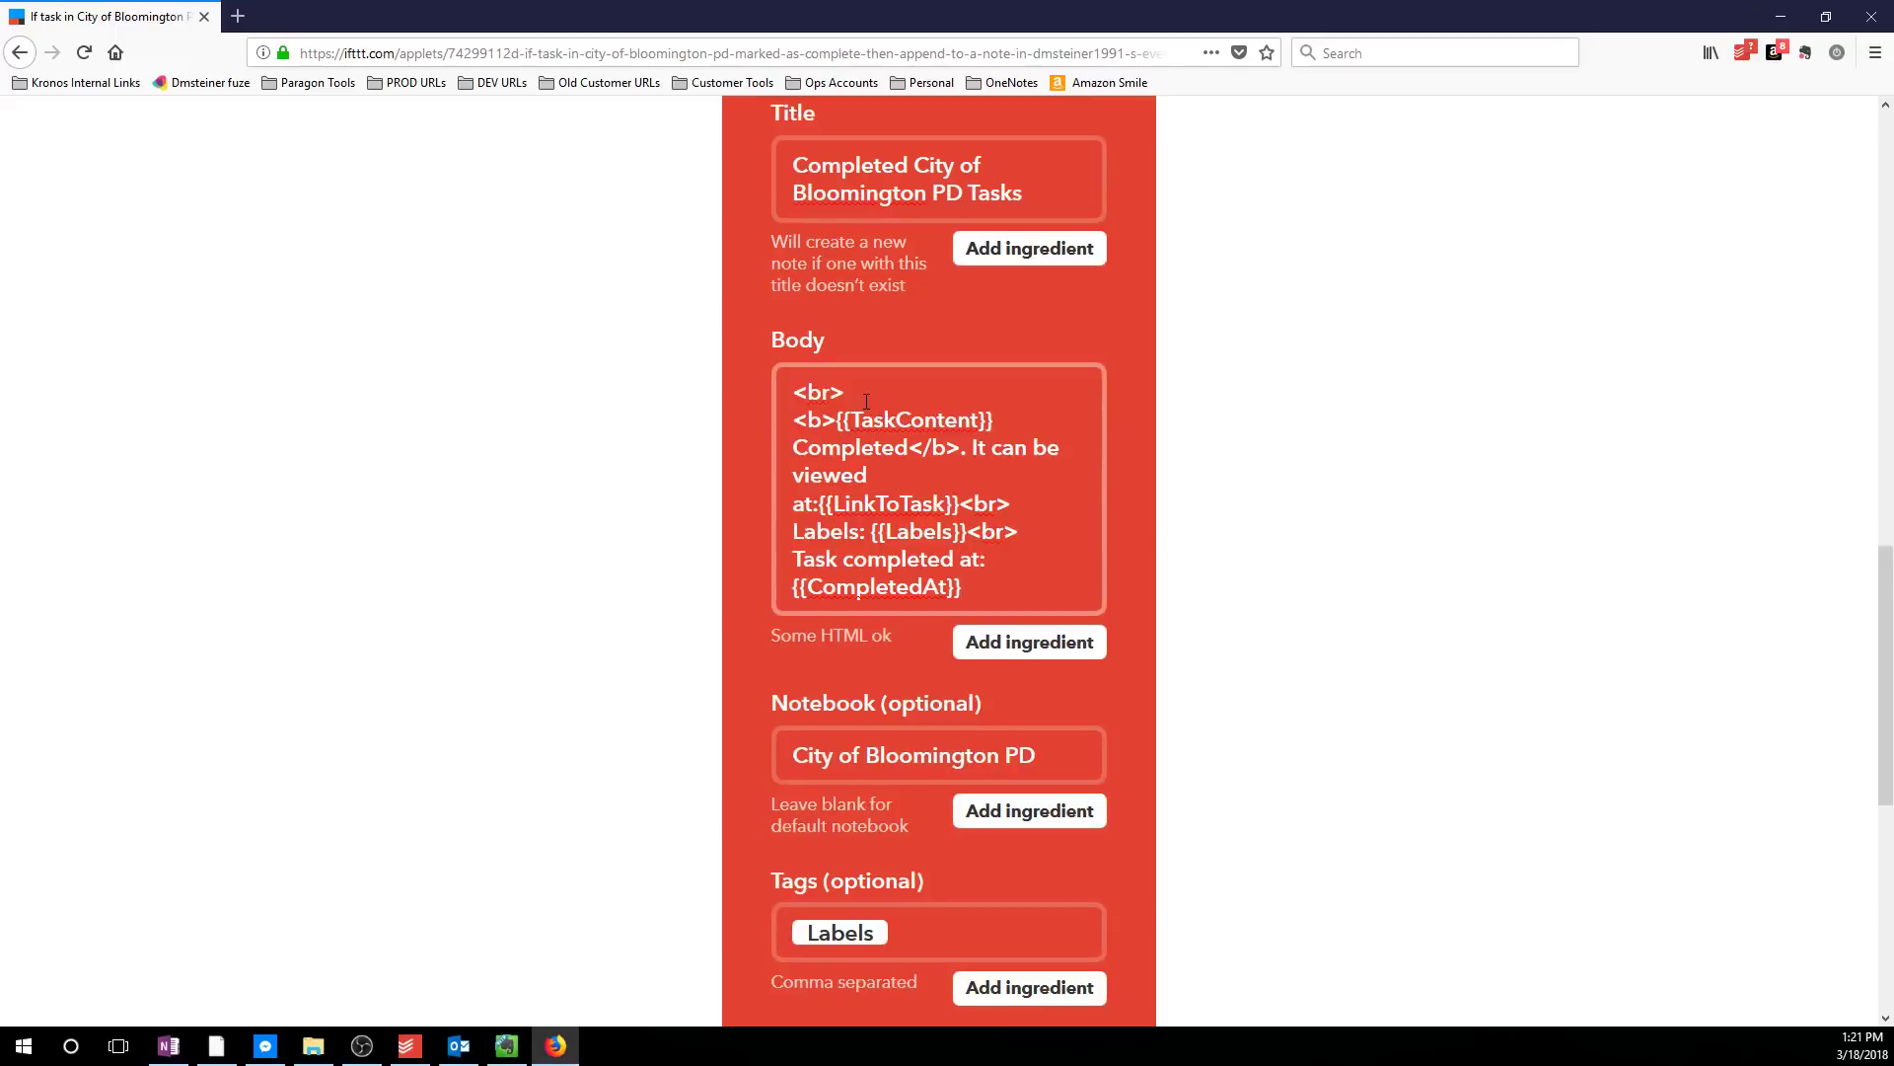
drag(855, 393, 749, 392)
click(432, 1045)
click(434, 1046)
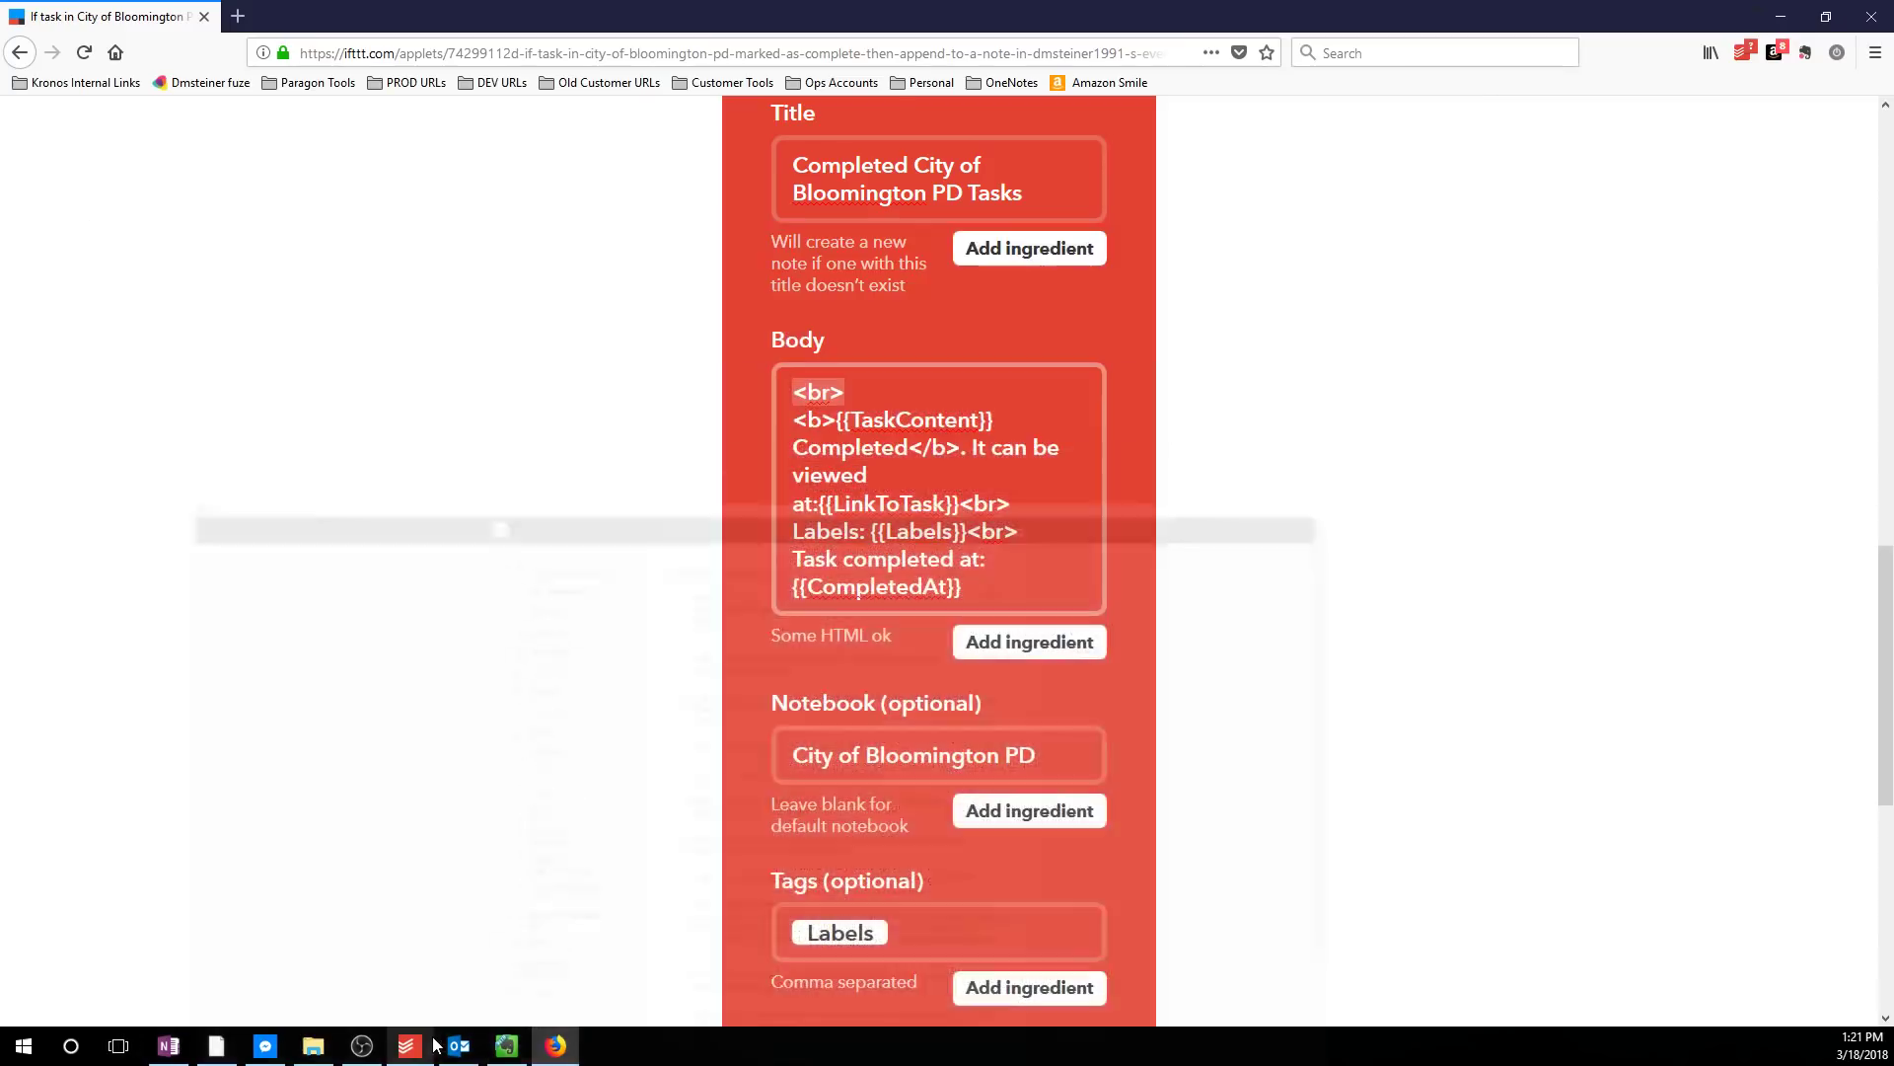
click(506, 1046)
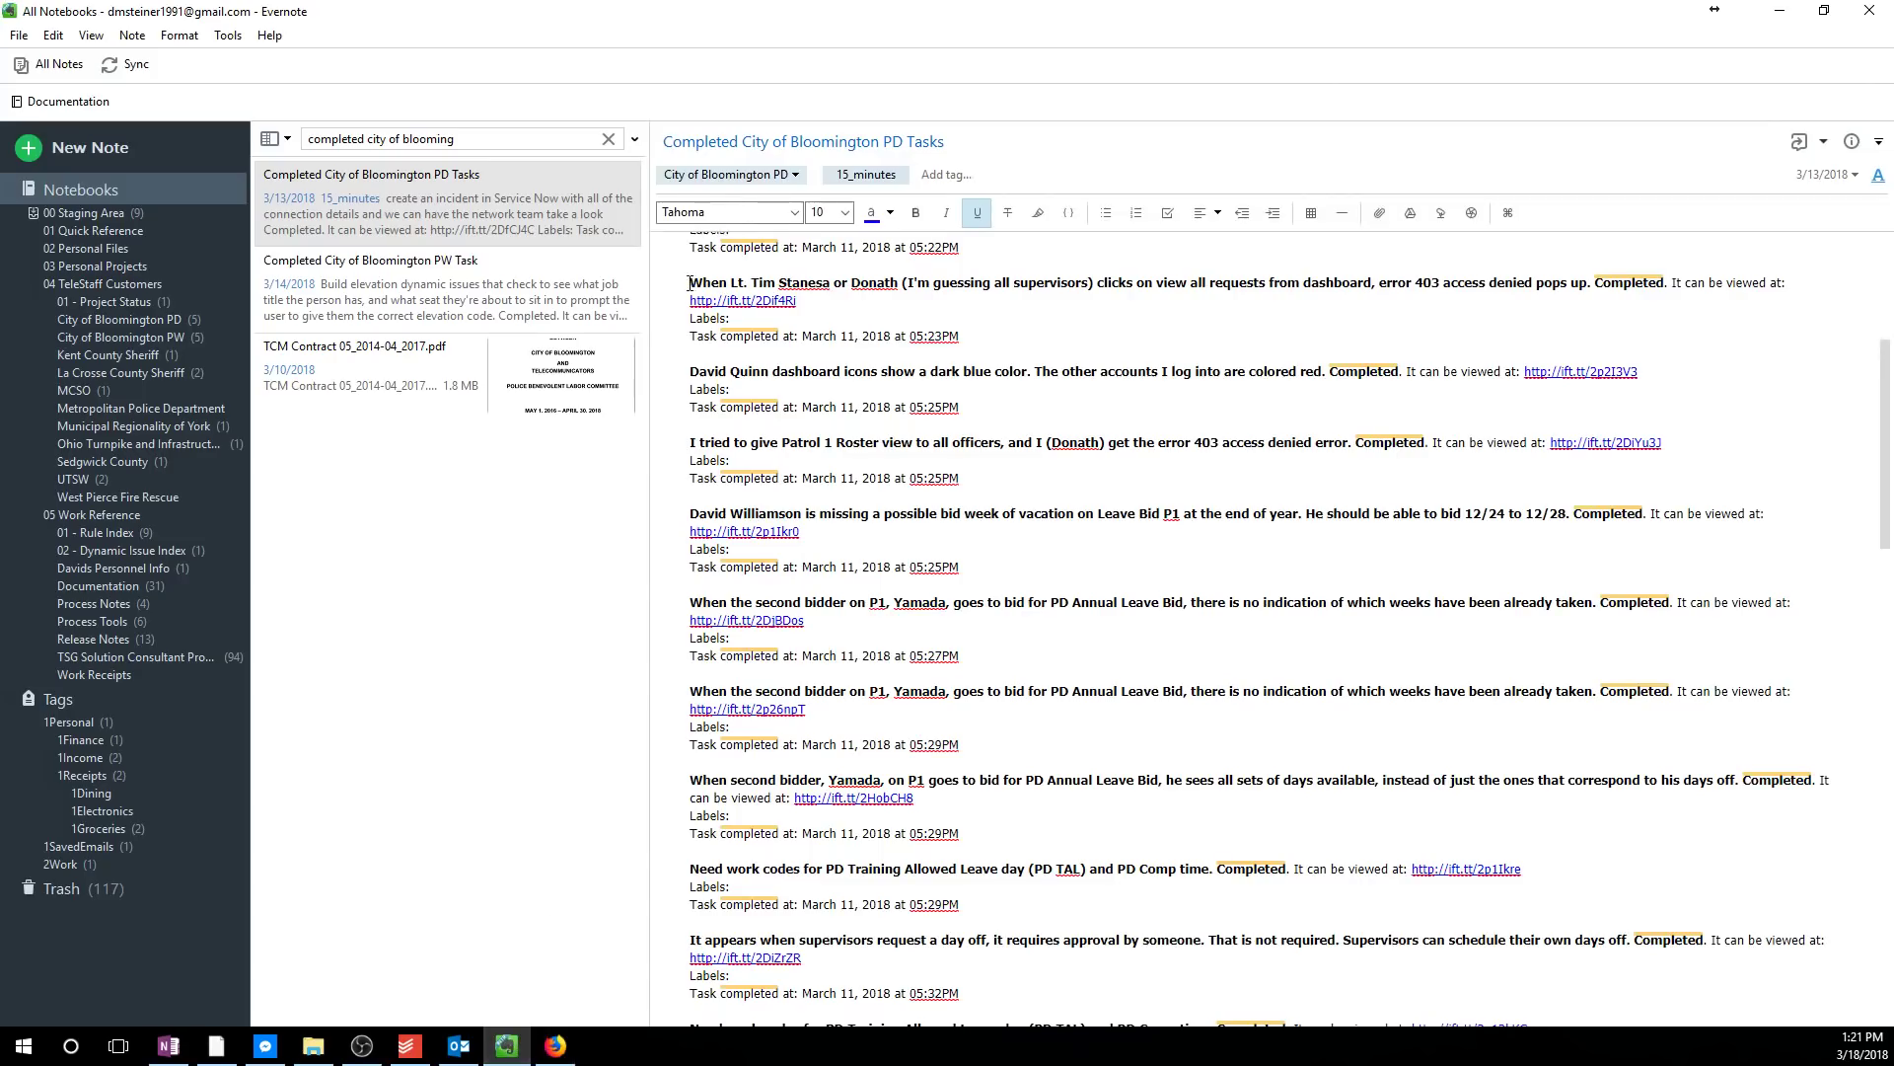
scroll(750, 289, up, 4)
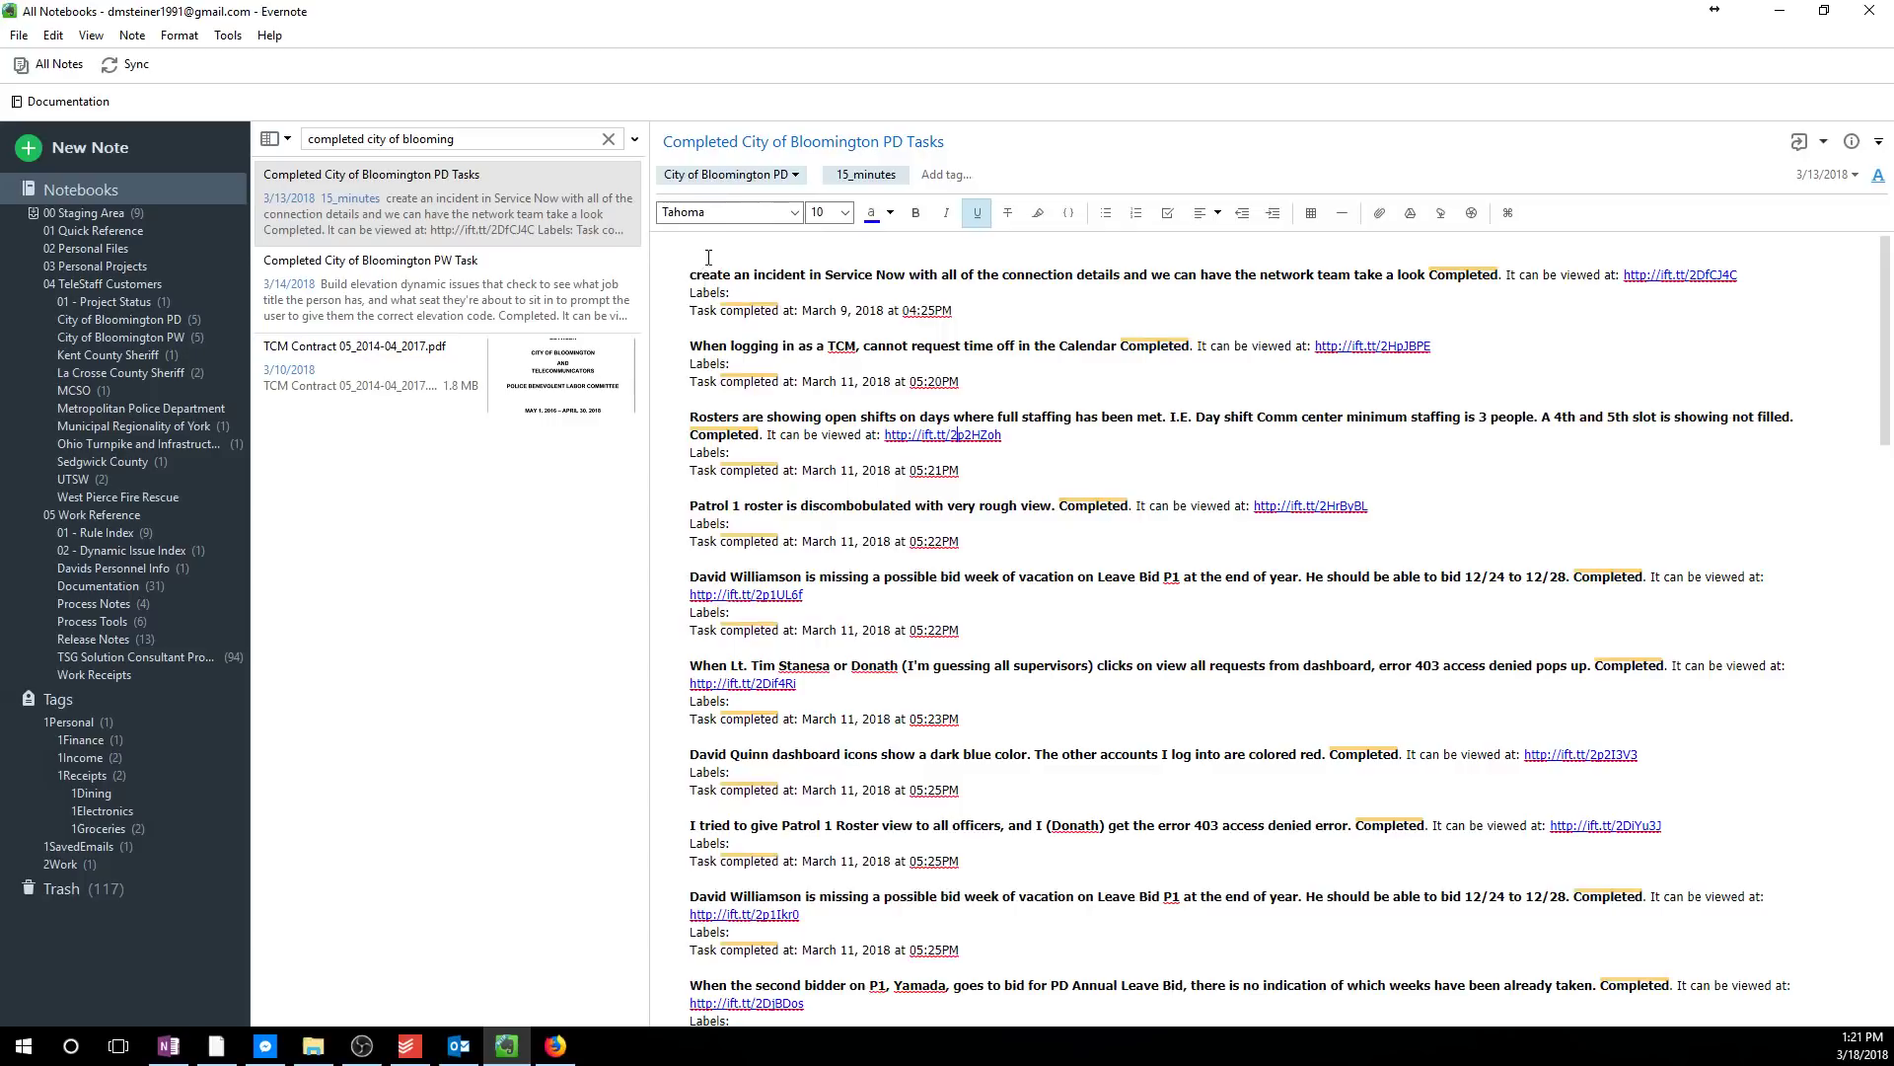
click(691, 267)
drag(691, 275, 1506, 279)
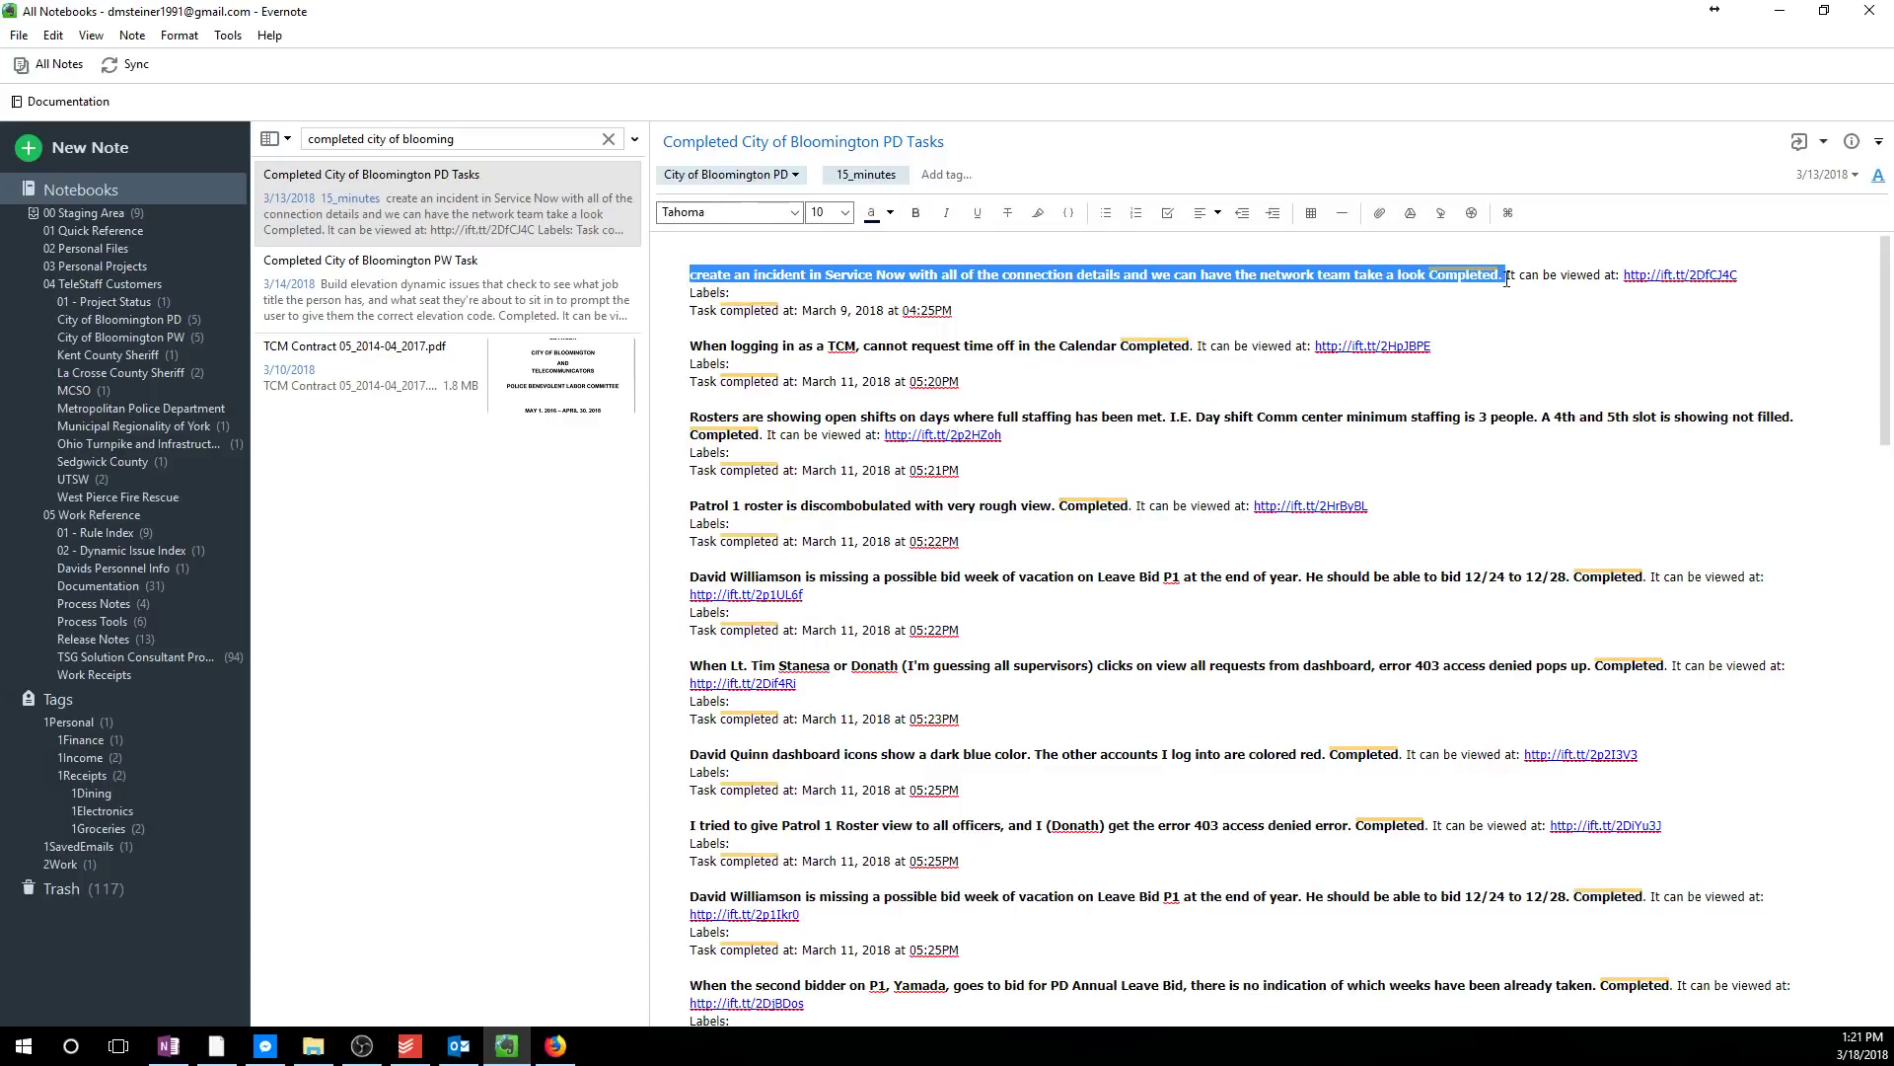
click(1520, 291)
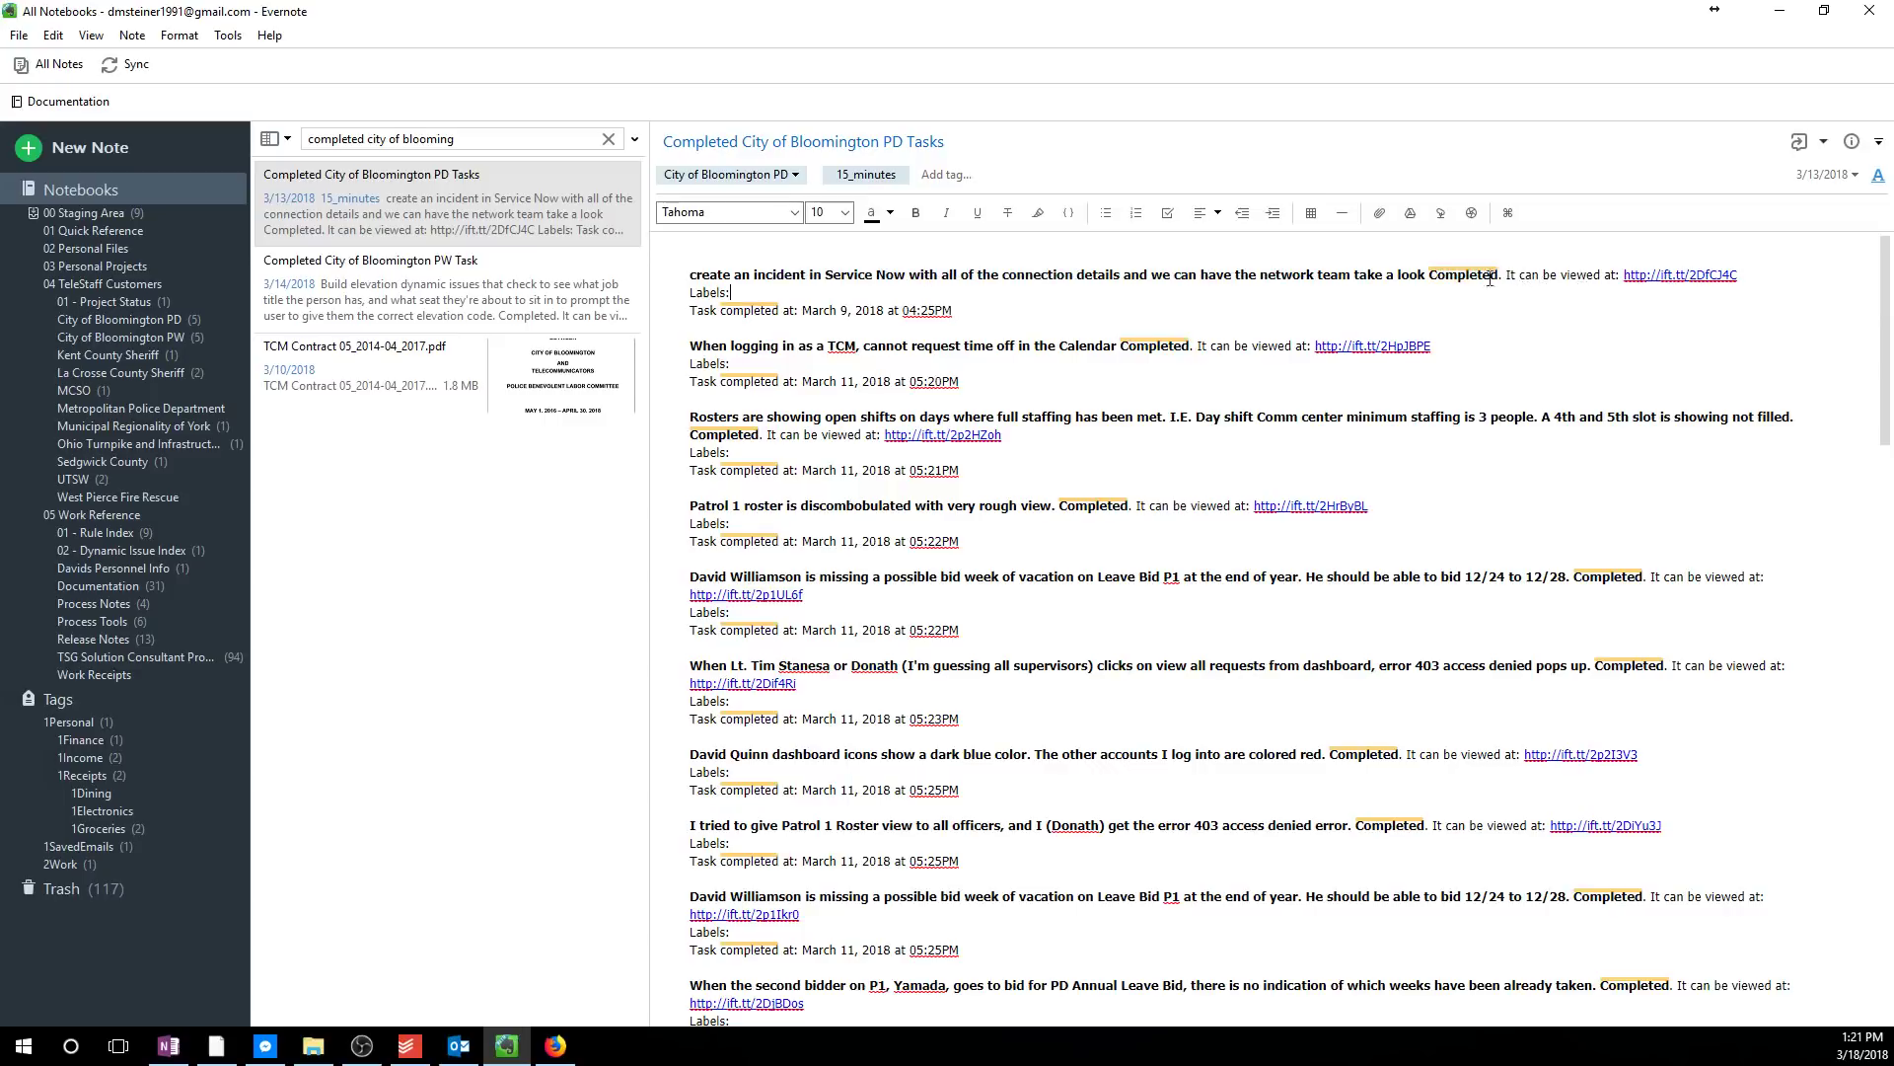
- Review the Body's ingredient list and select {{CompletedAt}}, then return to the Evernote note
click(555, 1046)
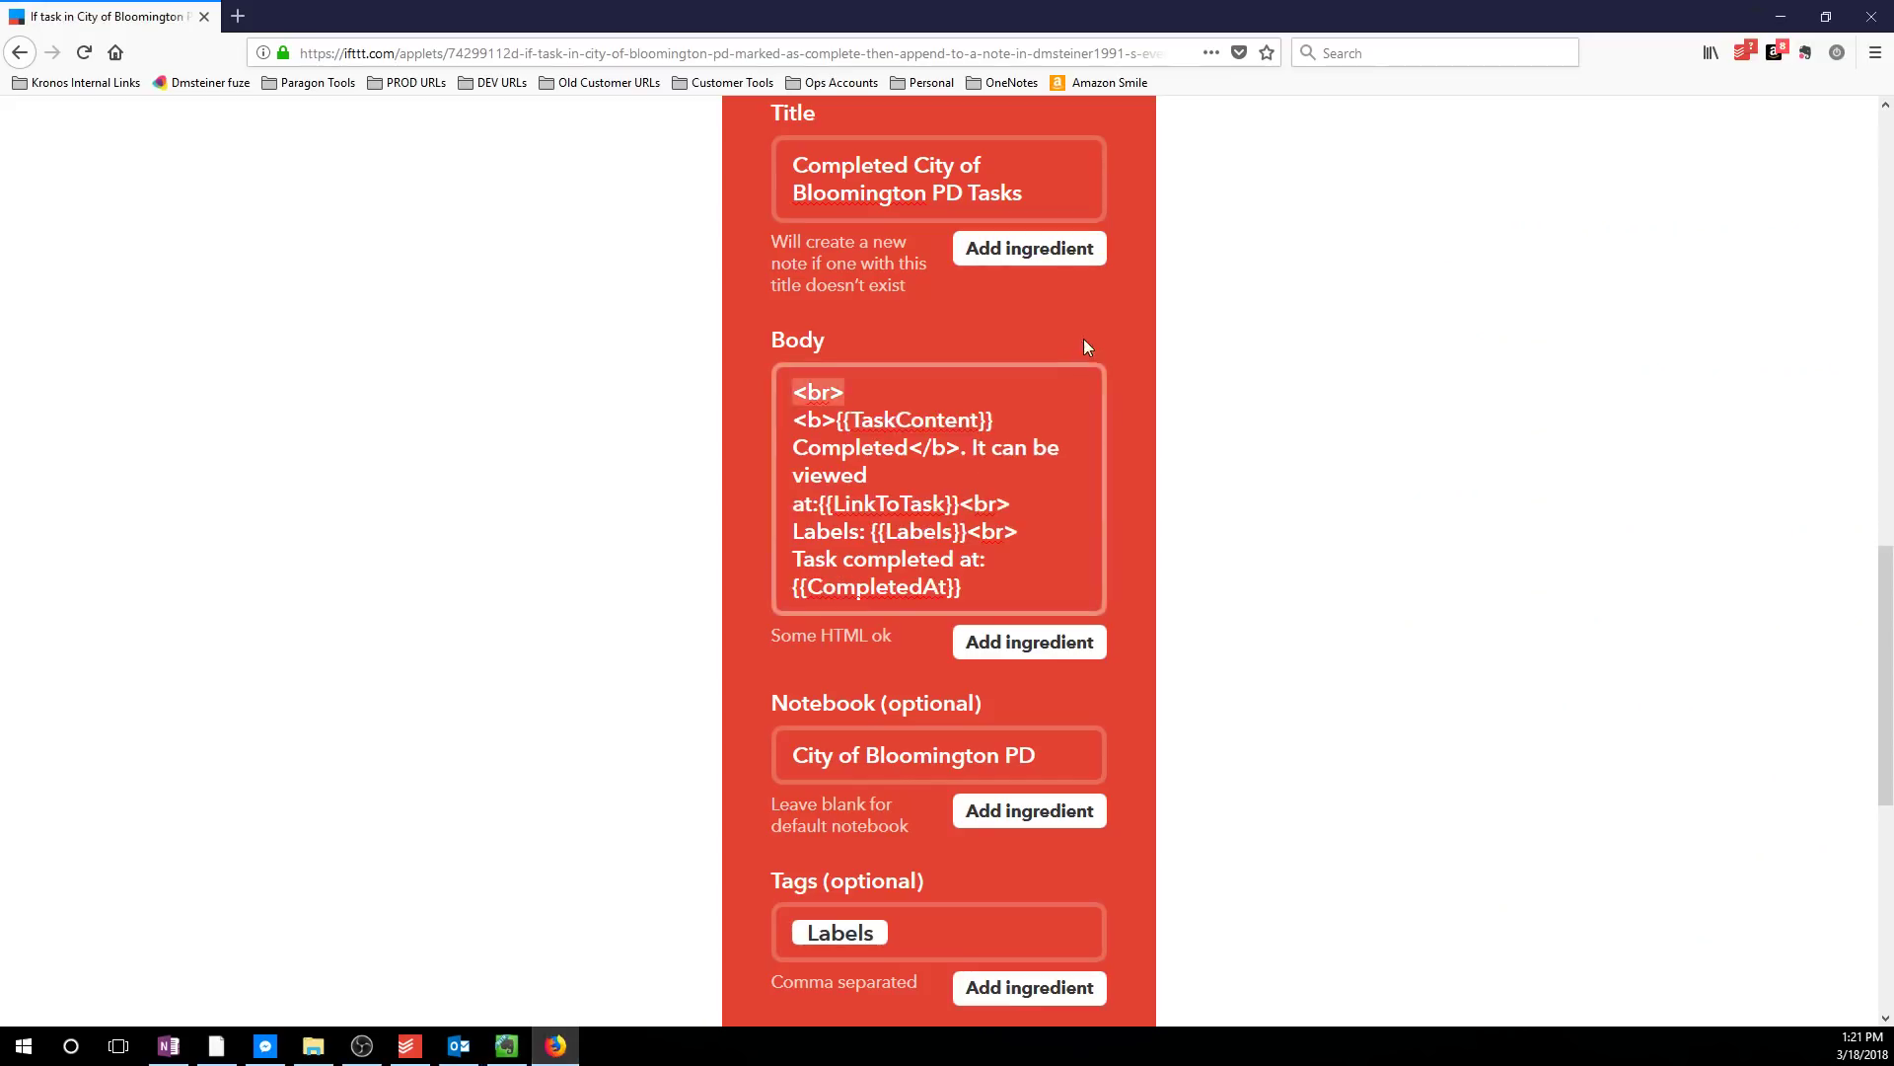
click(996, 415)
click(1025, 663)
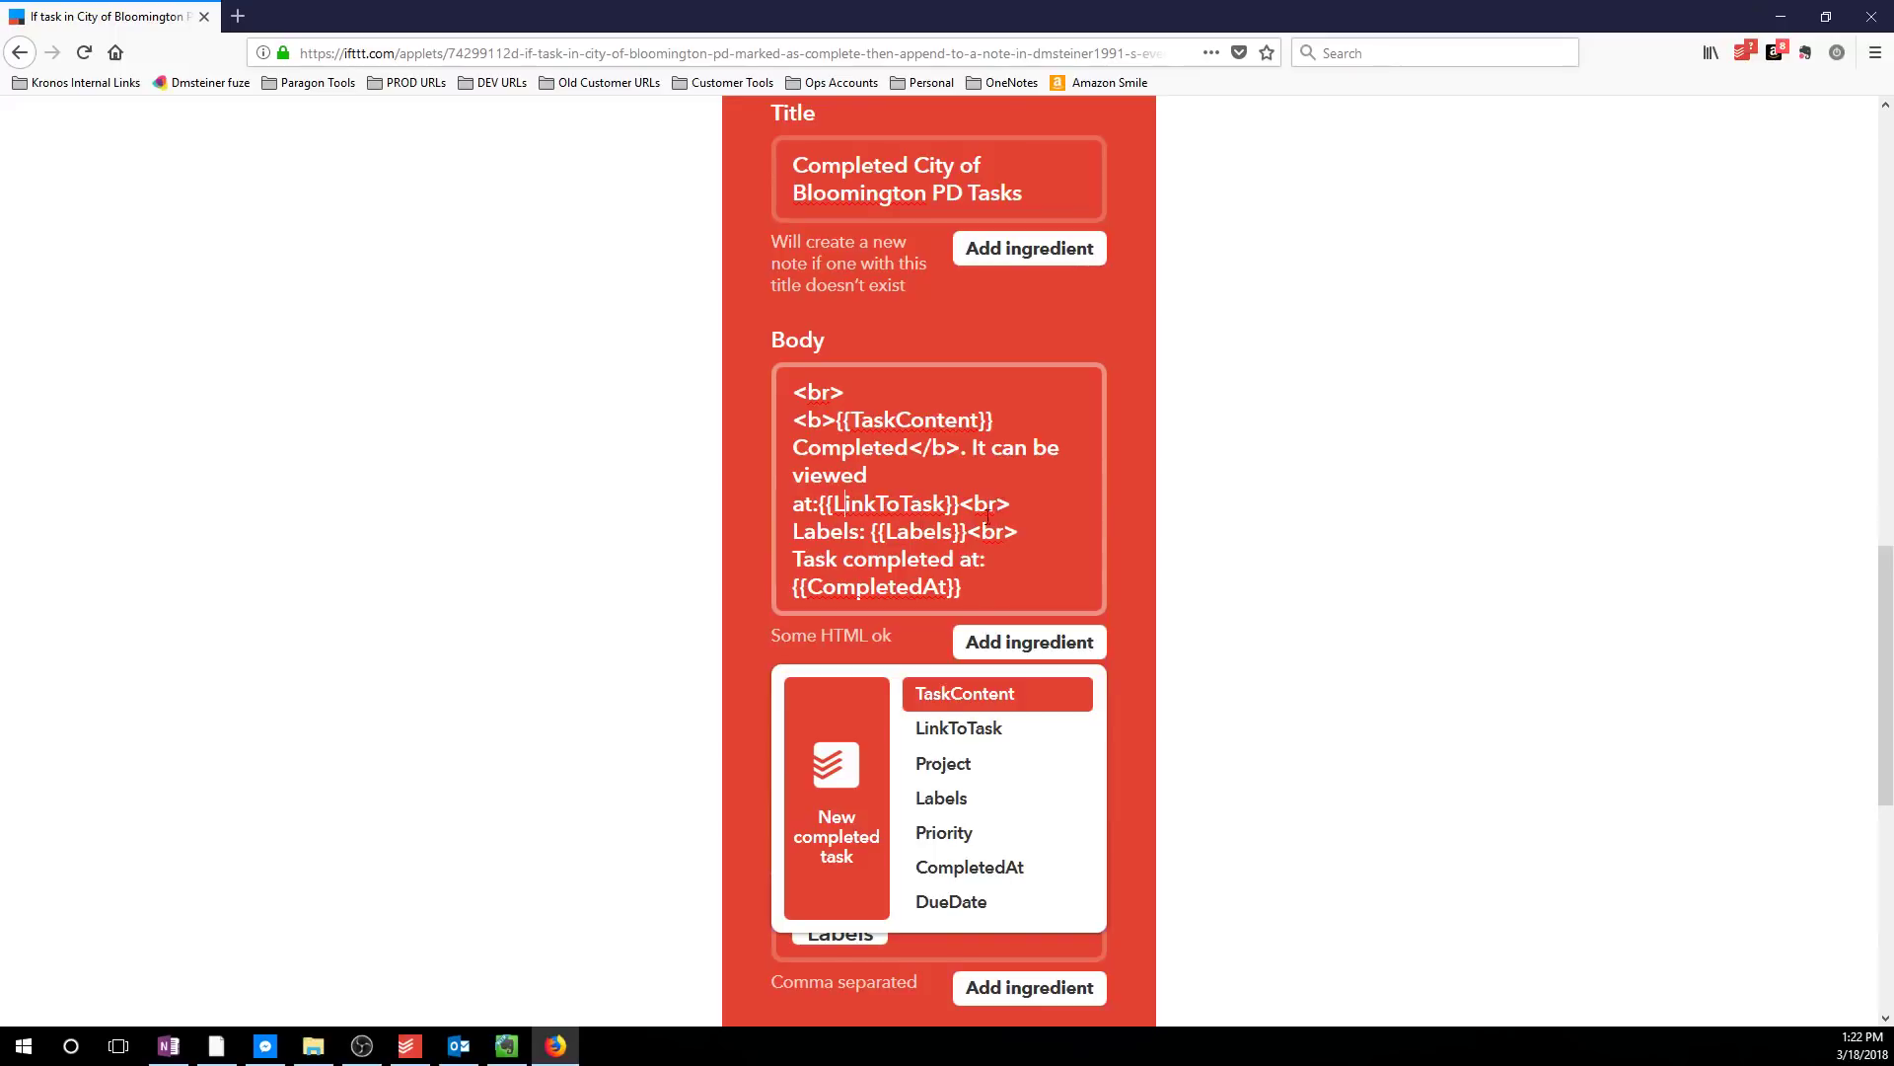
click(1028, 502)
drag(962, 587, 787, 602)
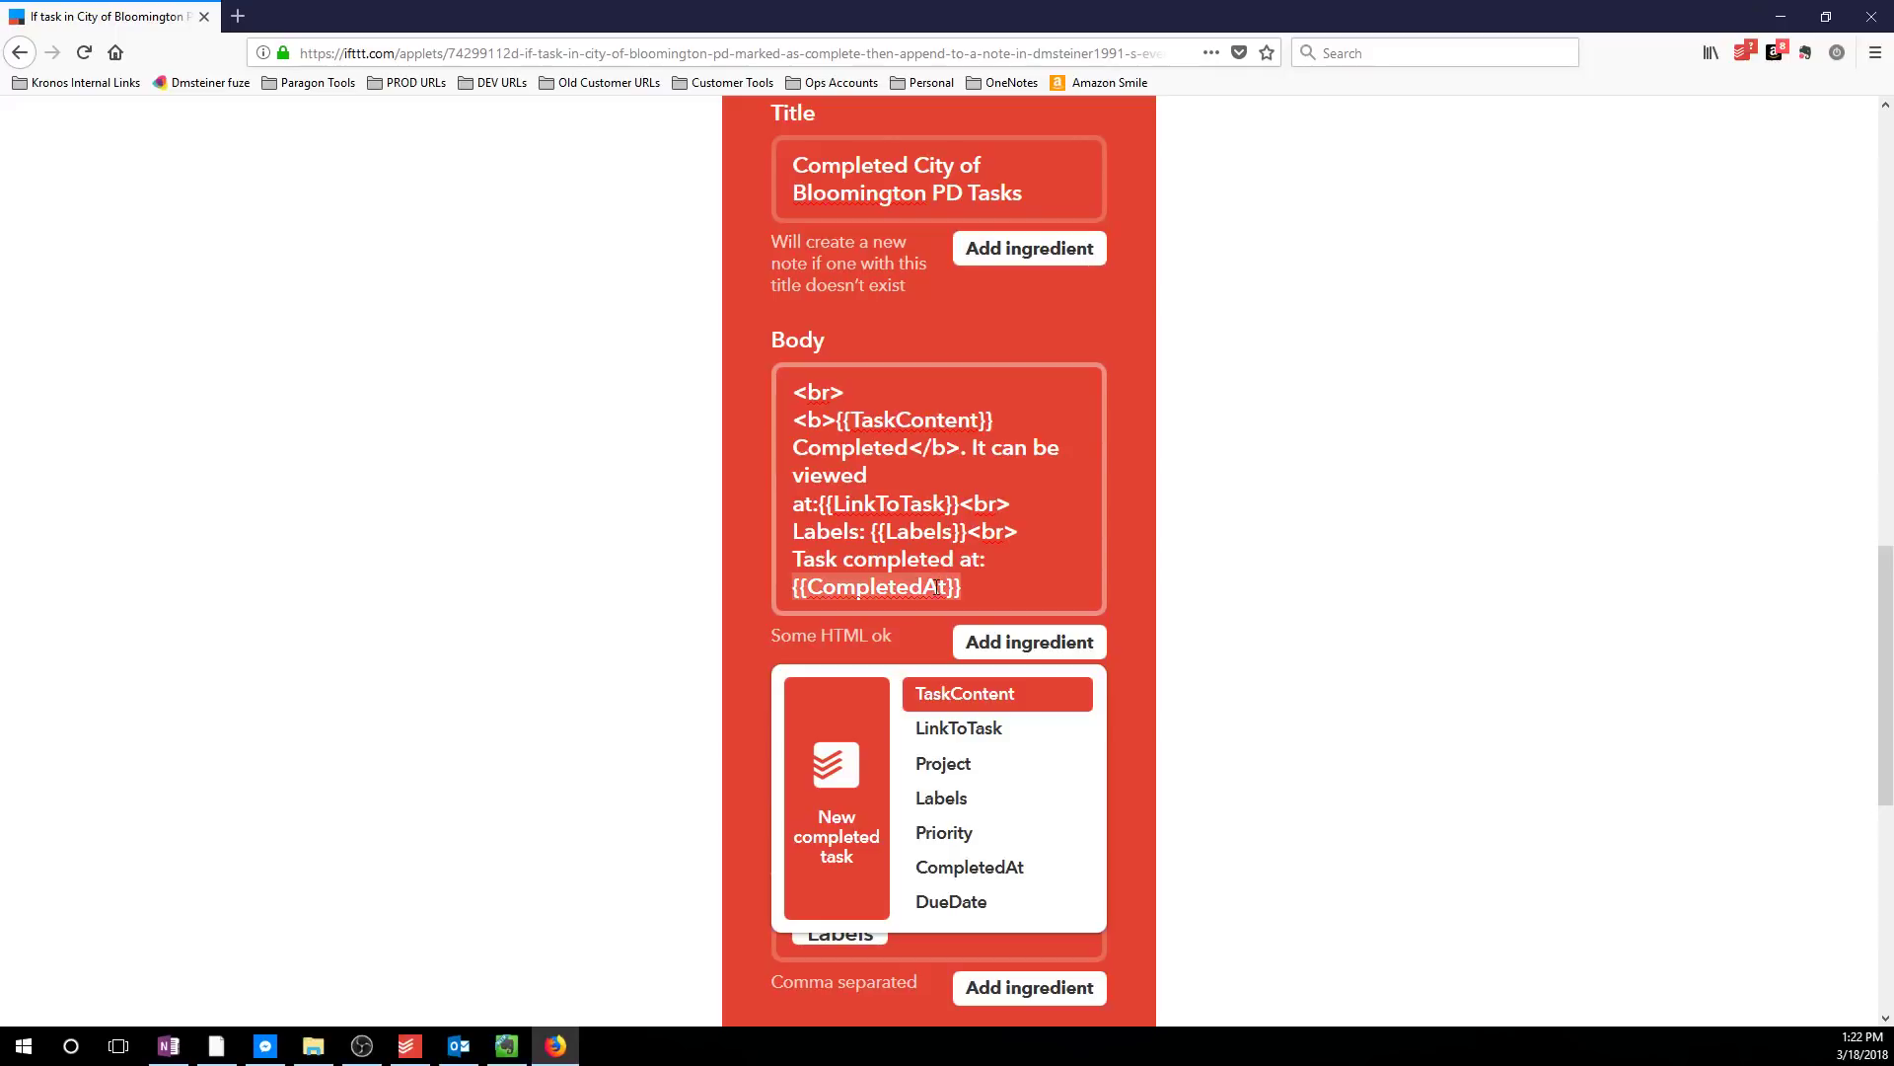
click(979, 586)
drag(981, 591, 753, 616)
click(556, 1045)
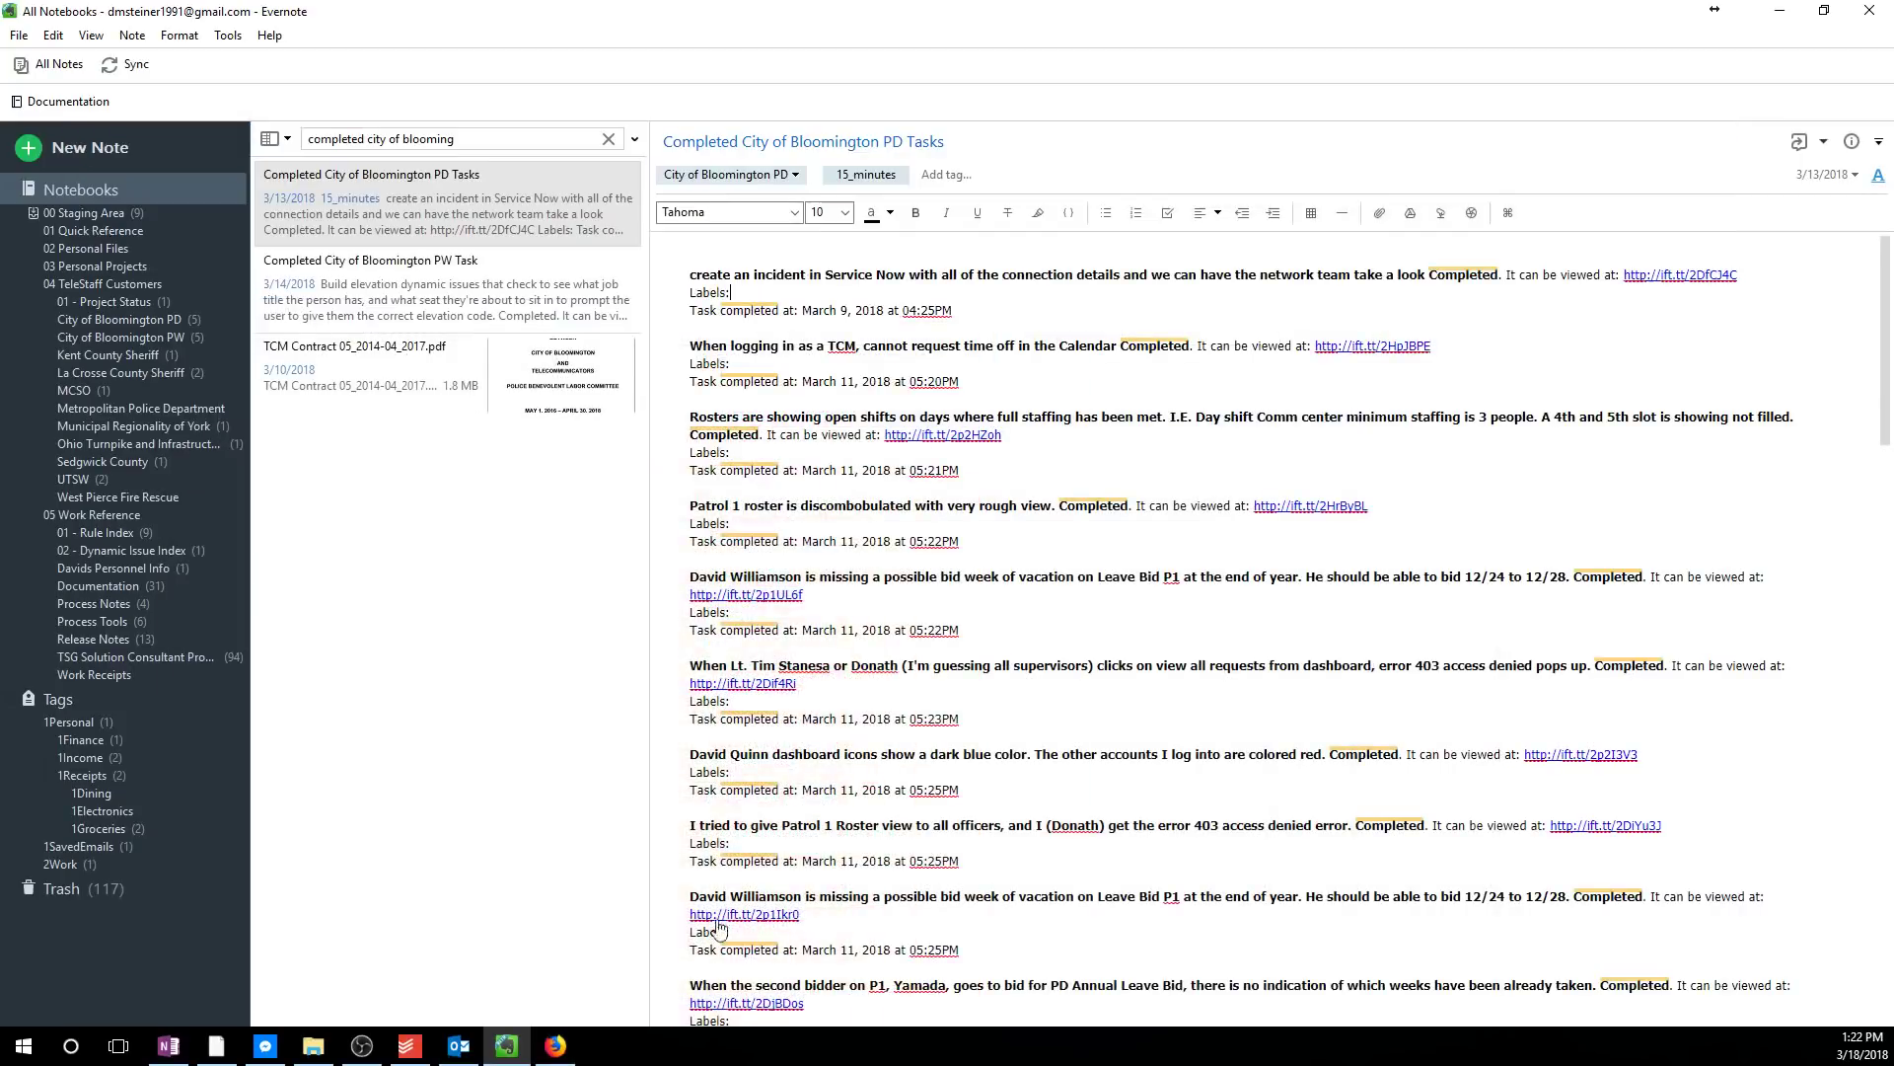
click(1459, 523)
click(975, 312)
key(shift+Left)
key(shift+Left)
key(shift+Left)
click(960, 312)
click(1711, 368)
click(1069, 372)
click(1798, 142)
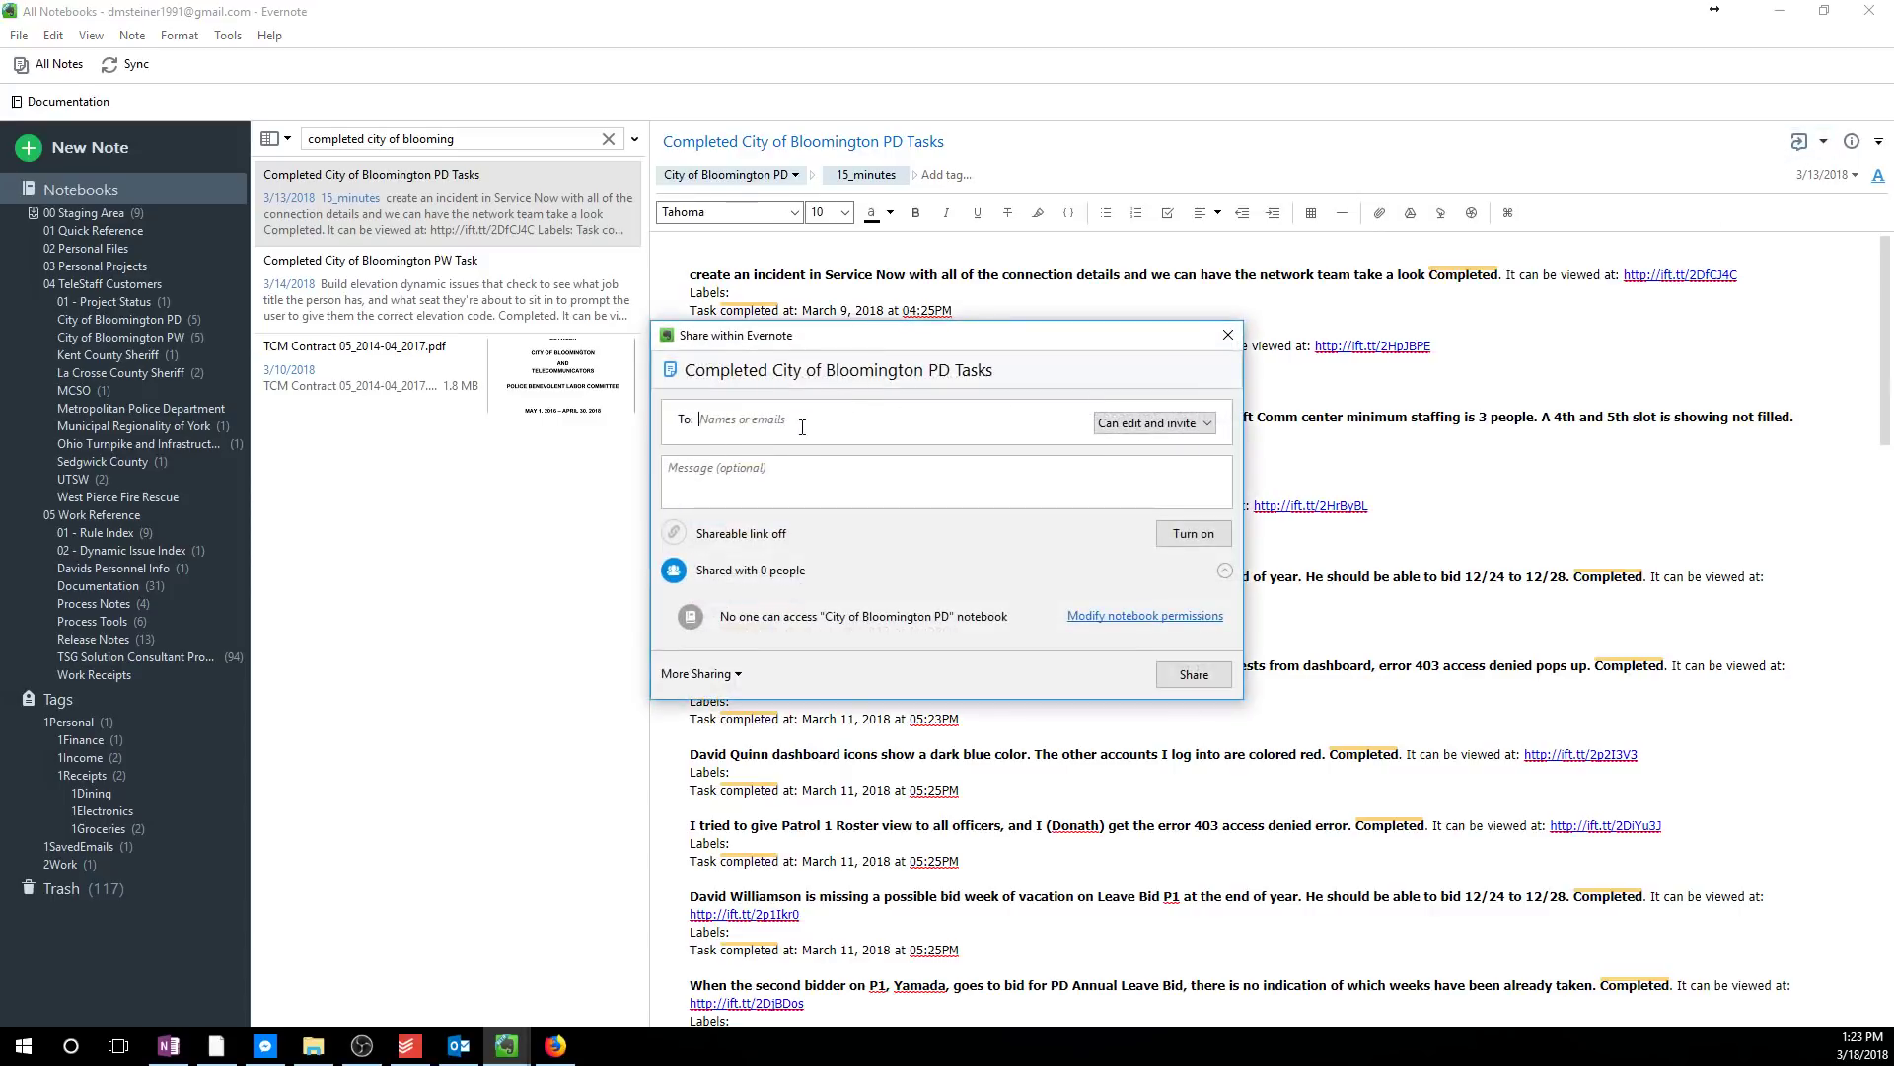
click(1228, 335)
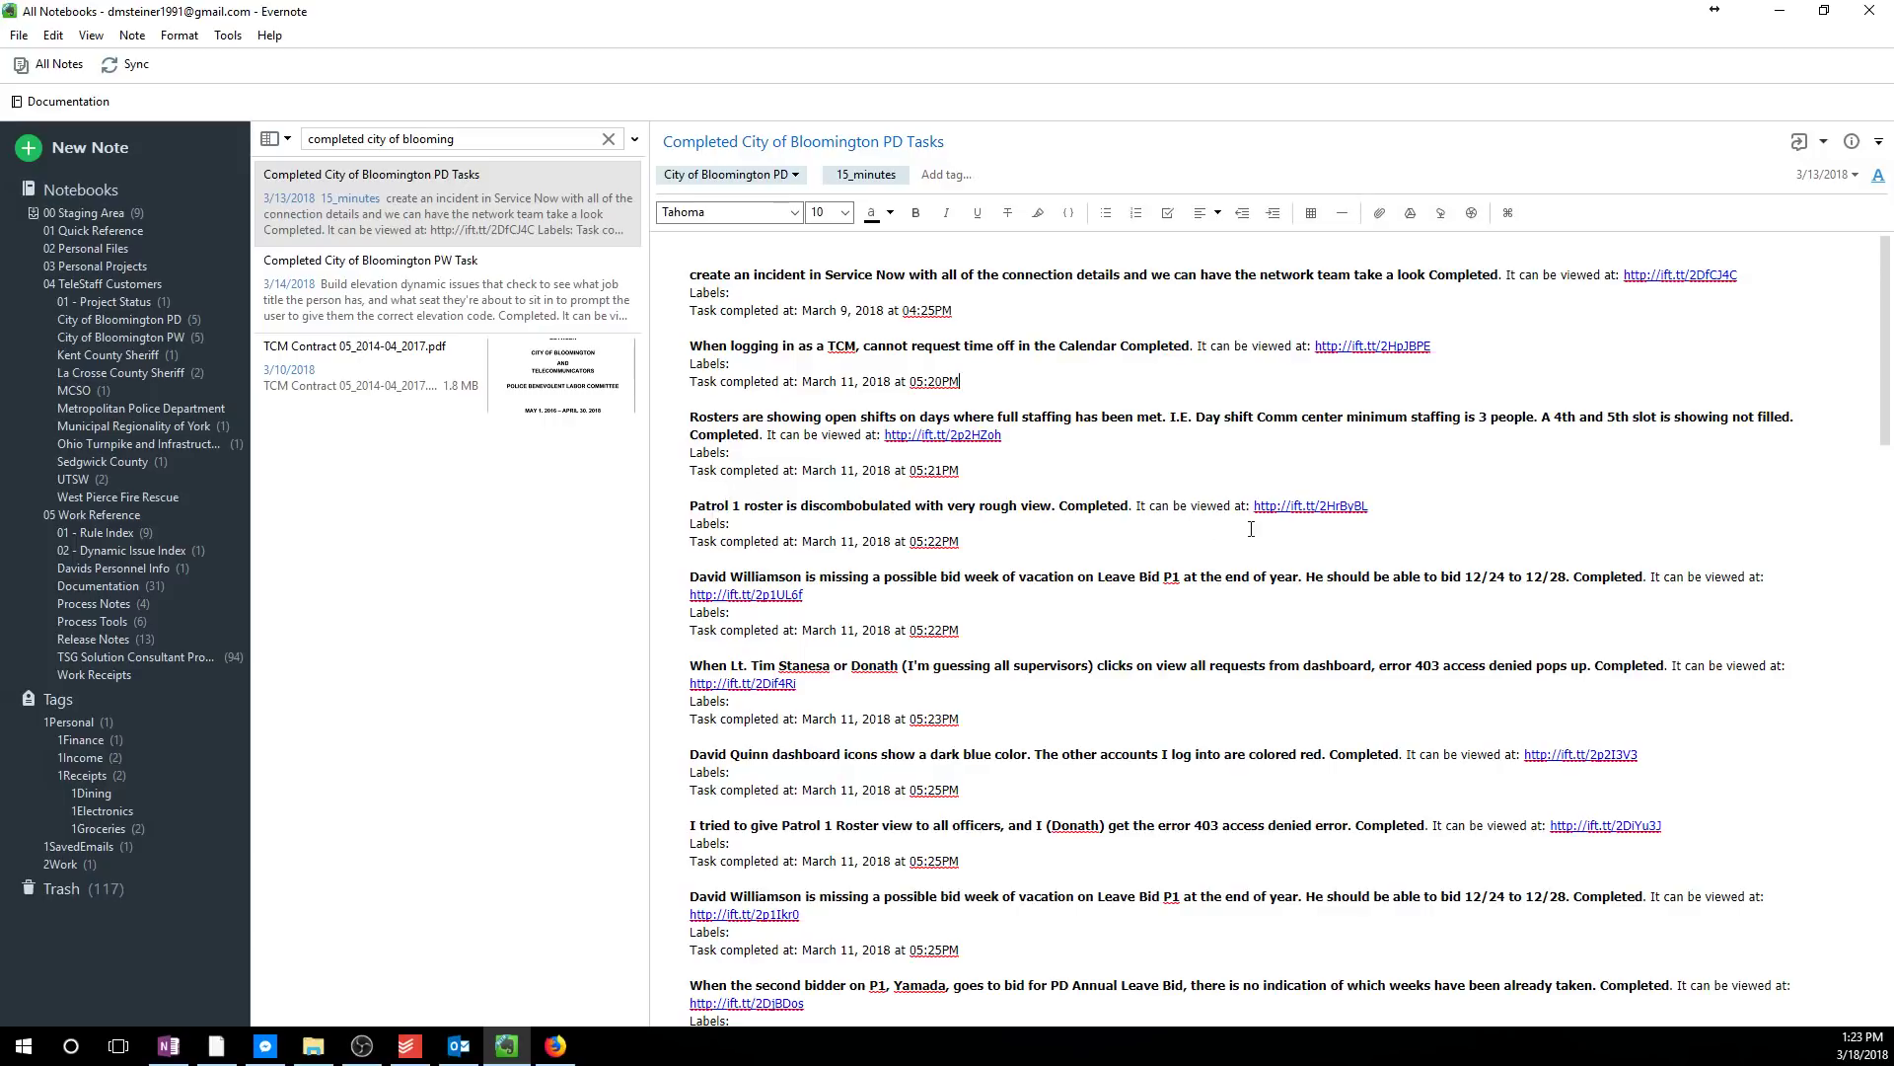
click(1536, 505)
- Hide Evernote and open the Todoist desktop app on the City of Bloomington PD project
click(1779, 11)
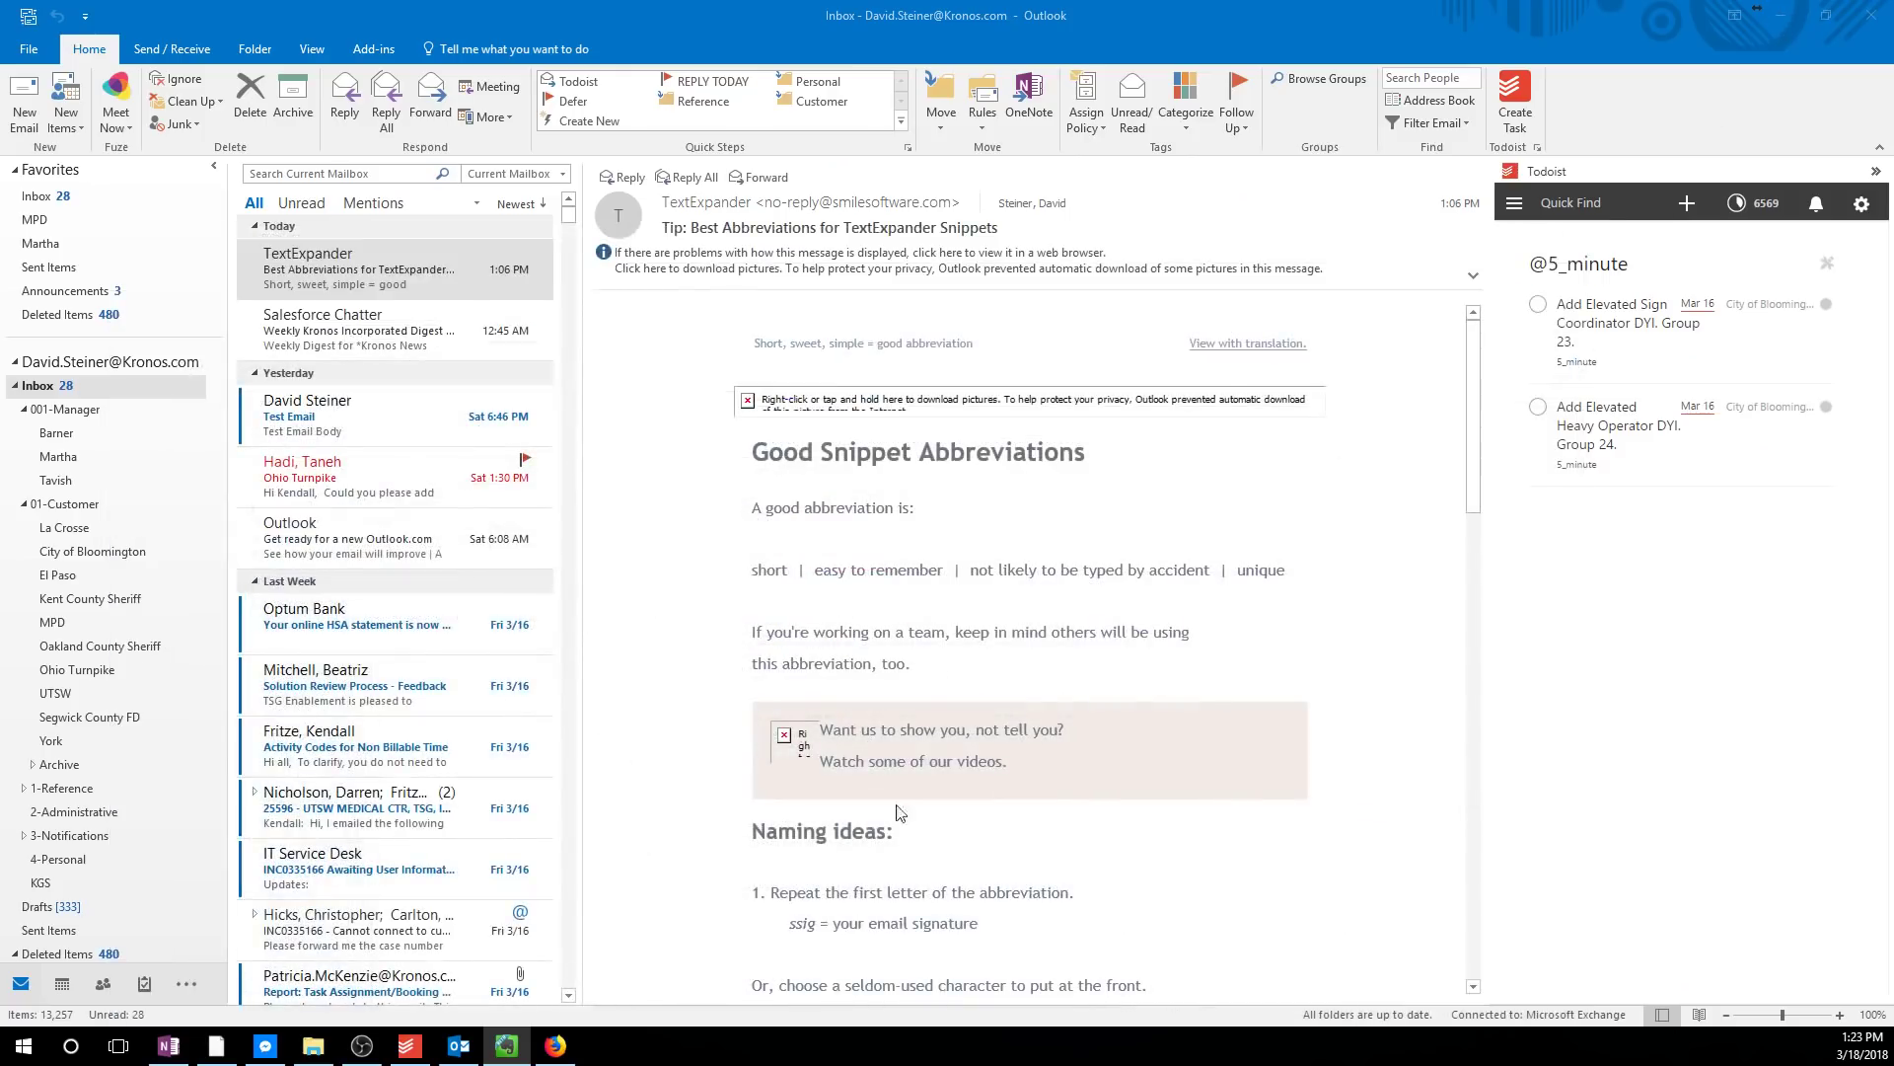
click(408, 1045)
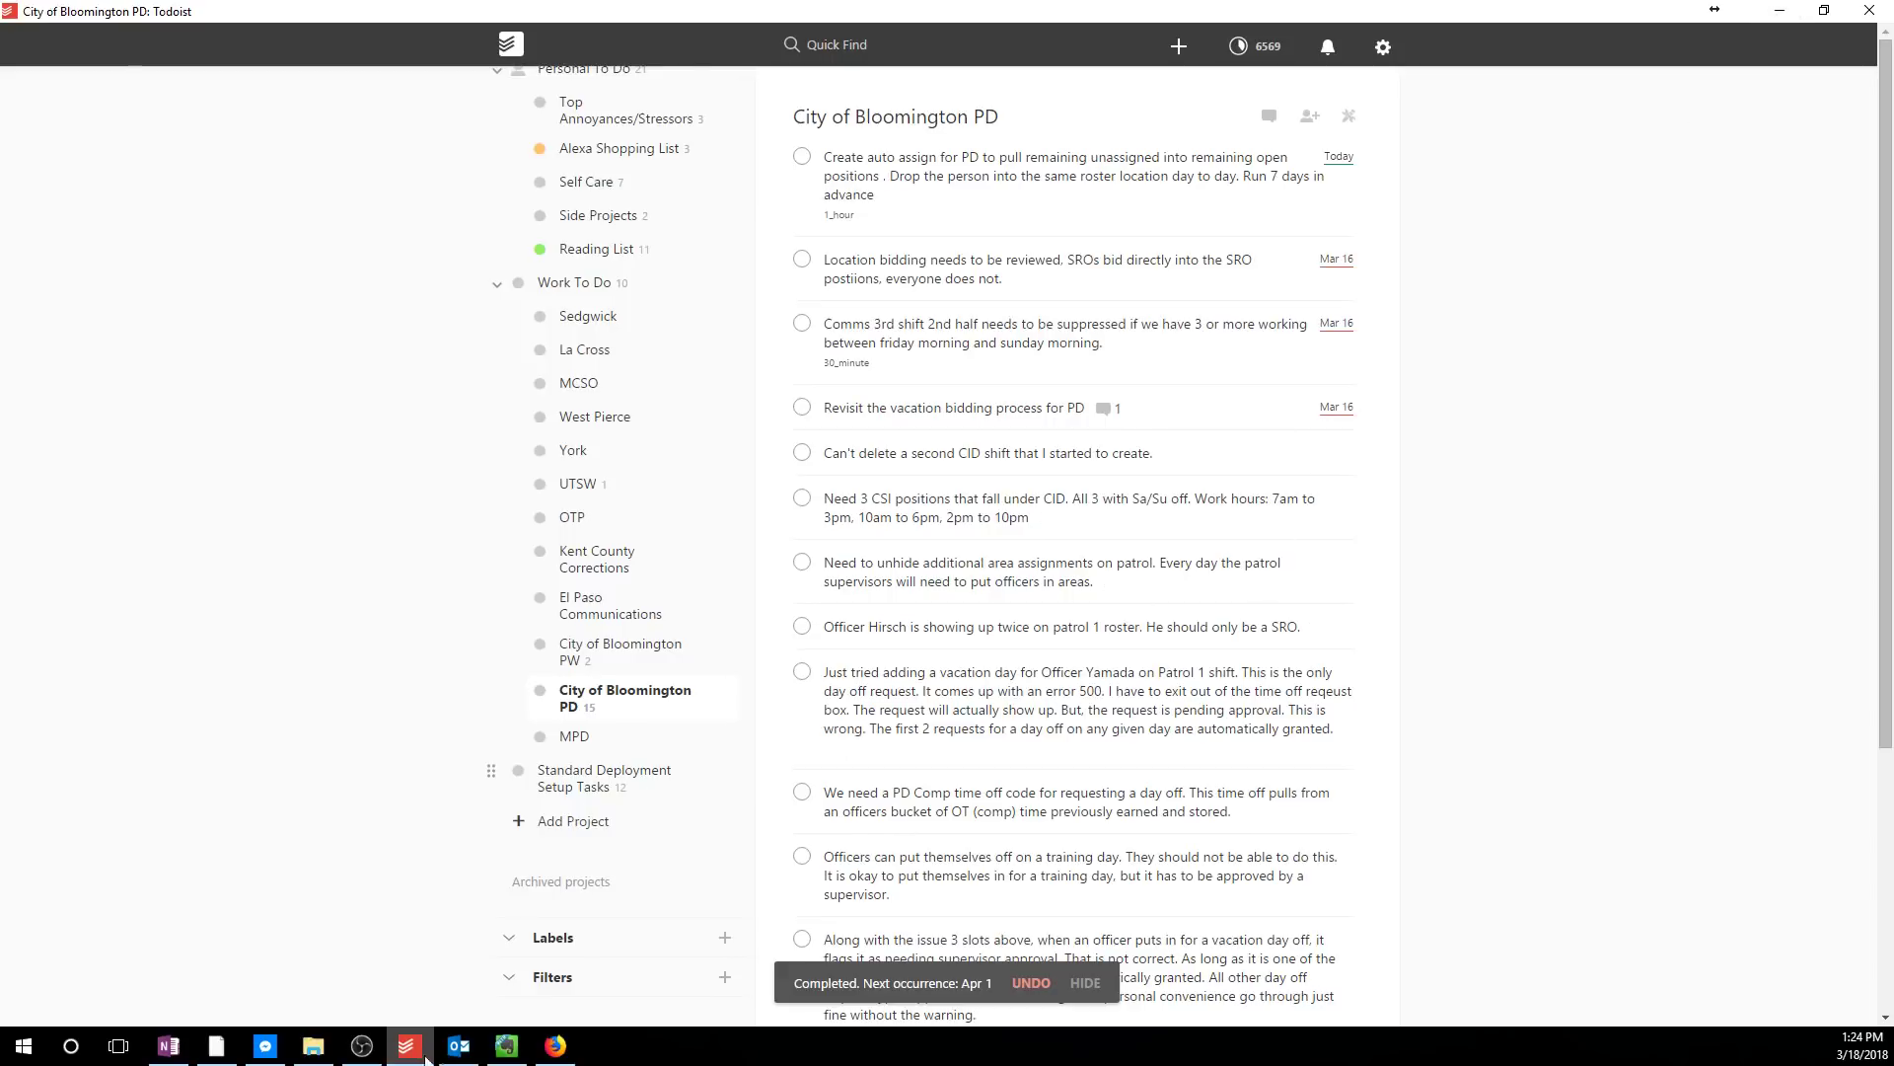
- Return from the Todoist app to the Outlook inbox with its Todoist panel
click(459, 1045)
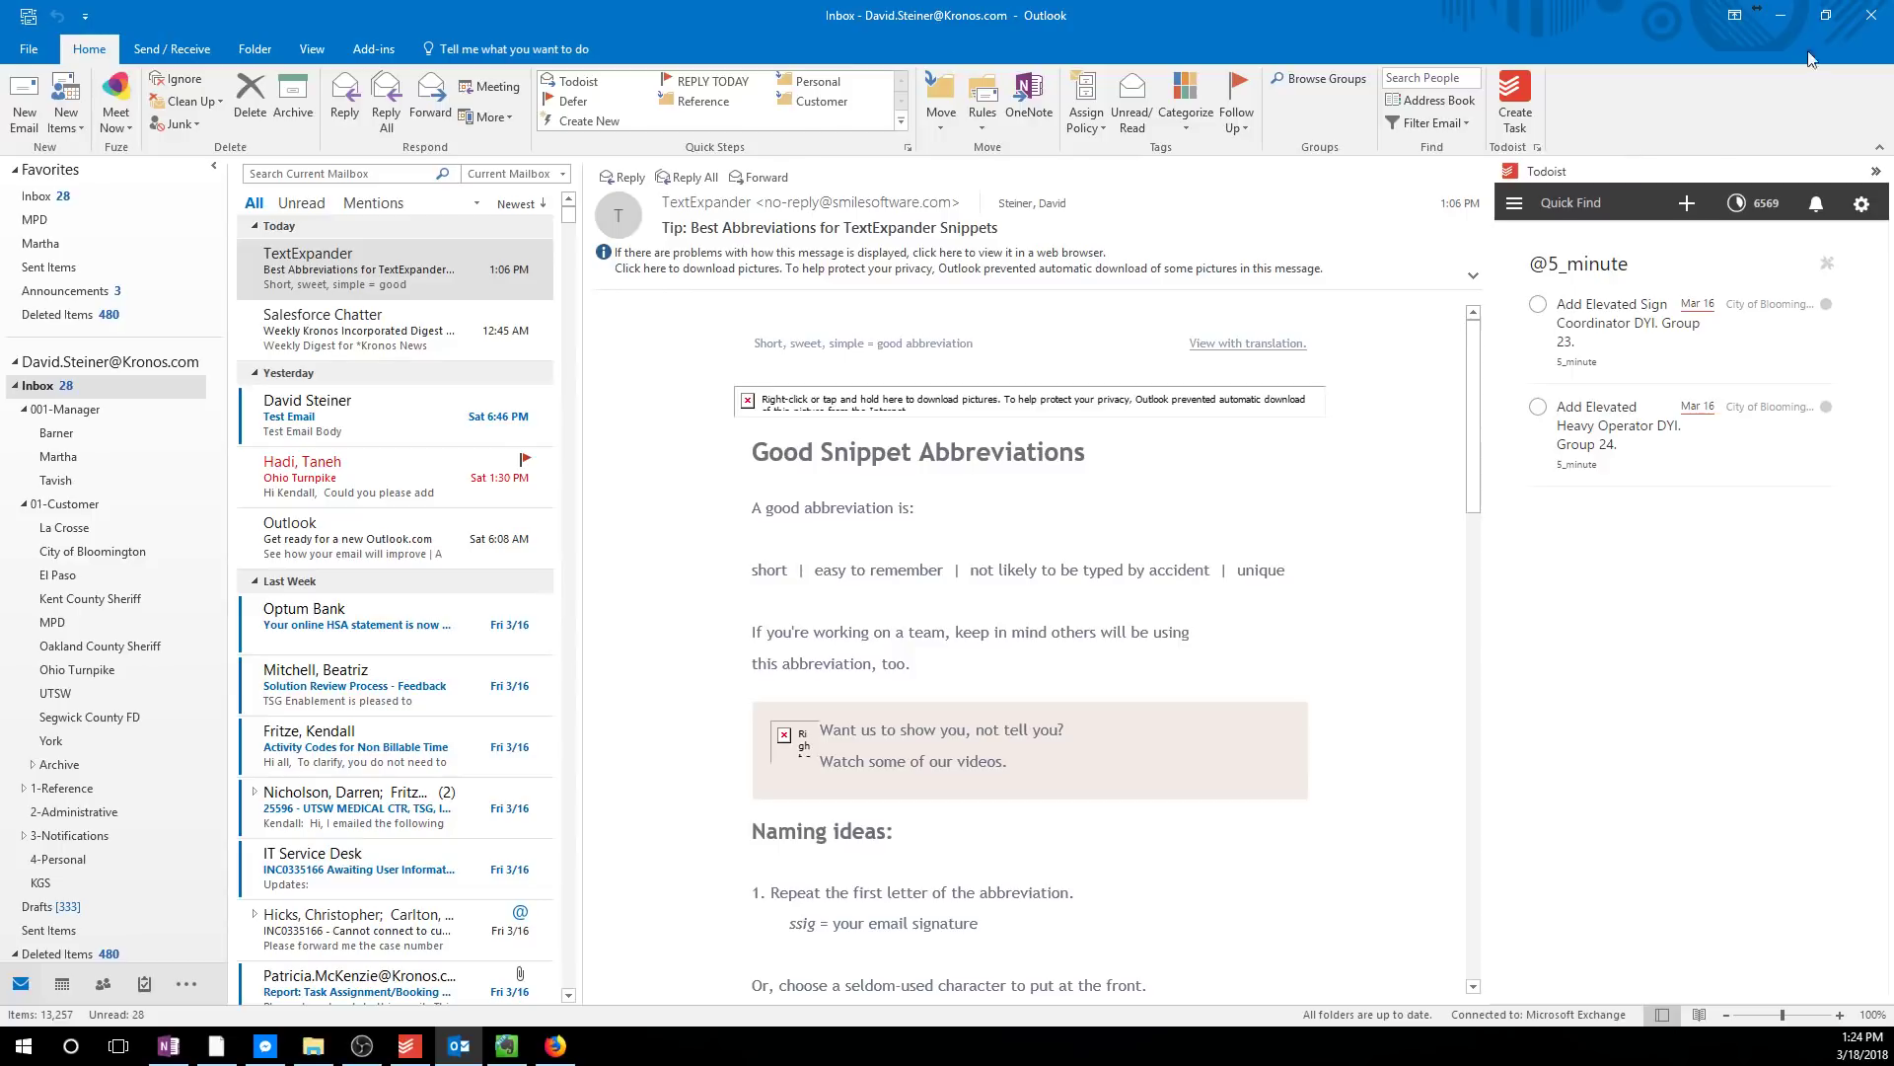
click(521, 1049)
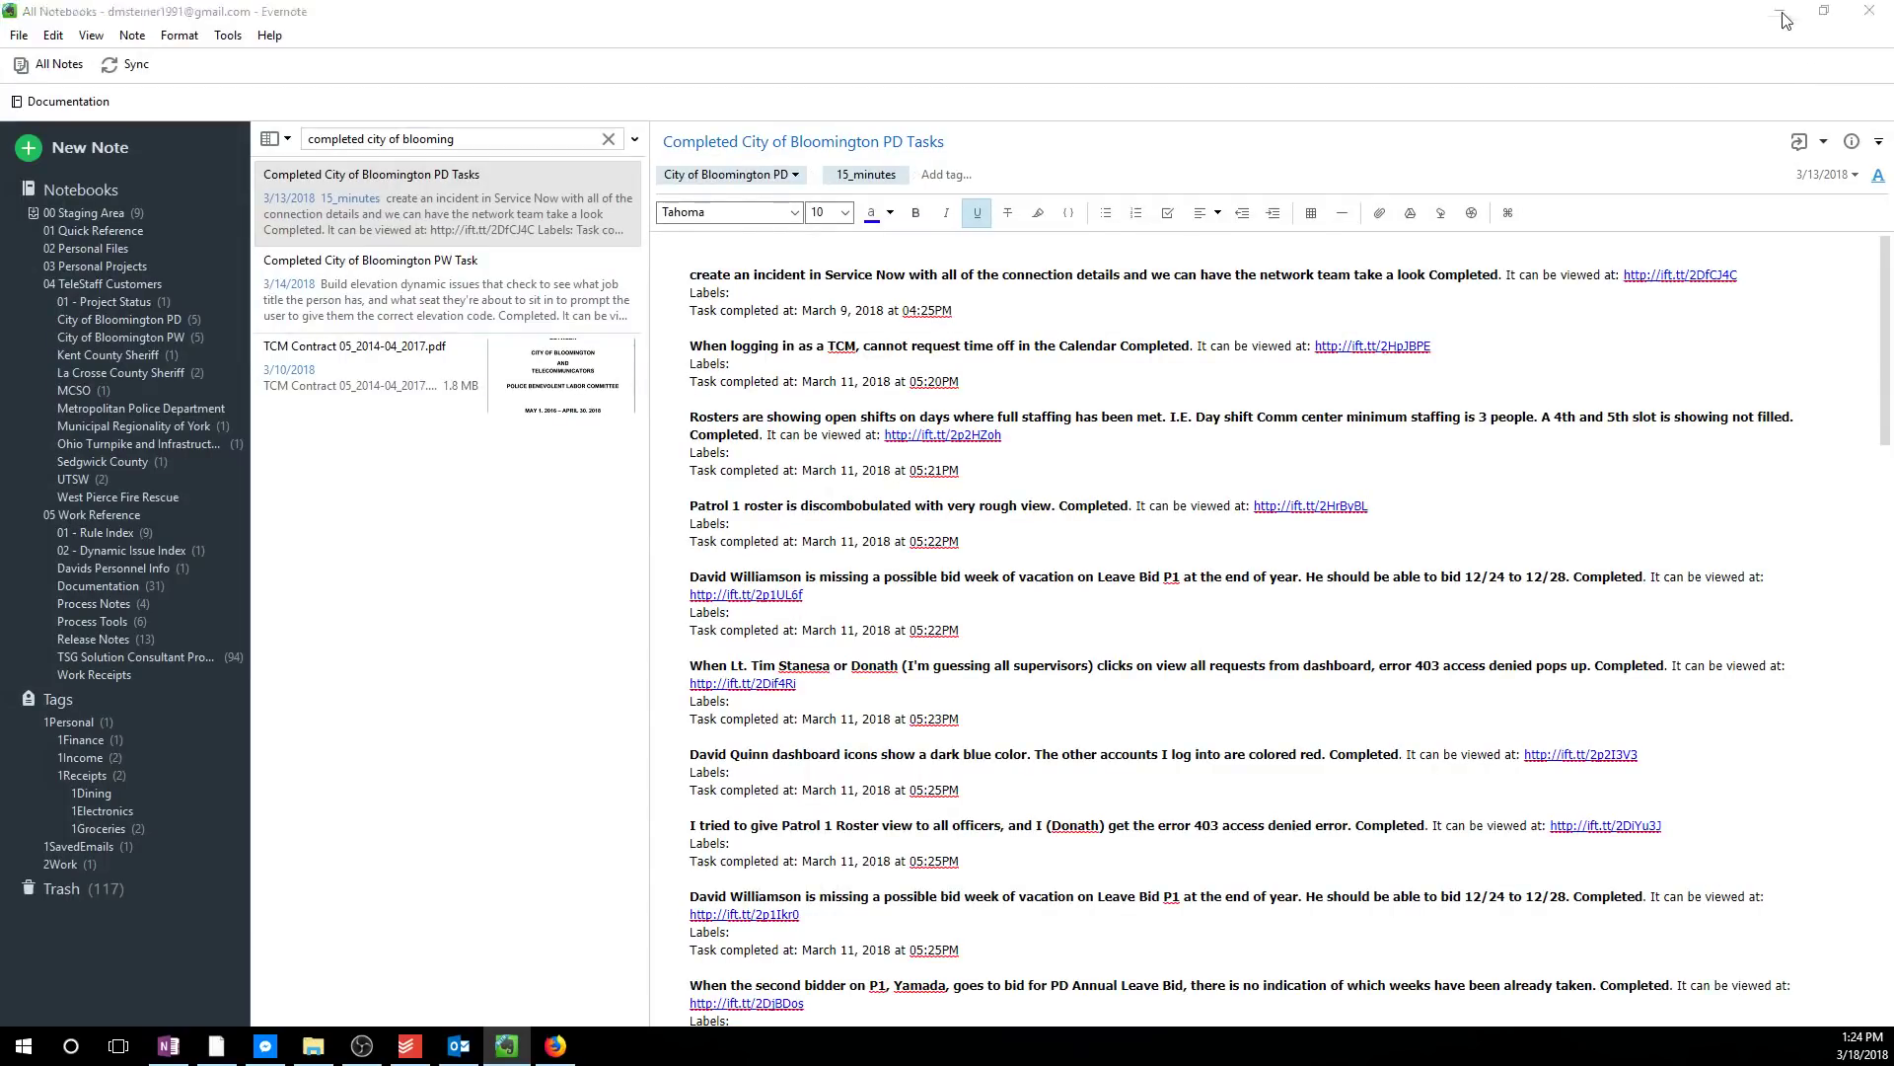
key(alt+Tab)
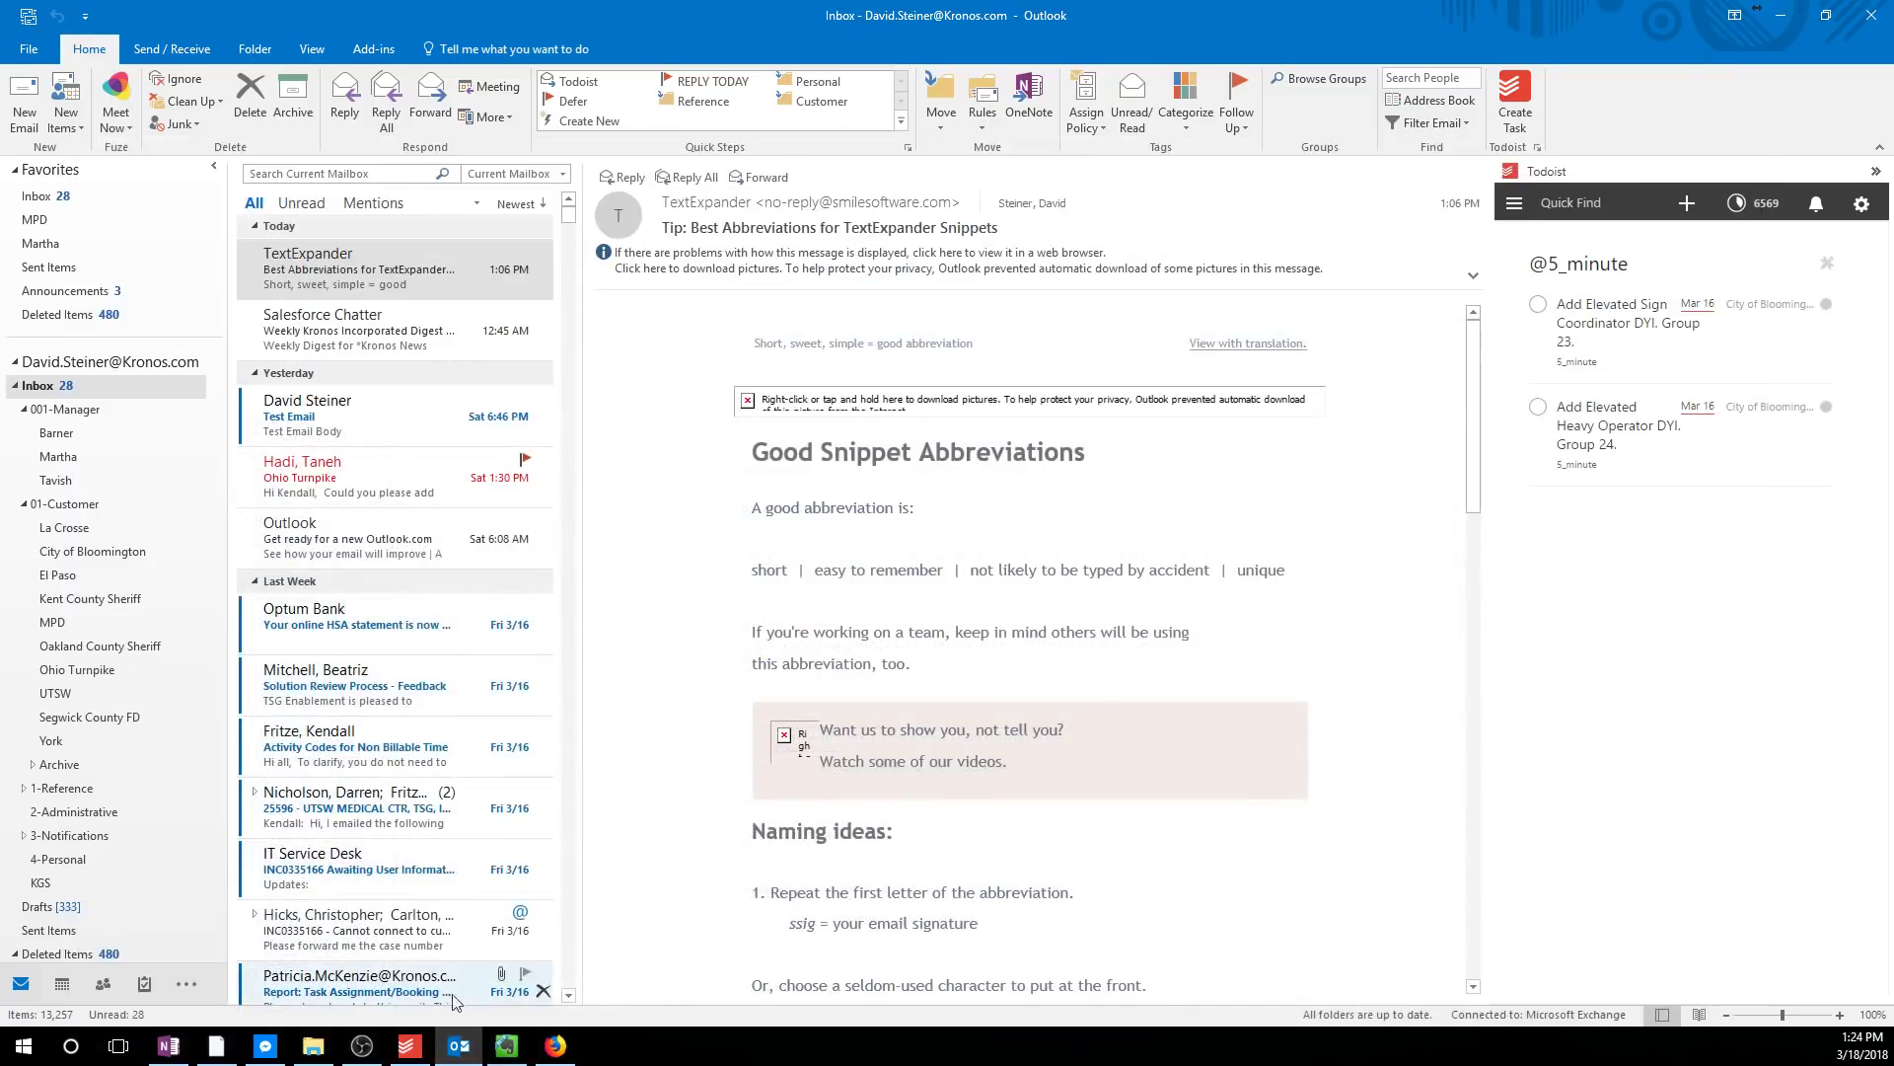
- Bring the IFTTT applet page forward and scroll through its settings back to the Configure header
click(555, 1046)
scroll(1431, 478, up, 15)
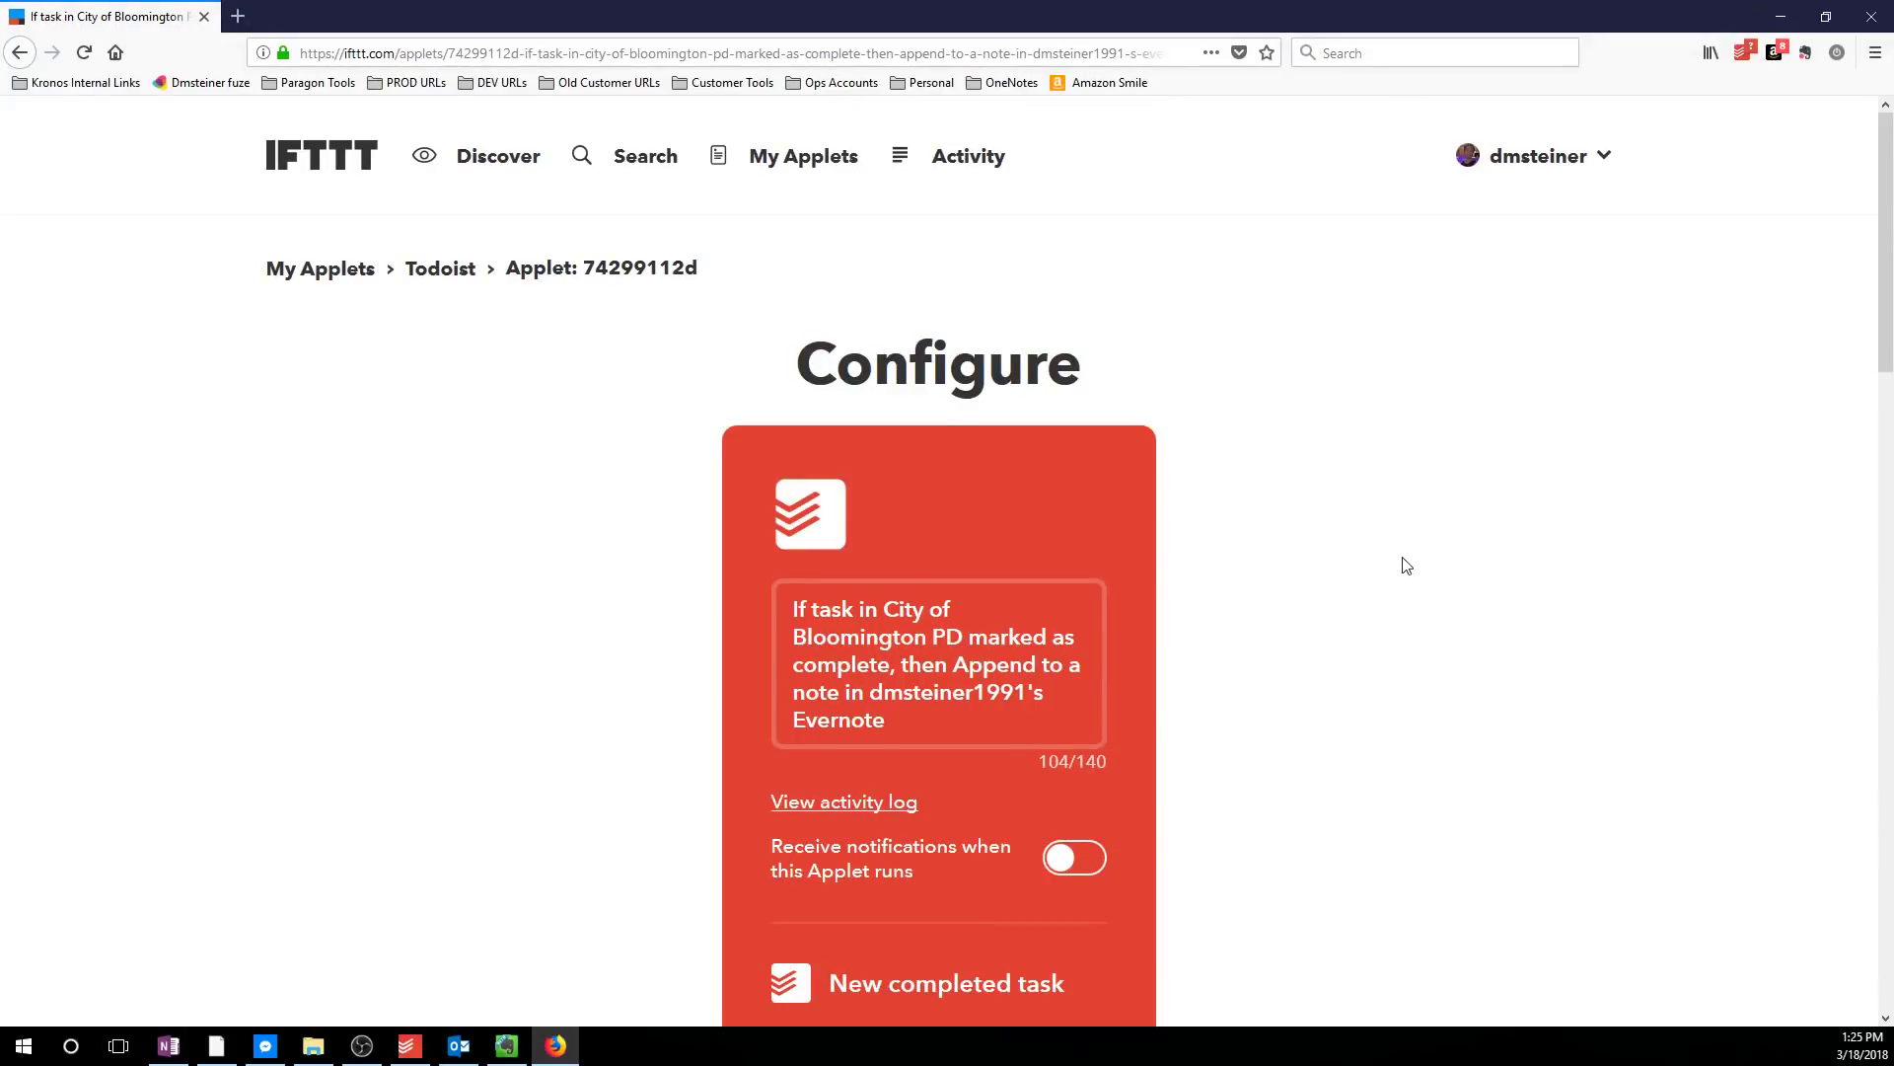
scroll(1400, 563, down, 4)
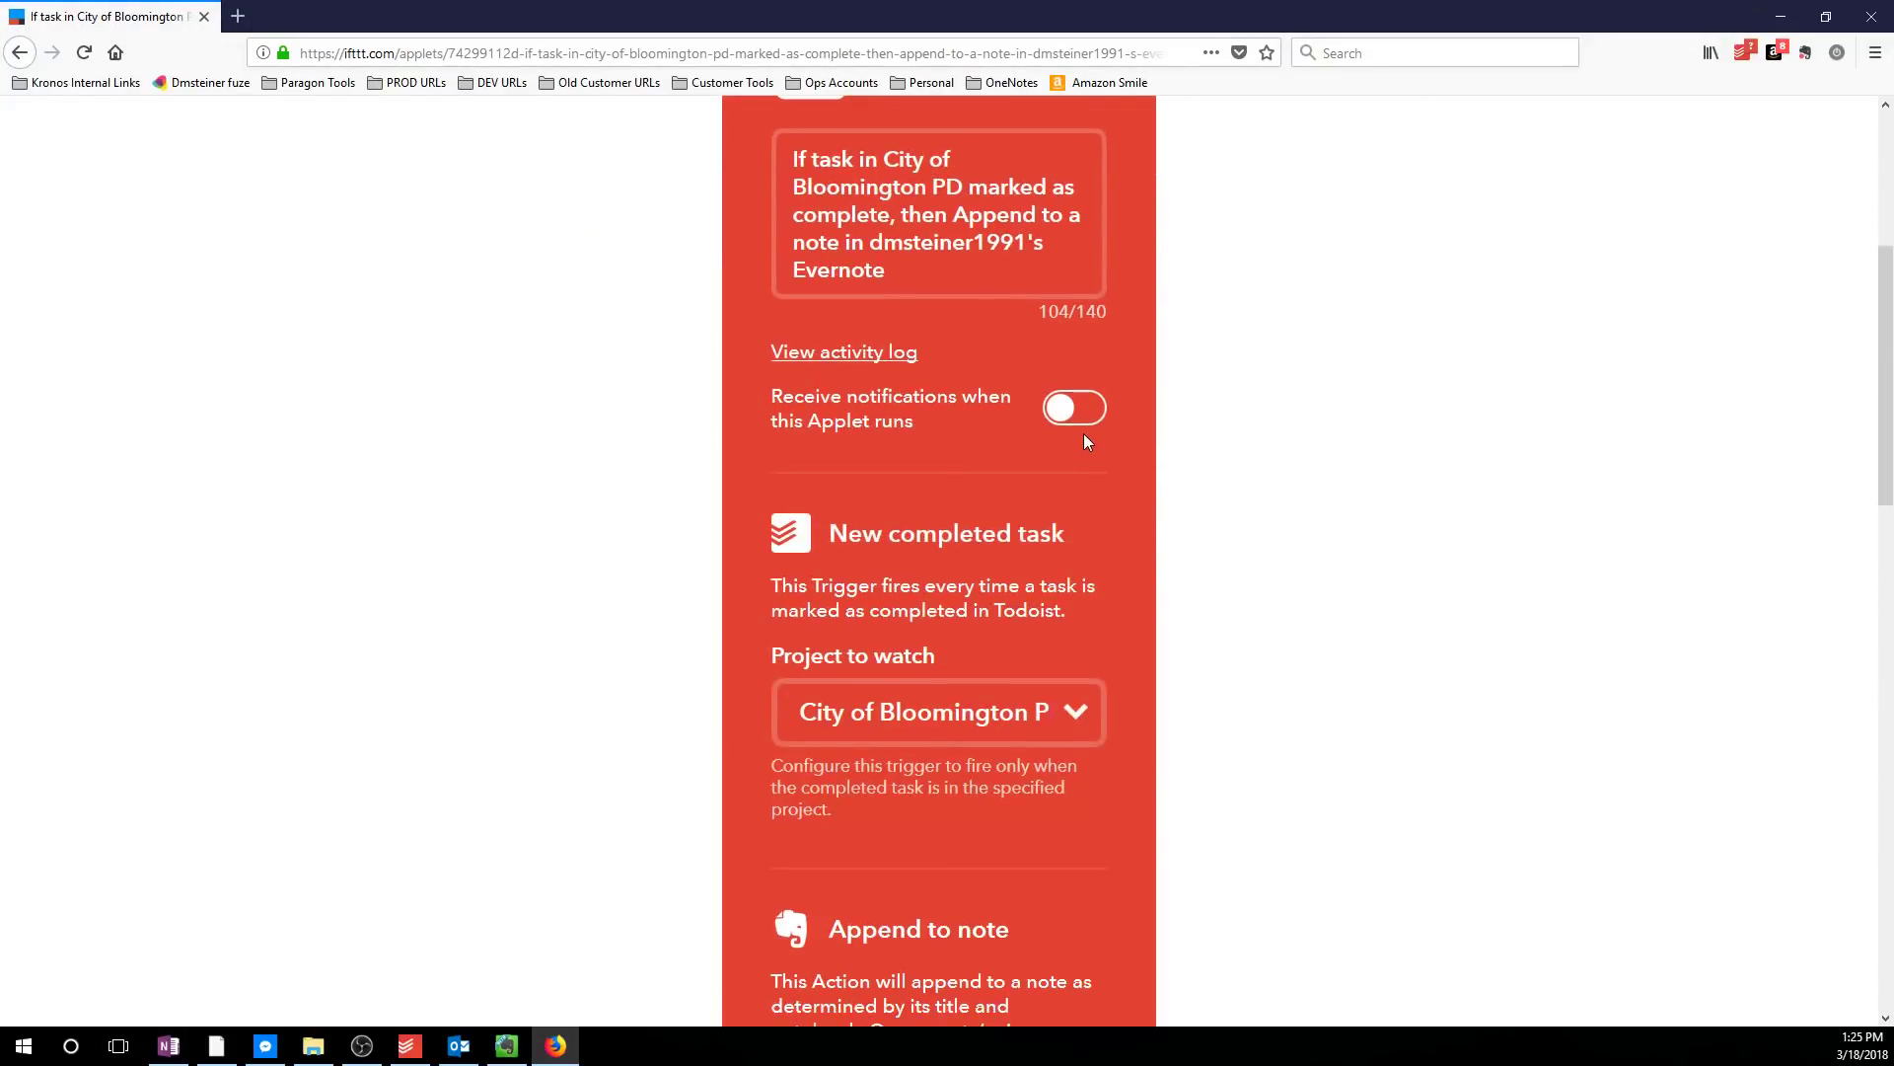
scroll(1098, 436, down, 3)
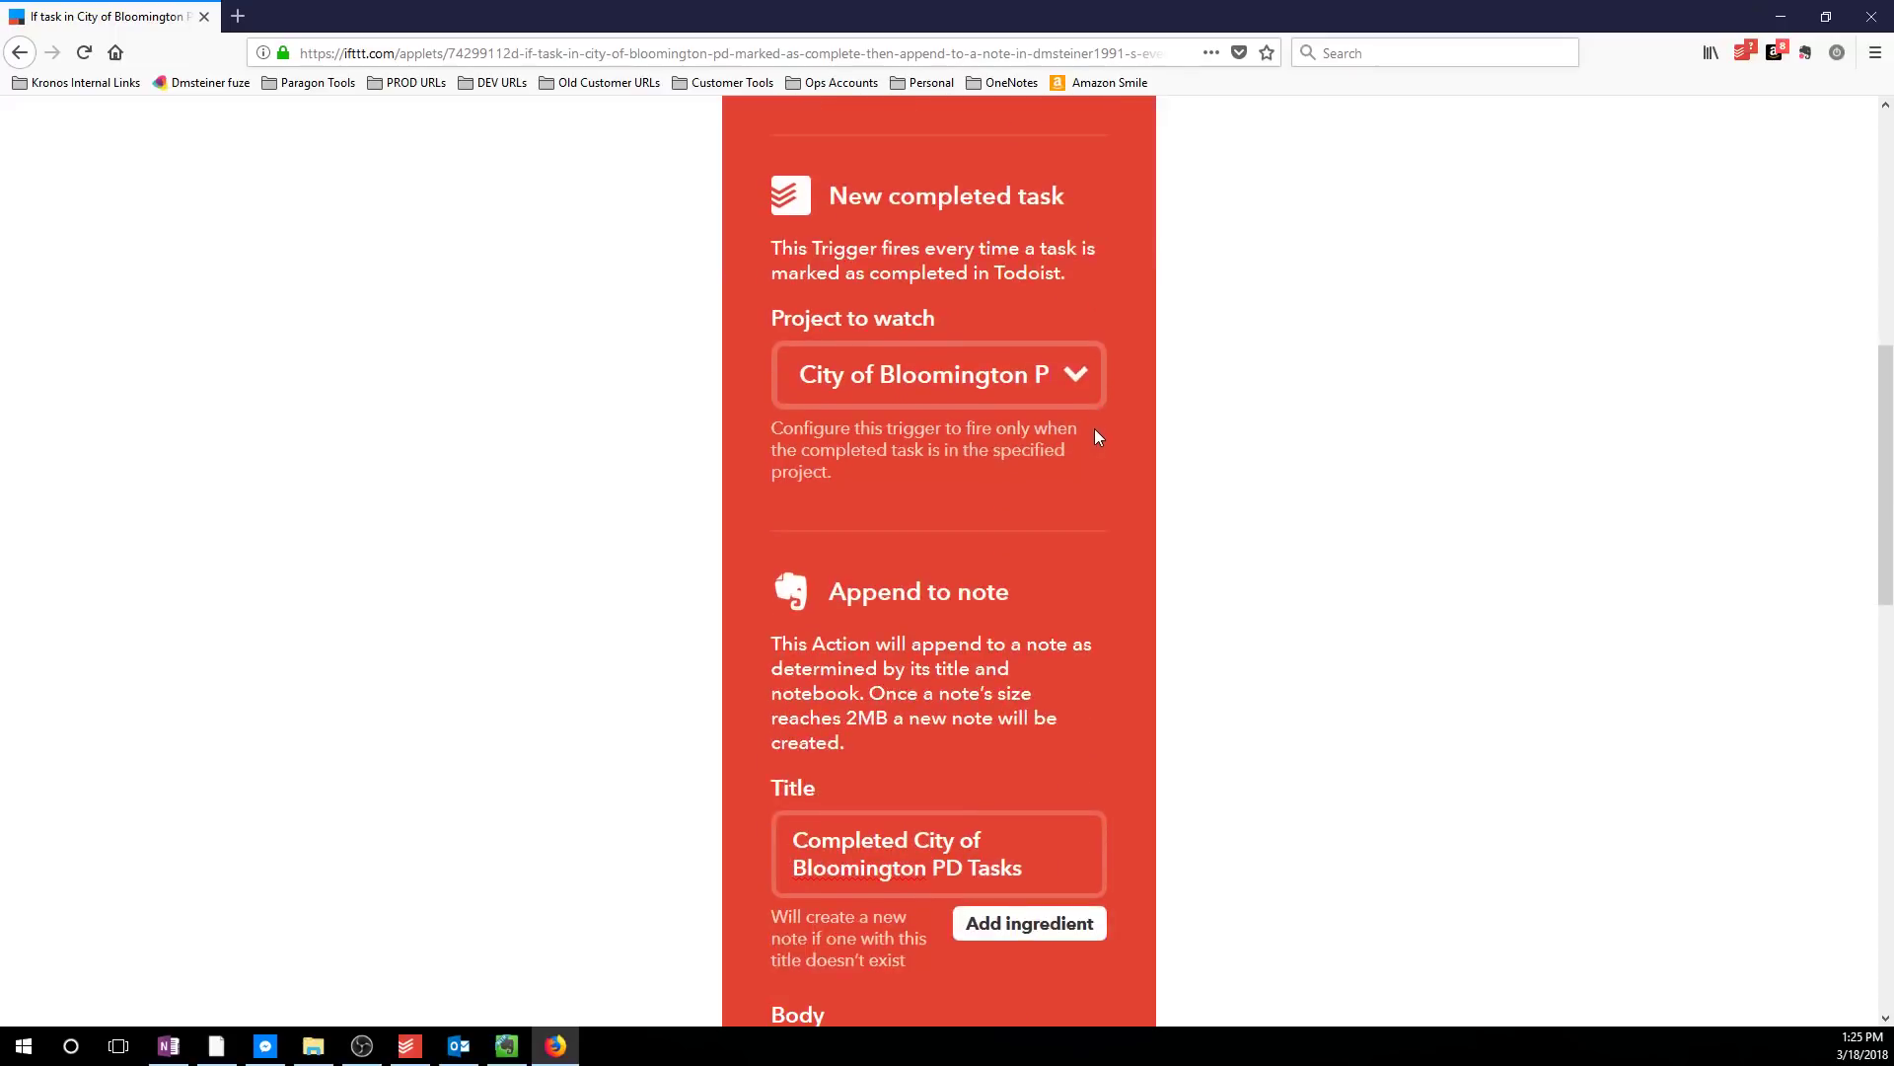
scroll(1099, 436, down, 1)
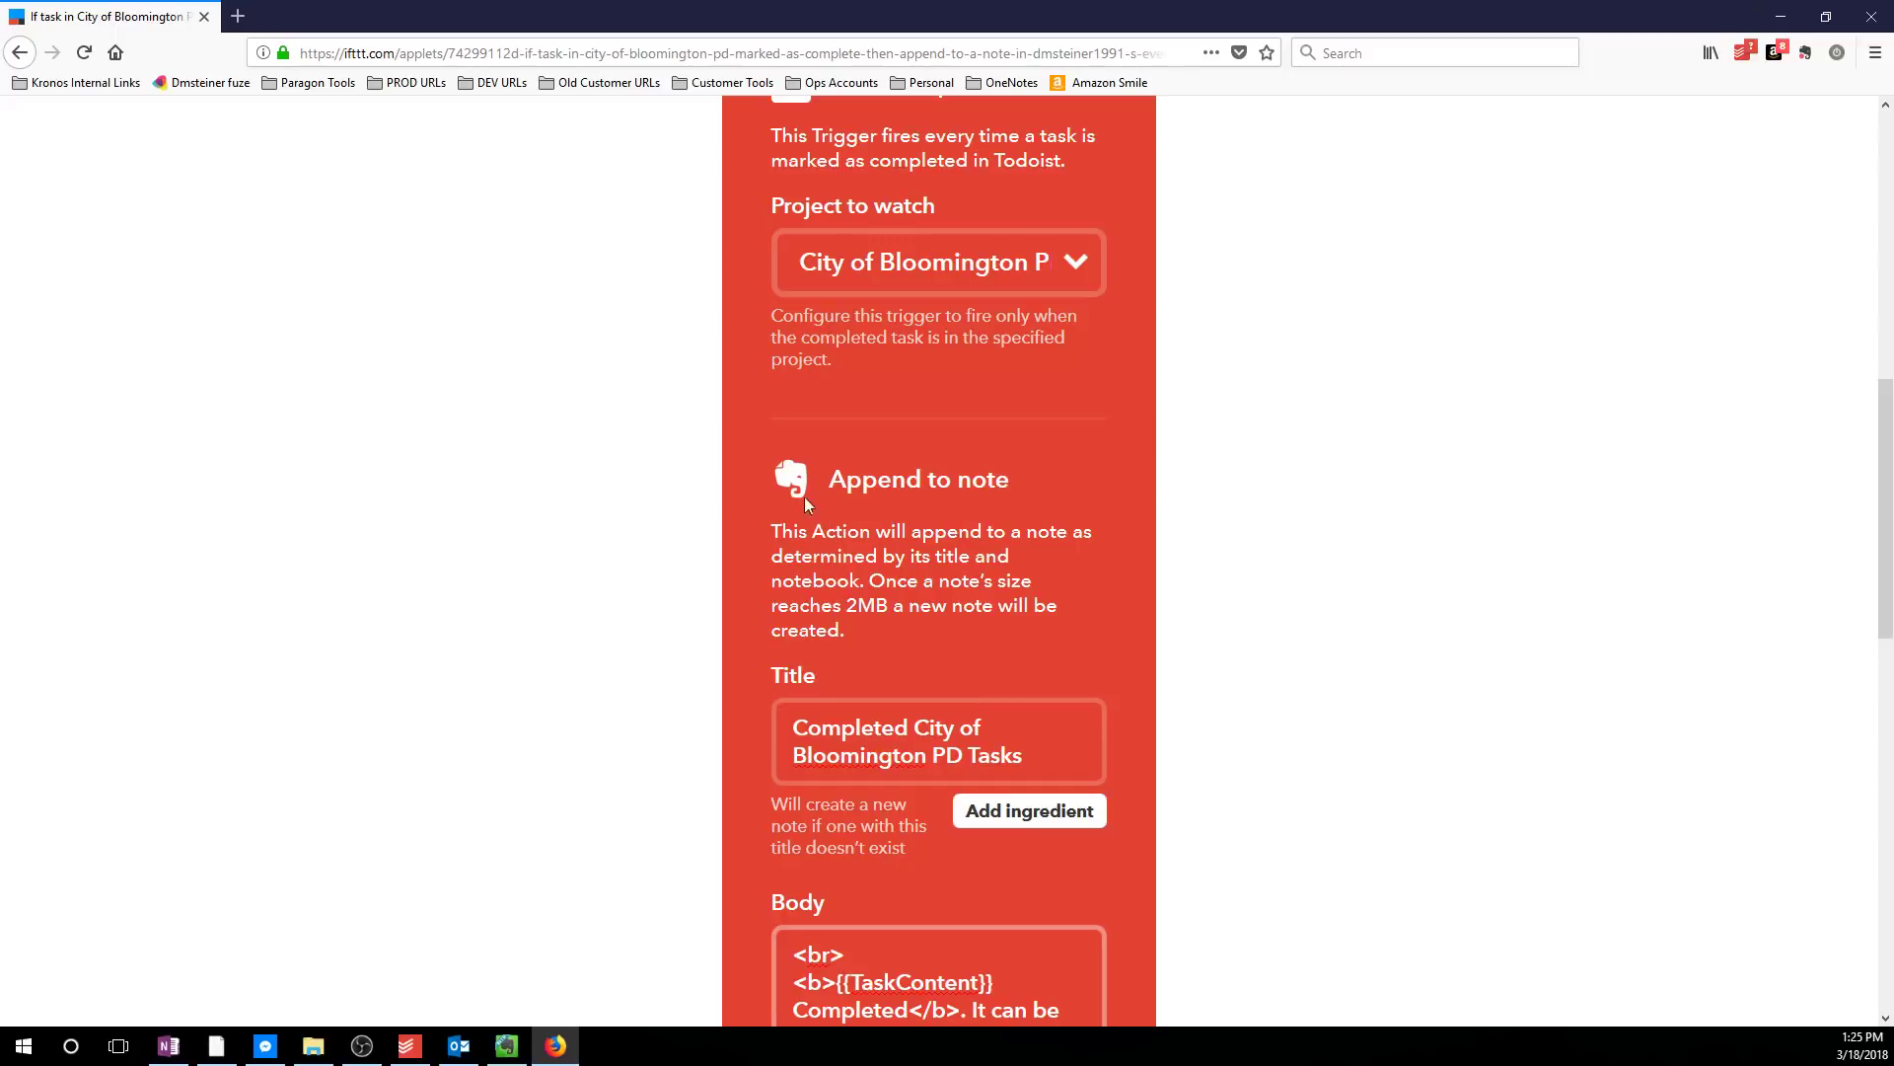
scroll(1158, 537, up, 3)
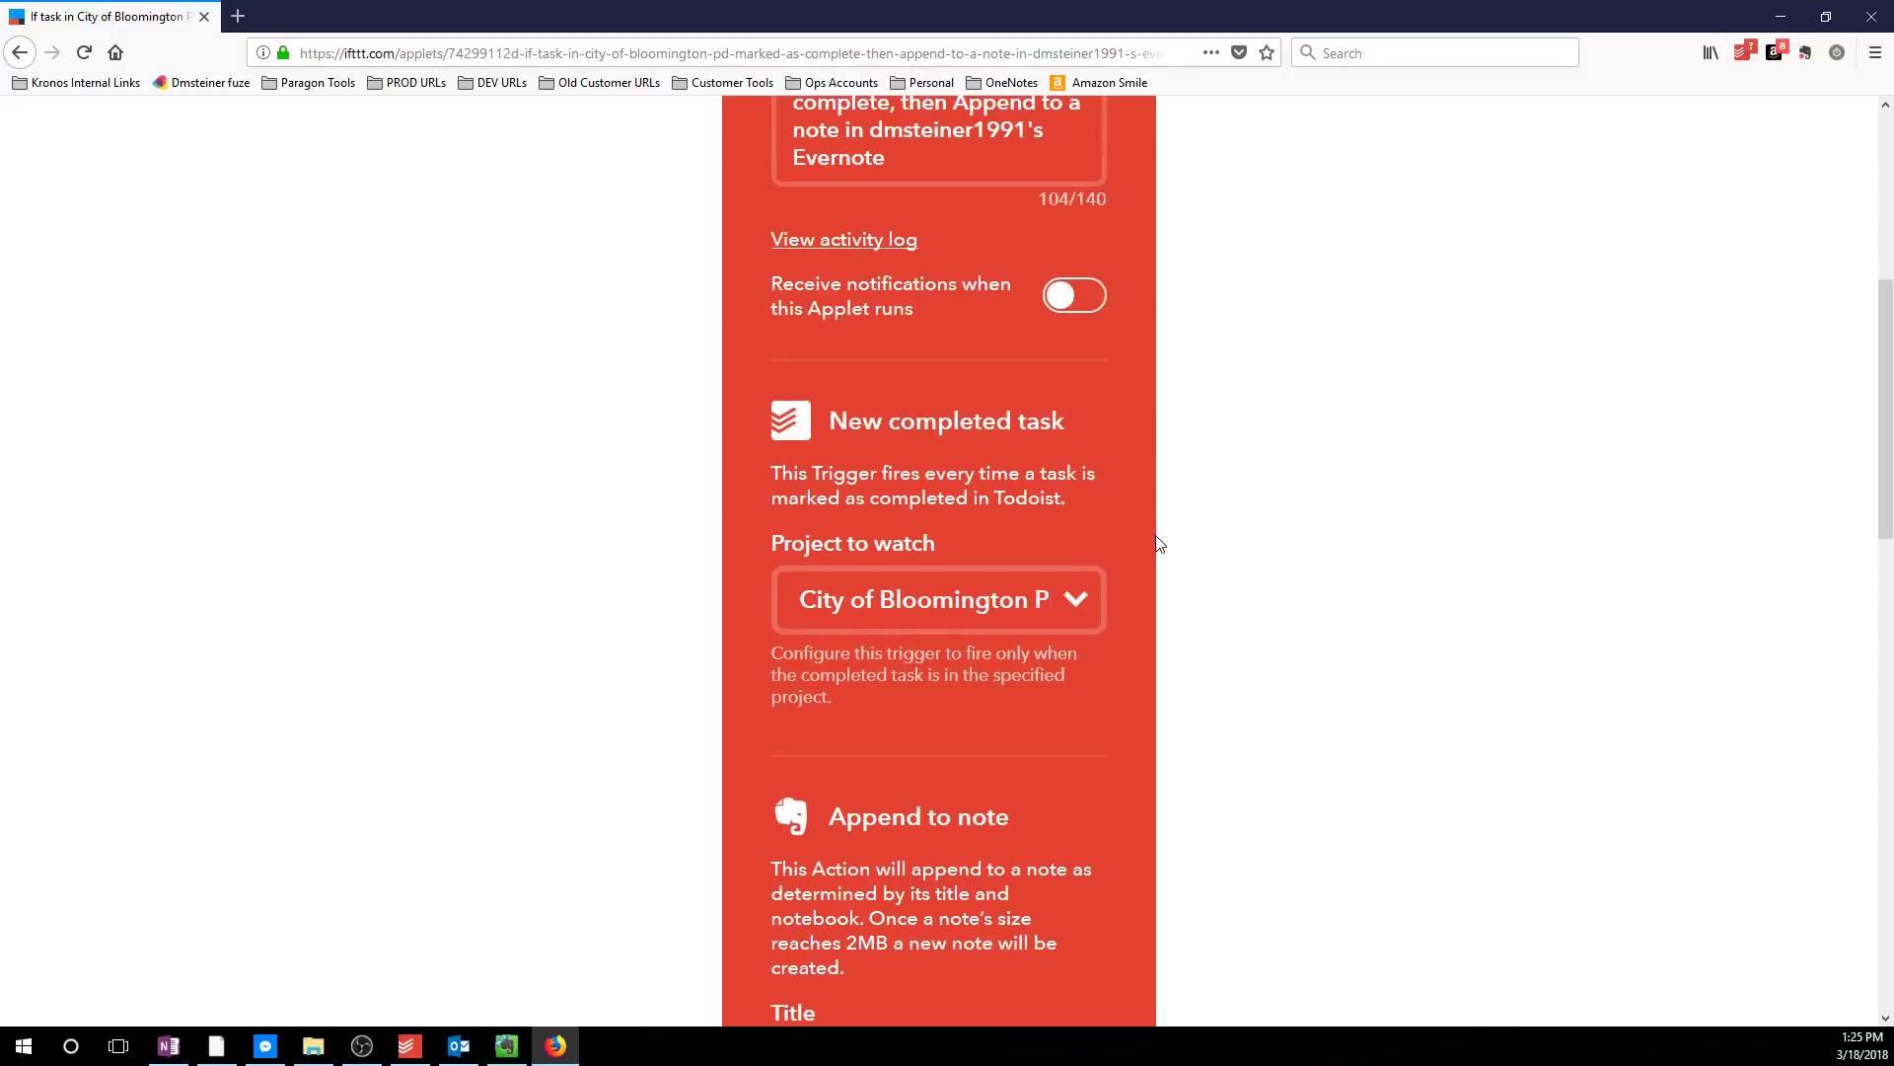
scroll(1162, 545, up, 2)
scroll(1162, 545, up, 1)
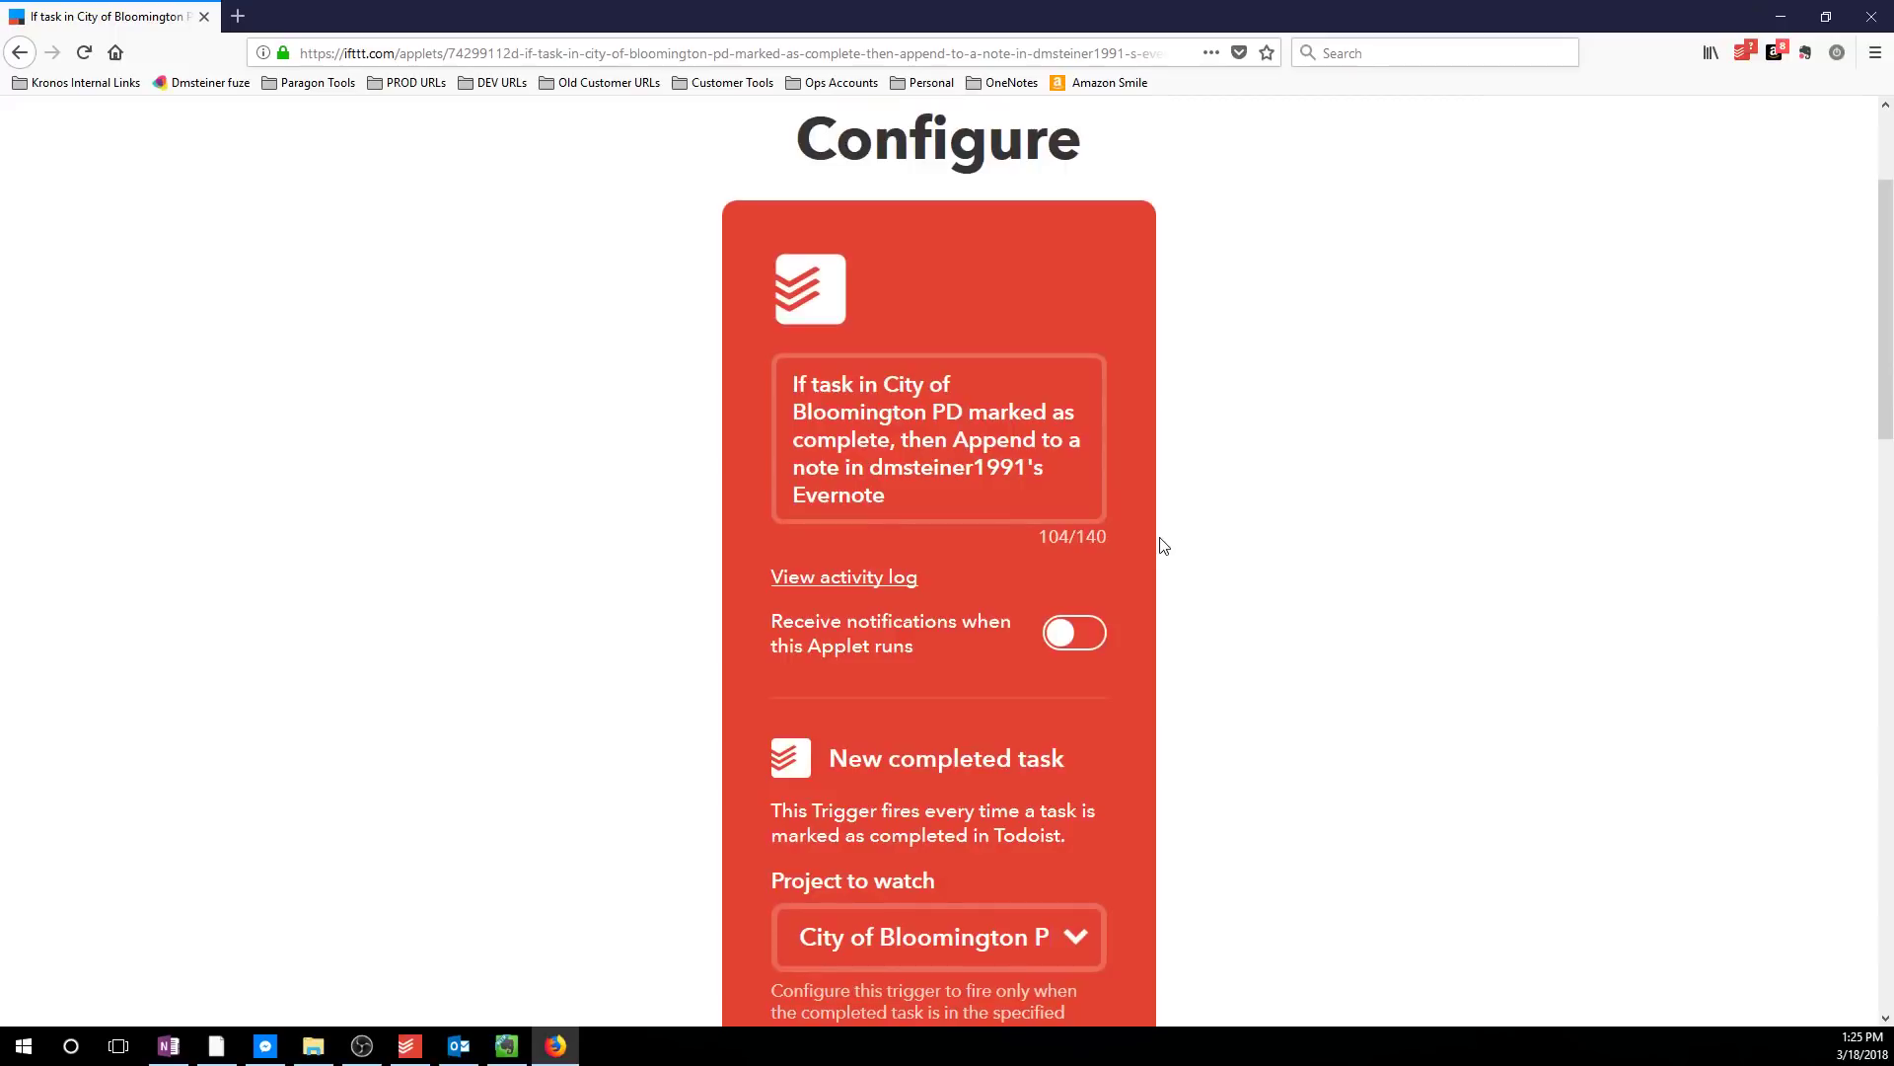
scroll(1163, 545, up, 2)
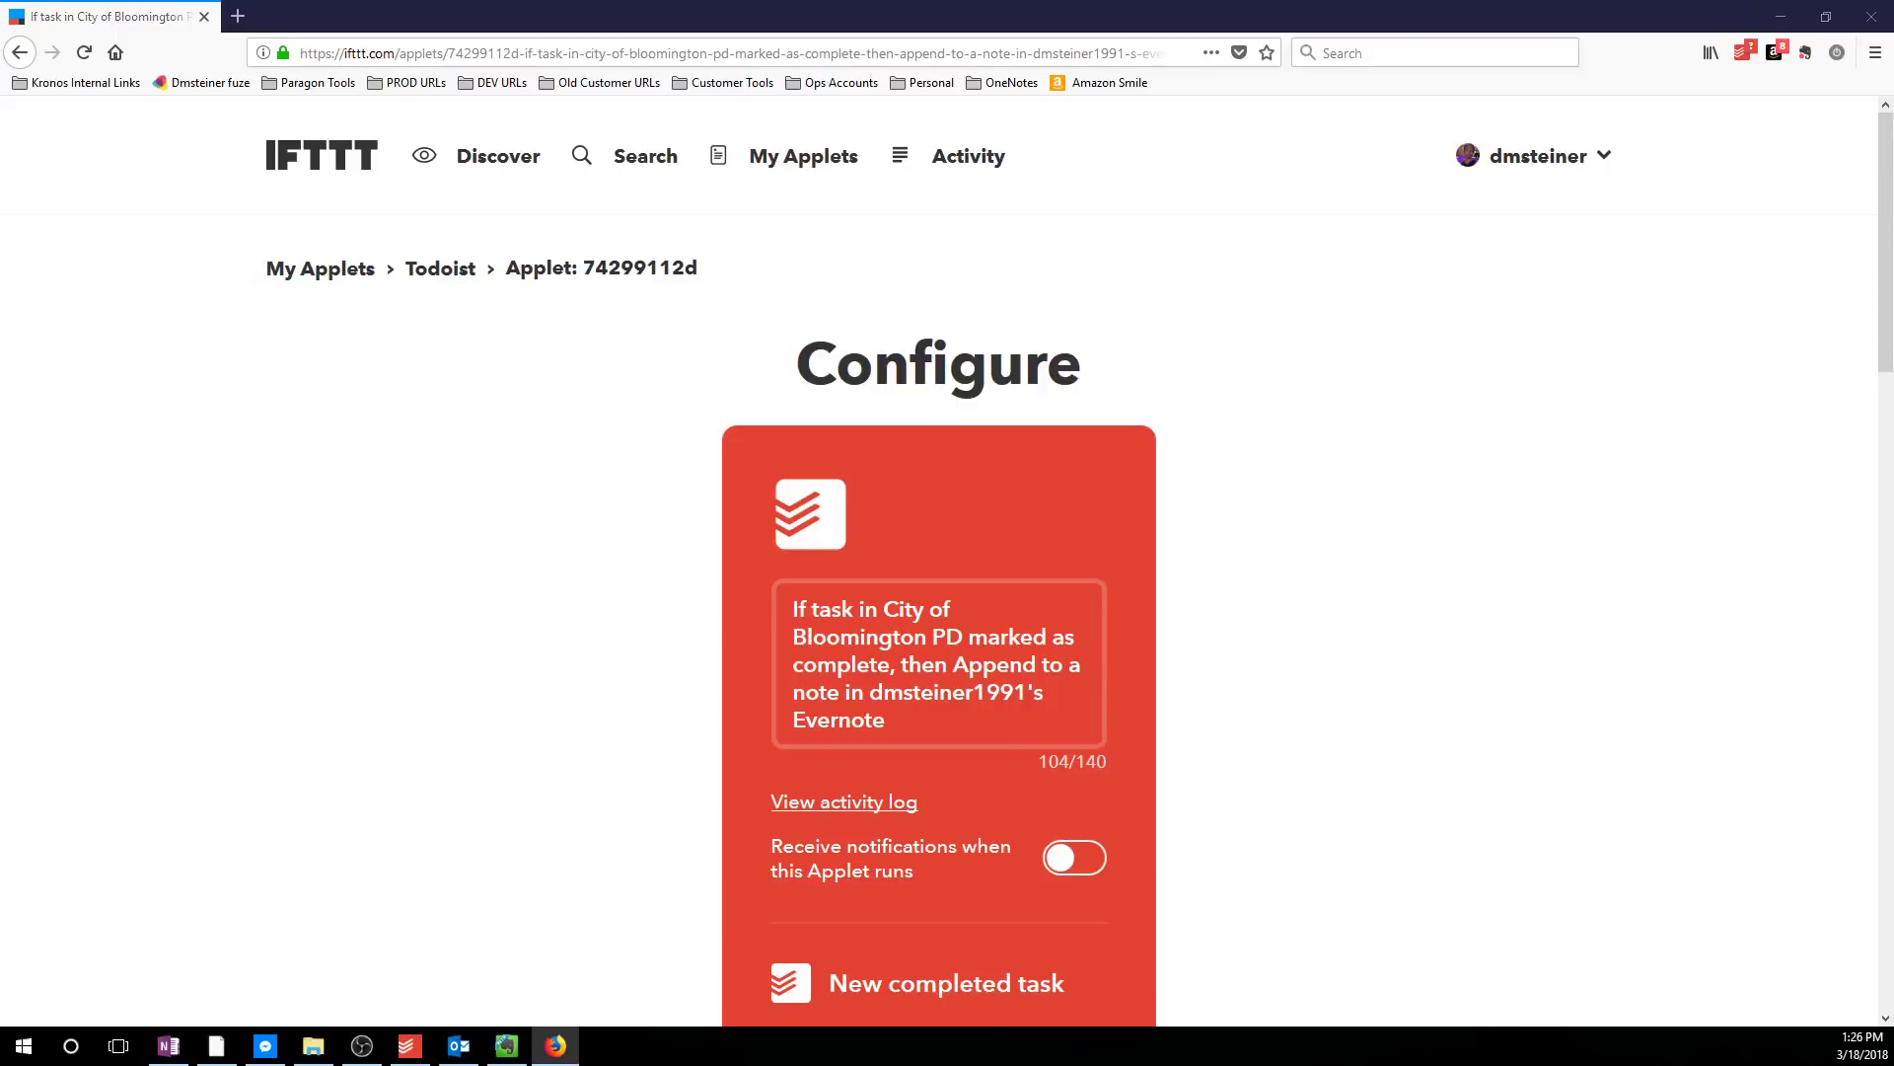
key(super+d)
key(super+d)
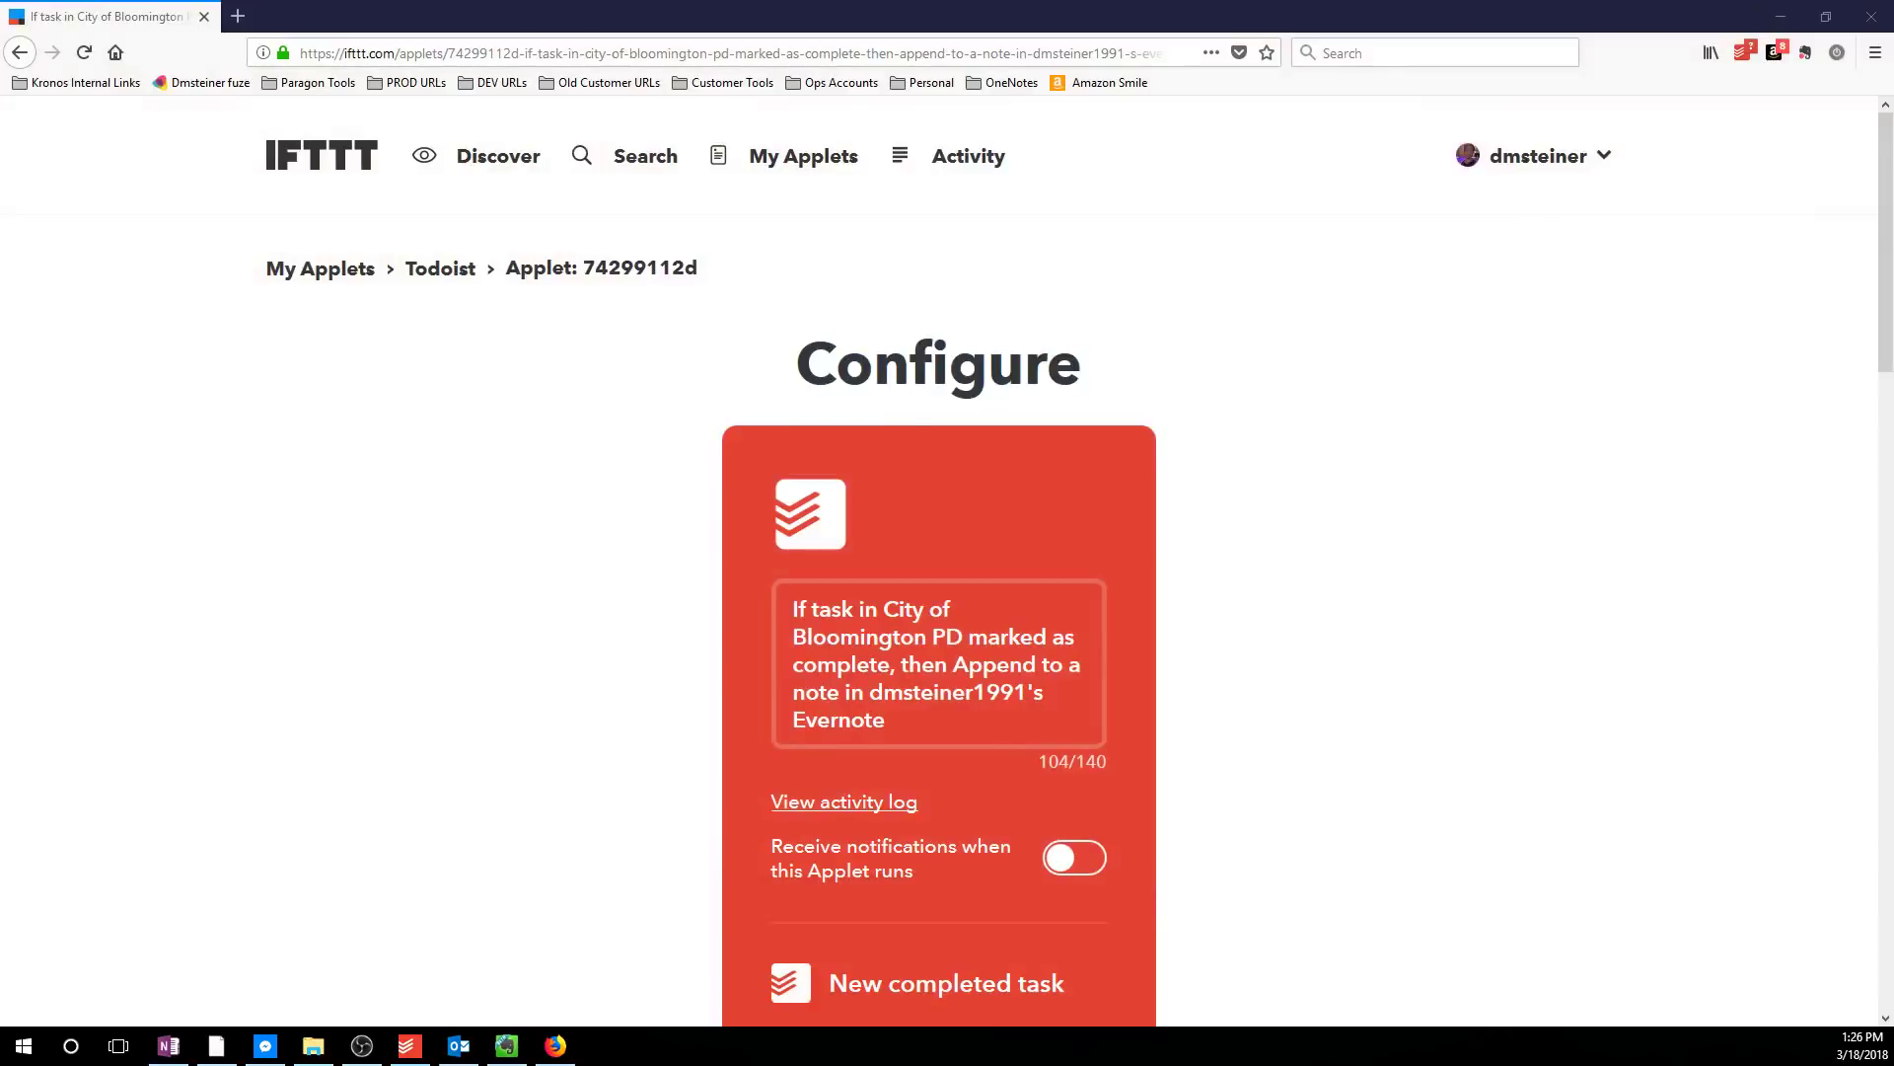